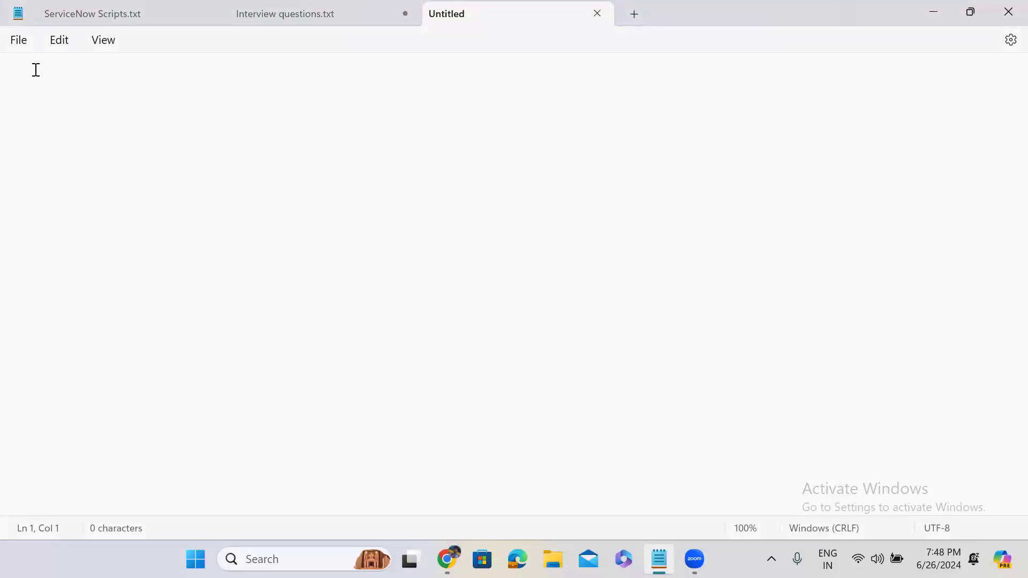
Step: Hide Notepad and end the impersonation so ServiceNow reloads under the admin account
click(932, 21)
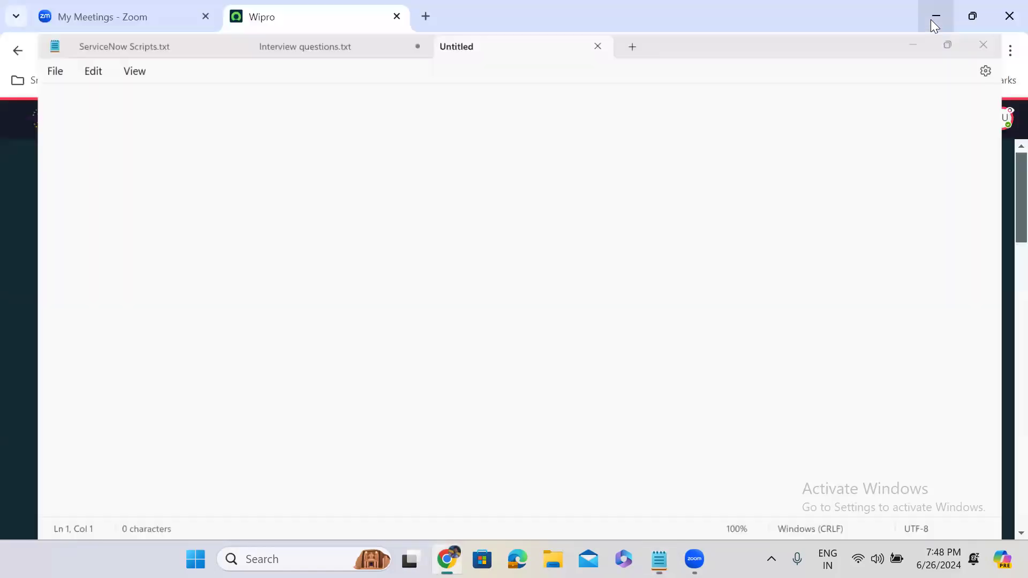
click(91, 130)
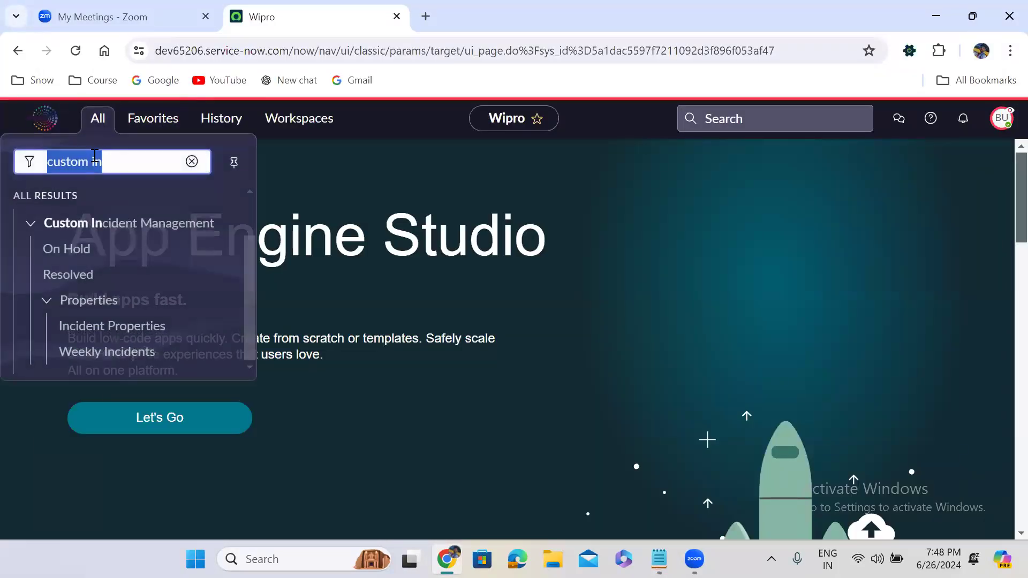
text(tables)
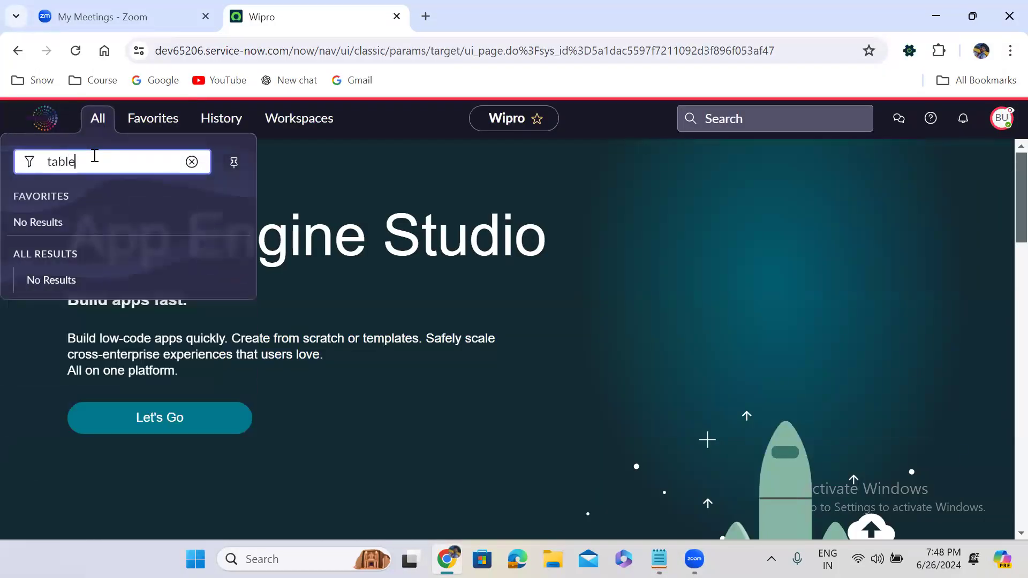
click(1003, 120)
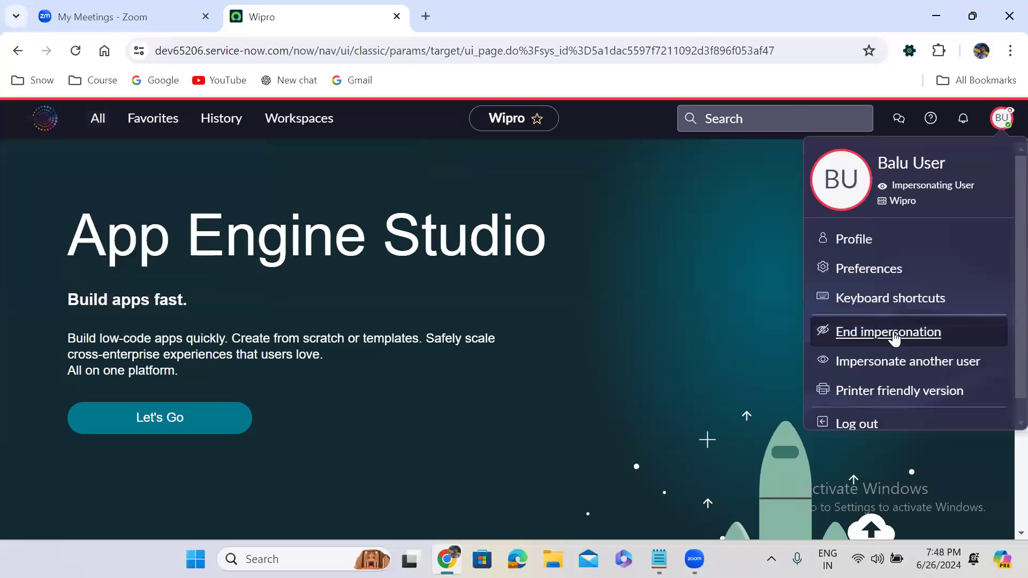
click(888, 334)
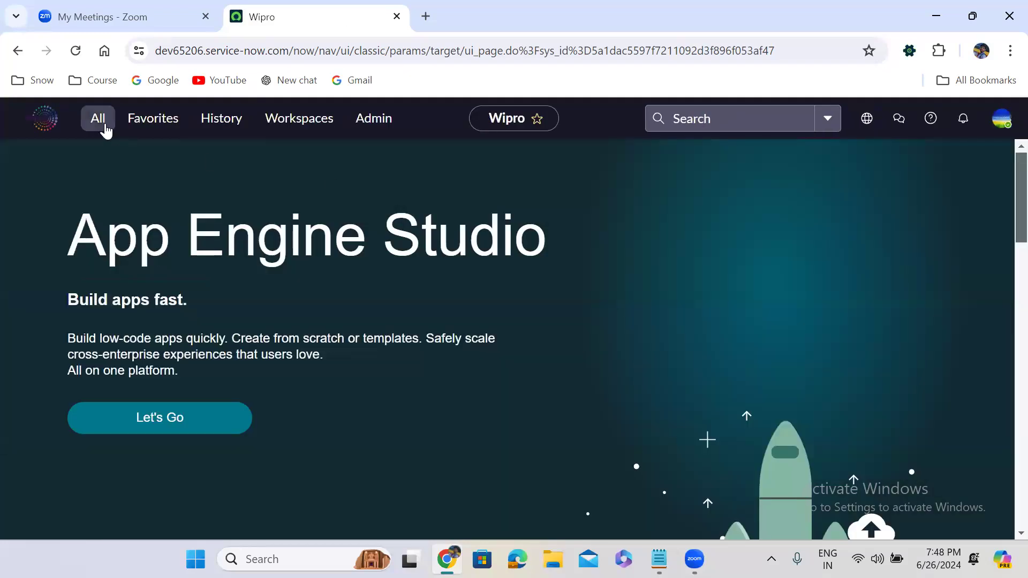
click(101, 126)
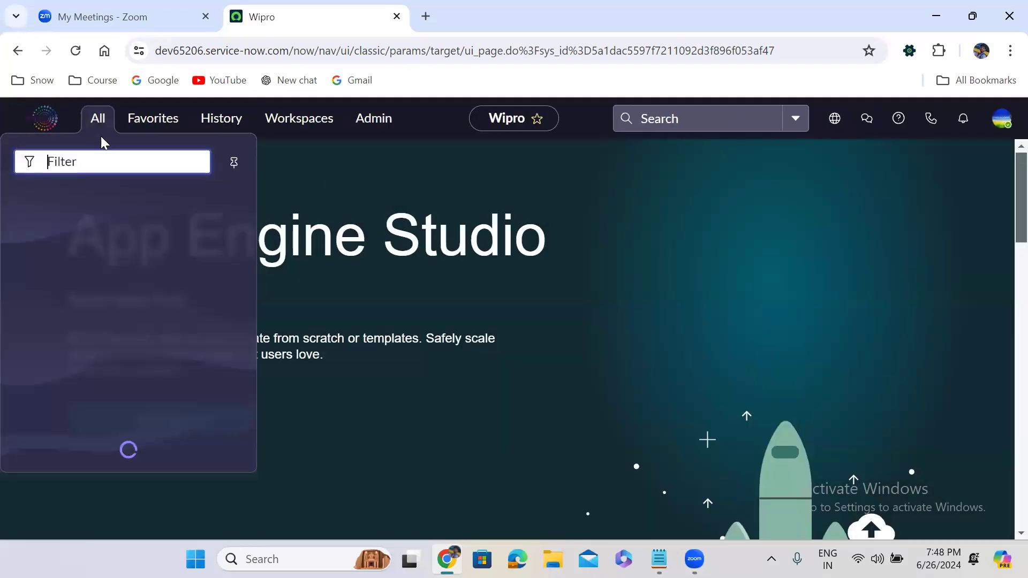
Step: Open the Tables list in a new tab, then the Incident (u_incident) table record in another tab
text(tables)
middle_click(69, 256)
click(478, 6)
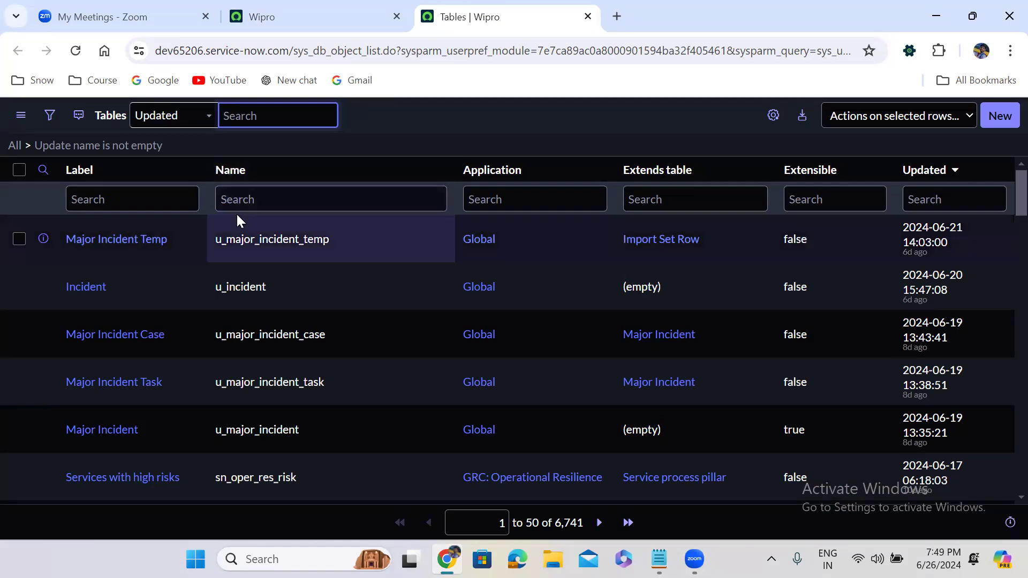
right_click(45, 288)
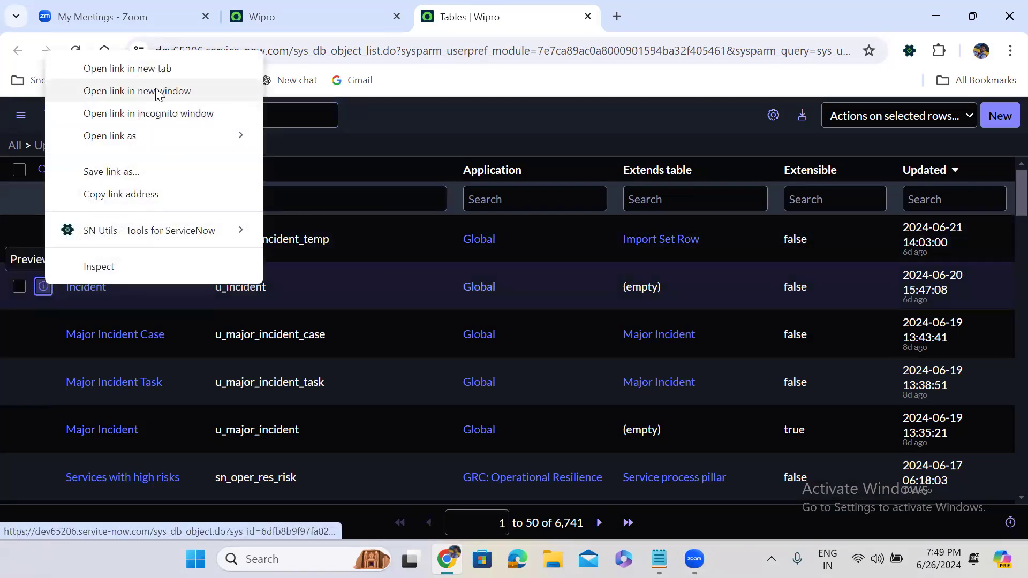
click(153, 69)
click(637, 7)
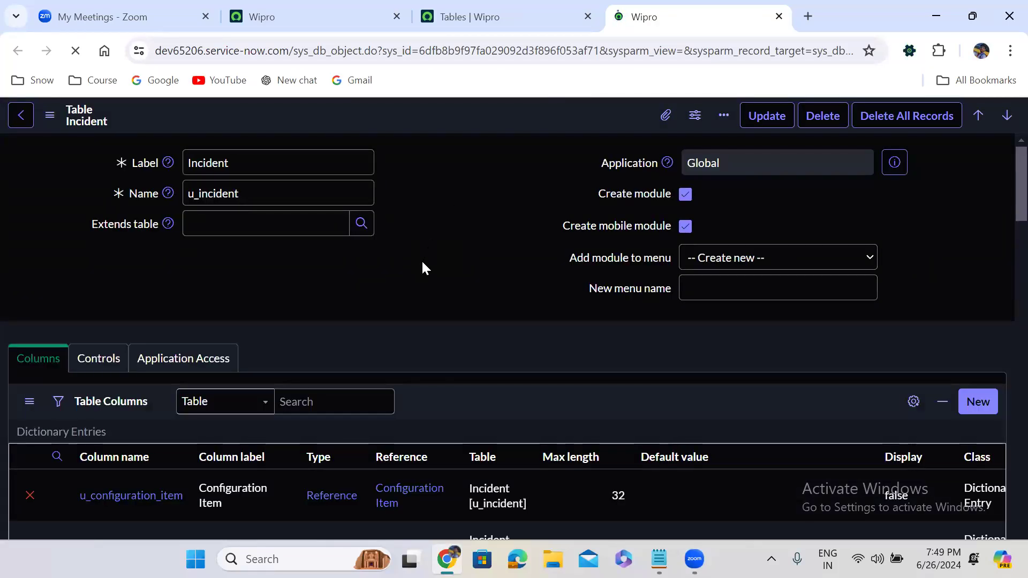
scroll(423, 262, down, 6)
scroll(422, 261, down, 10)
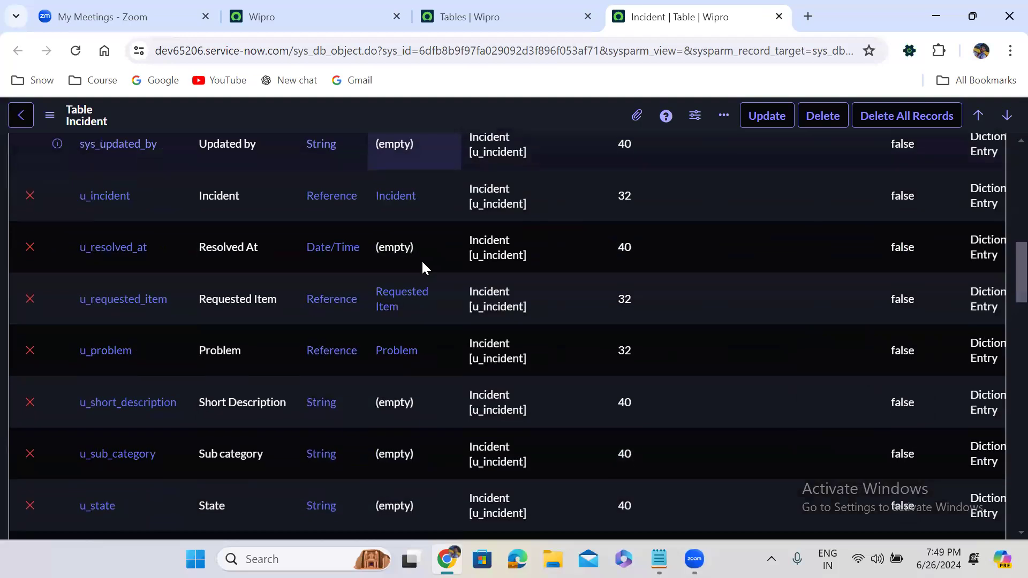
scroll(422, 259, down, 10)
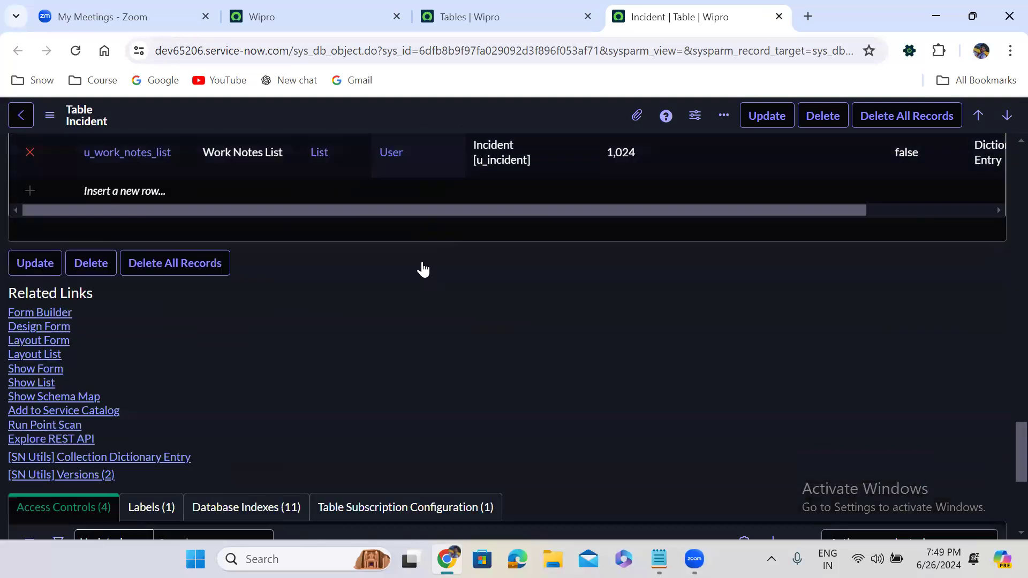
scroll(421, 267, up, 4)
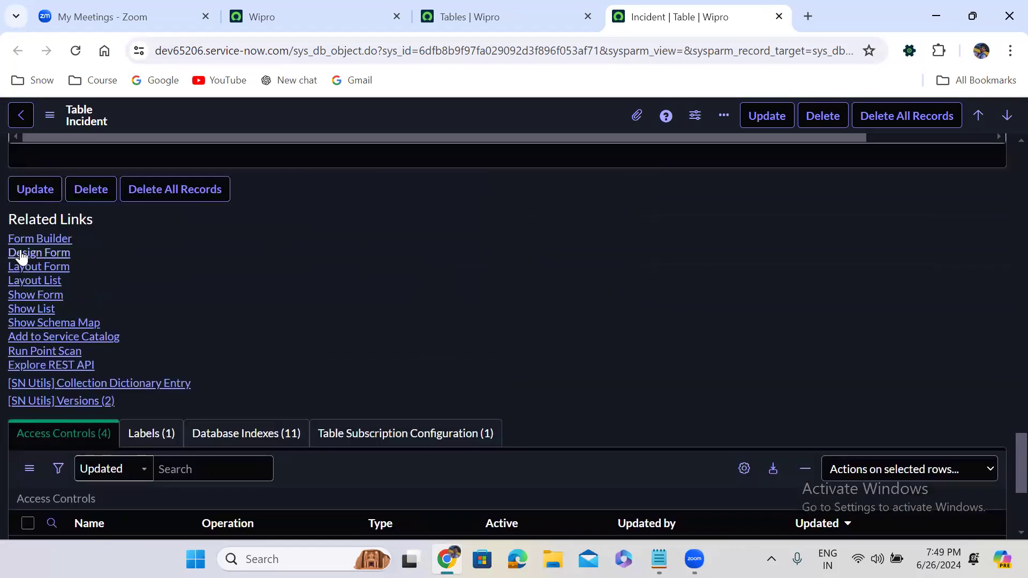
click(38, 294)
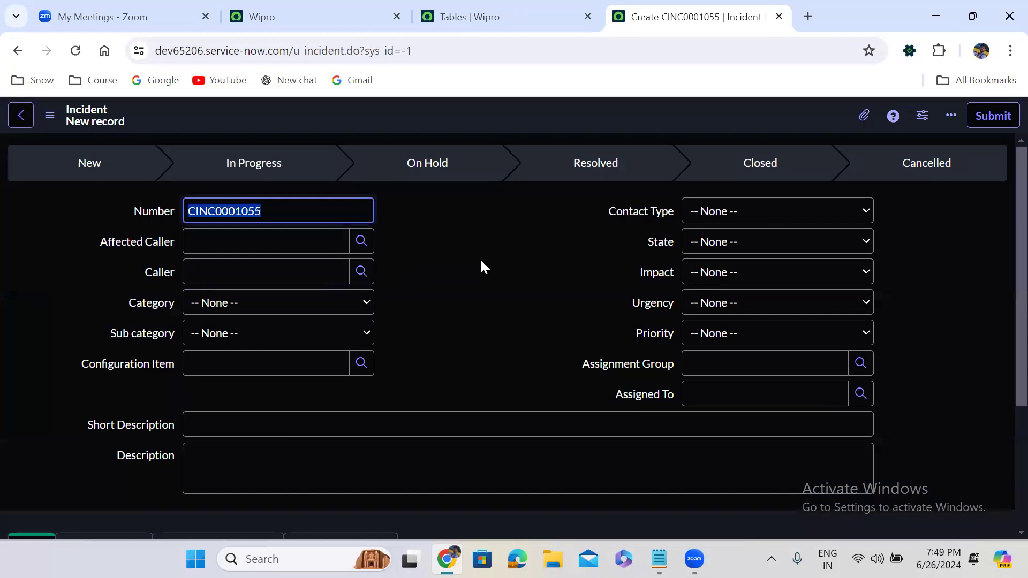
click(464, 219)
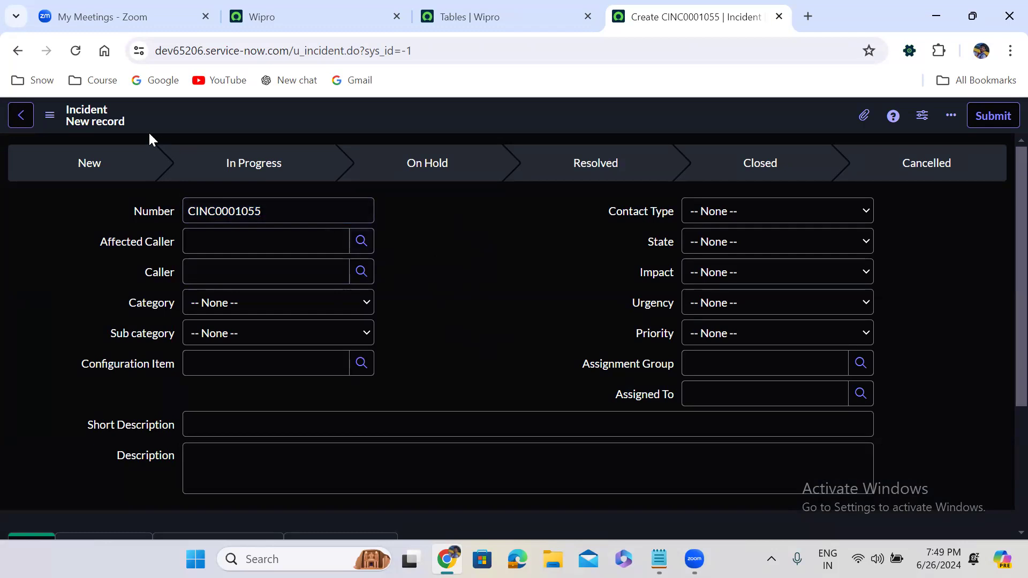
click(16, 55)
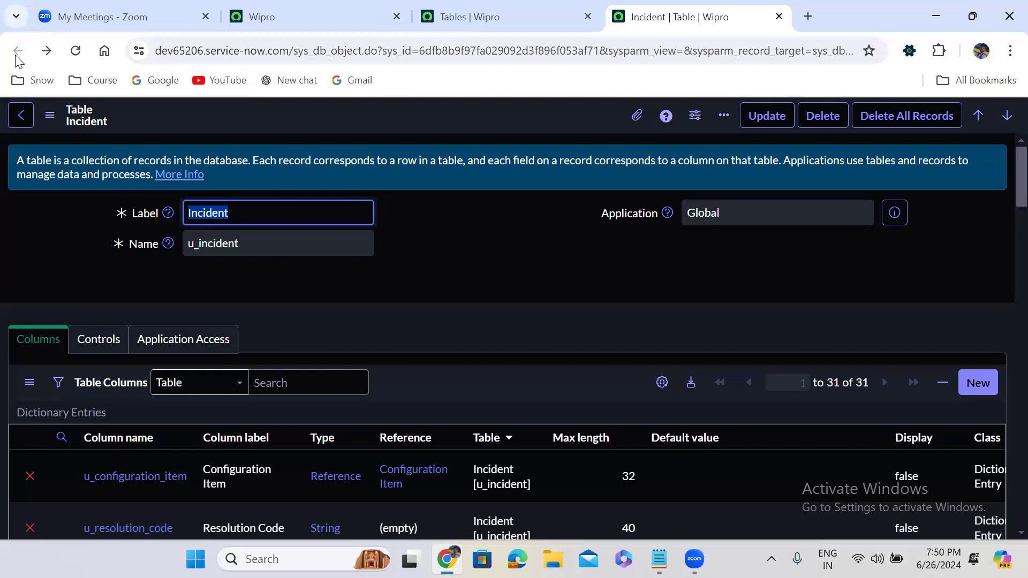
Step: Copy the u_incident table name and enter u_incident.form in the navigator filter for a blank Incident form
double_click(205, 236)
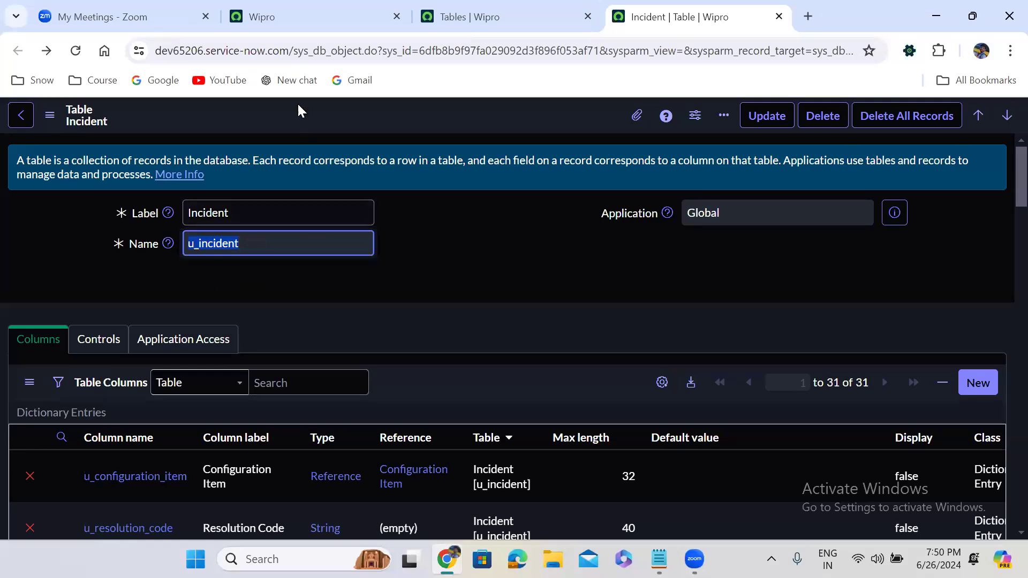
click(283, 15)
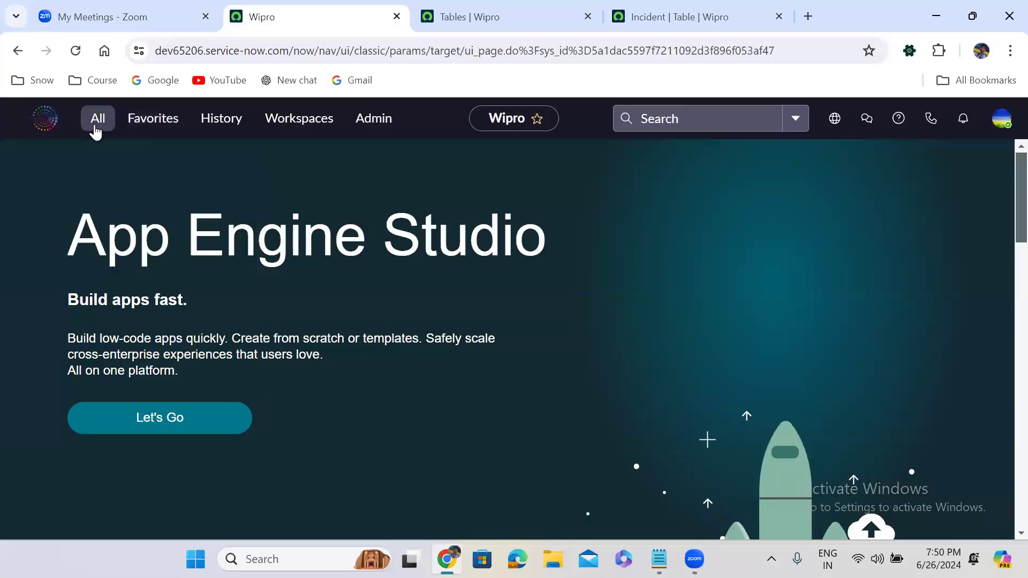
click(96, 132)
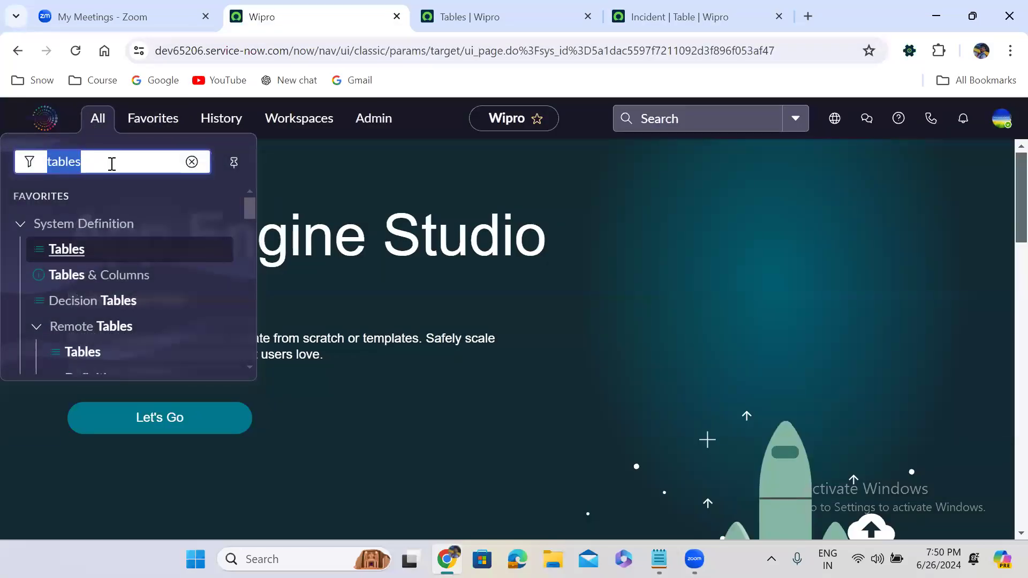
key(BackSpace)
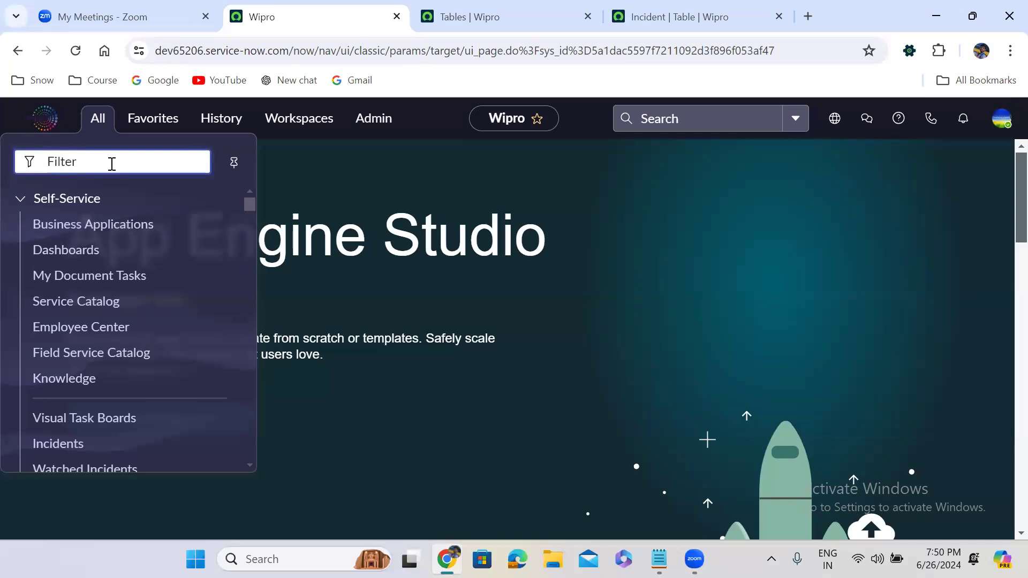
text(u_)
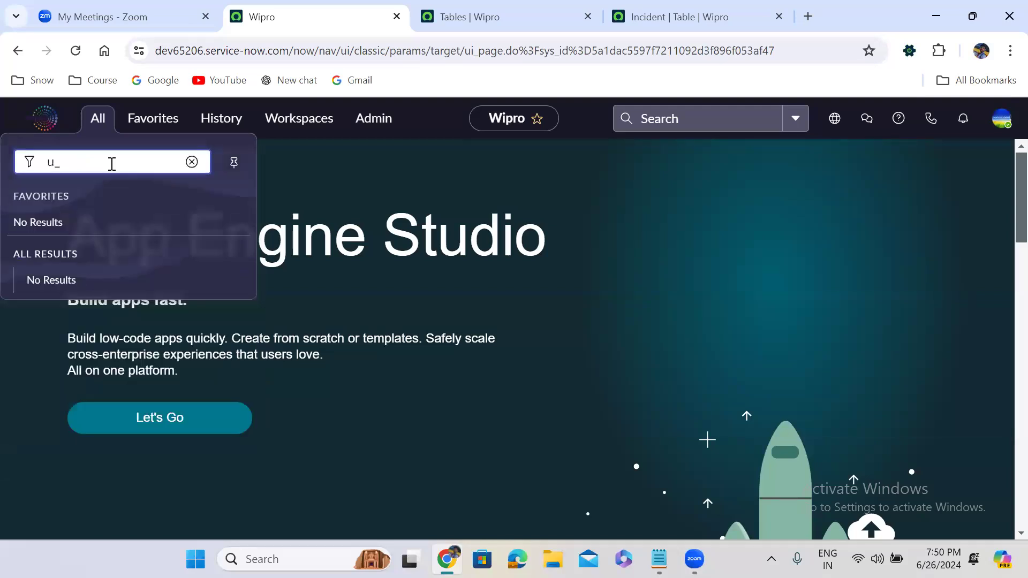
text(incident)
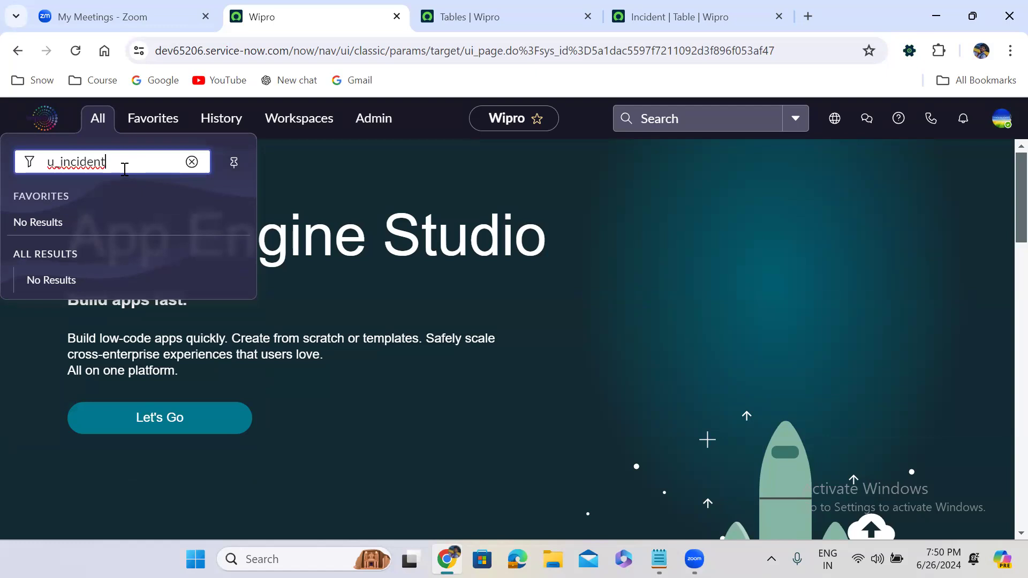
text(.form)
key(Escape)
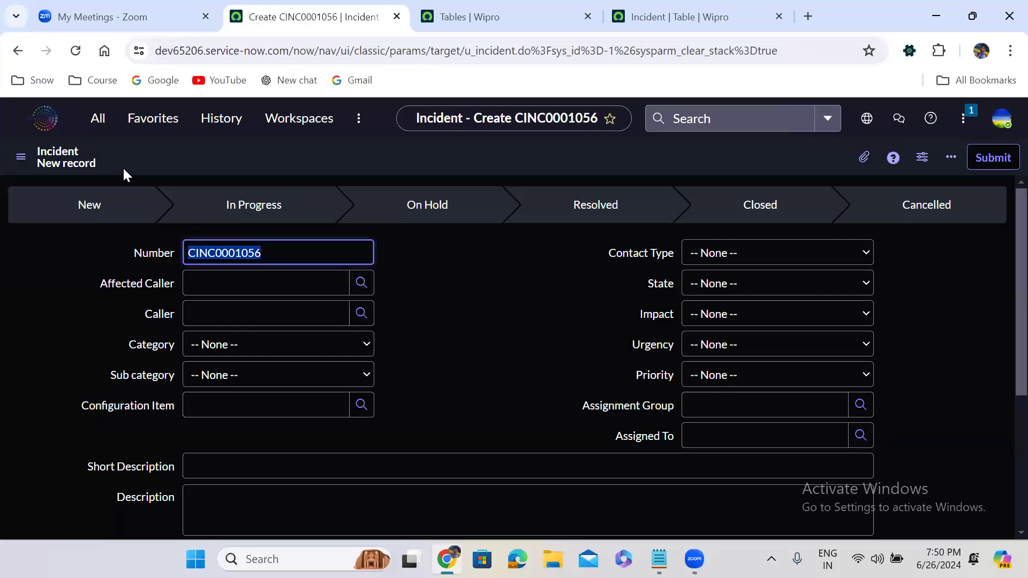
Step: Retype the navigator filter as u_incident.form to bring up the blank Incident form again
click(100, 119)
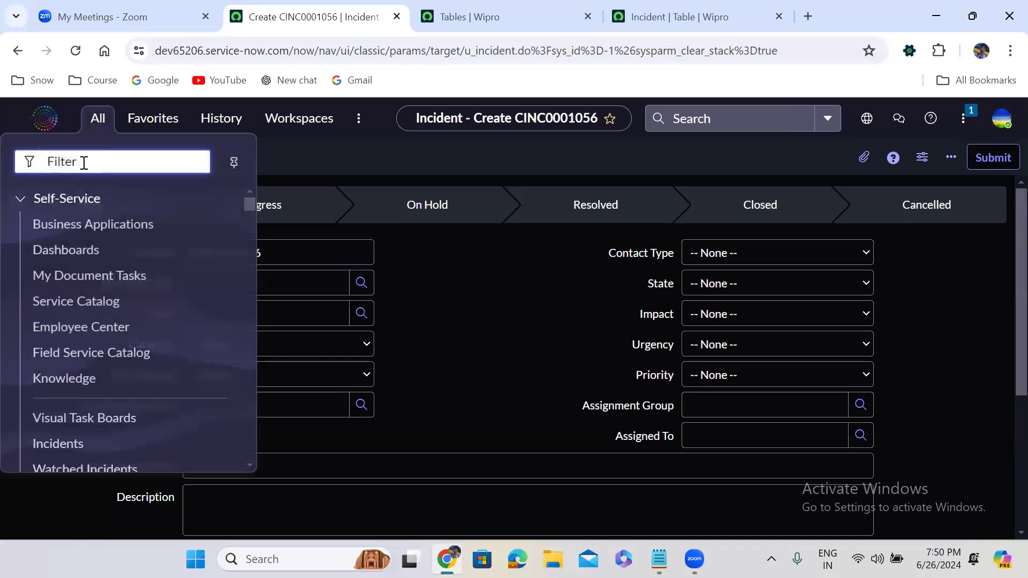
text(u_short_description)
double_click(84, 162)
text(u_)
text(incide)
text(nt)
text(.)
text(FOR)
key(BackSpace)
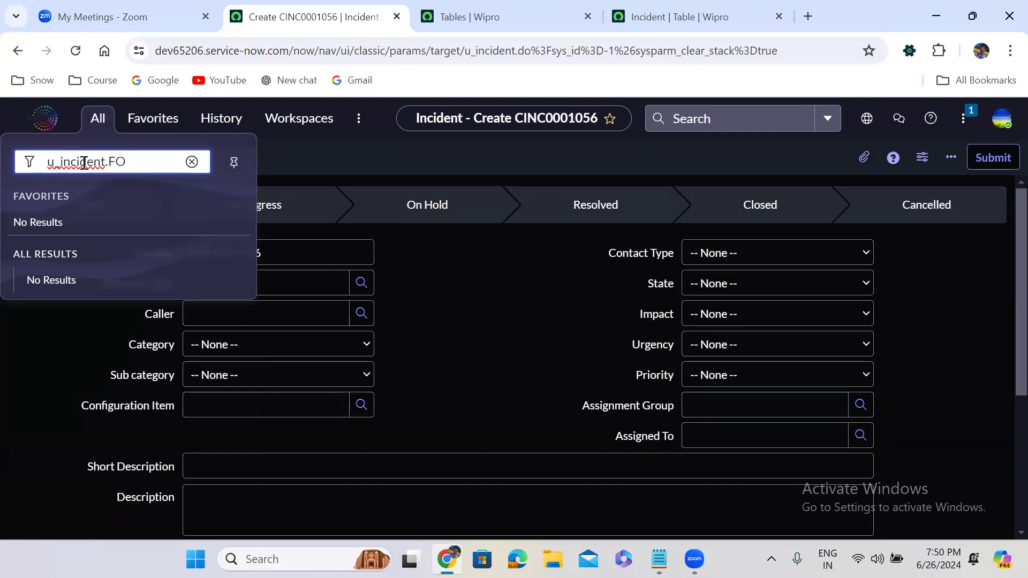
text(R)
key(BackSpace)
key(BackSpace)
key(BackSpace)
text(form)
key(ctrl+a)
key(ctrl+c)
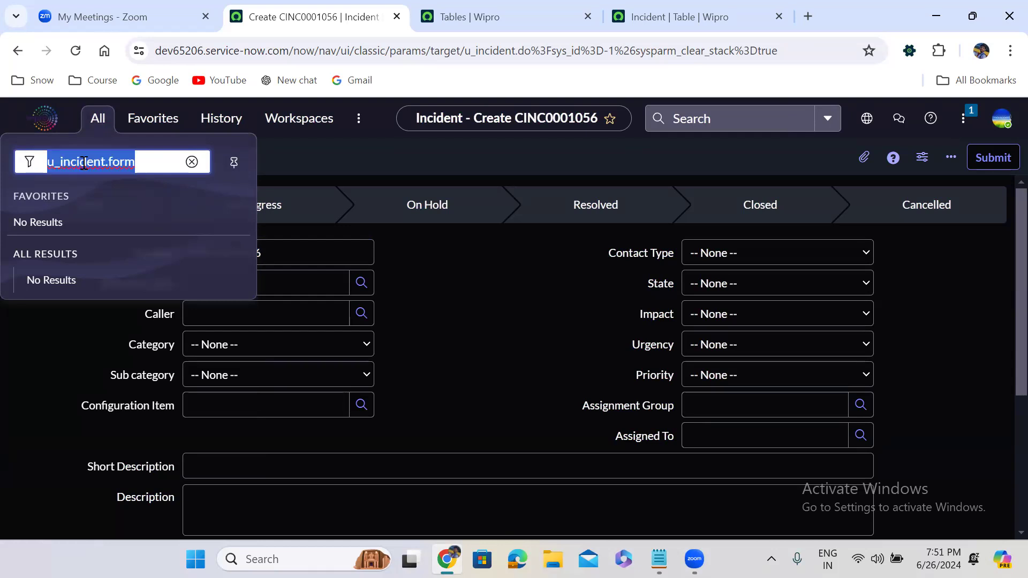
click(143, 166)
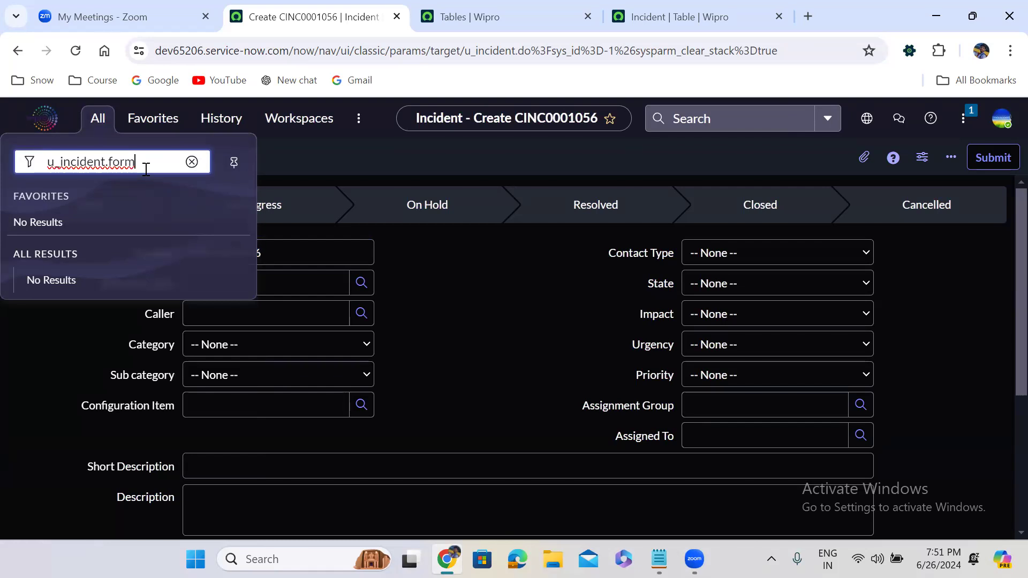
key(Escape)
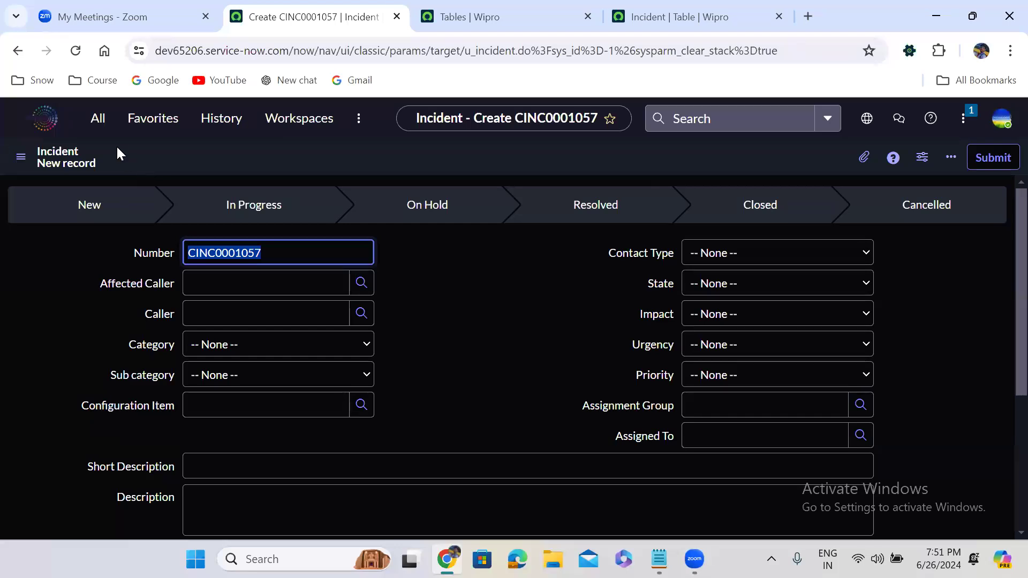
Step: Enter u_incident.FORM in the navigator filter to open a blank u_incident form in a new tab
click(98, 120)
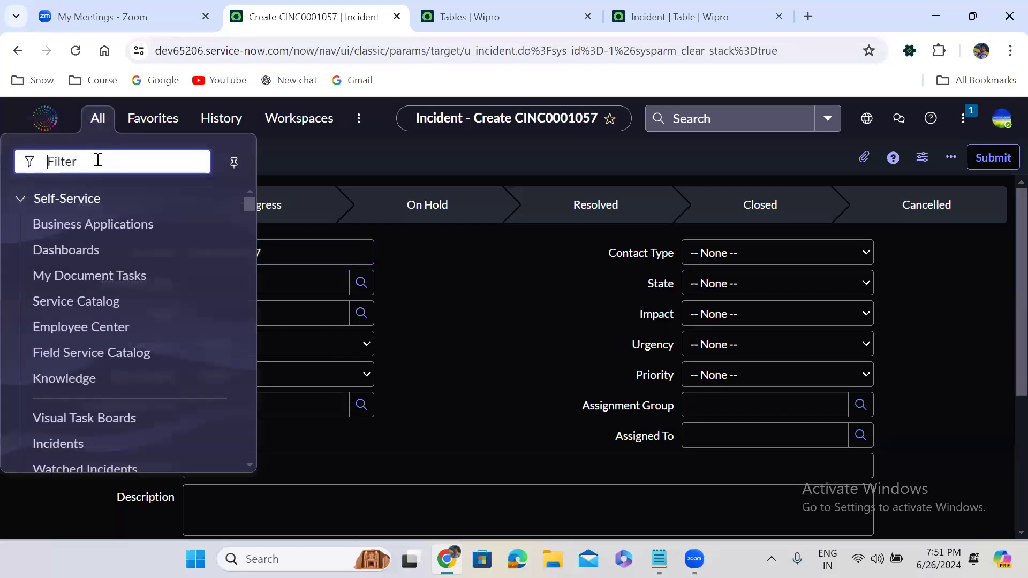
key(ctrl+v)
double_click(116, 161)
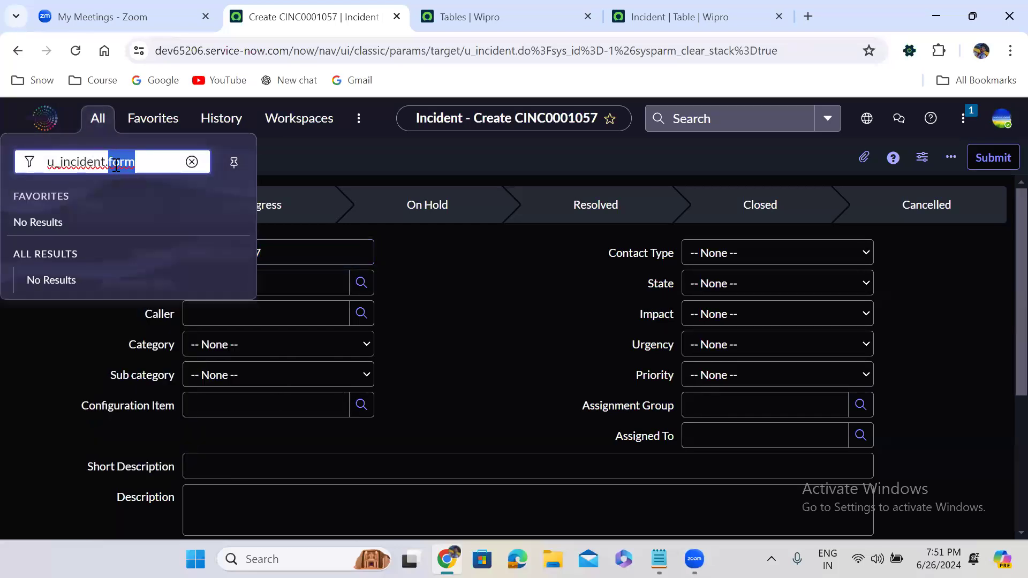
text(FORM)
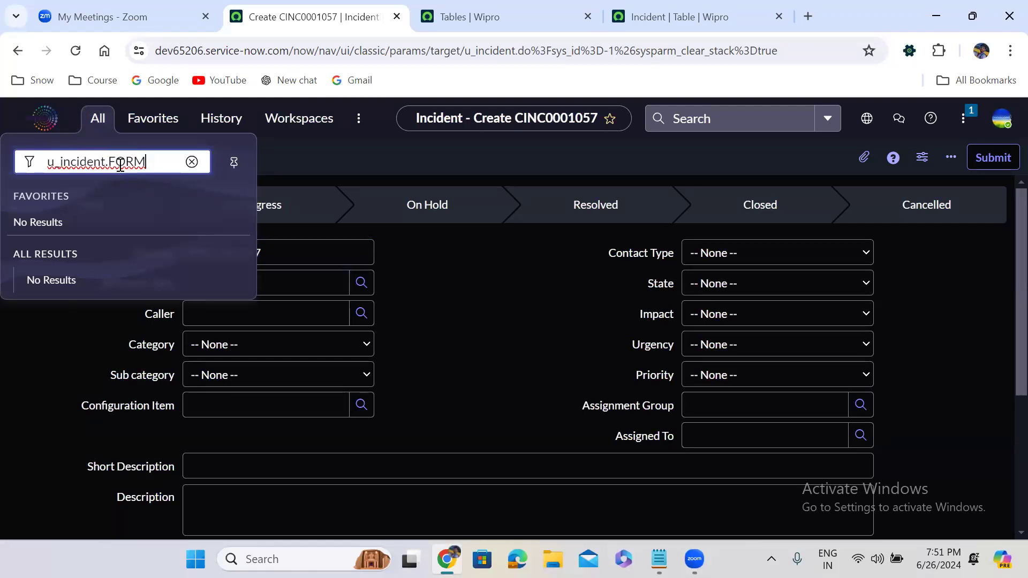
double_click(128, 162)
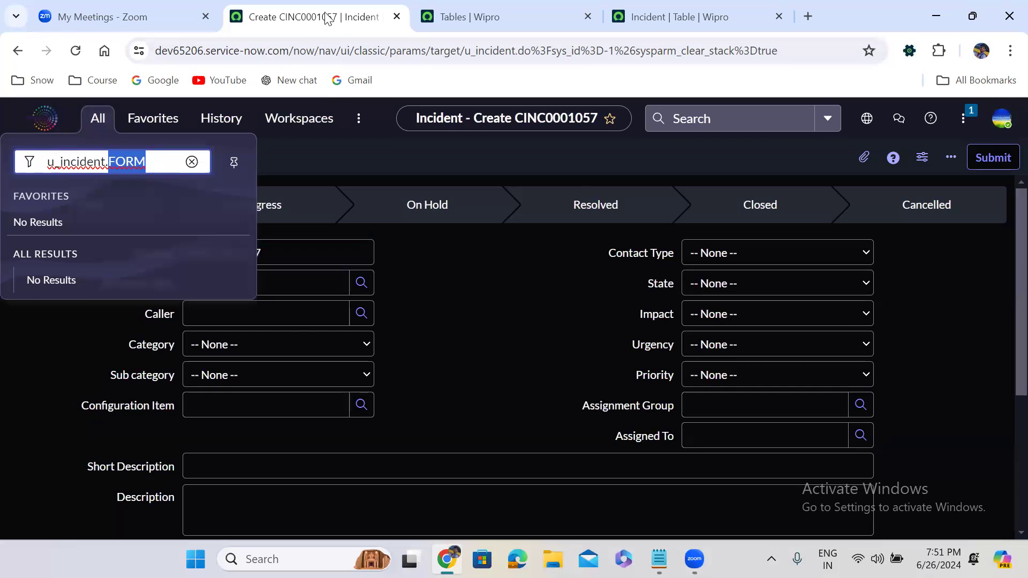
click(147, 163)
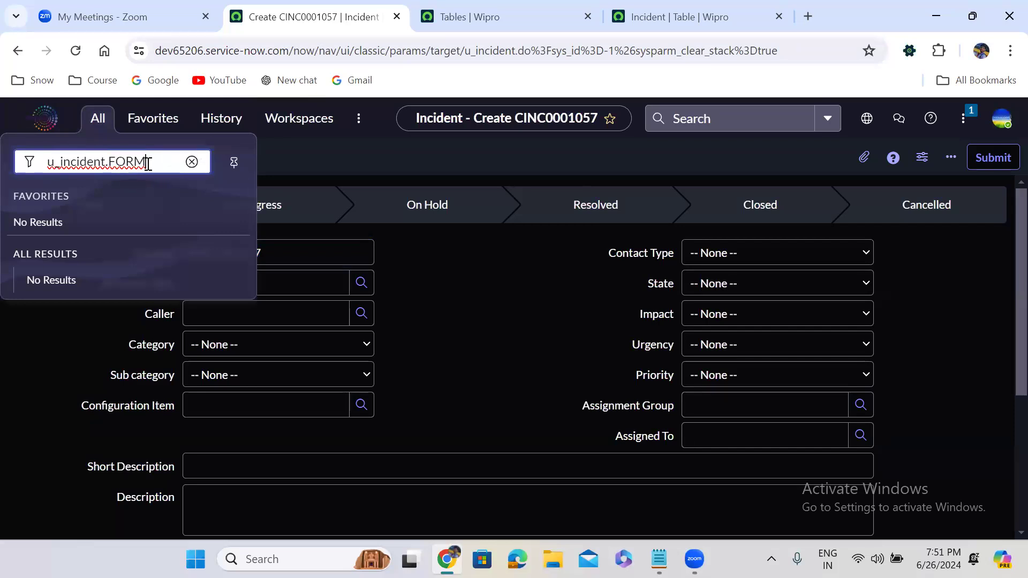
key(Return)
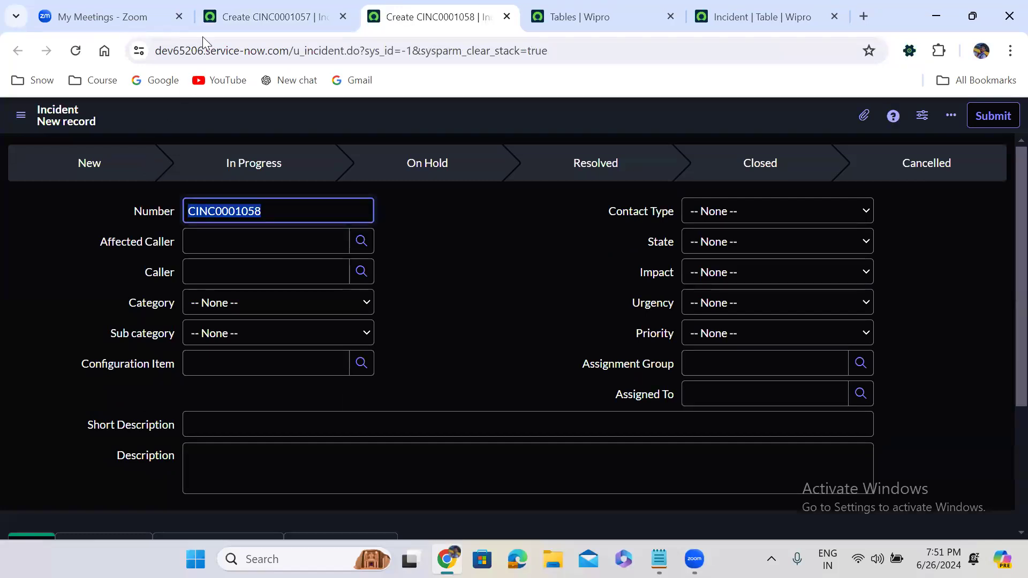
Step: Search the Tables list's Name column for =User, which returns no records
click(220, 15)
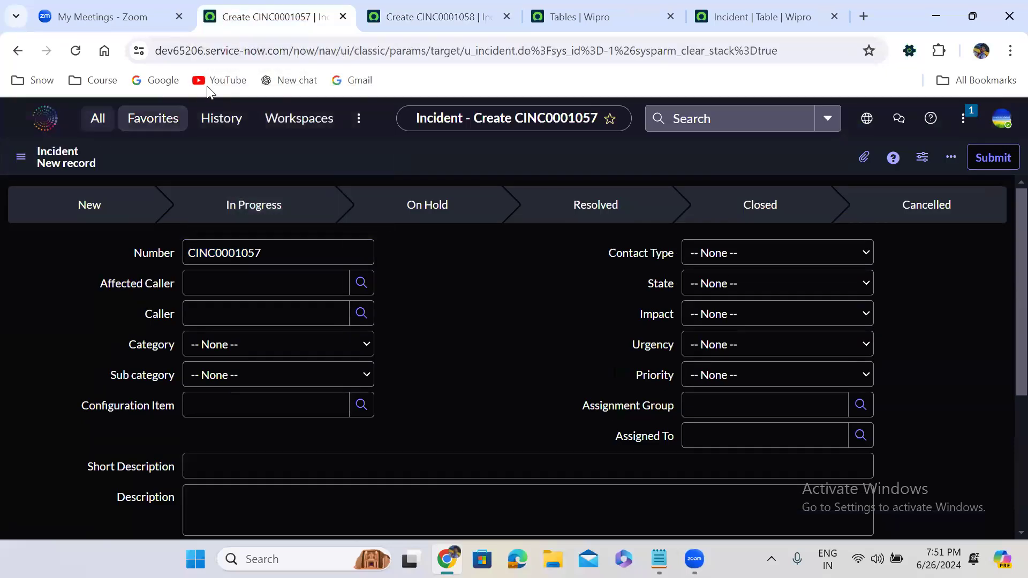
click(578, 17)
click(247, 199)
text(=)
text(ser)
key(Return)
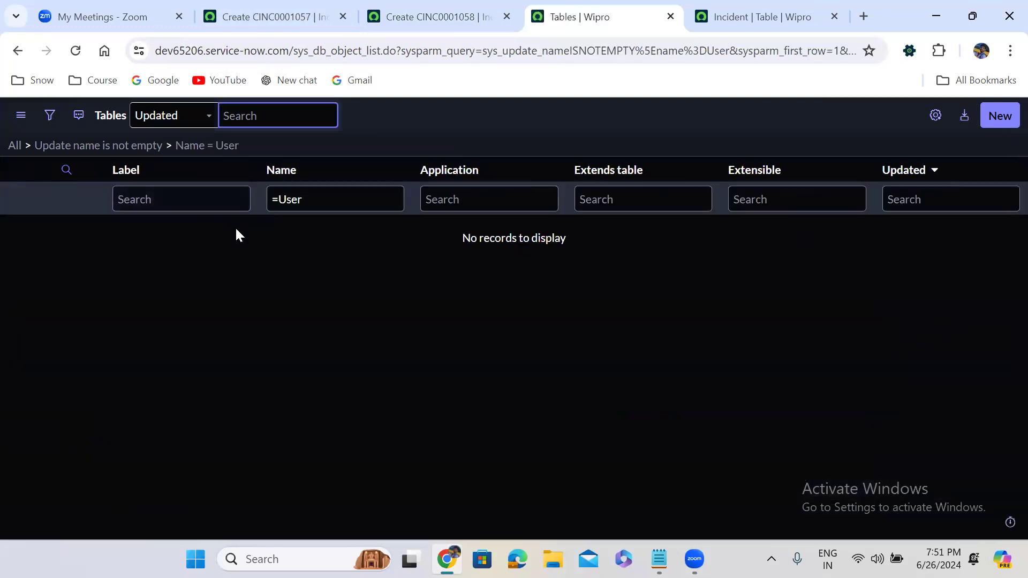
Step: Move the =User search from the Name column to the Label column to reveal sys_user
click(278, 199)
triple_click(278, 199)
key(ctrl+x)
click(164, 201)
key(ctrl+v)
key(Return)
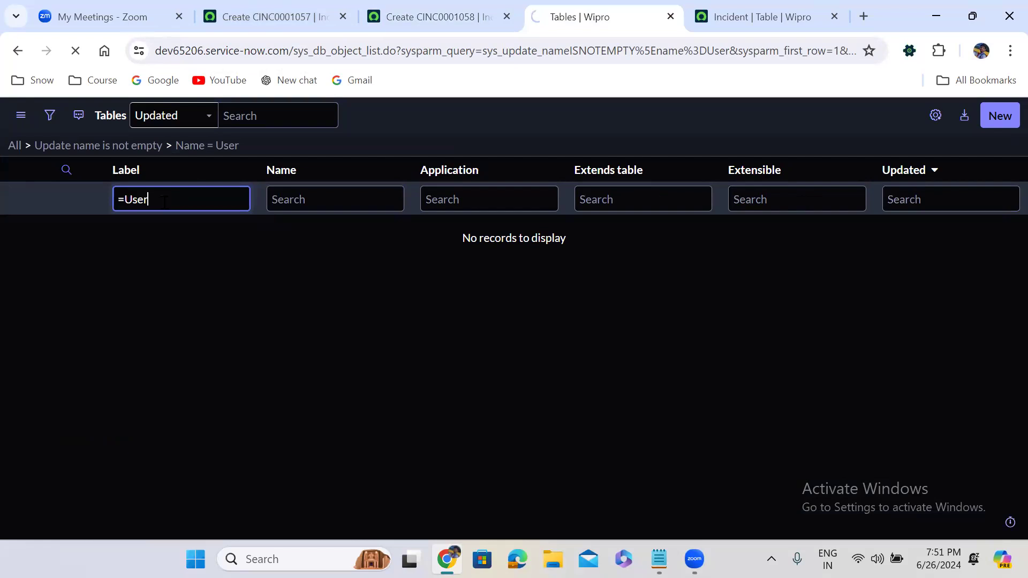
Step: Copy the sys_user table name and paste it into the navigator filter on the incident tab
drag(272, 266, 225, 269)
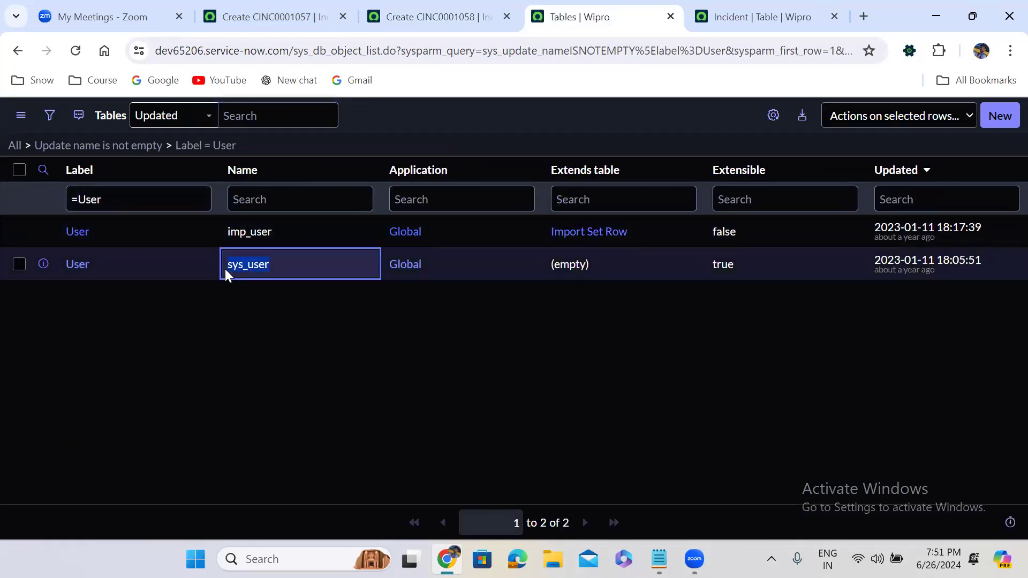
click(300, 11)
click(98, 119)
key(ctrl+v)
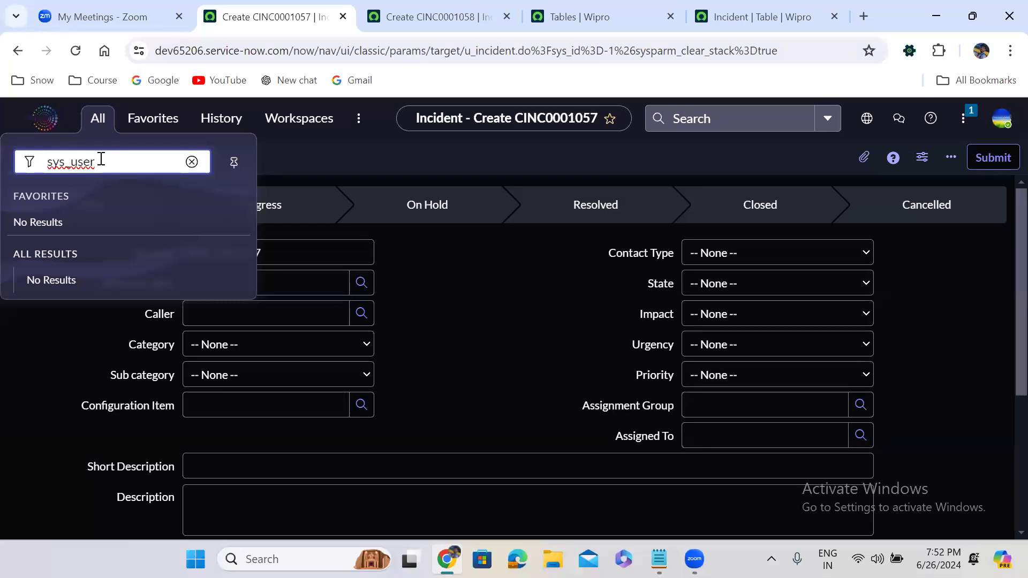
Step: Open a new User record via sys_user.do, then a blank User form in a new tab with sys_user.FORM
text(.do)
key(Return)
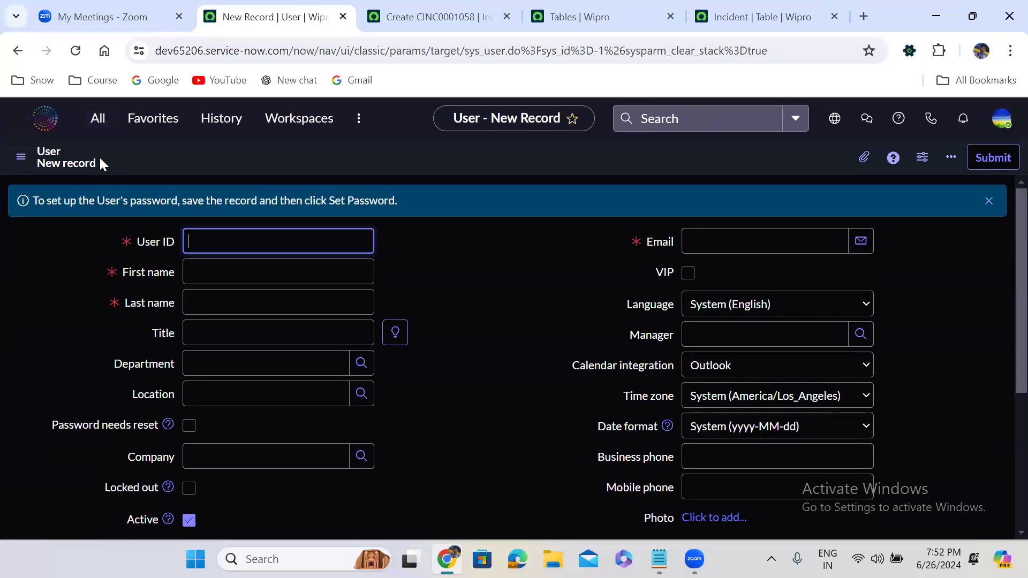
click(99, 120)
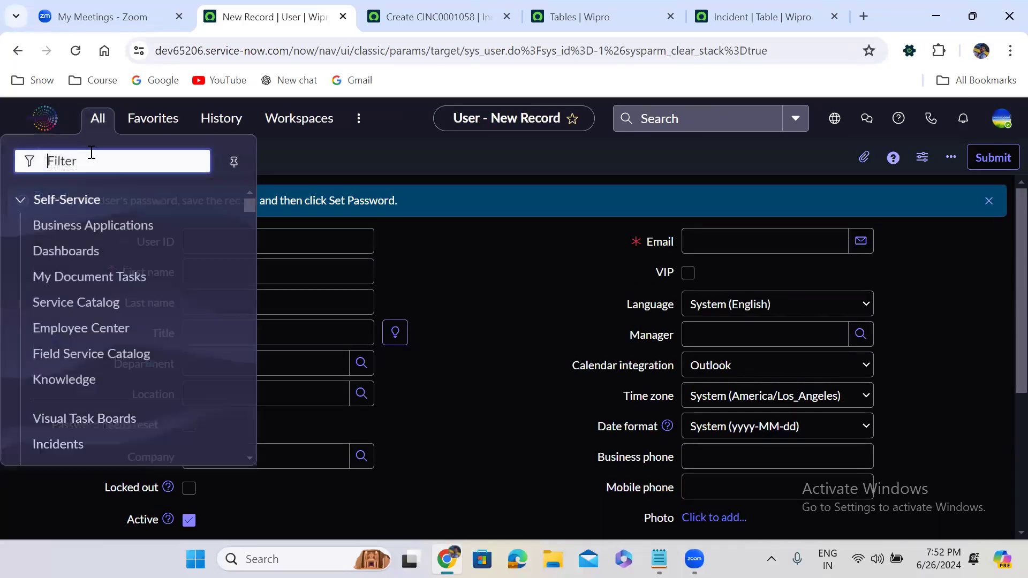
text(sys)
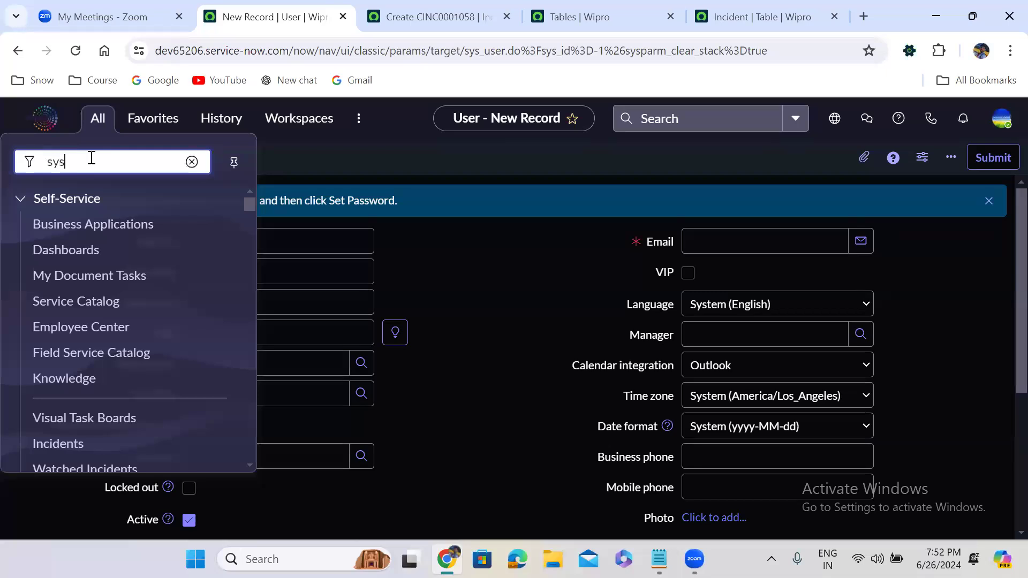
text(_user)
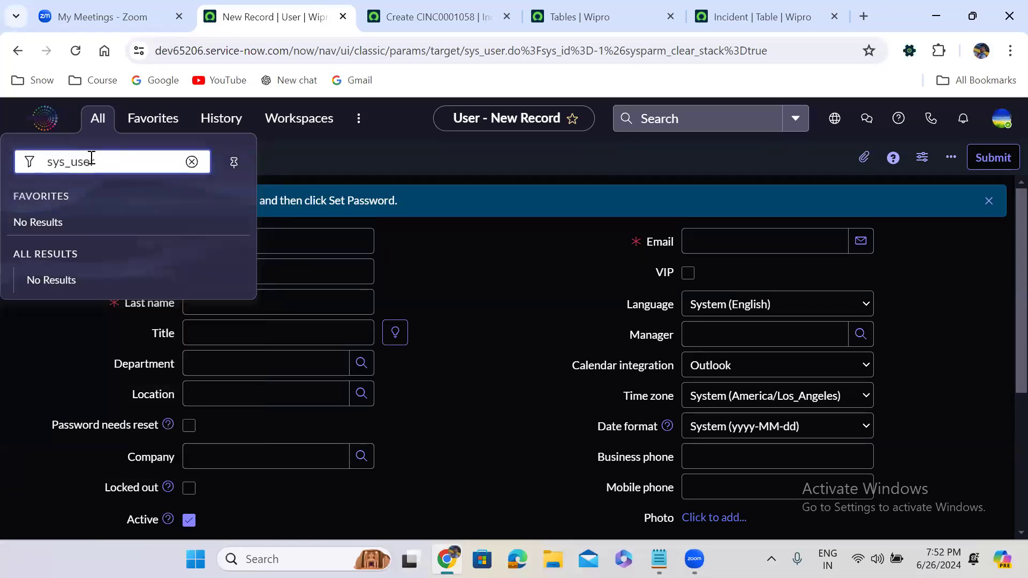
text(.FORM)
key(Return)
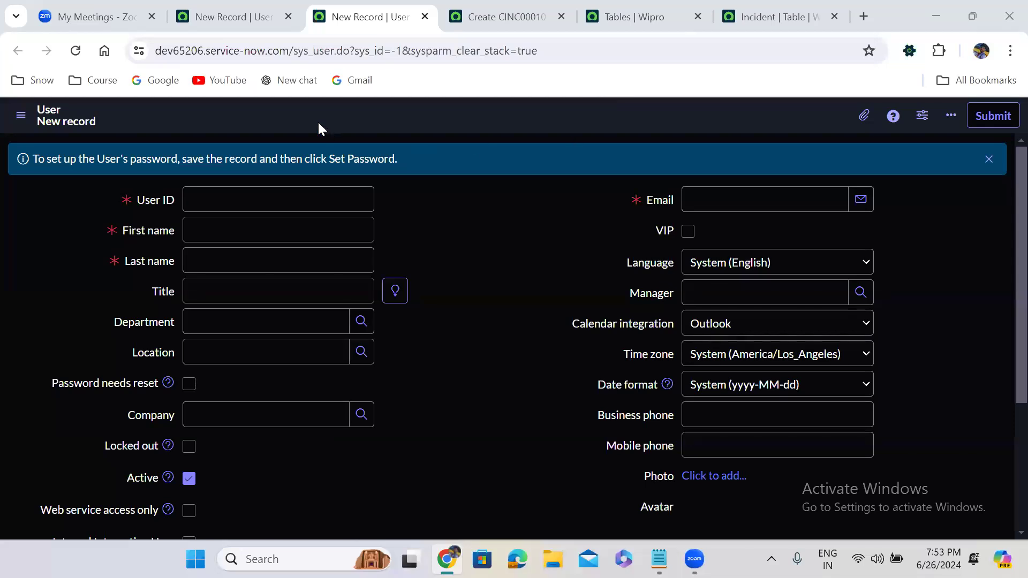
Step: From the earlier User record tab, open another blank User form with sys_user.FORM
click(242, 10)
click(99, 120)
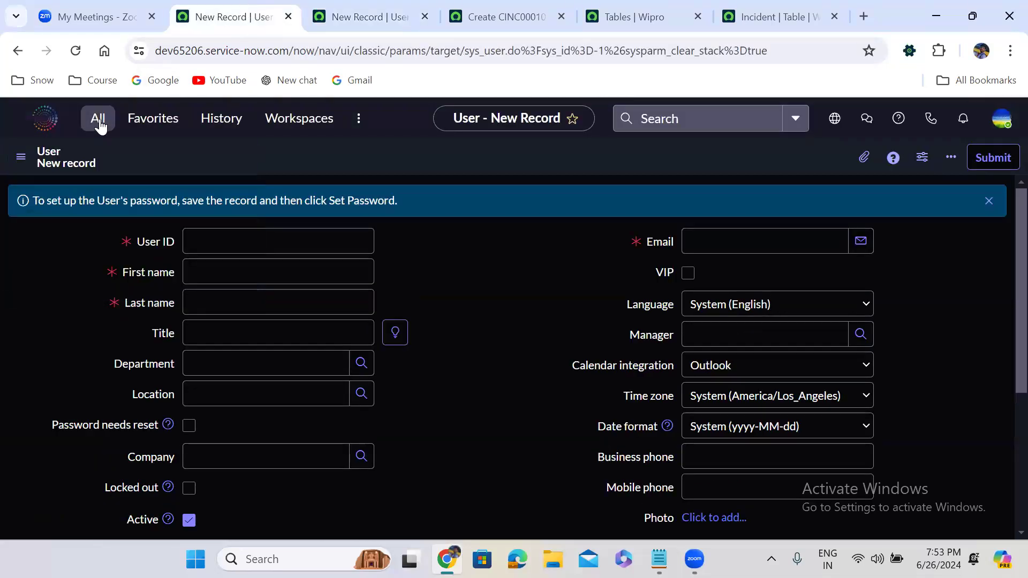
text(sy)
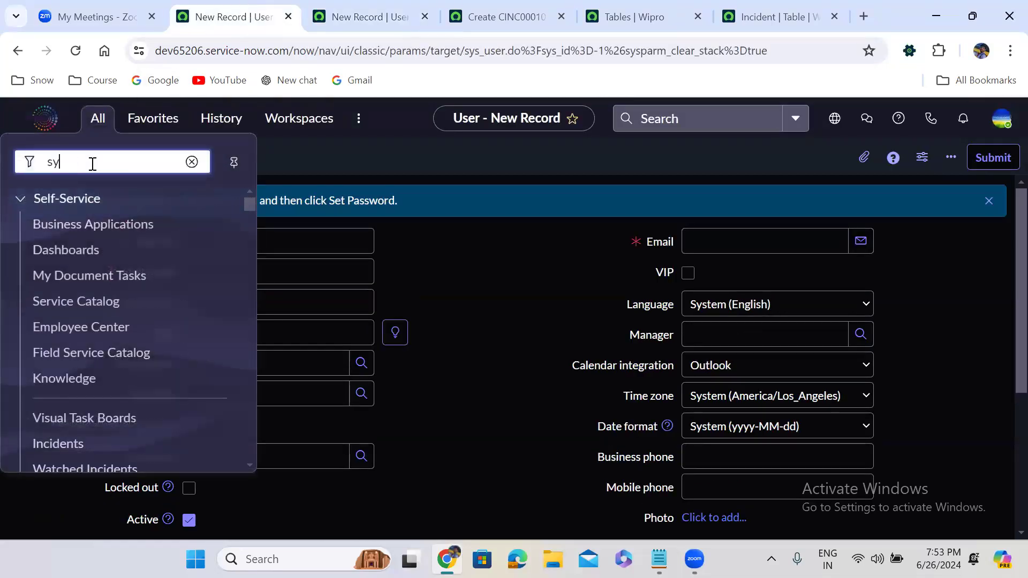
text(s_user)
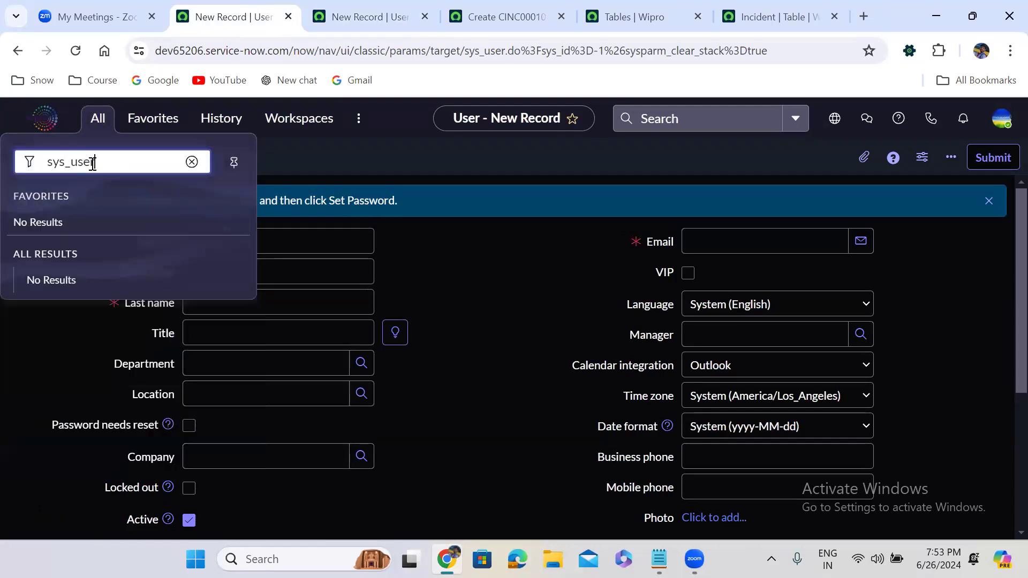
text(.form)
key(BackSpace)
key(BackSpace)
key(BackSpace)
key(BackSpace)
text(FOR<M)
key(Return)
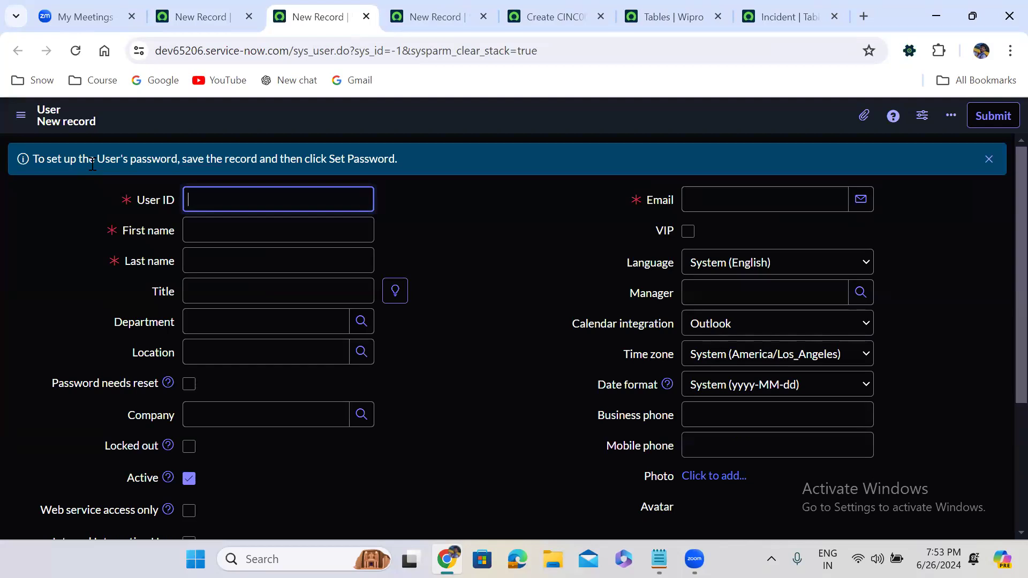
Step: Close the duplicate record tabs and leftover incident form tabs, returning to the Tables list
click(363, 16)
click(363, 17)
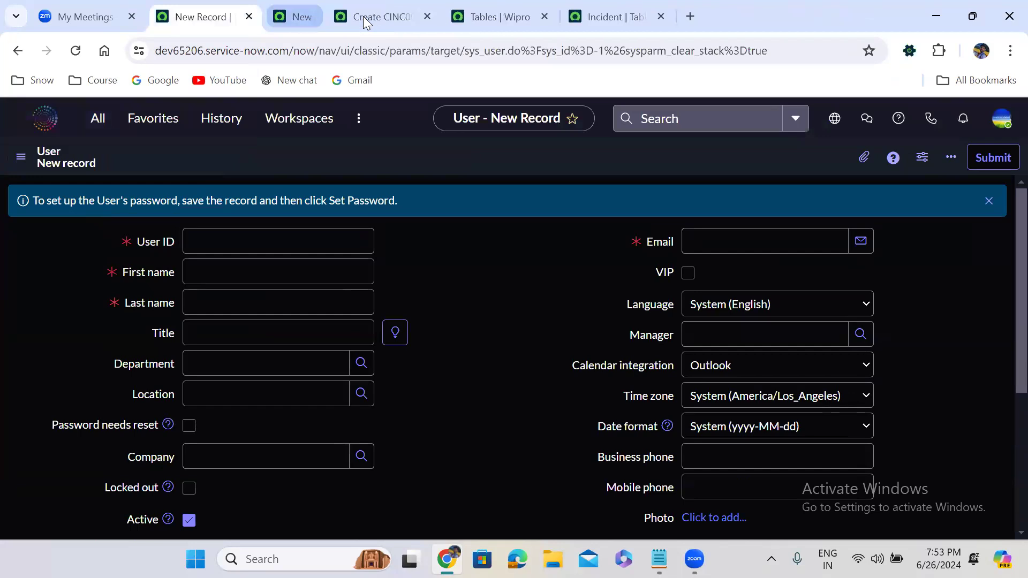
click(366, 16)
click(321, 17)
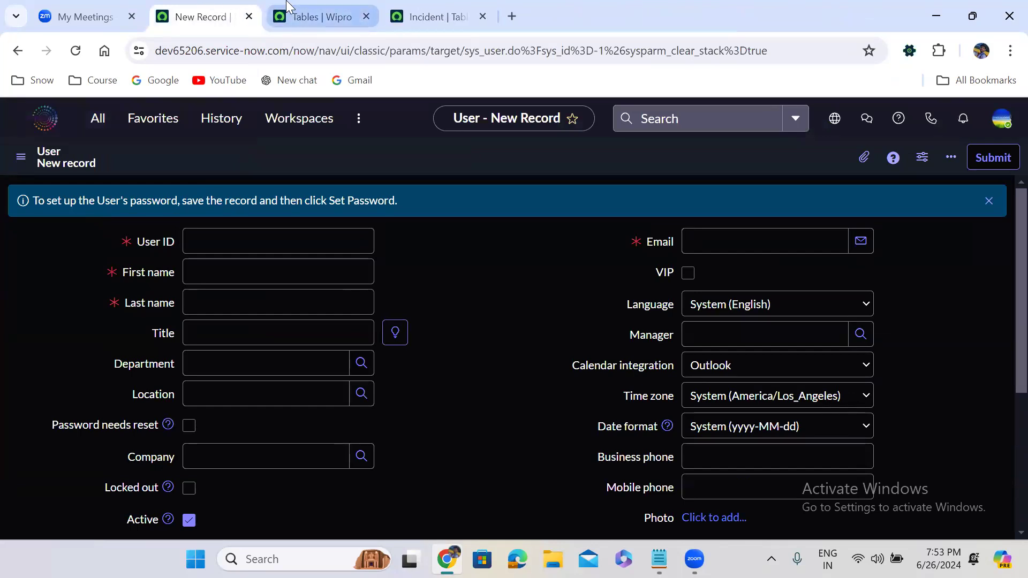
double_click(89, 199)
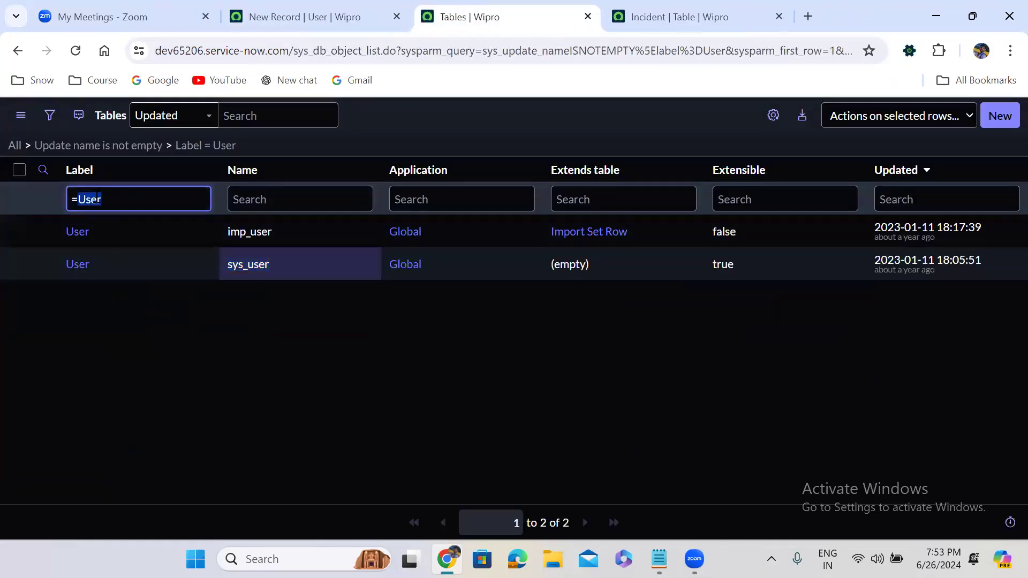
Step: Refilter the Tables list by label Incident and copy the standard incident table name
text(Incident)
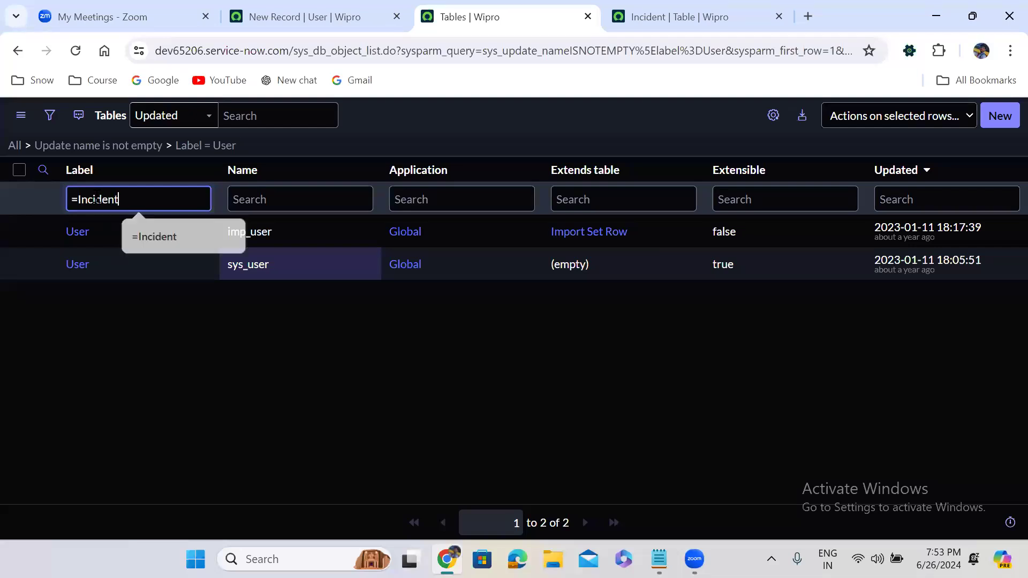
key(Return)
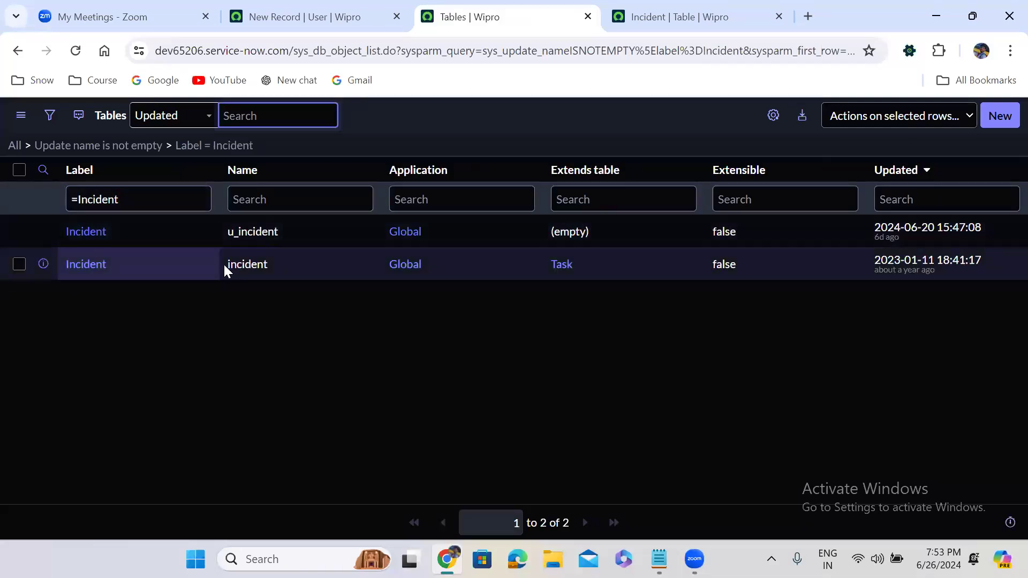
click(228, 275)
drag(227, 276, 269, 267)
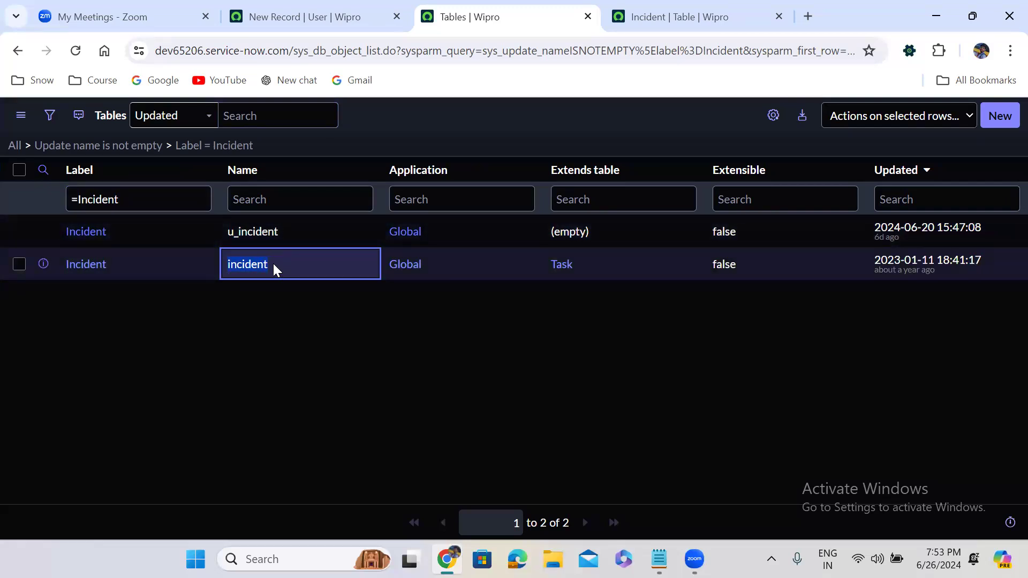
click(254, 21)
Step: Enter incident.form in the navigator filter to open a new standard Incident form
click(101, 122)
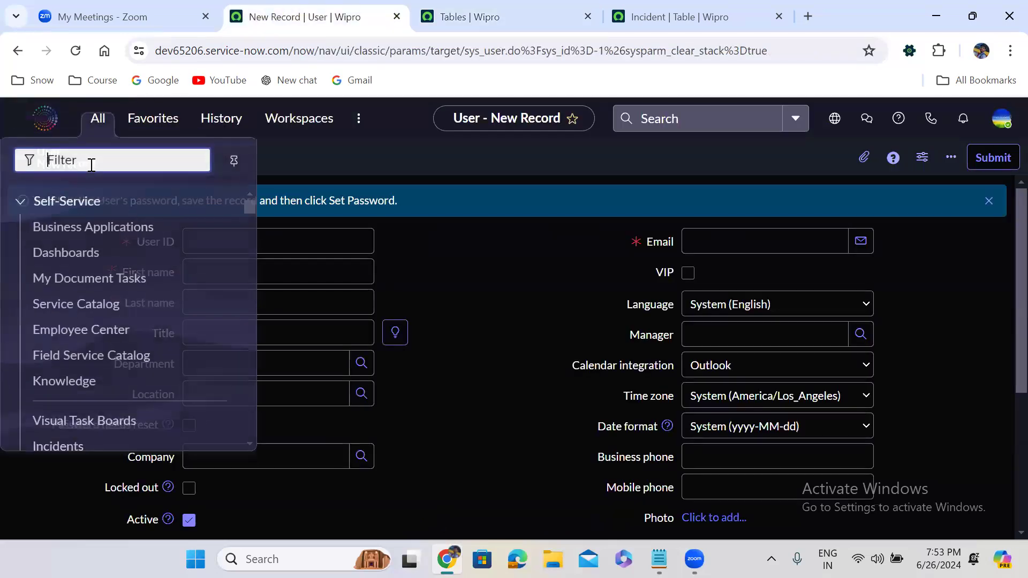
key(ctrl+v)
text(.form)
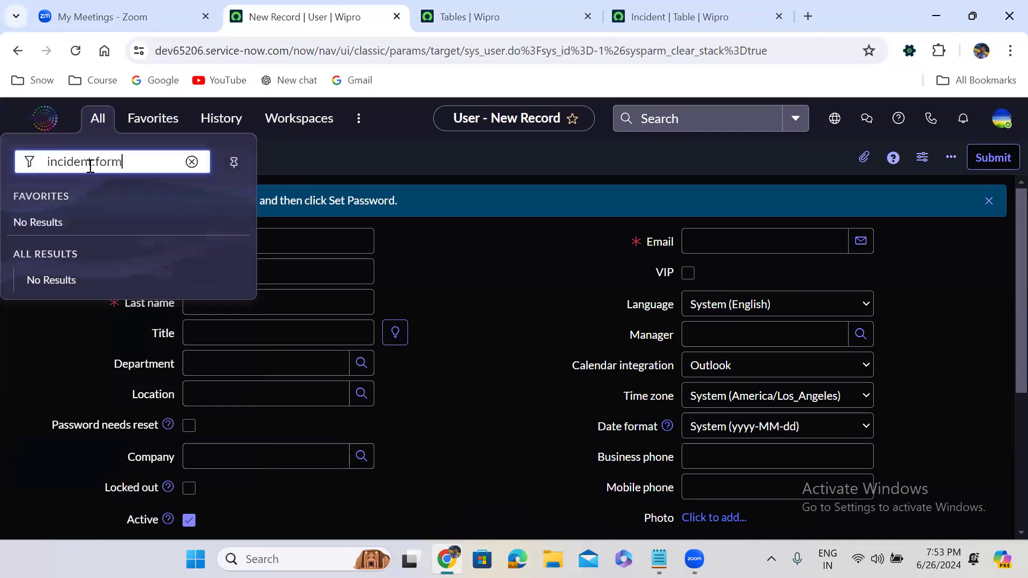
key(Return)
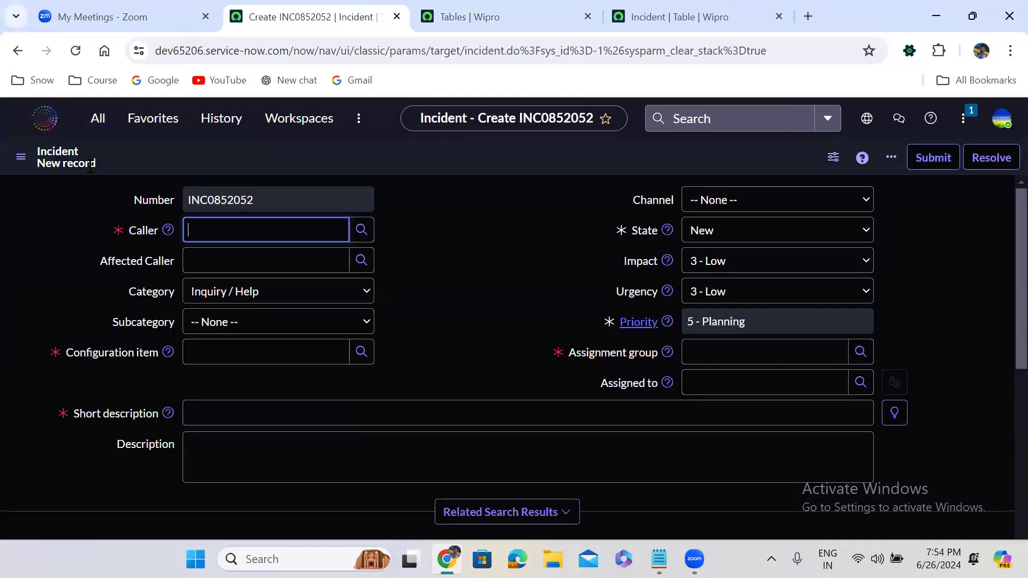
Step: Enter incident.FORM in the navigator filter to open a blank Incident form in a new tab
click(97, 119)
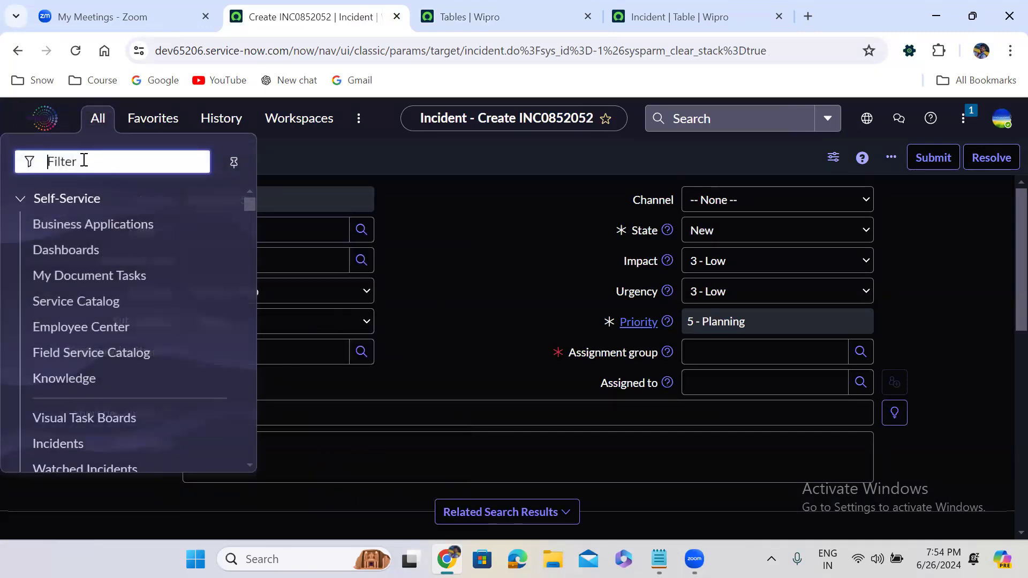
text(incident.)
key(ctrl+f)
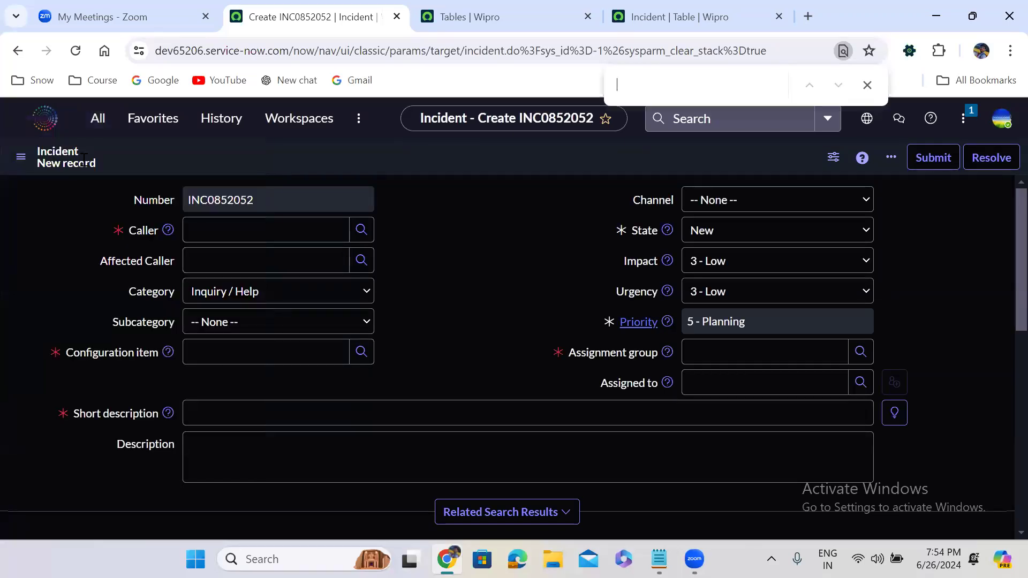
key(ctrl+o)
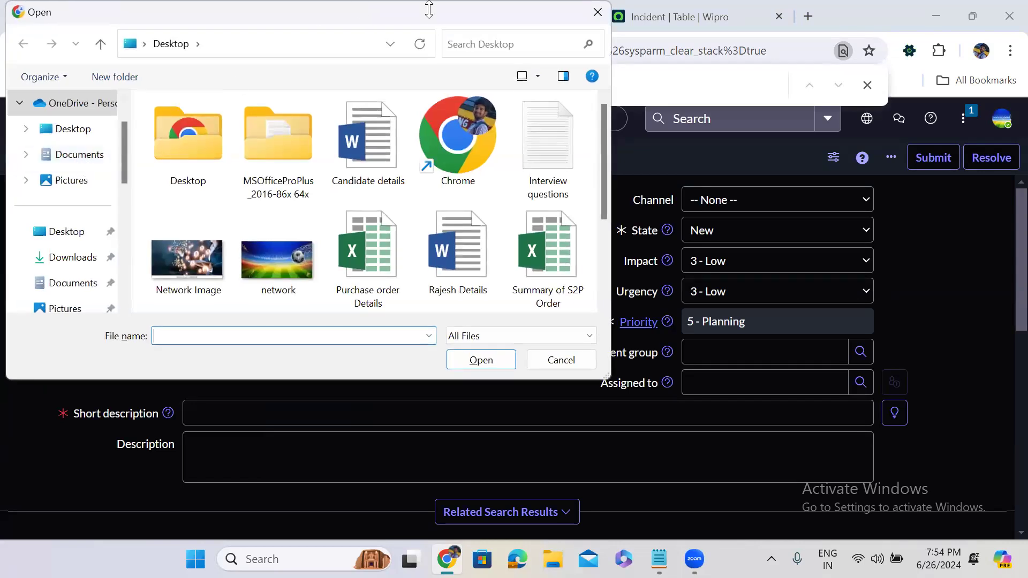
click(598, 12)
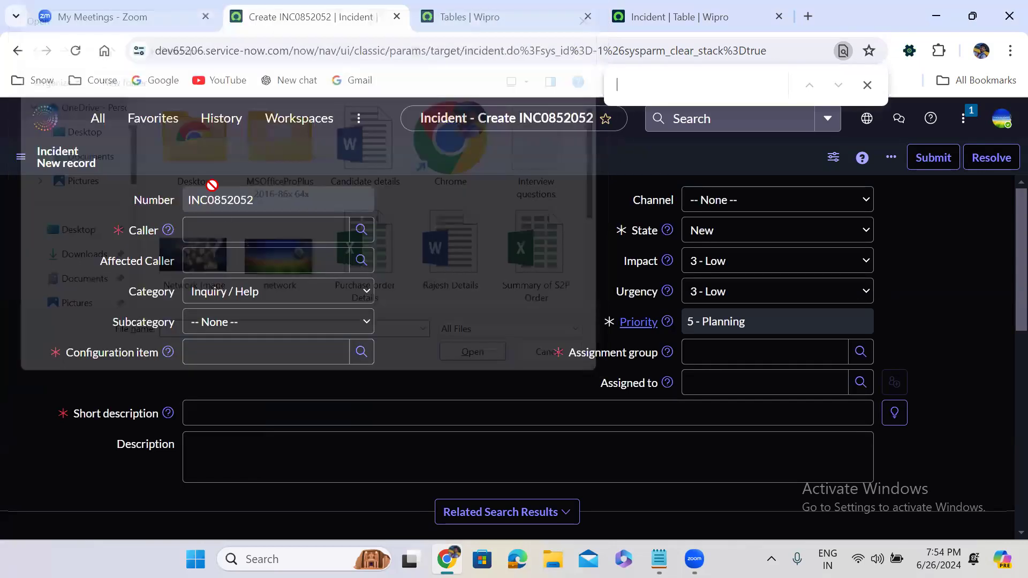
click(98, 118)
click(117, 163)
text(Form)
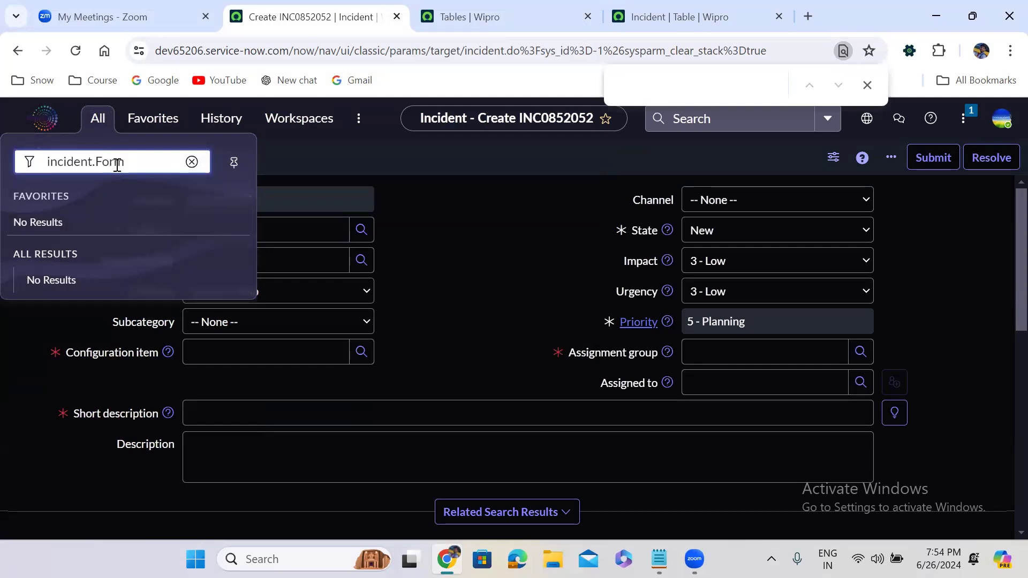
double_click(115, 164)
text(FORM)
key(Return)
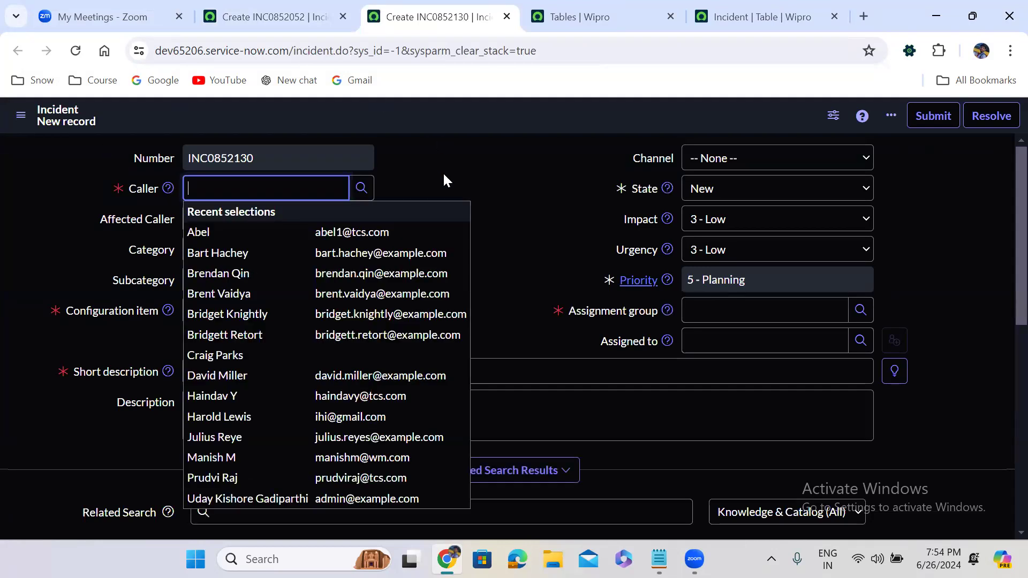
Step: Close the INC0852130, Tables and Incident table tabs, leaving INC0852052 showing
click(453, 188)
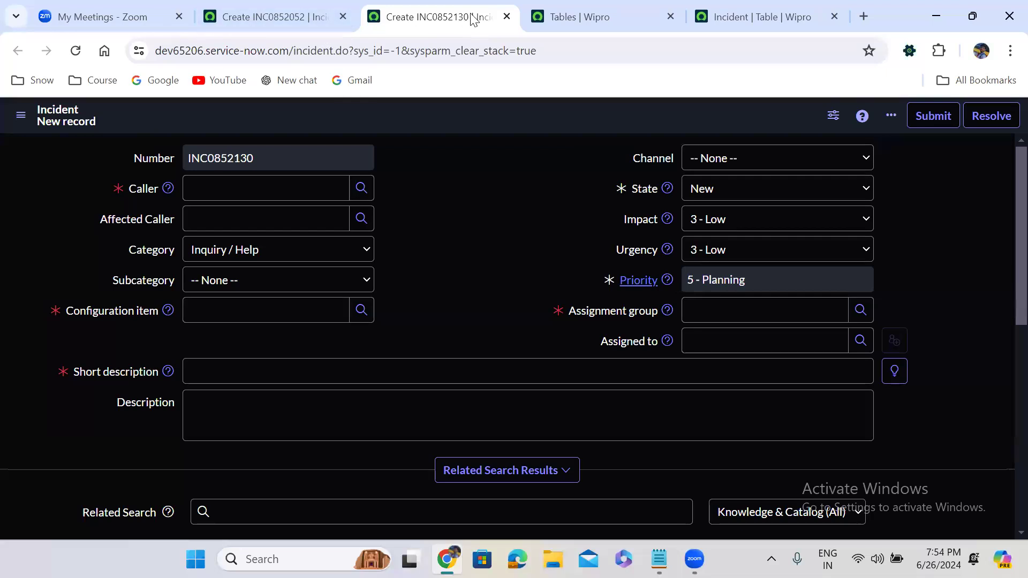
click(506, 17)
click(506, 16)
click(506, 16)
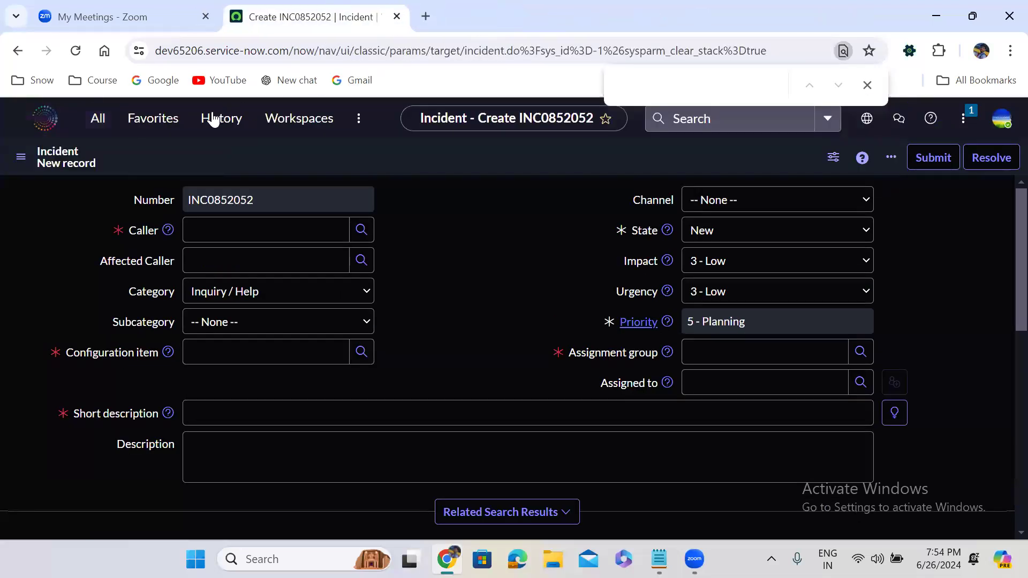
Step: Enter sys_user.list to show Users here, then sys_user.LIST to open it standalone in a new tab
click(102, 130)
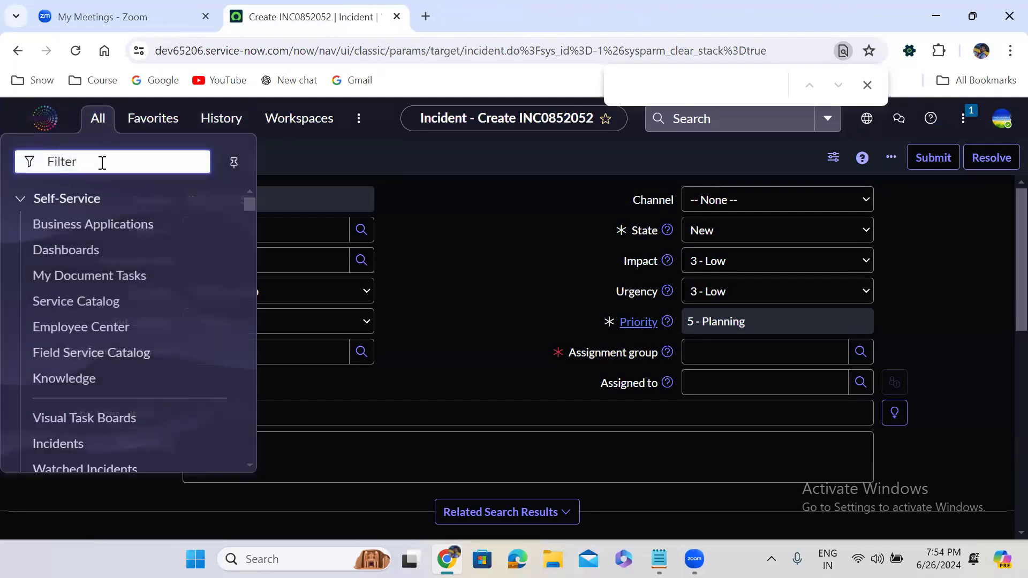
text(sys_)
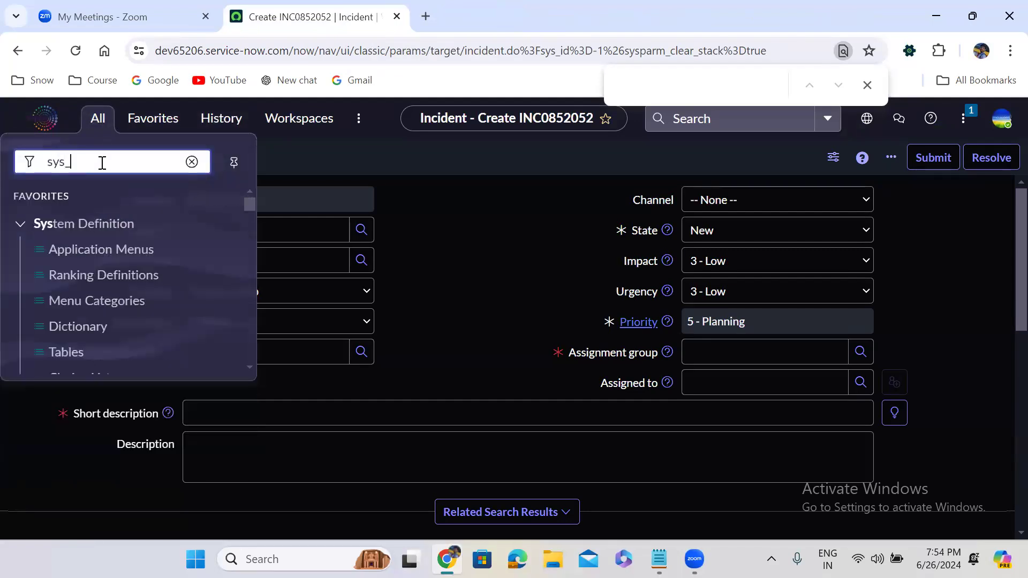
text(user)
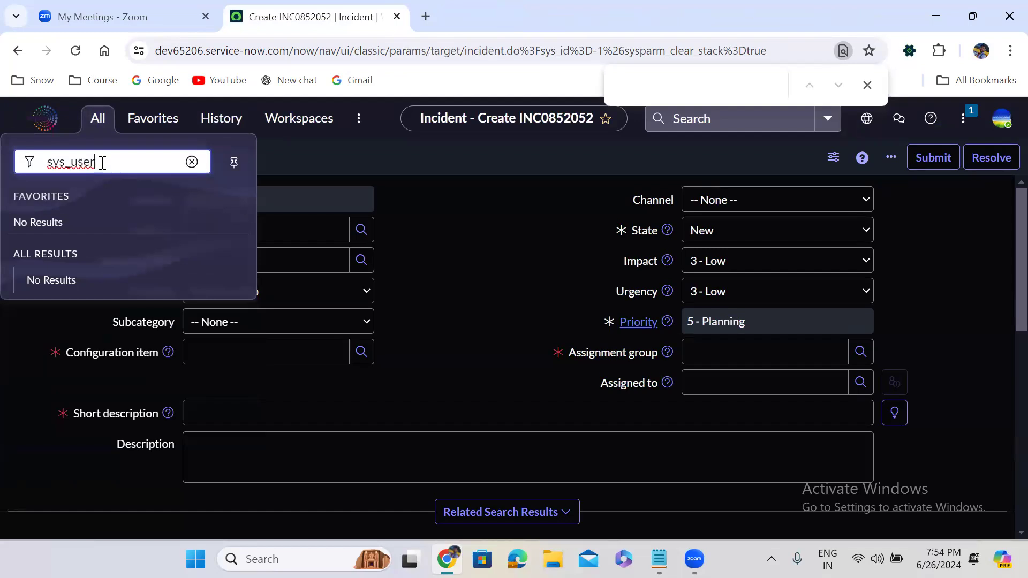
text(.list)
key(Return)
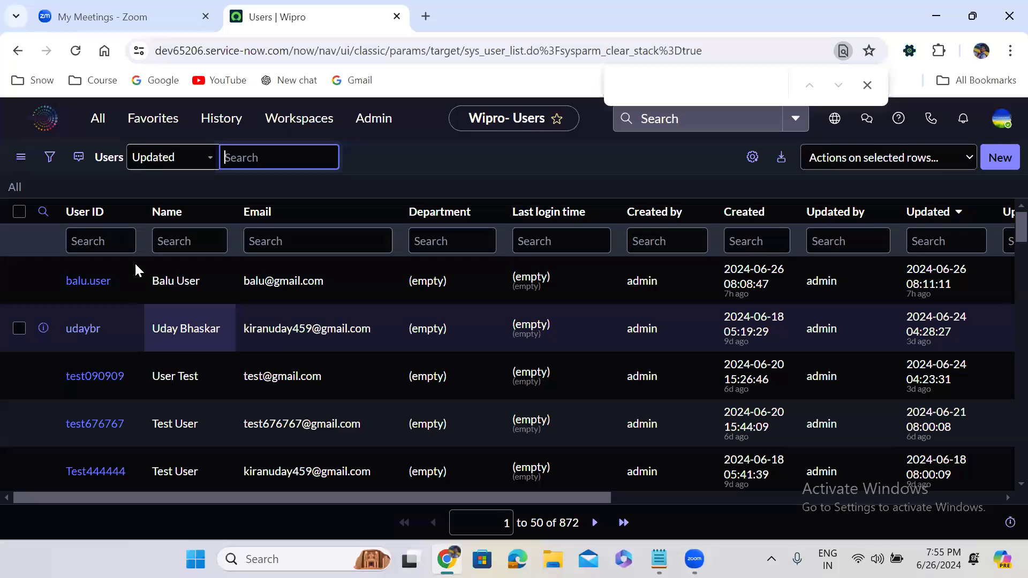
click(94, 117)
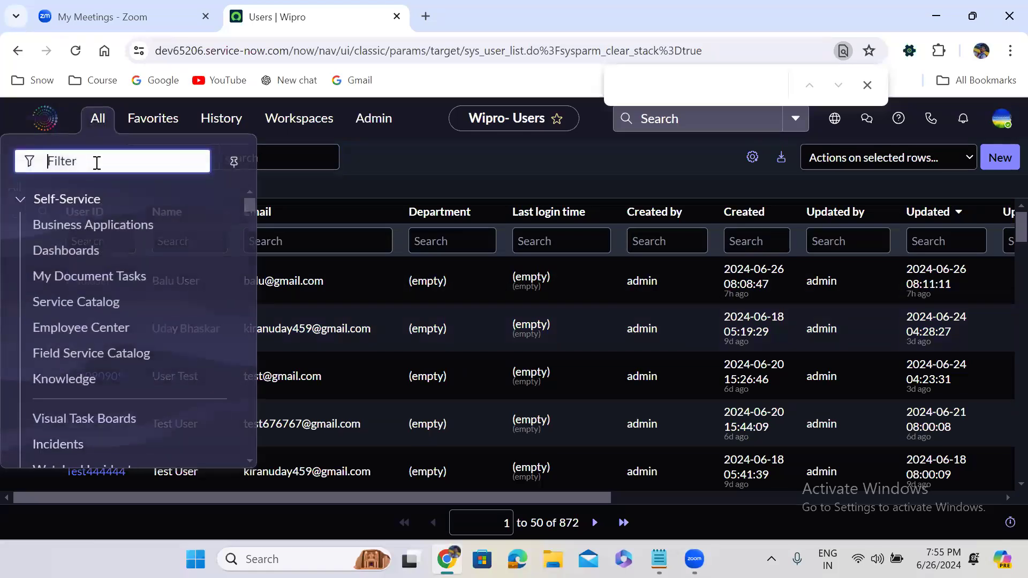
text(sys)
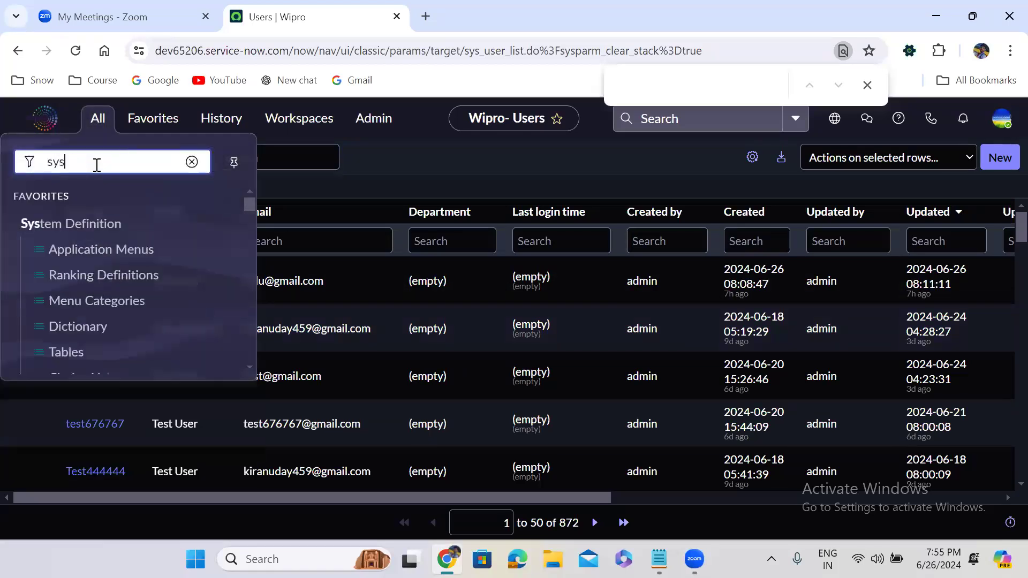
text(_user)
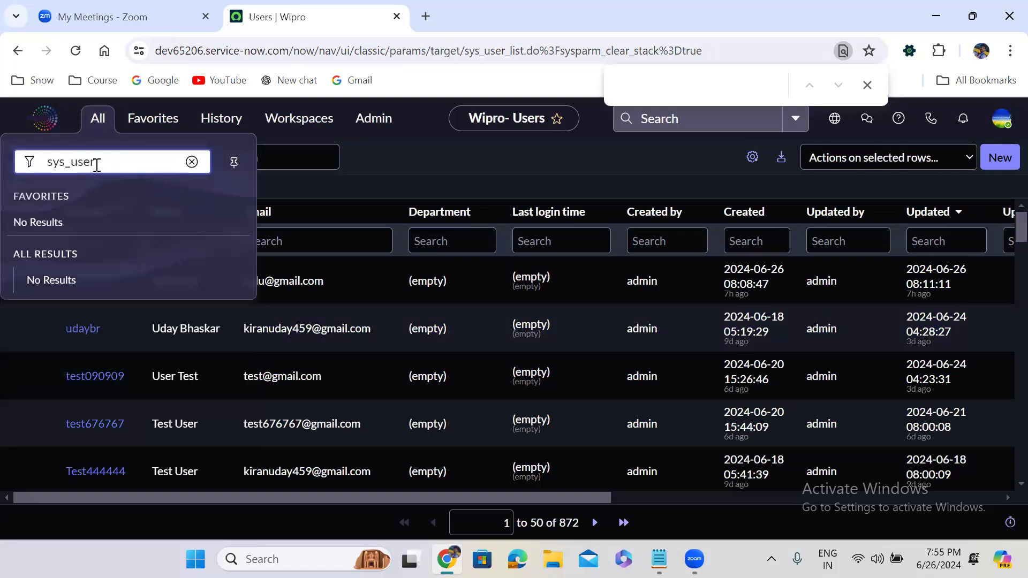
text(.LIST)
key(Return)
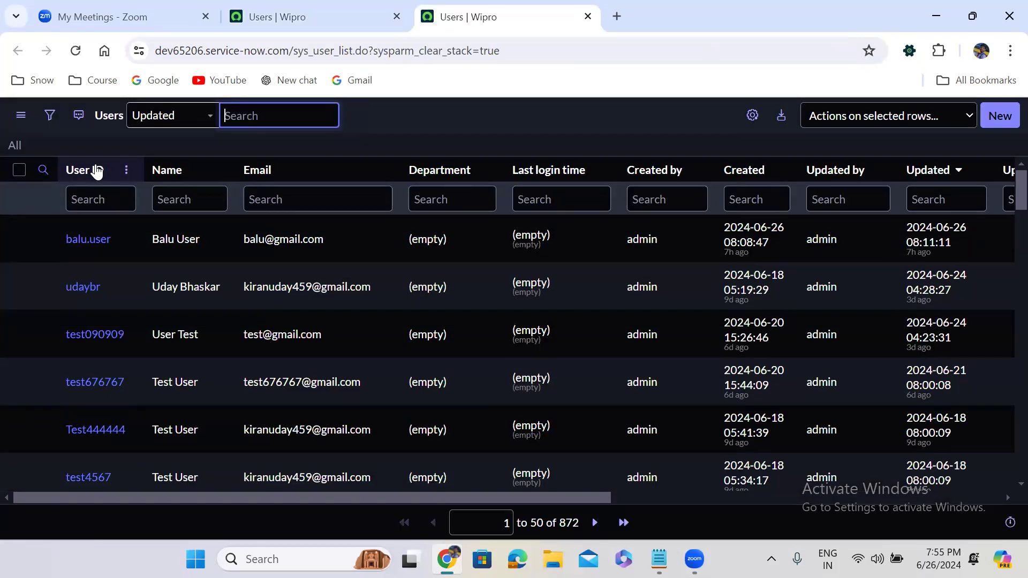
click(300, 16)
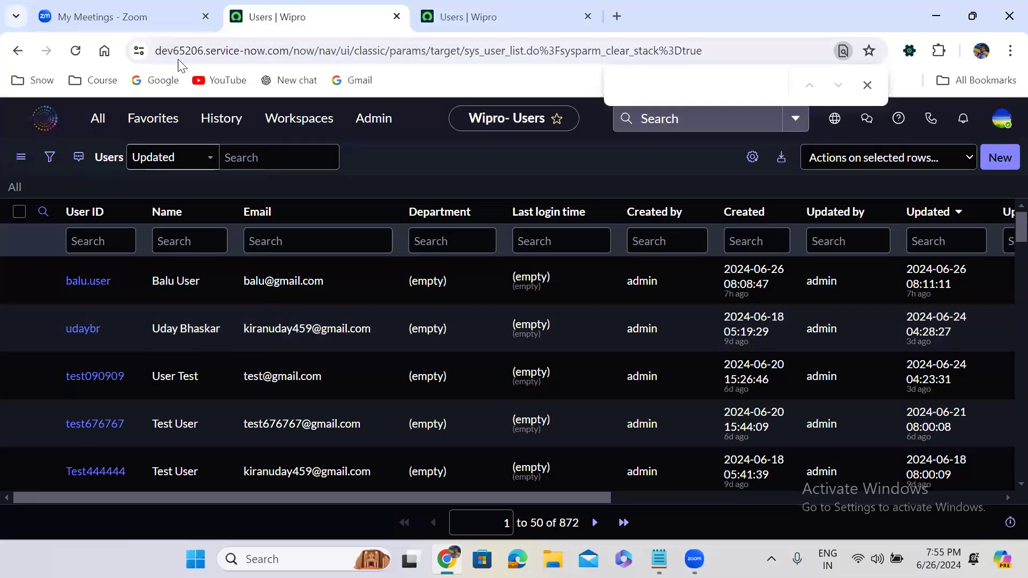
Step: Enter sys_user_group.list, then sys_user_group.LIST to open the 185-record Groups list in a new tab
click(97, 117)
text(sys_user_)
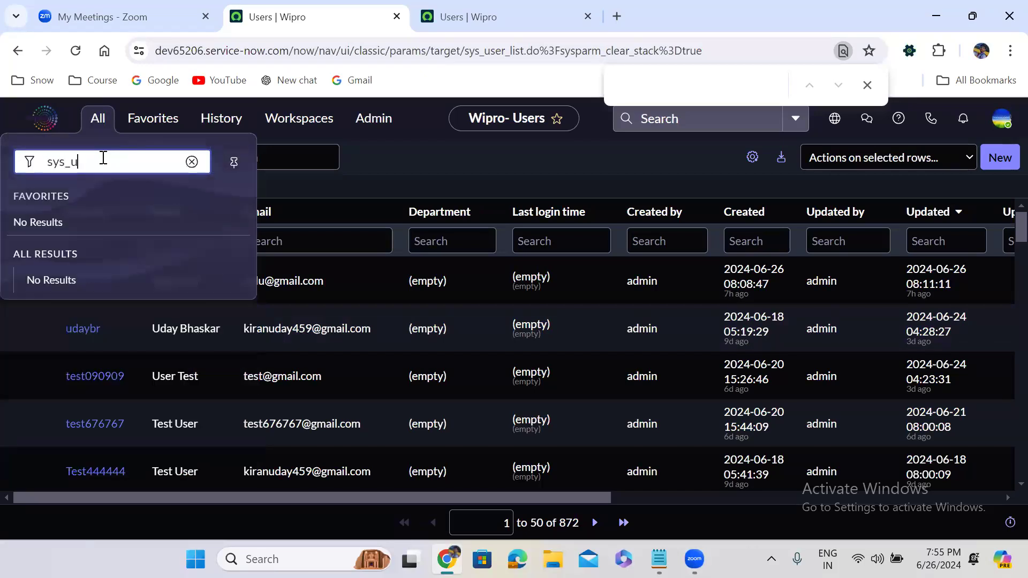
text(group.list)
key(Return)
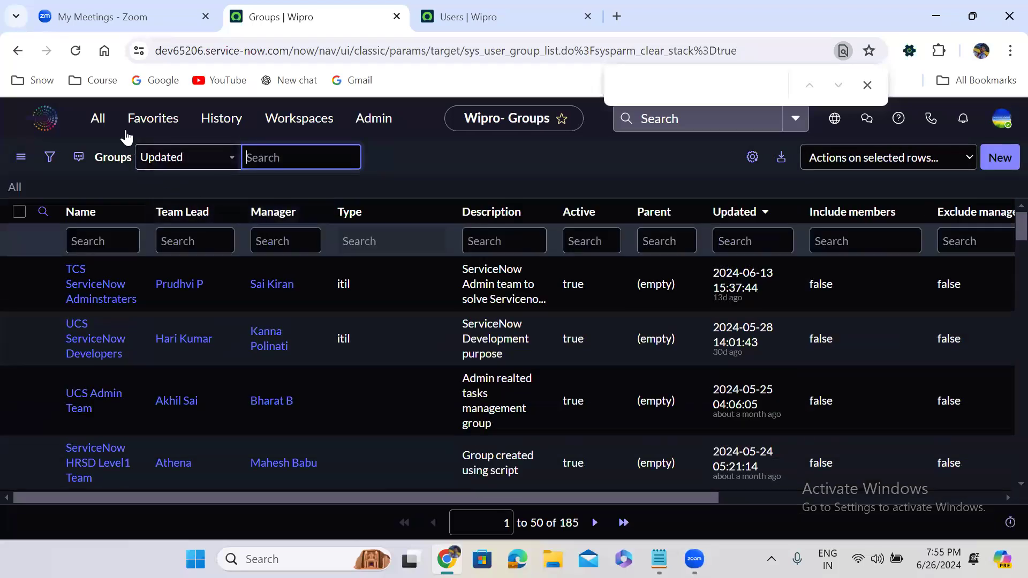
click(103, 126)
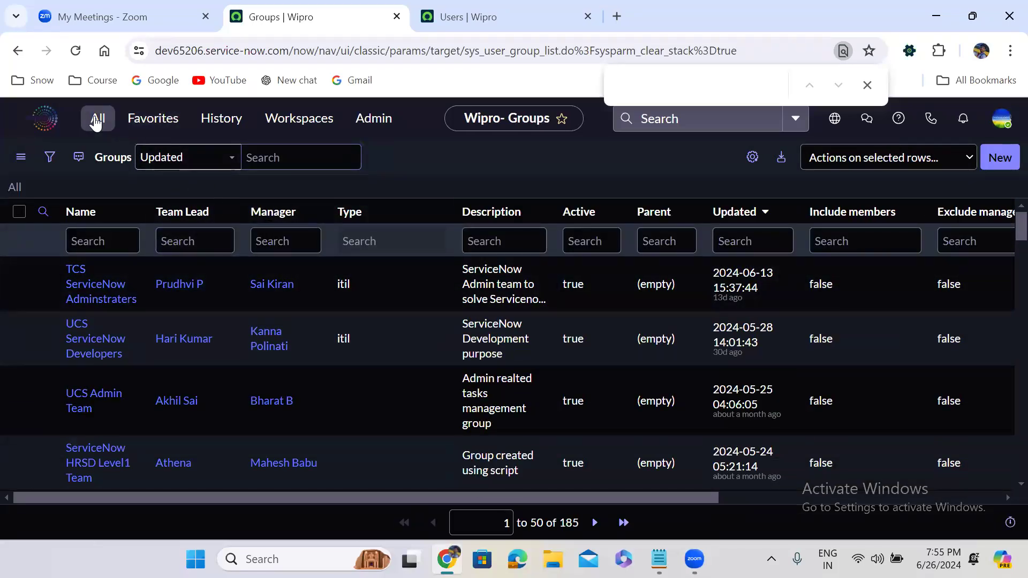
text(sys)
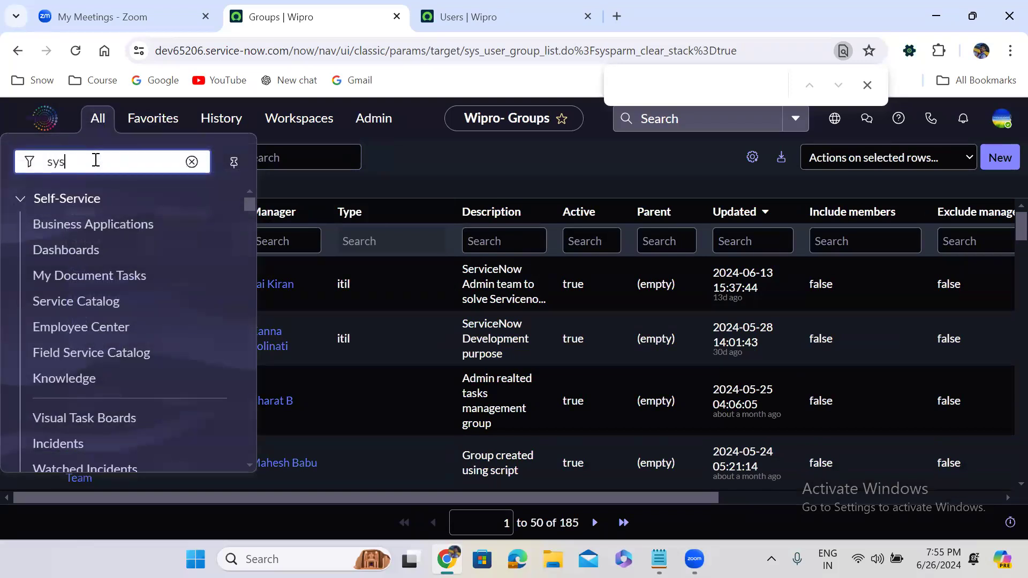
text(_user)
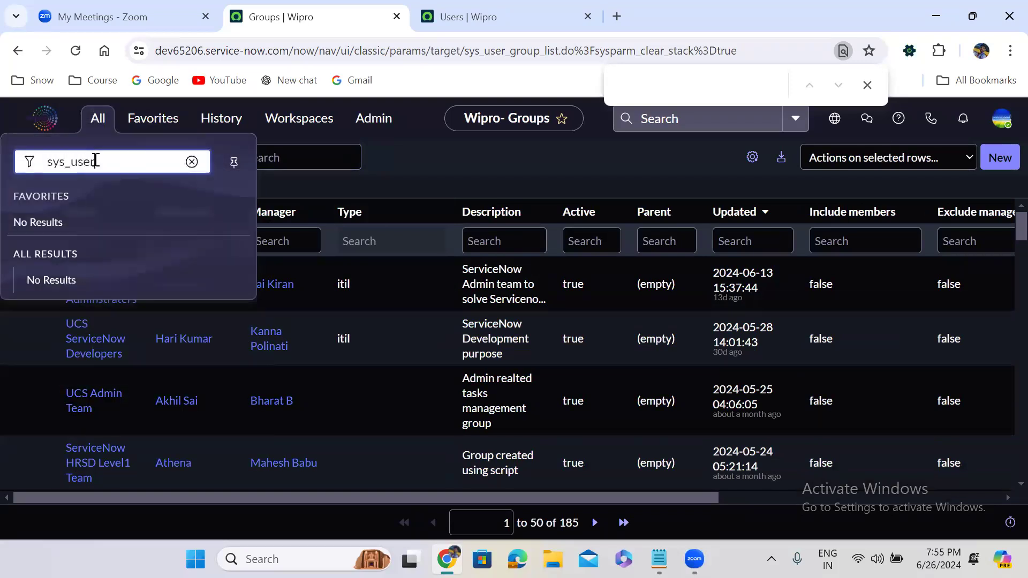
text(_group.LIST)
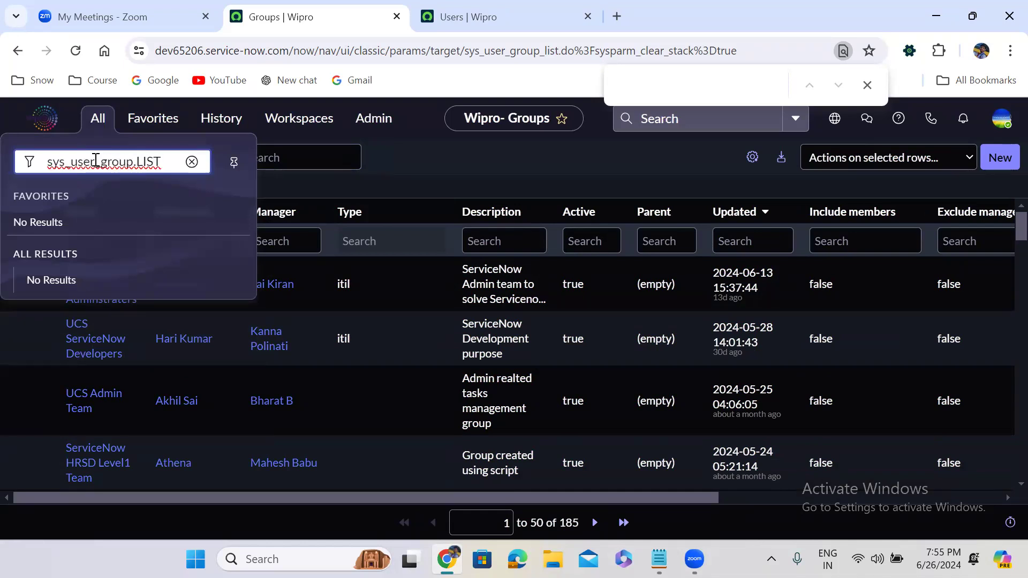
key(Return)
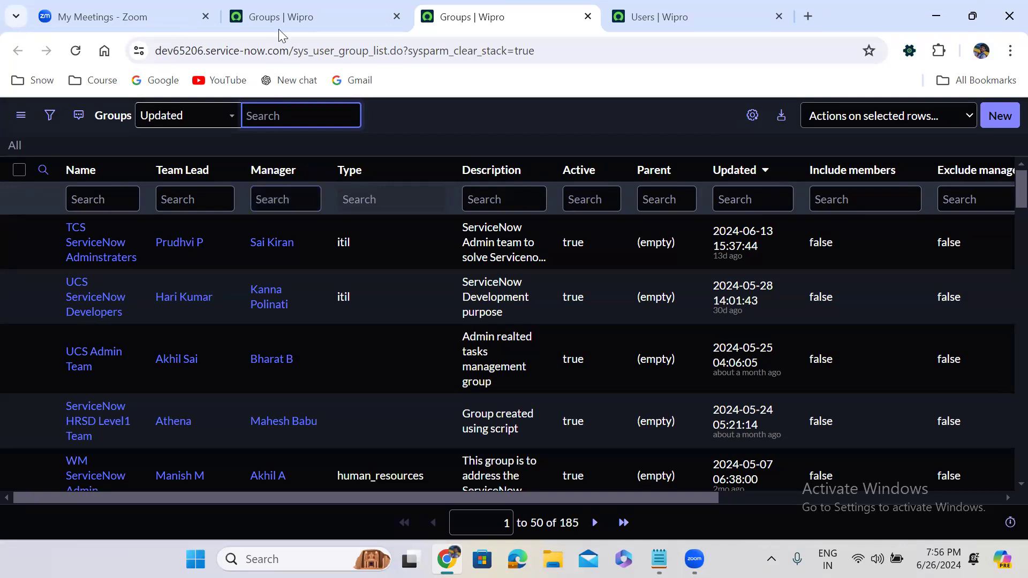
Step: On the second tab, close all the tabs to its right
click(381, 12)
right_click(381, 11)
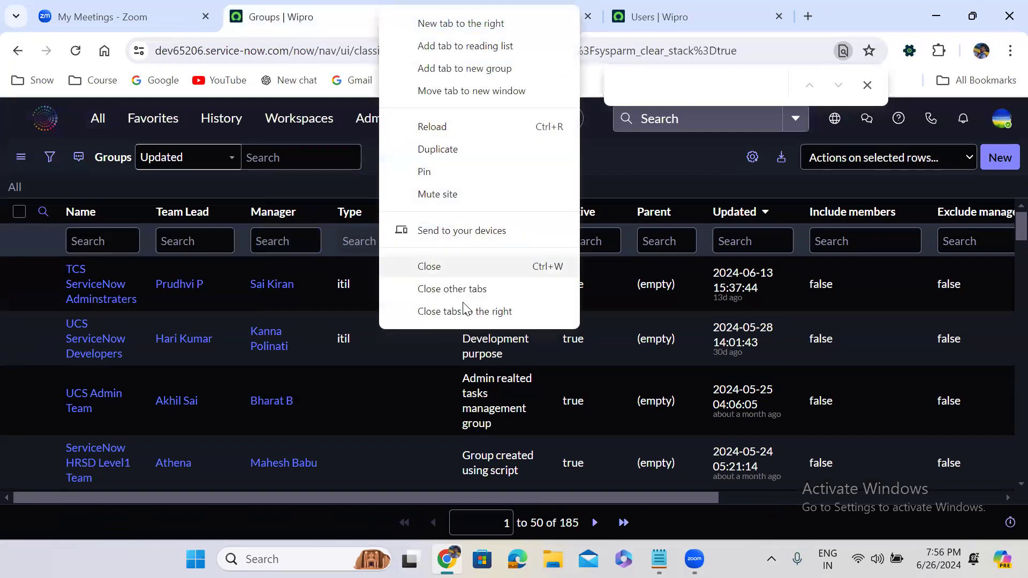
click(462, 311)
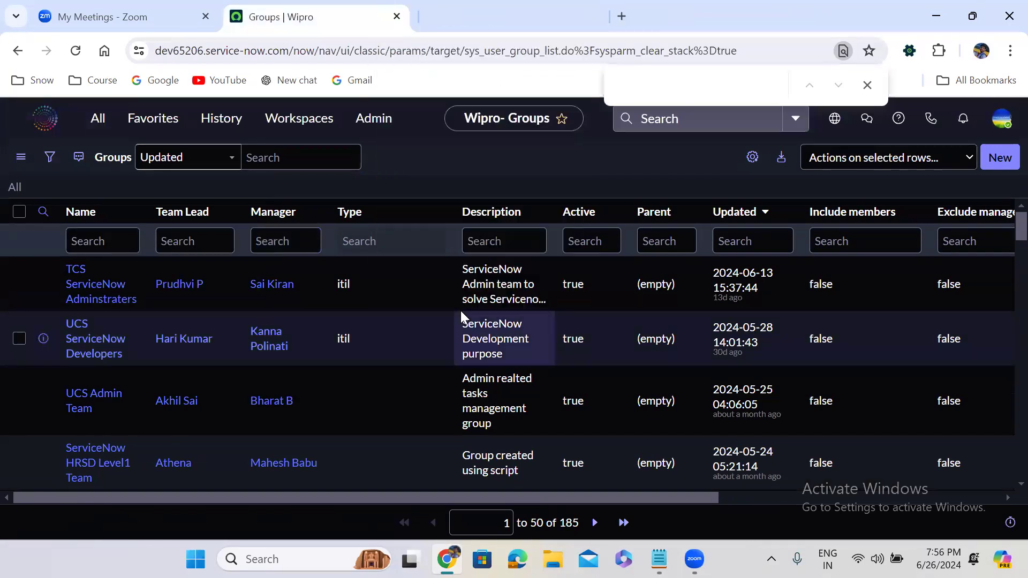
Step: Open the Users list in filter-only mode from the navigator with sys_user.filter
click(98, 119)
text(sy)
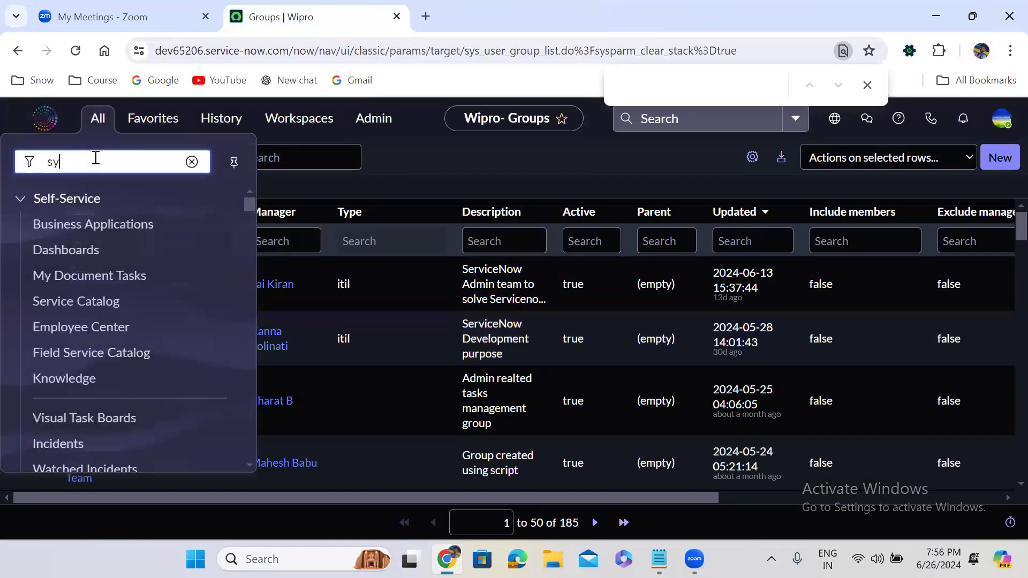
text(s_user)
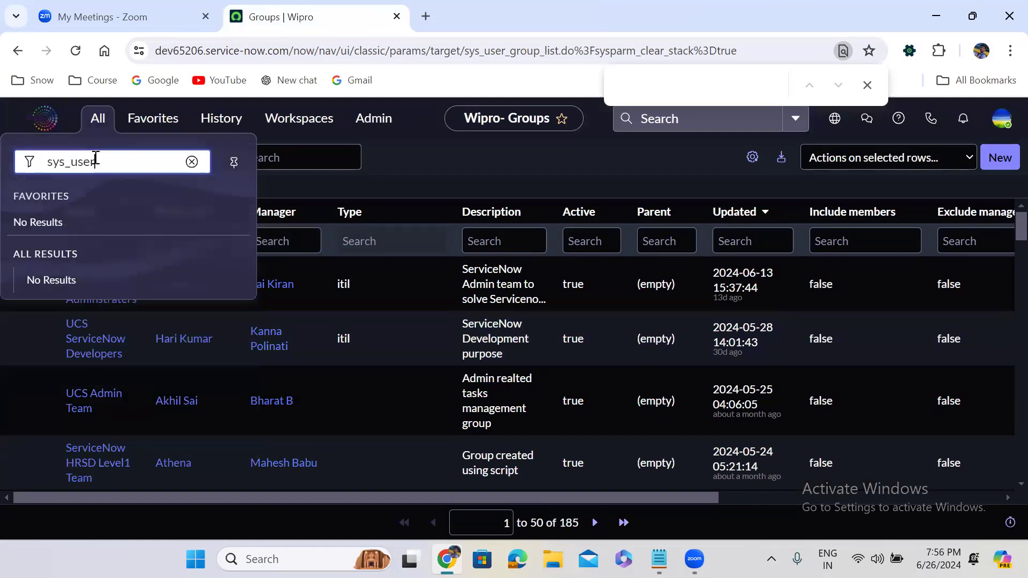
text(filter)
key(Return)
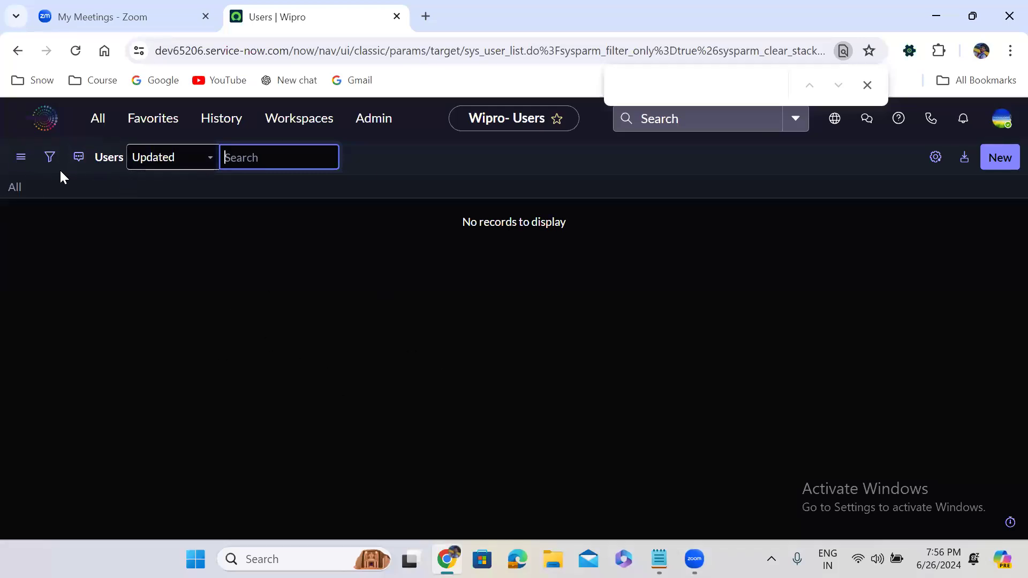
click(98, 118)
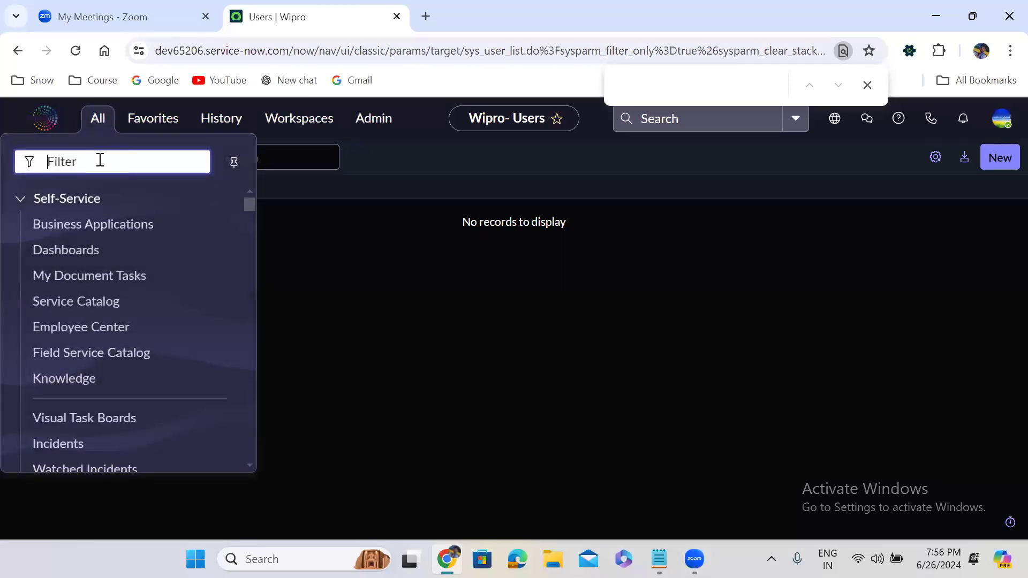
text(inciden)
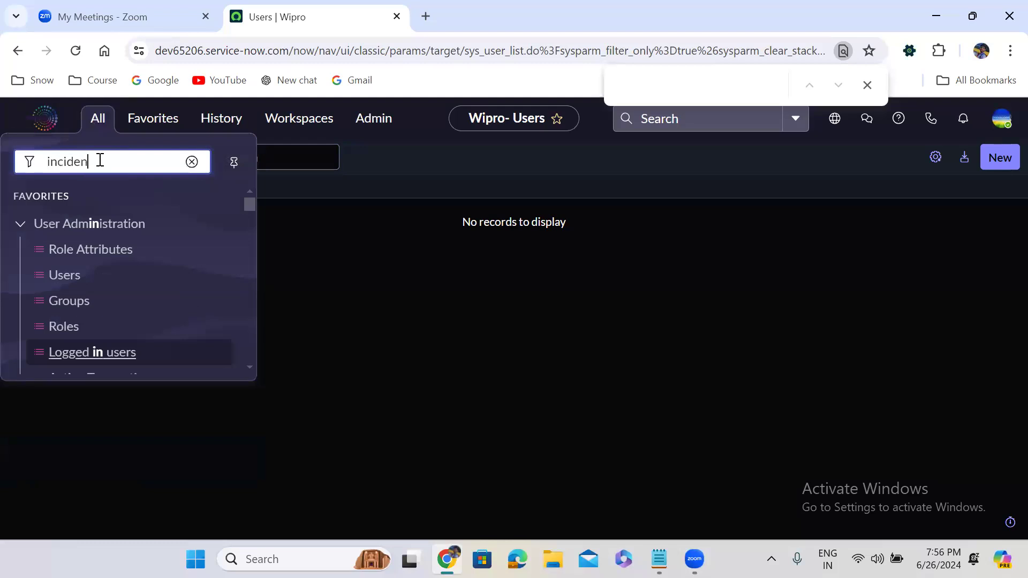
text(t.LIST)
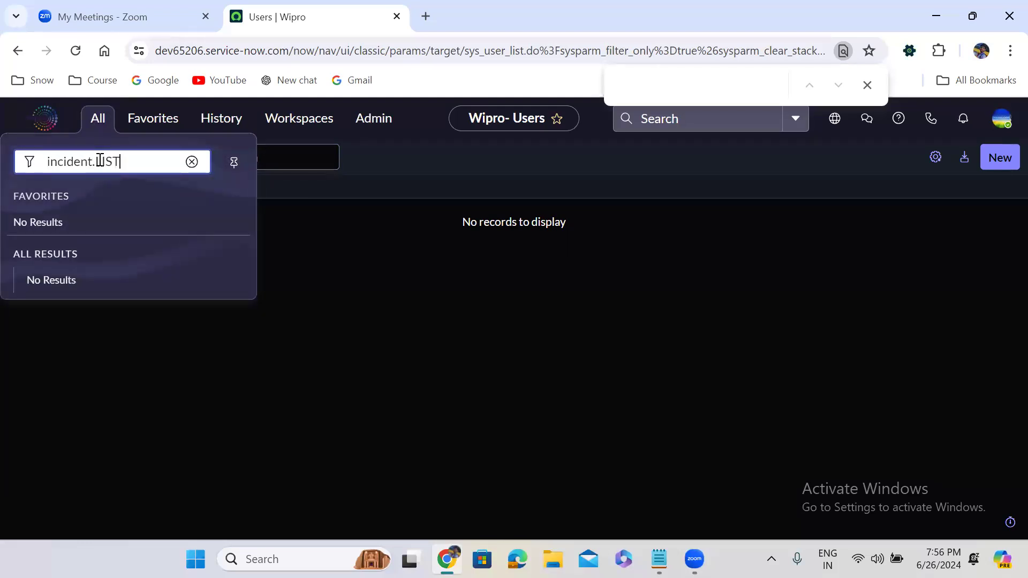
key(Return)
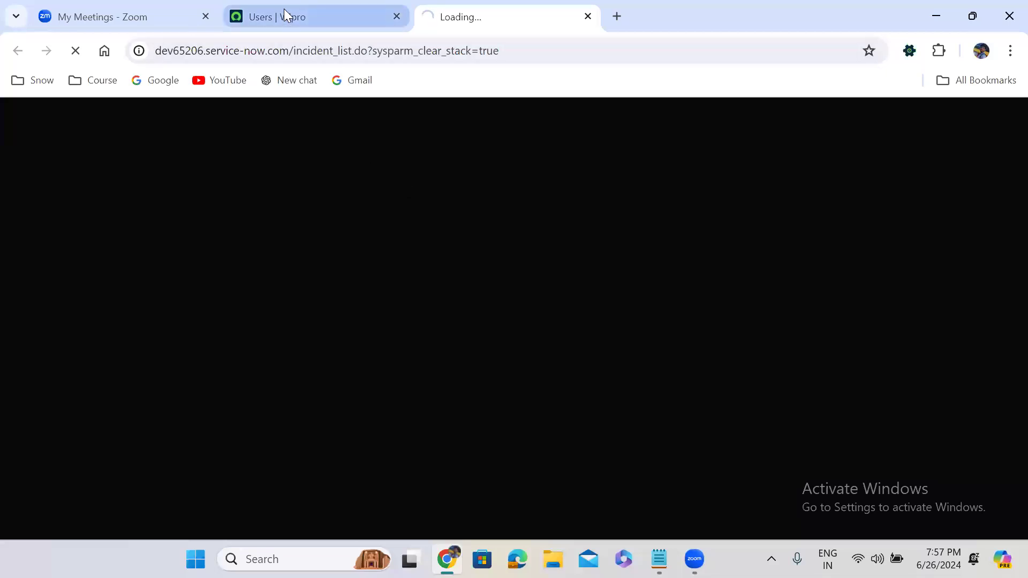
mouse_move(284, 9)
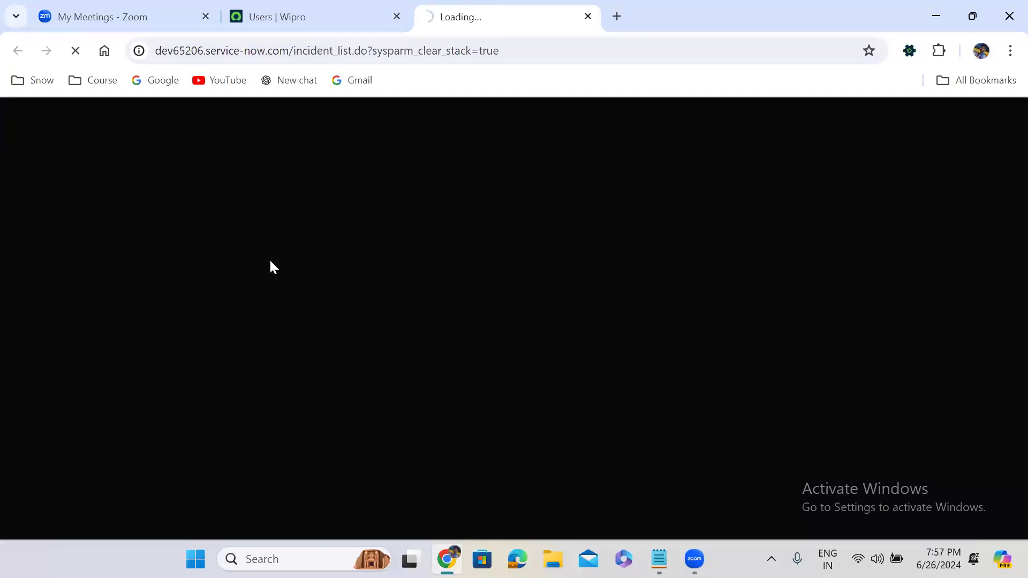
click(588, 17)
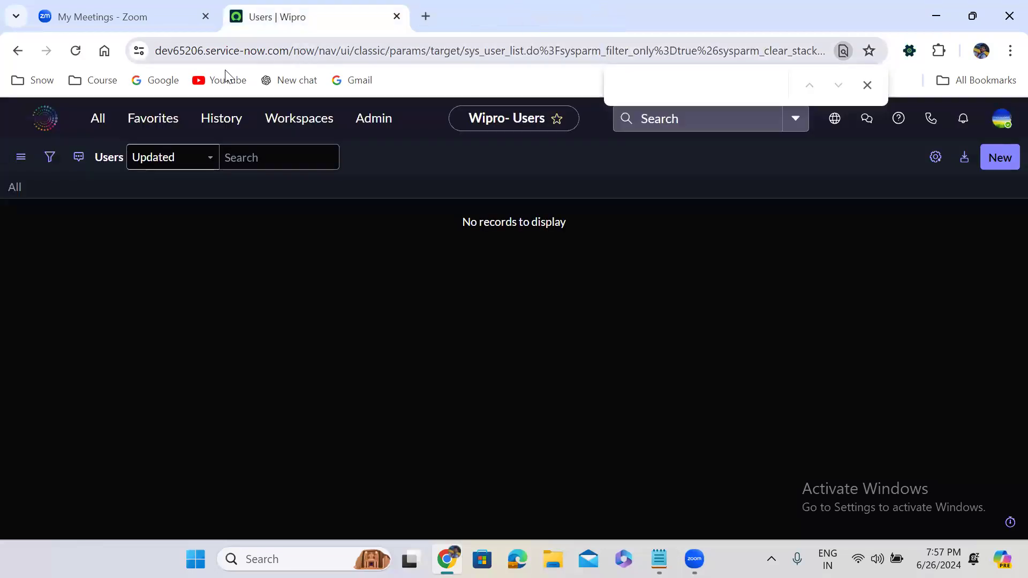
Step: Try the 'incident filter' and 'incidentfilt' navigator entries for a filter-only Incidents list
click(97, 132)
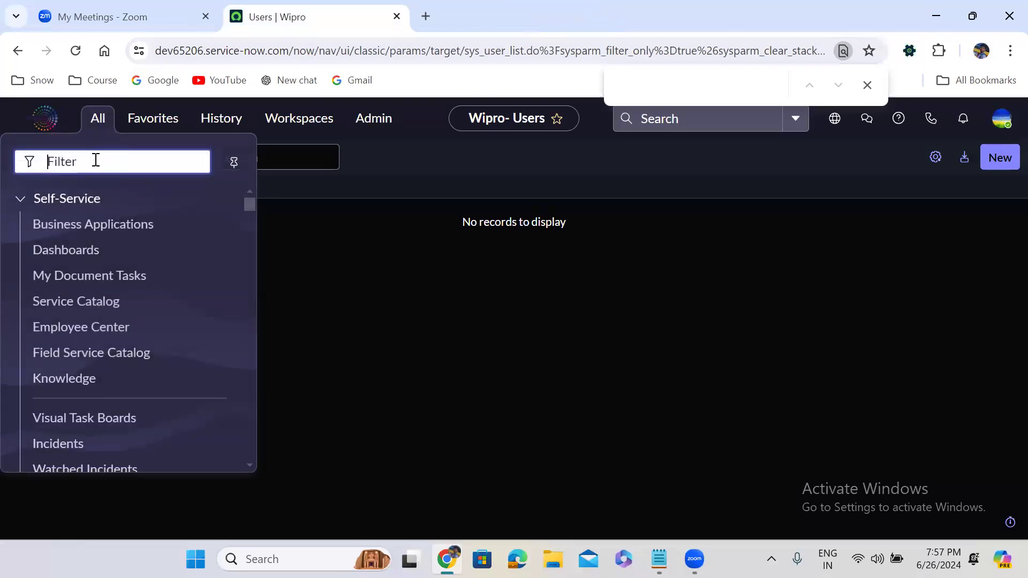
text(in)
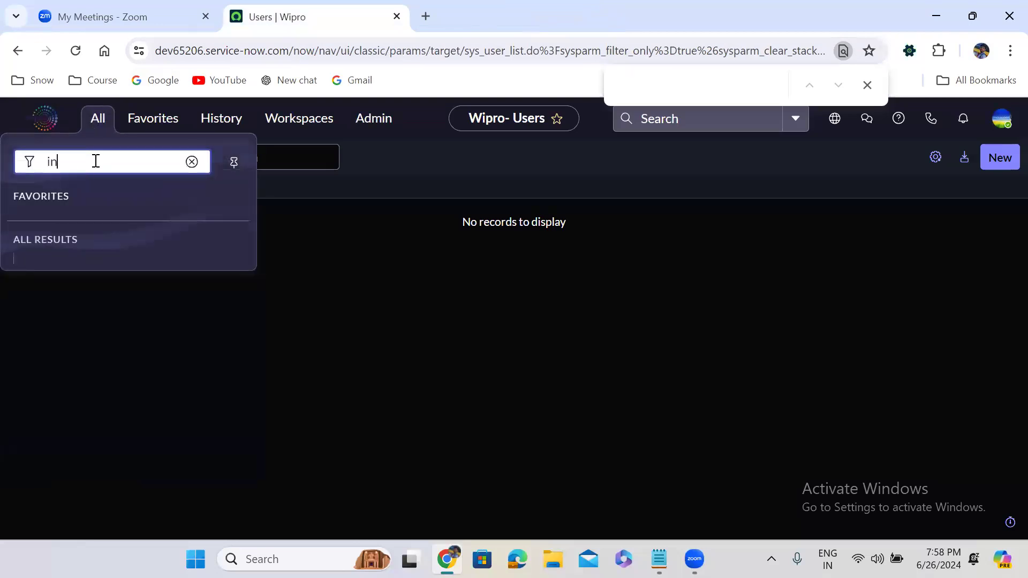
text(cident)
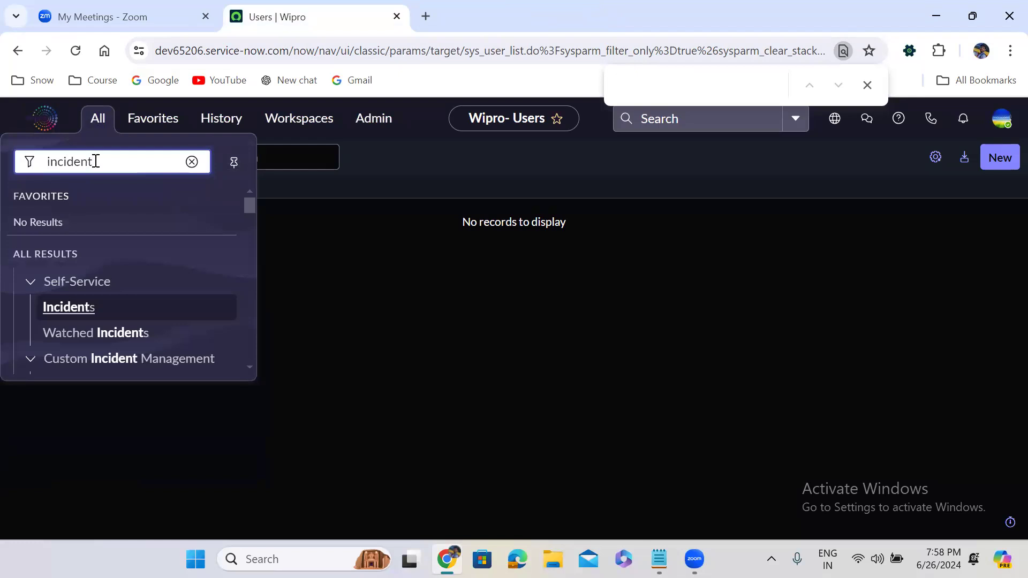
text( filter)
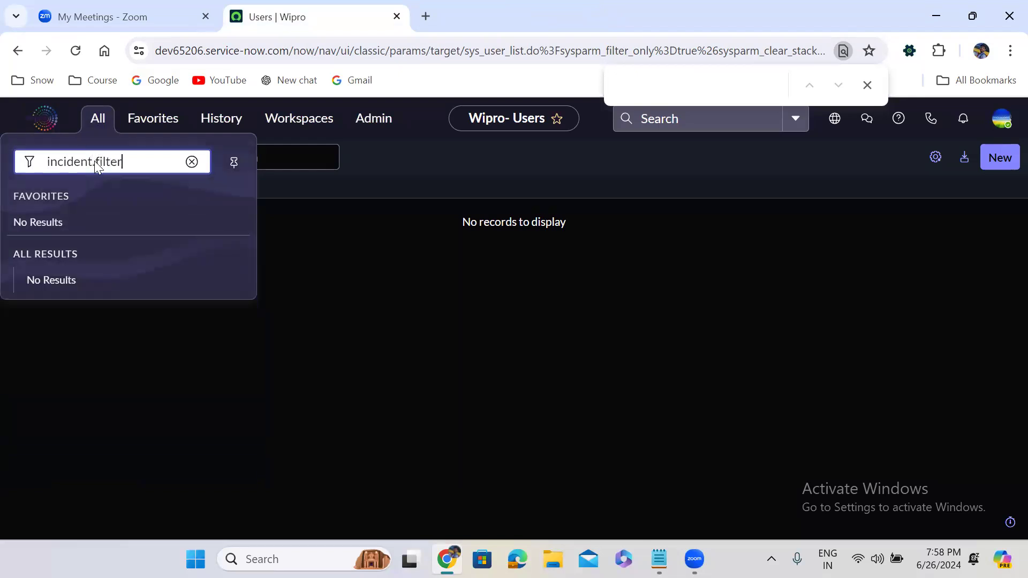
key(Return)
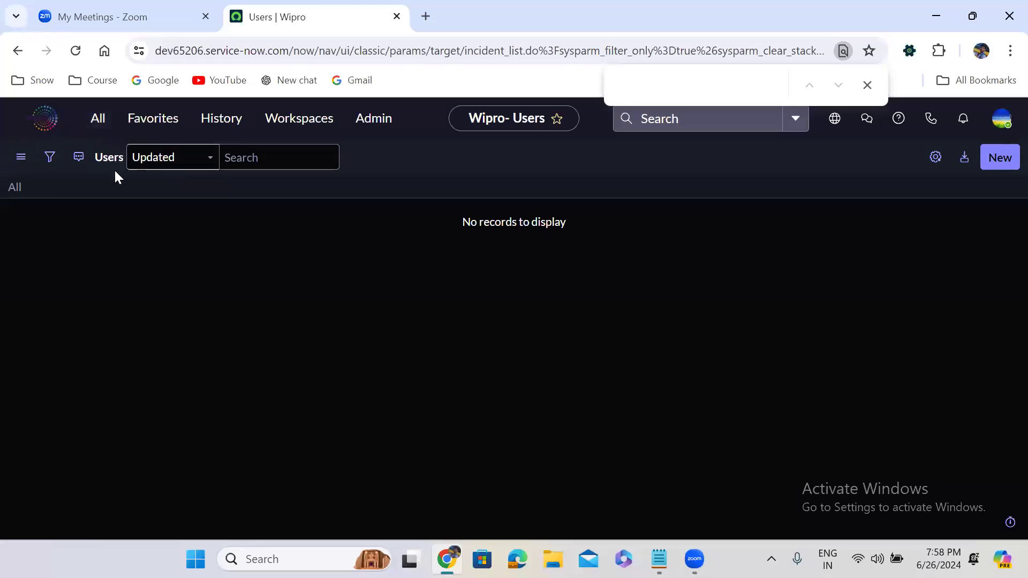
click(101, 121)
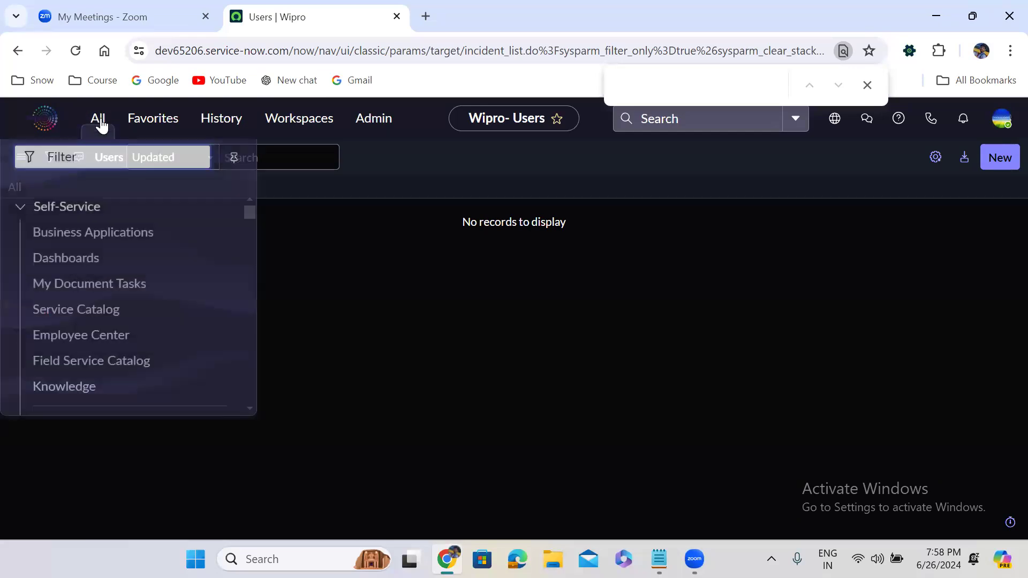
text(in)
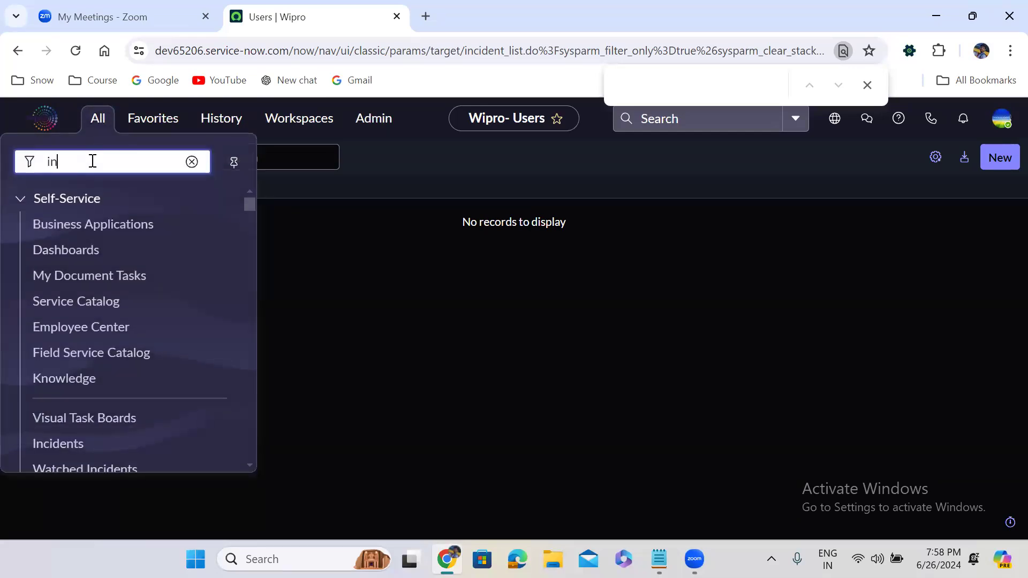
text(cident)
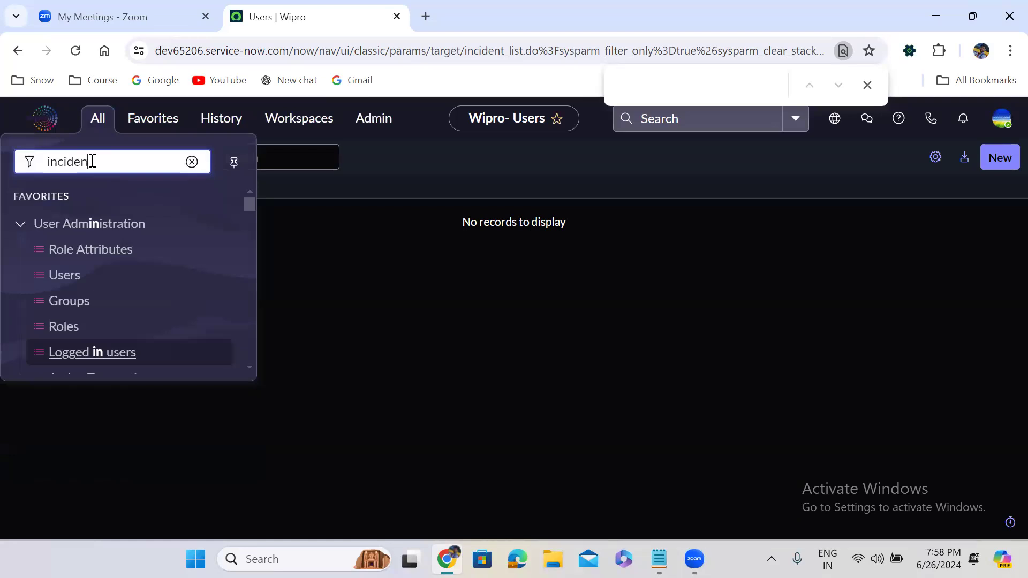
text(filter)
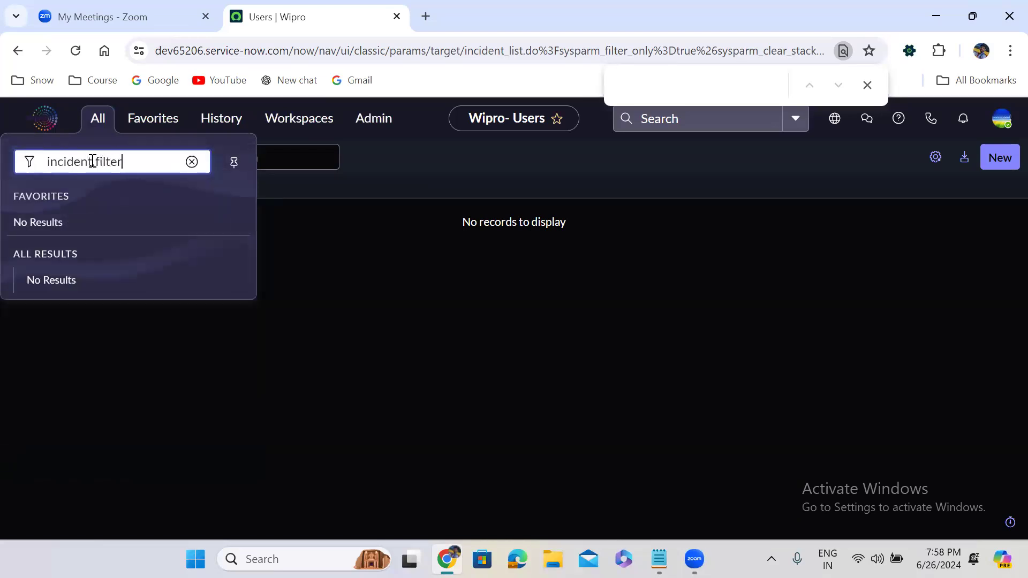
key(Escape)
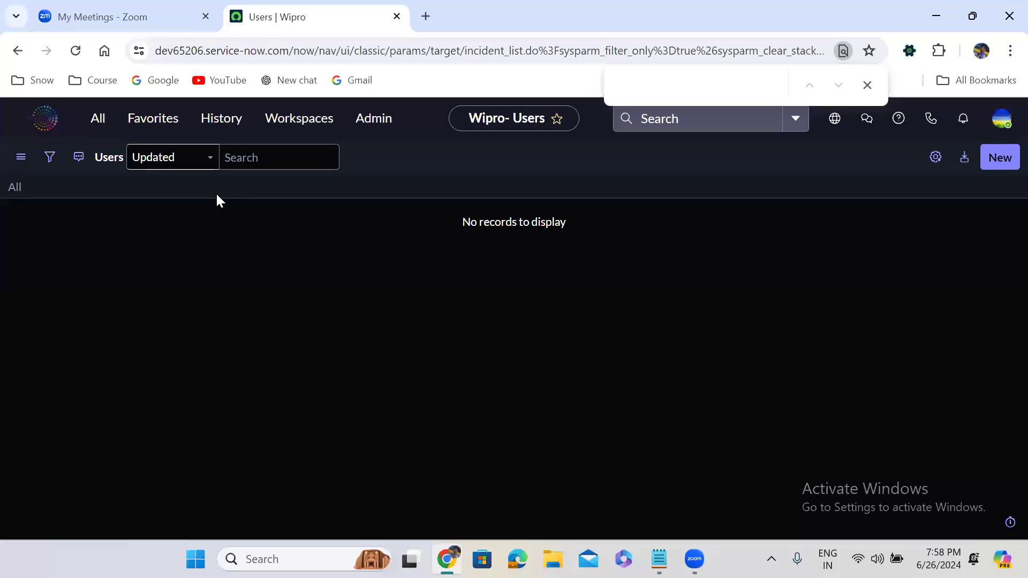
Step: Open incident.FILTER in a new tab, then return to the earlier Incidents tab
click(97, 127)
text(incide)
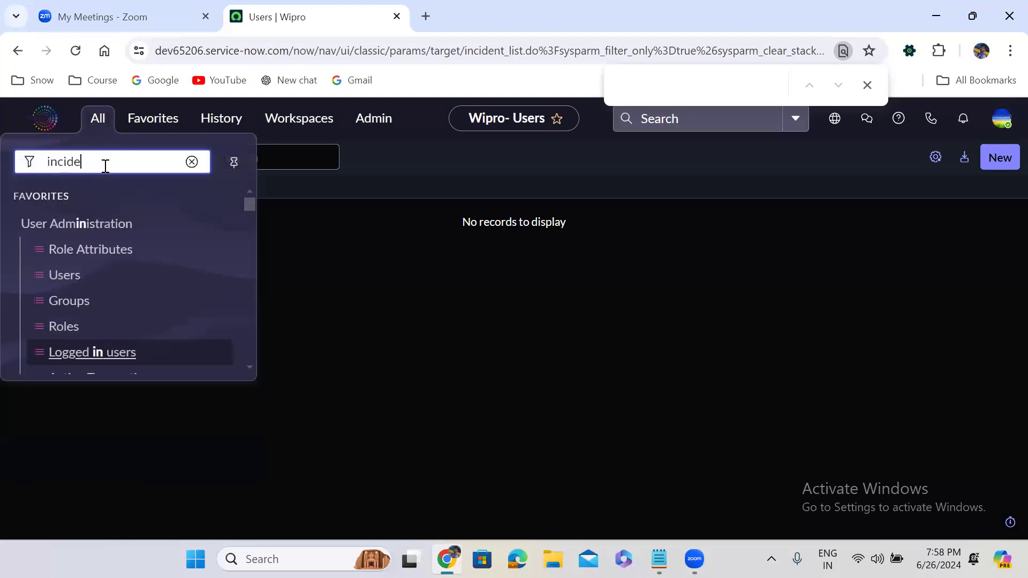
text(nt.FILTER)
key(Return)
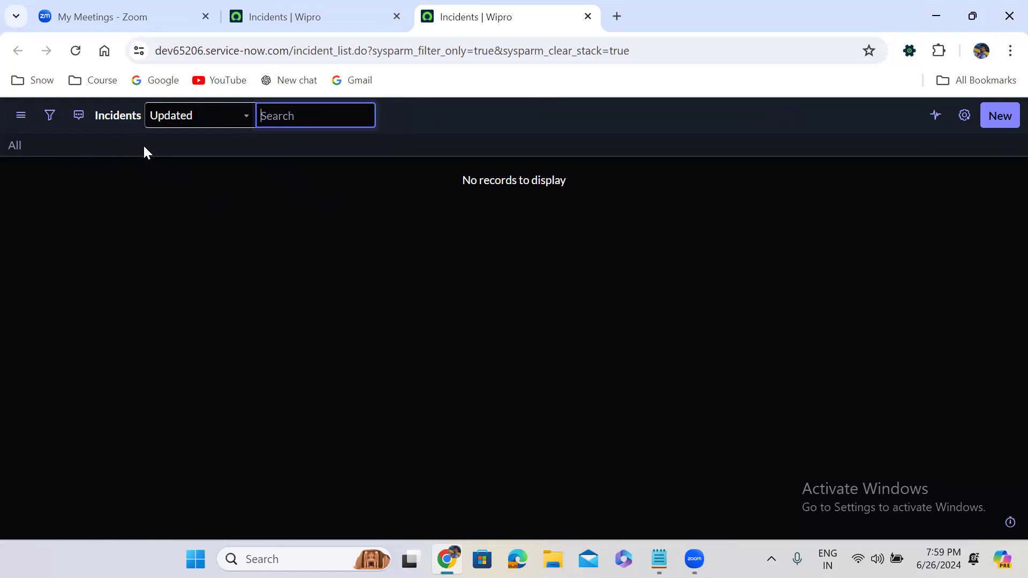
click(263, 15)
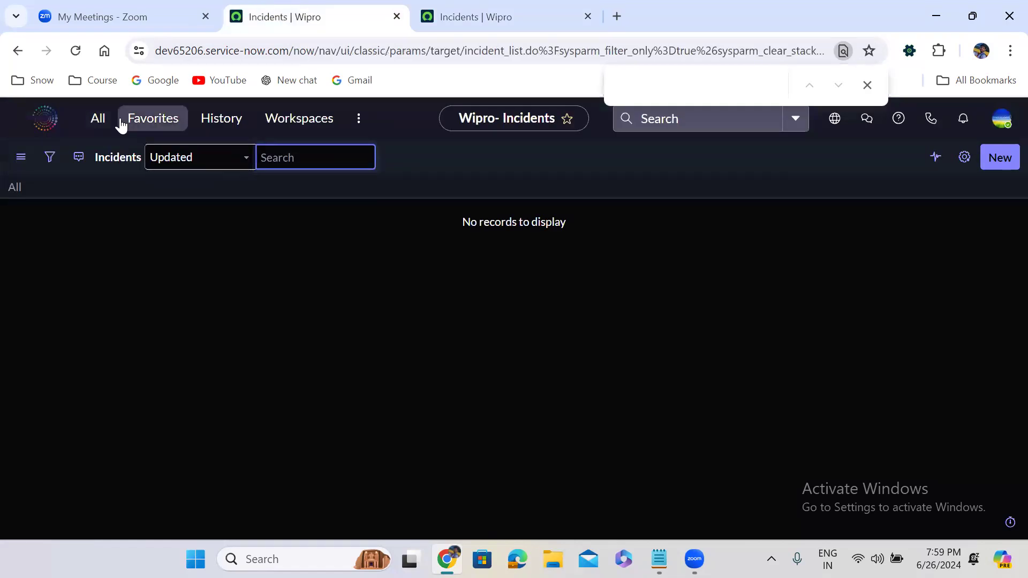
Step: Filter the Incidents list on Caller is the selected caller and run it, returning 5 records
click(50, 160)
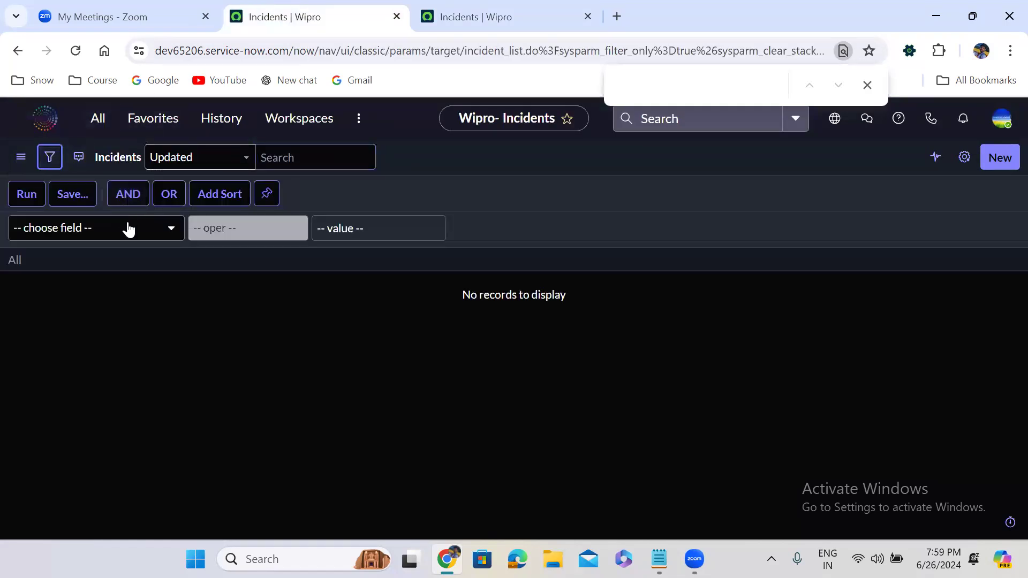
click(127, 225)
text(name)
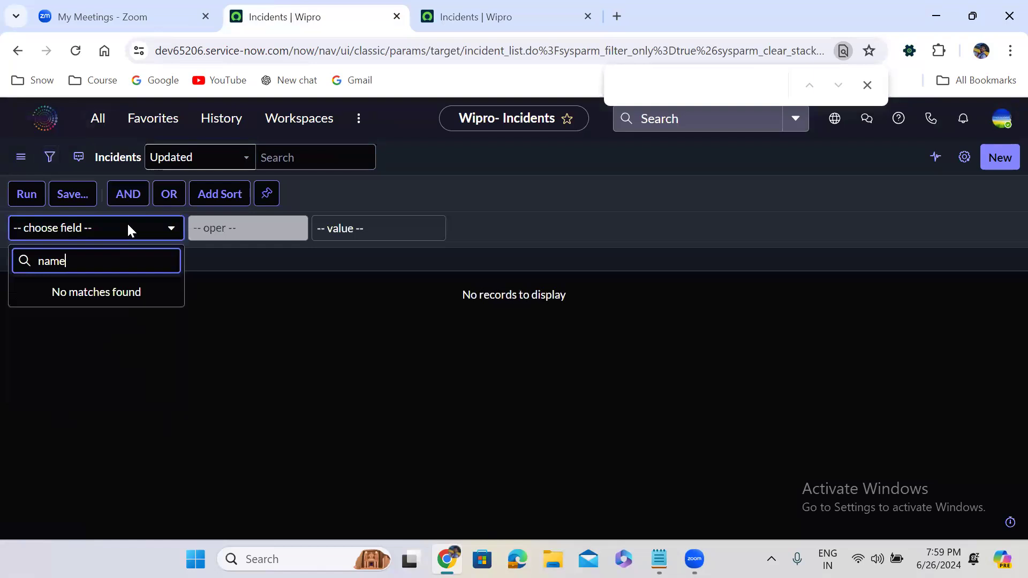
key(BackSpace)
key(BackSpace)
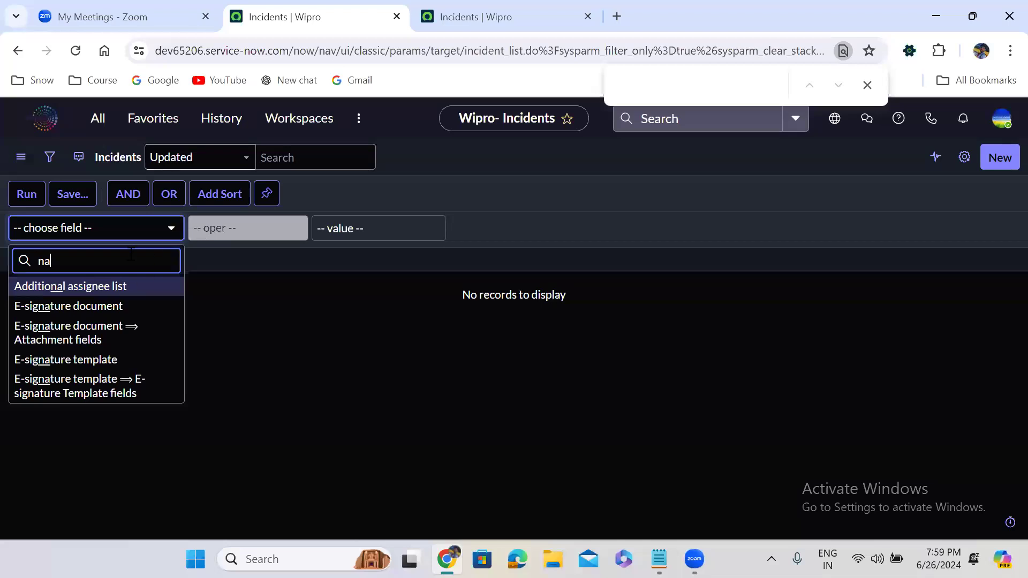
key(ctrl+a)
text(caller)
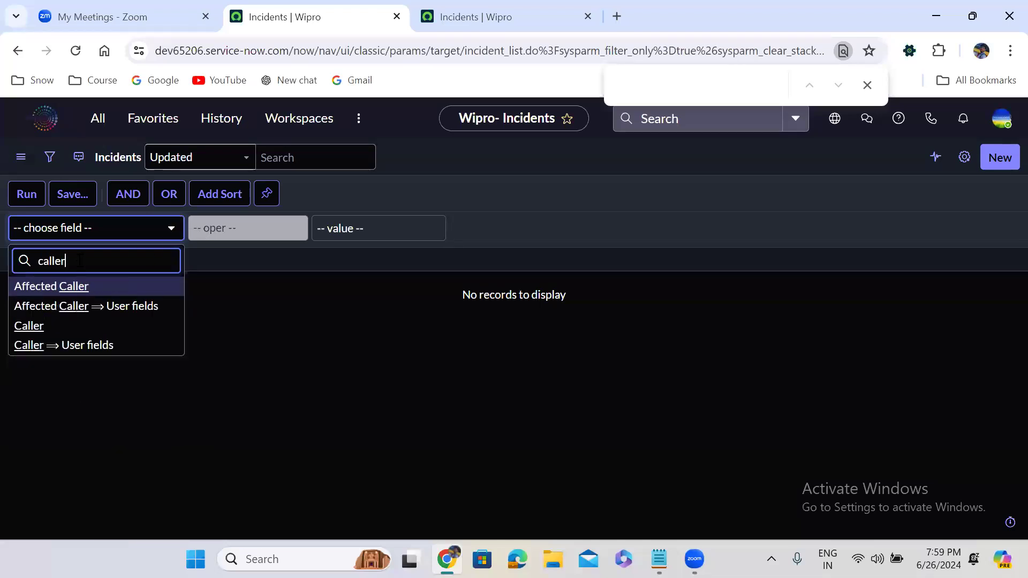
click(87, 324)
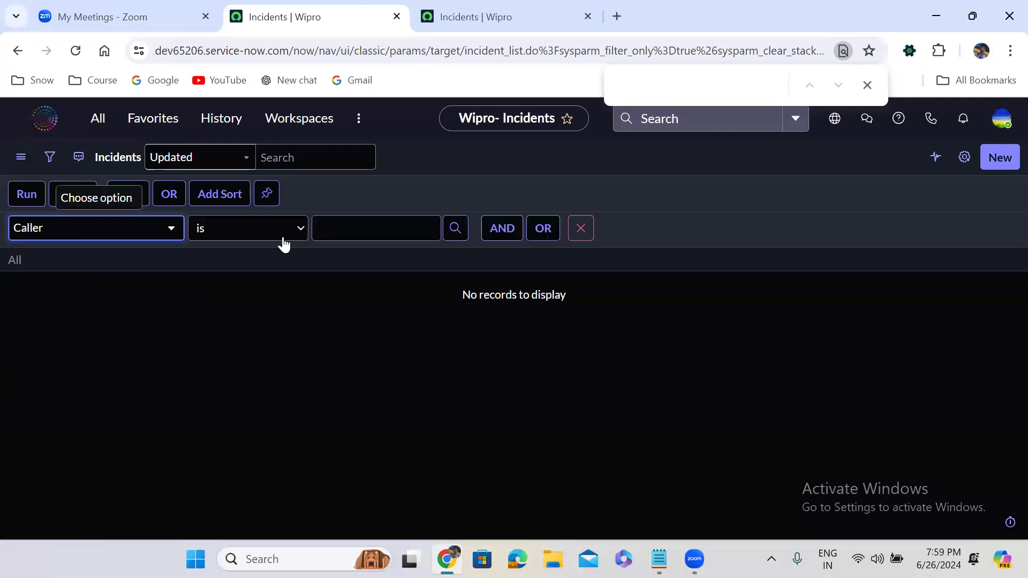
click(328, 223)
text(abel)
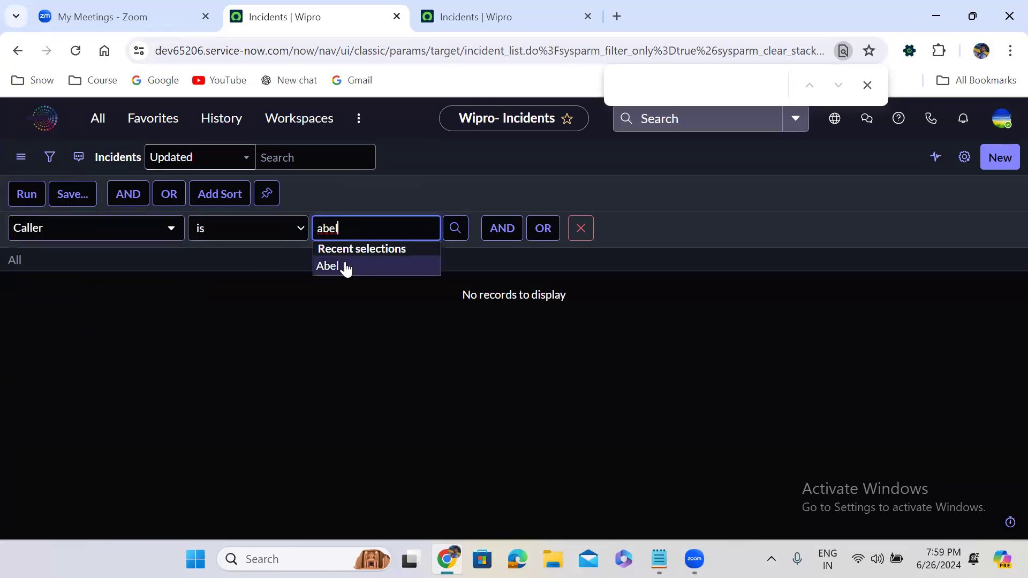
click(344, 266)
click(15, 199)
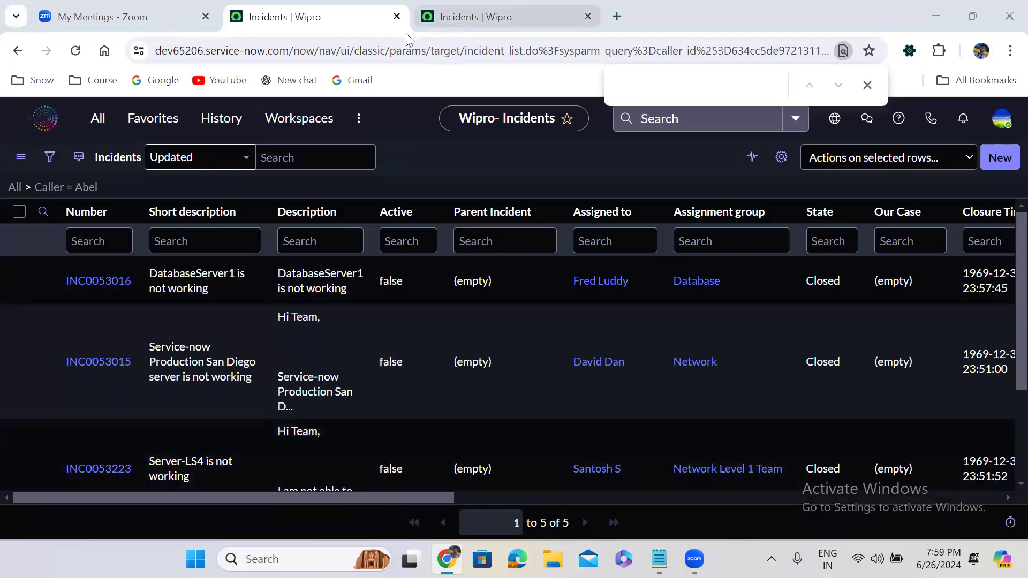
Step: Enter sys_user.filter, then sys_user.FILTER, to load the filter-only Users list in a new tab
click(97, 118)
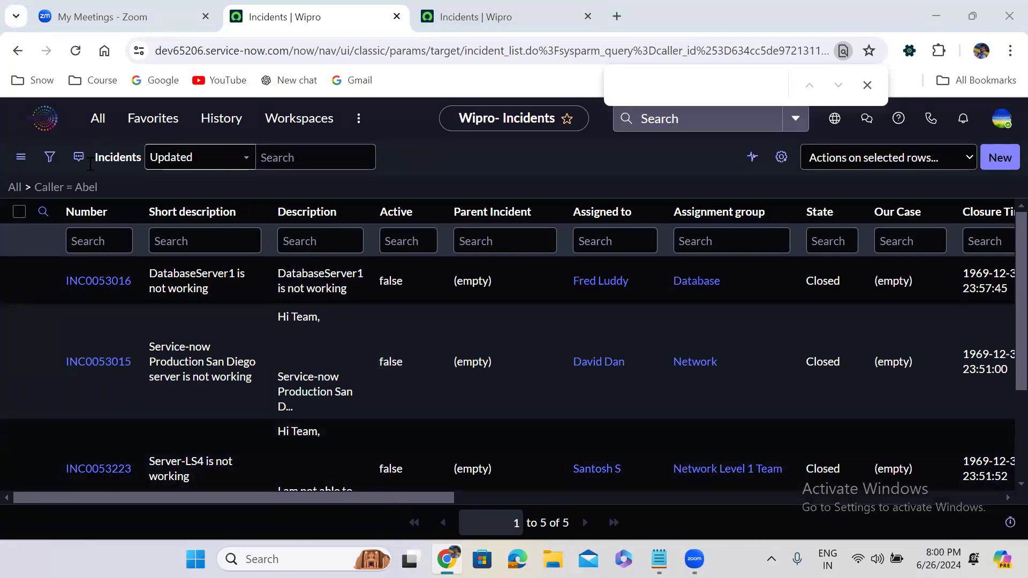
text(sys)
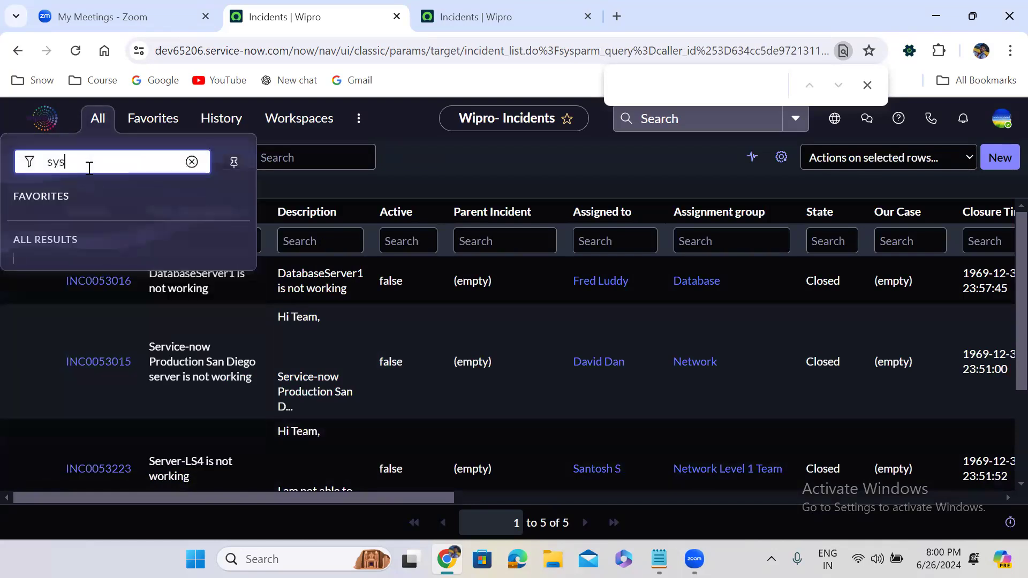
text(_user.filter)
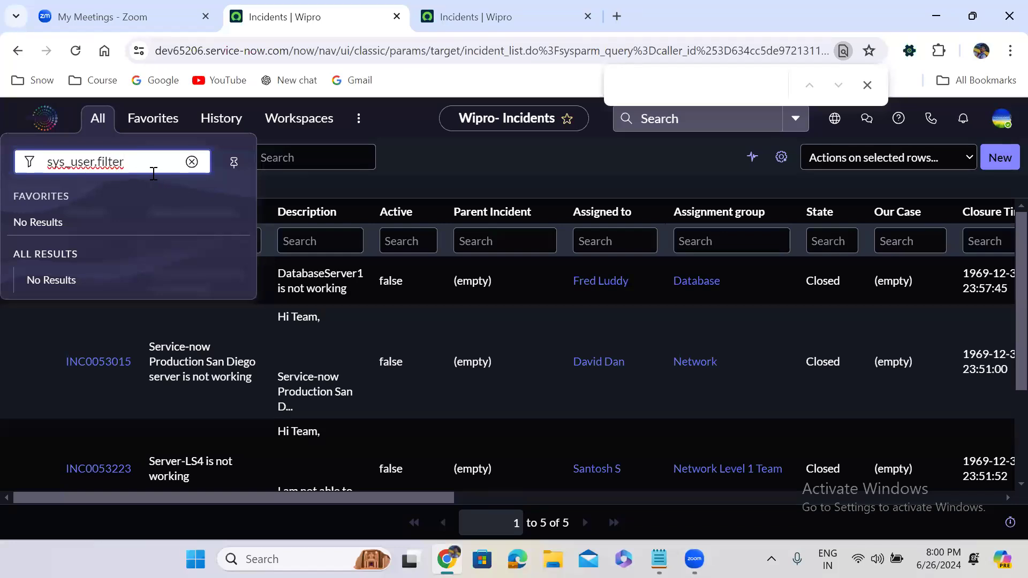
key(Return)
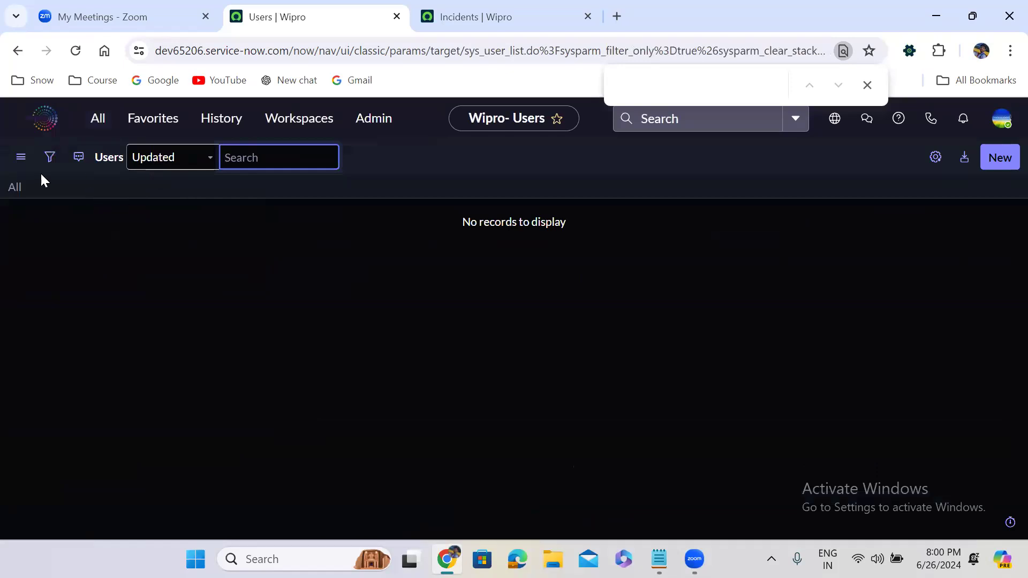
click(95, 118)
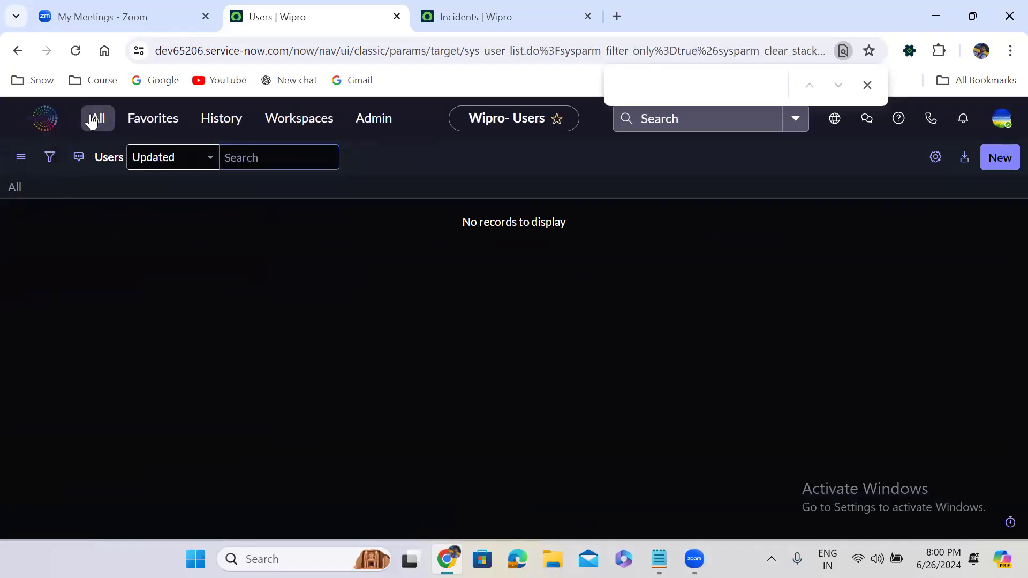
text(sy)
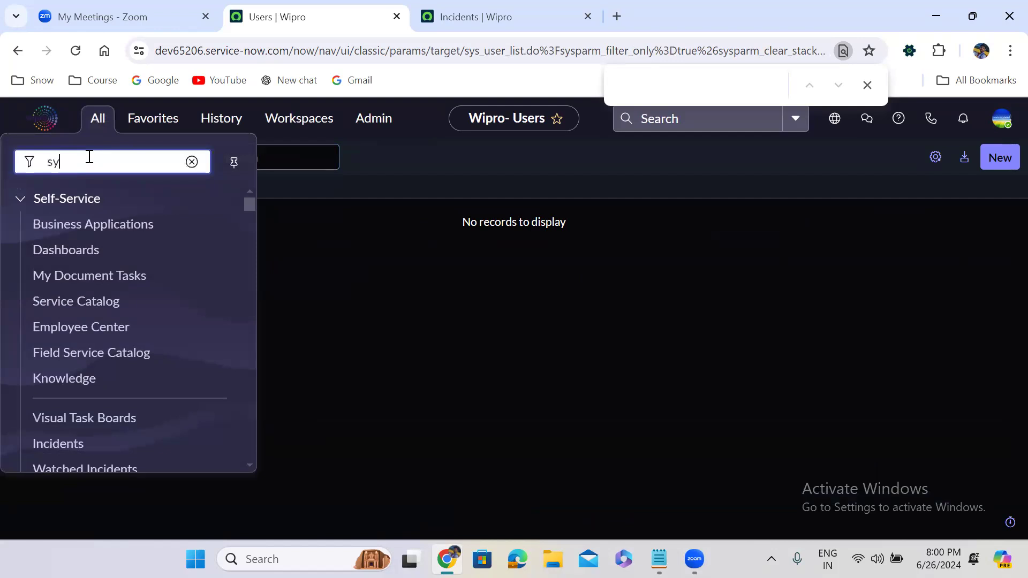
text(s_user)
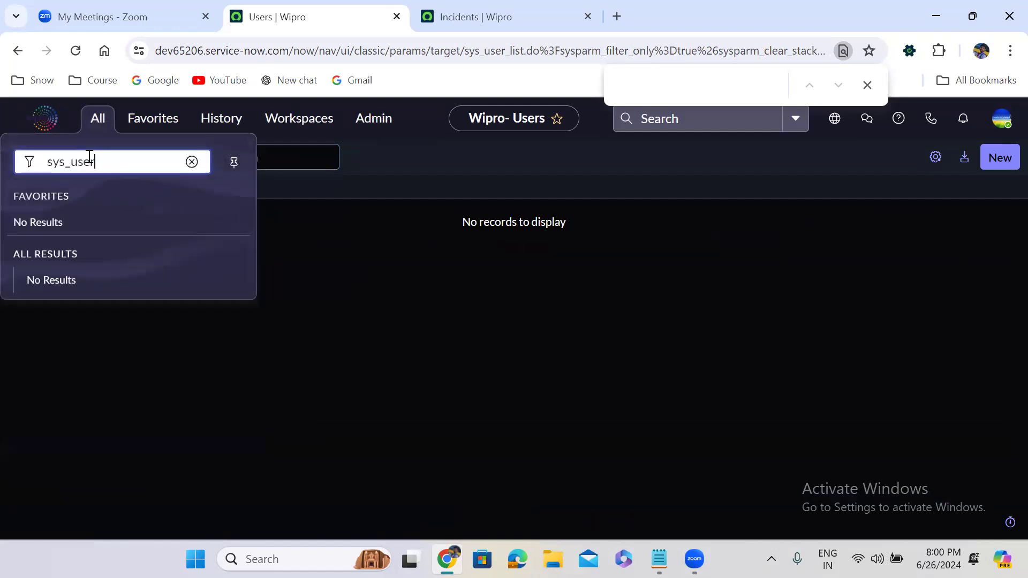
text(.FILTER)
key(Return)
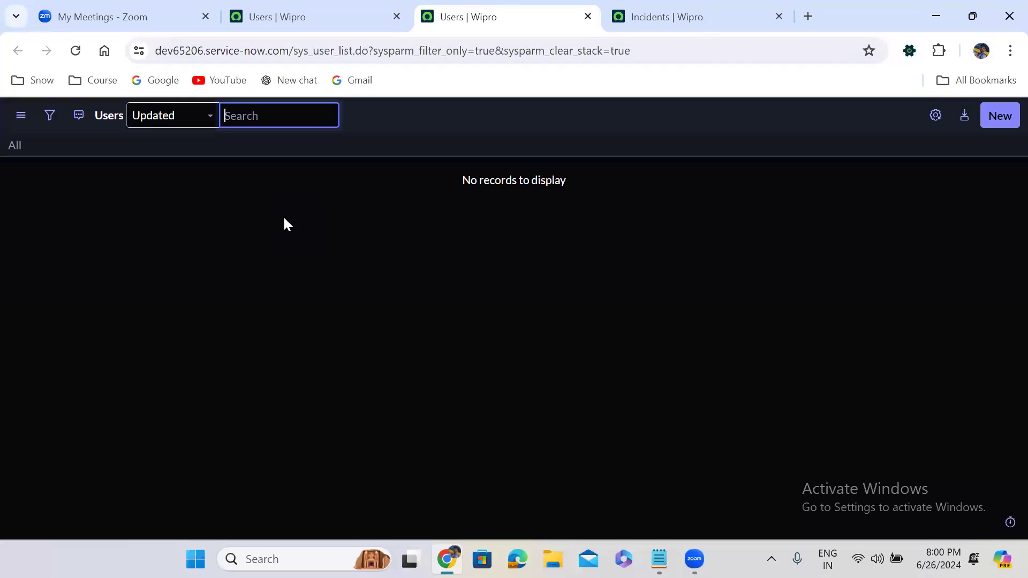
Step: From the earlier Users tab, enter u_incident.config to reach the Configurations for u_incident page
click(251, 23)
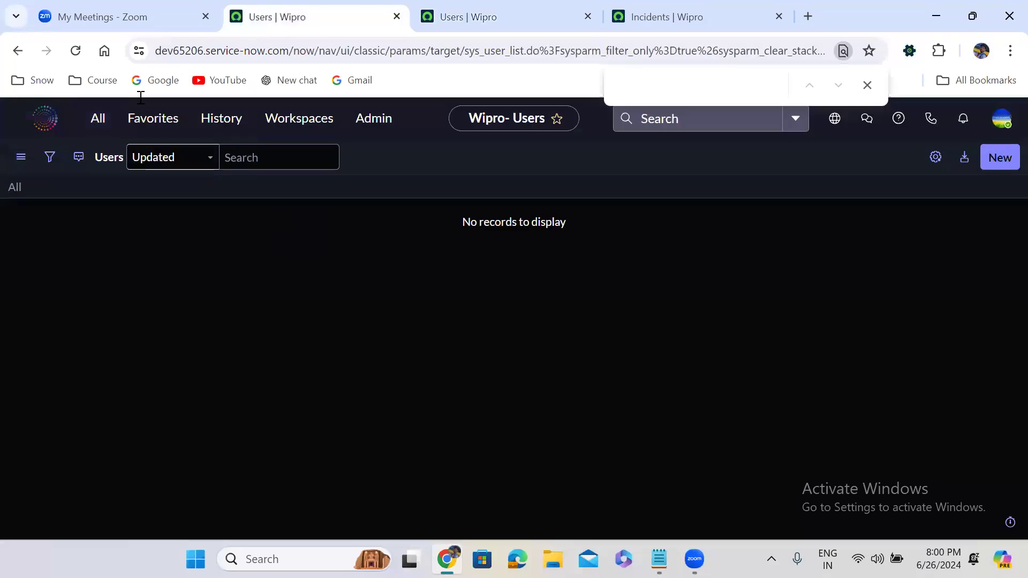
click(98, 120)
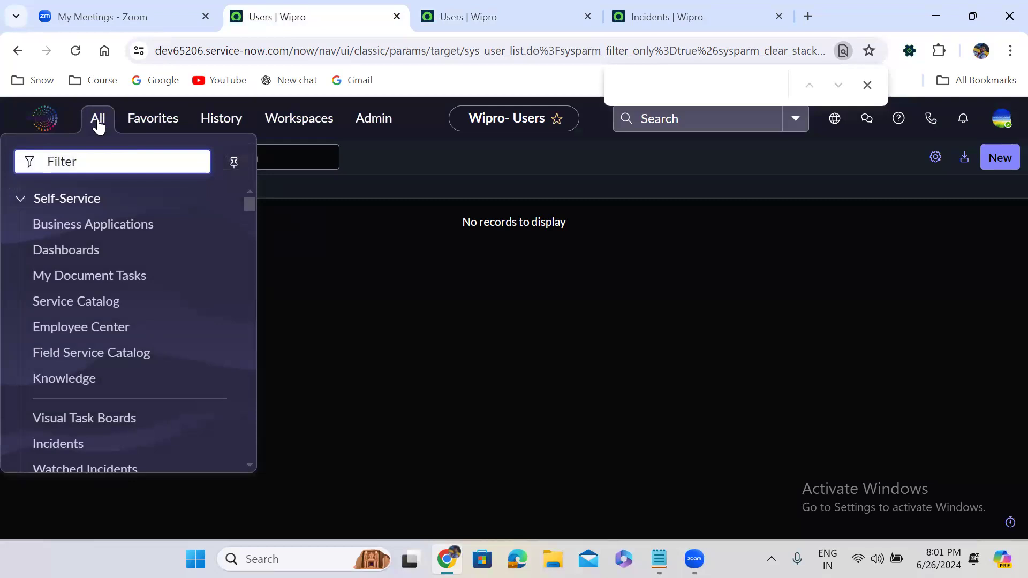
text(incident)
key(BackSpace)
key(BackSpace)
key(BackSpace)
key(BackSpace)
key(BackSpace)
key(BackSpace)
key(BackSpace)
key(BackSpace)
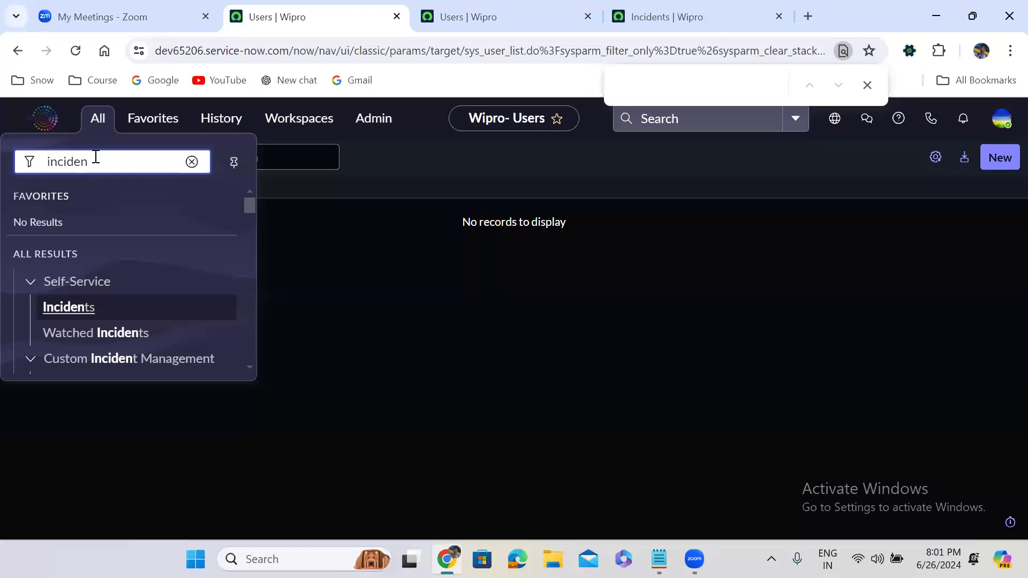
text(u_)
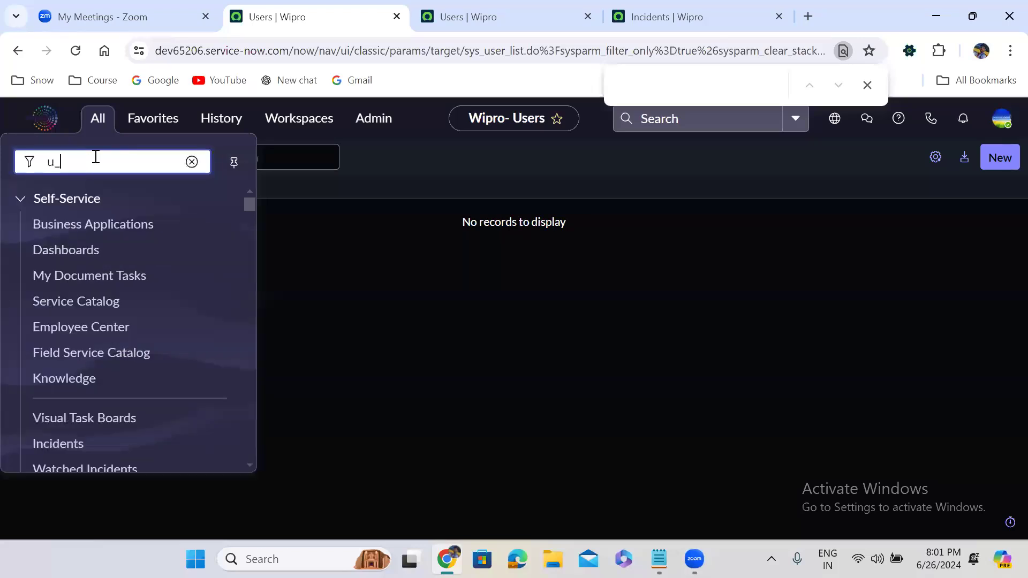
text(inciden)
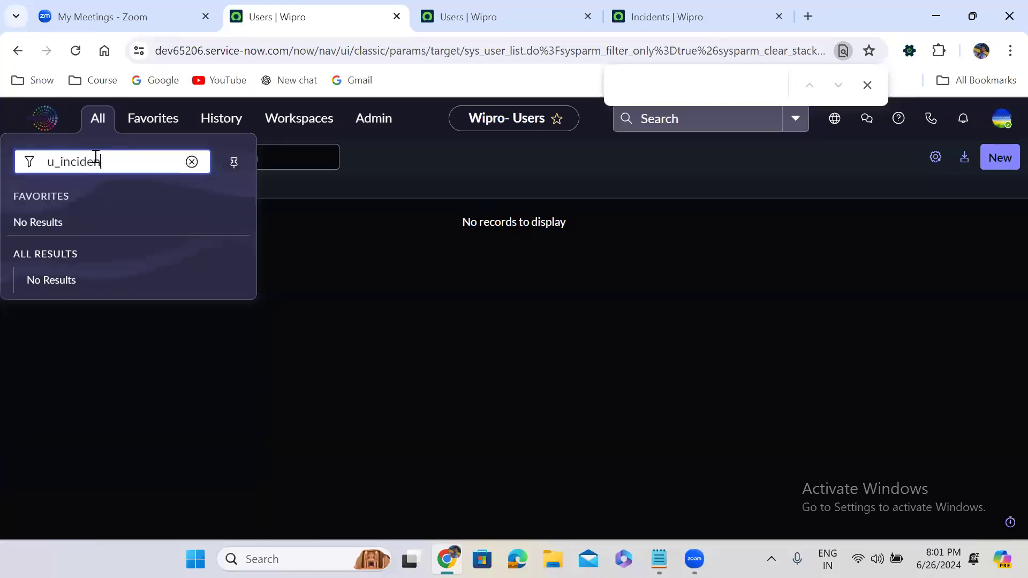
text(t.config)
key(Return)
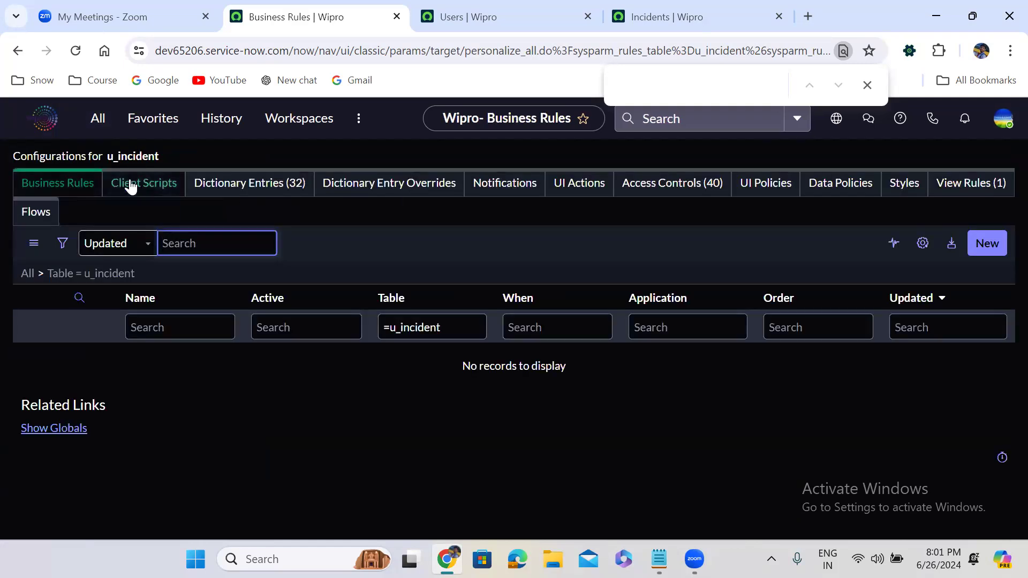
Step: Browse Dictionary Entries, Overrides, Notifications, UI Actions, ACLs, Policies, Styles and View Rules, ending on 32 dictionary entries
click(238, 184)
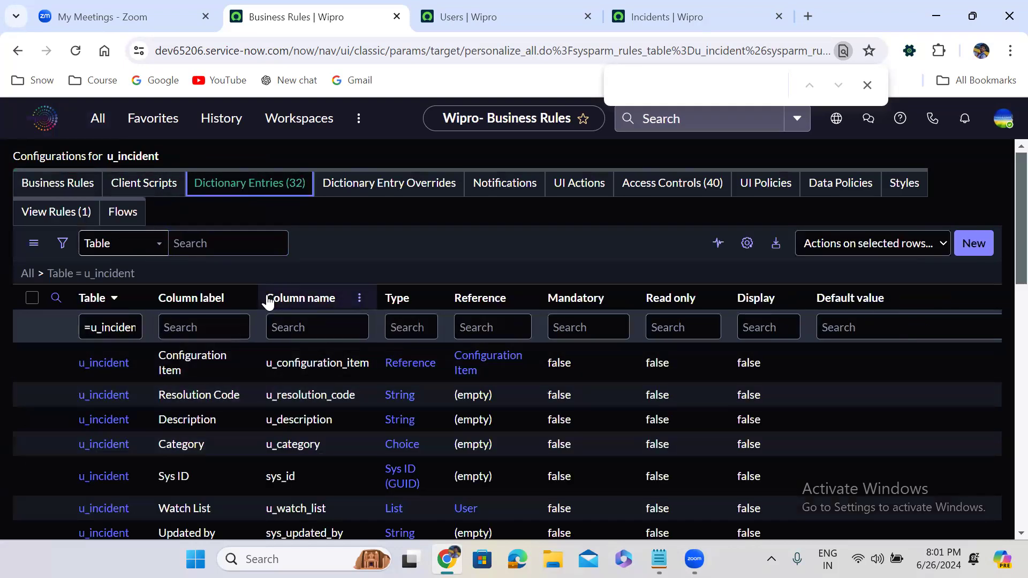
click(404, 183)
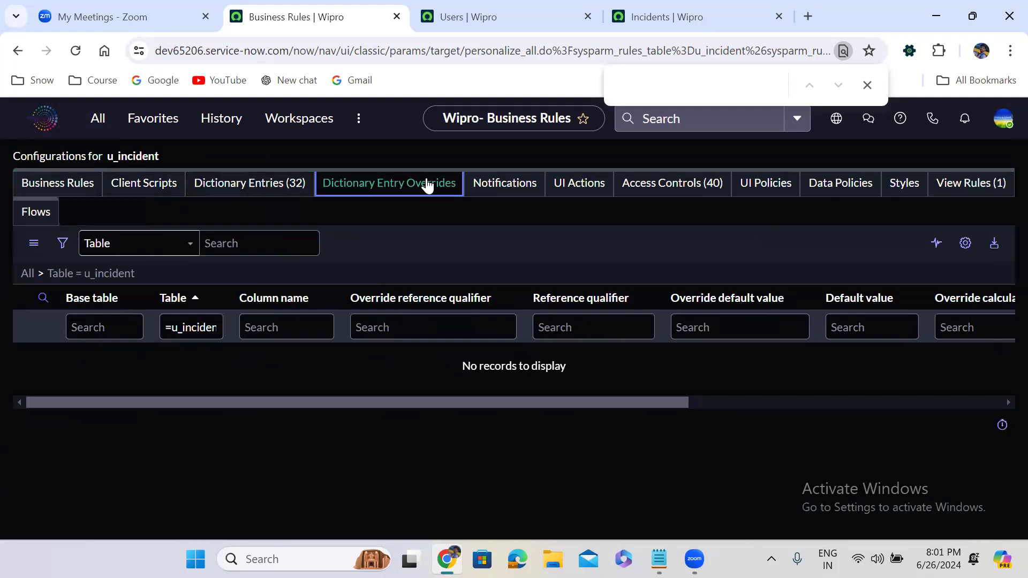
click(506, 185)
click(579, 184)
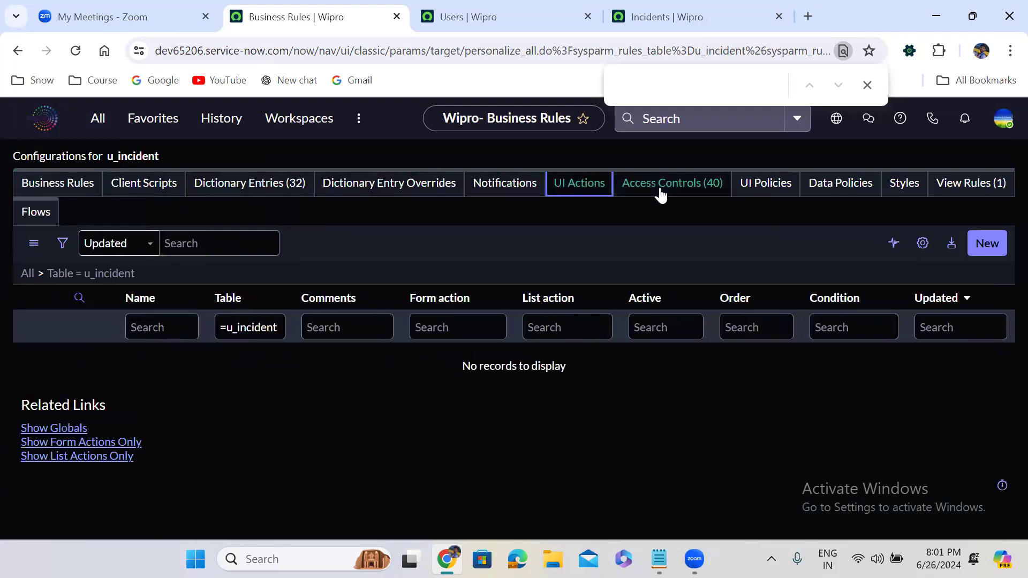
click(692, 192)
click(749, 187)
click(840, 186)
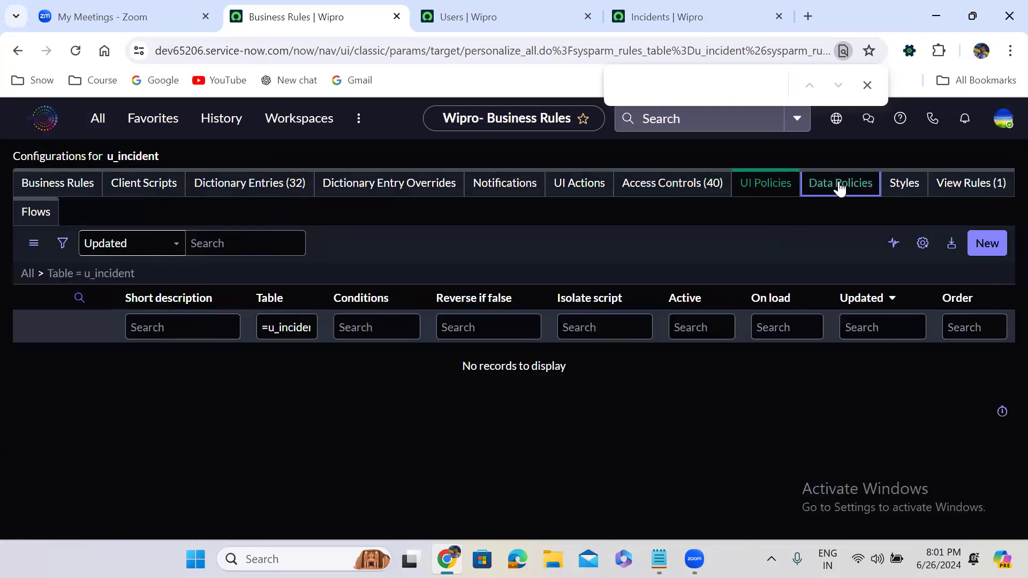
click(911, 187)
click(972, 194)
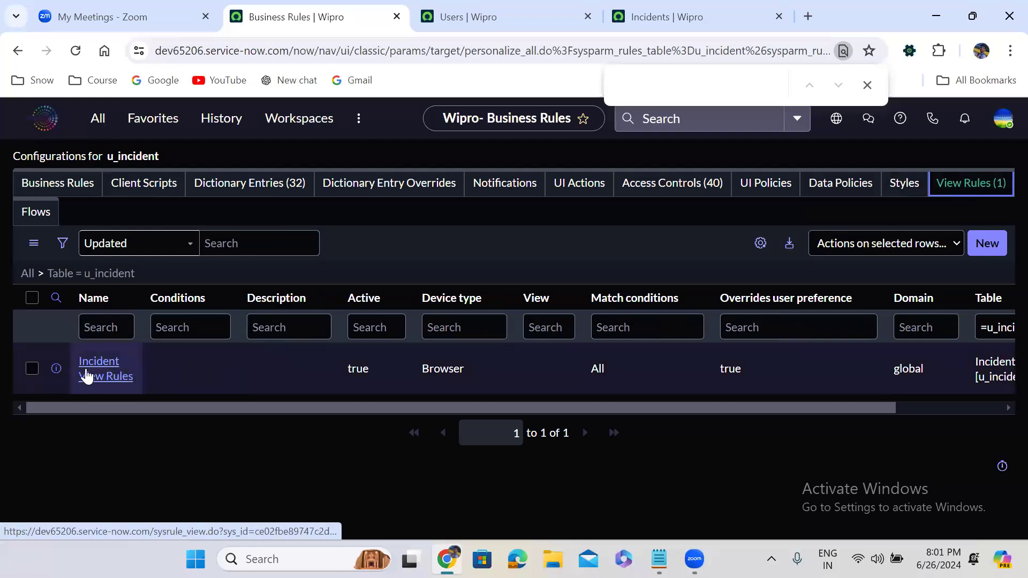
click(262, 184)
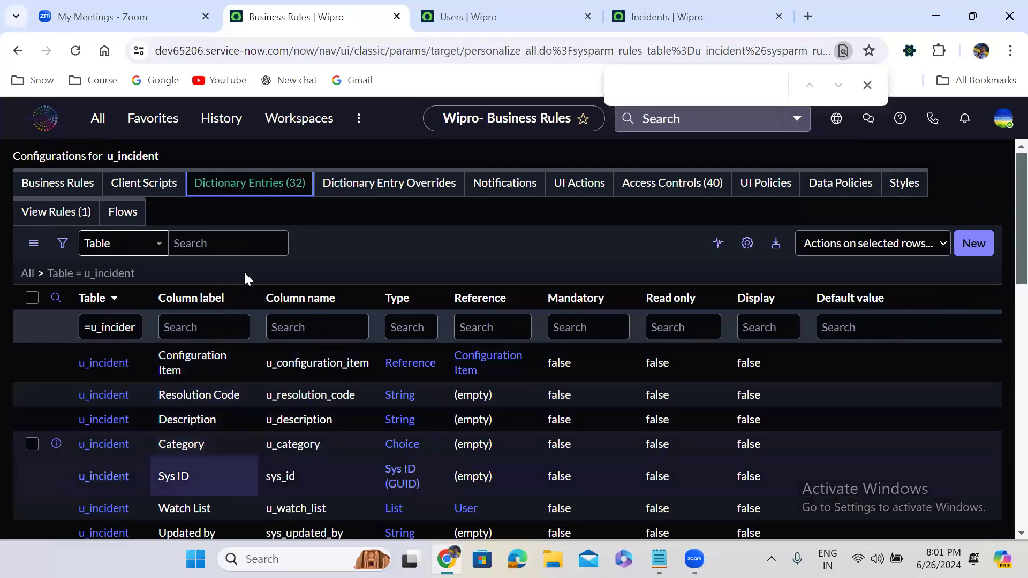
click(96, 119)
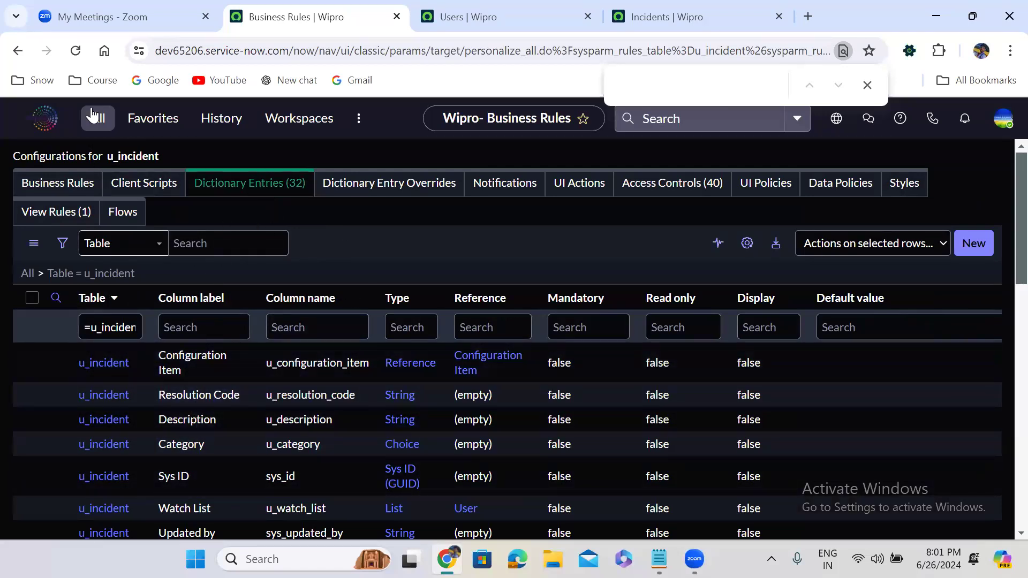
Step: Type u_incident.confi in the navigator filter and dismiss it with Escape
text(u_incident)
key(BackSpace)
text(t.config)
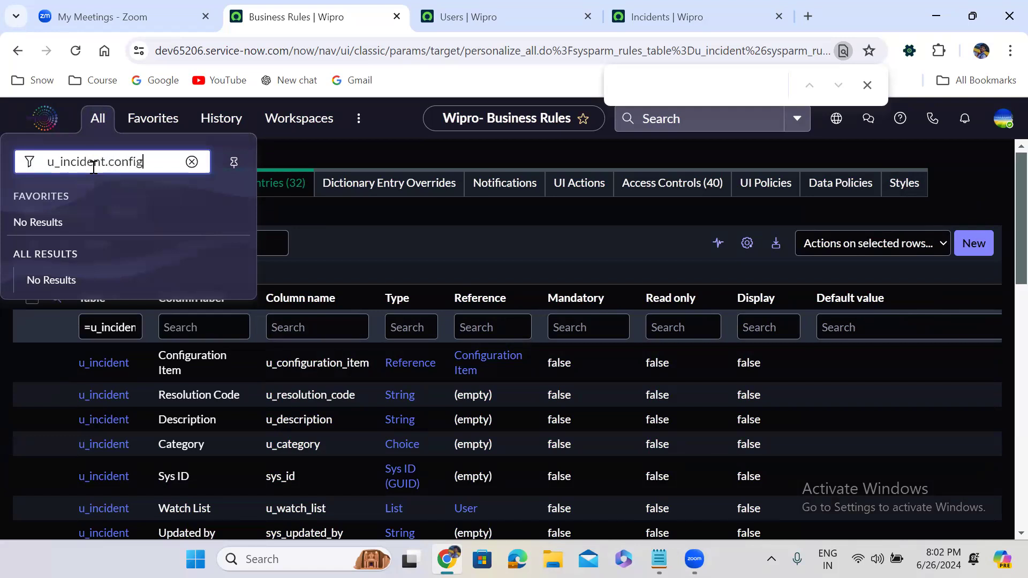
key(Escape)
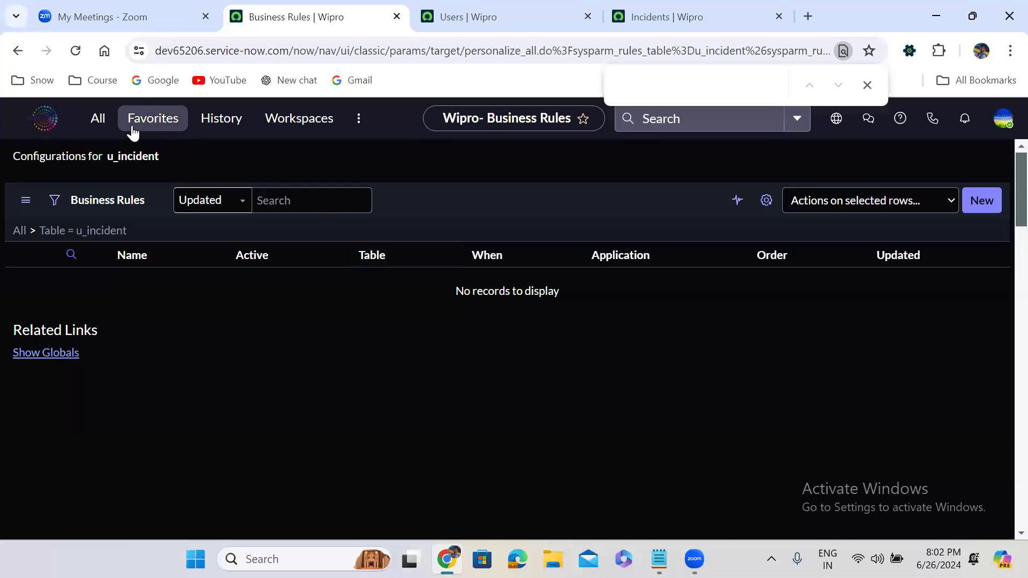
Step: Enter u_incident.CONFIG to open the u_incident configuration page in a new tab
click(97, 128)
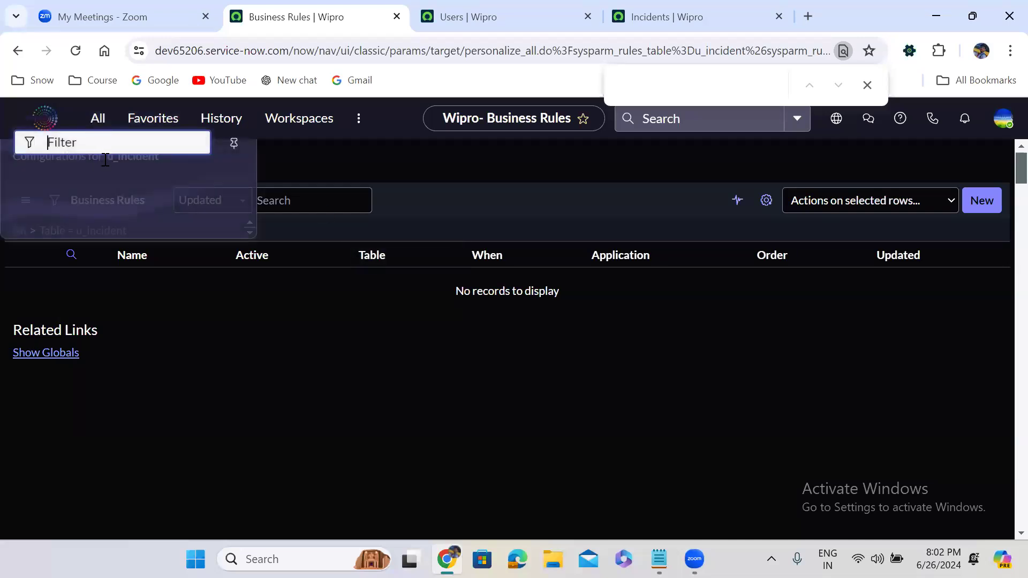
text(incident)
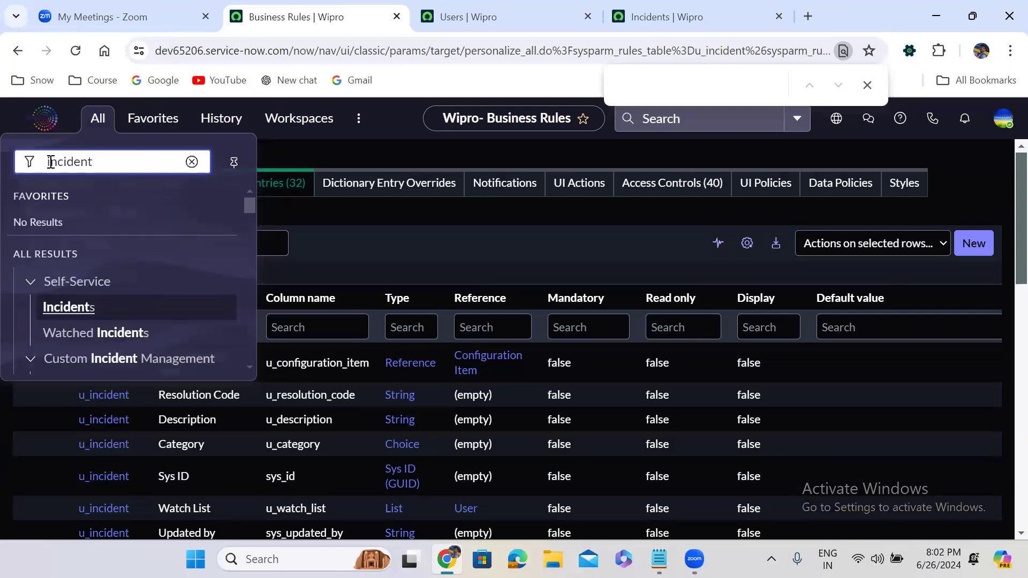
click(51, 162)
text(u_)
click(148, 162)
text(.CONFIG)
key(Return)
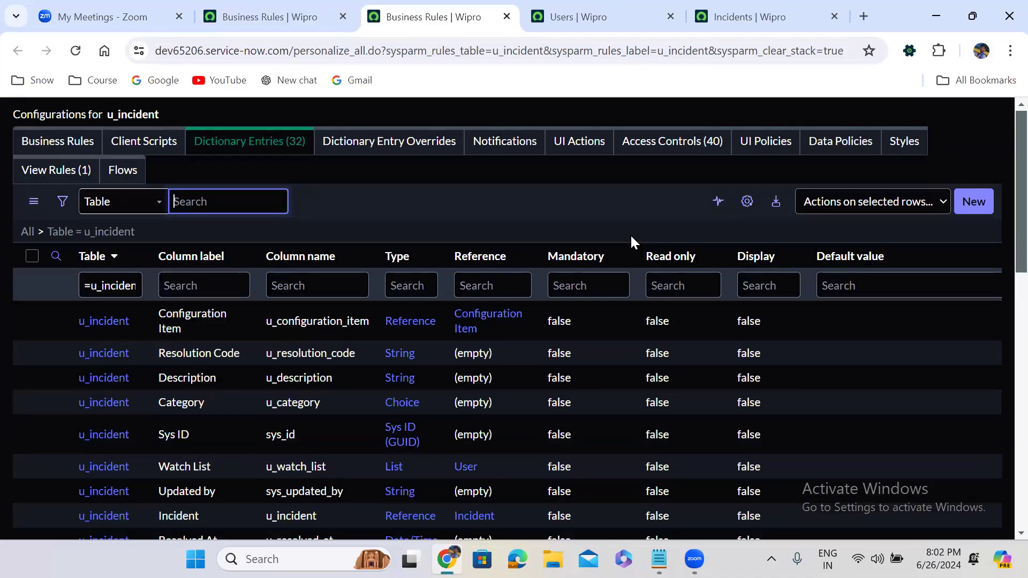
click(472, 200)
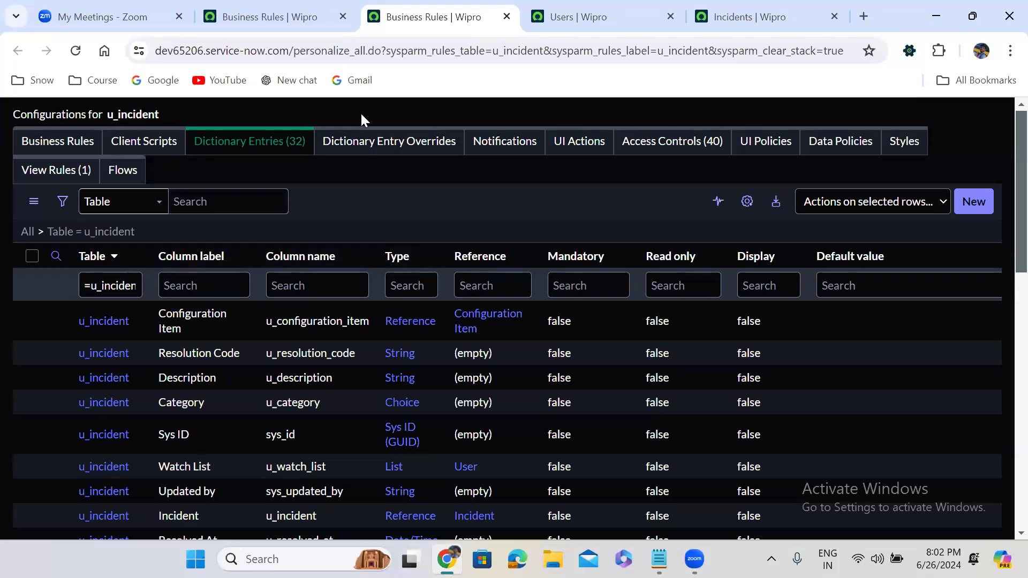
Step: Close the tabs right of the second tab and return to the App Engine Studio home page
click(282, 5)
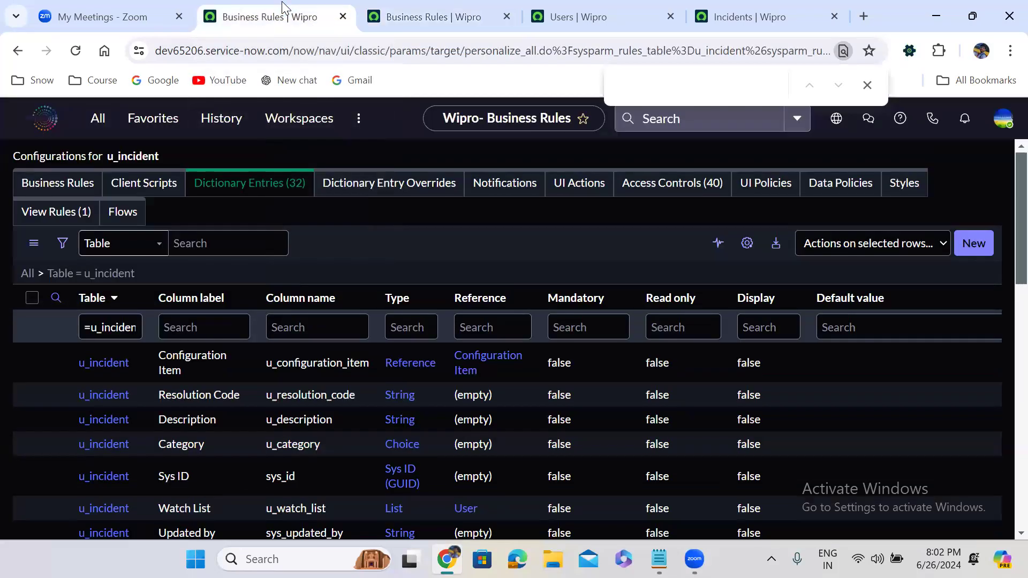
right_click(268, 11)
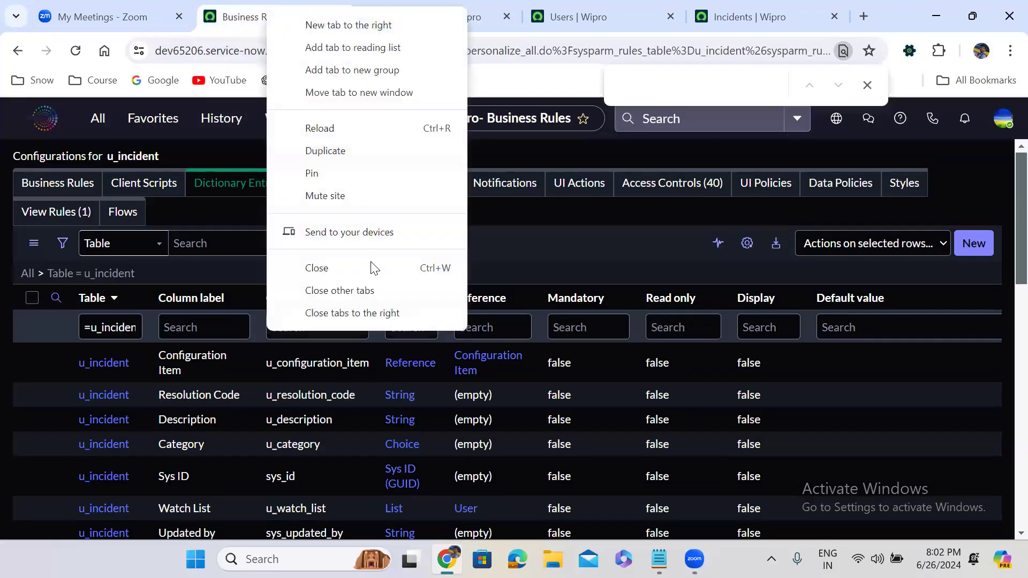
click(366, 310)
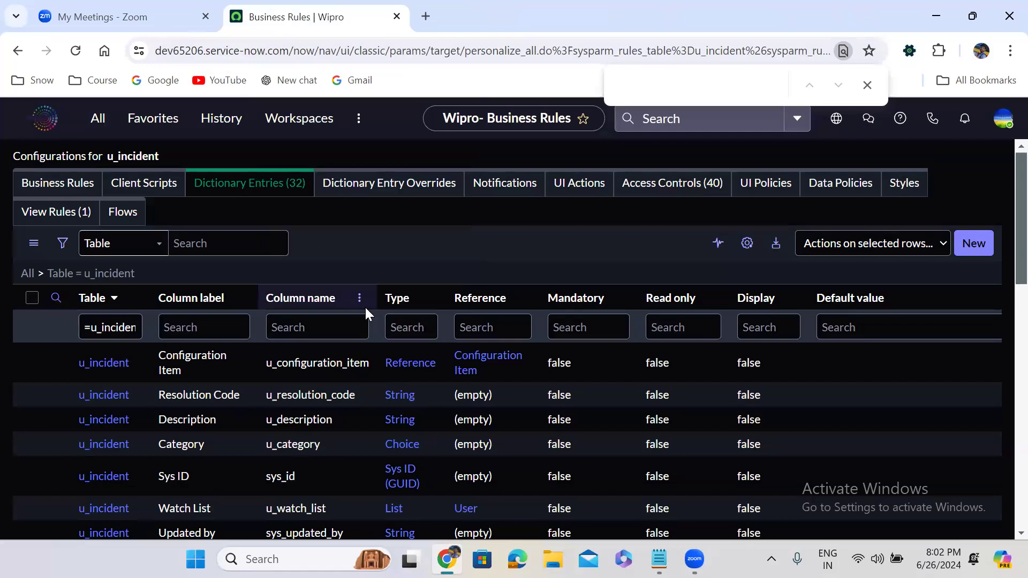
click(40, 124)
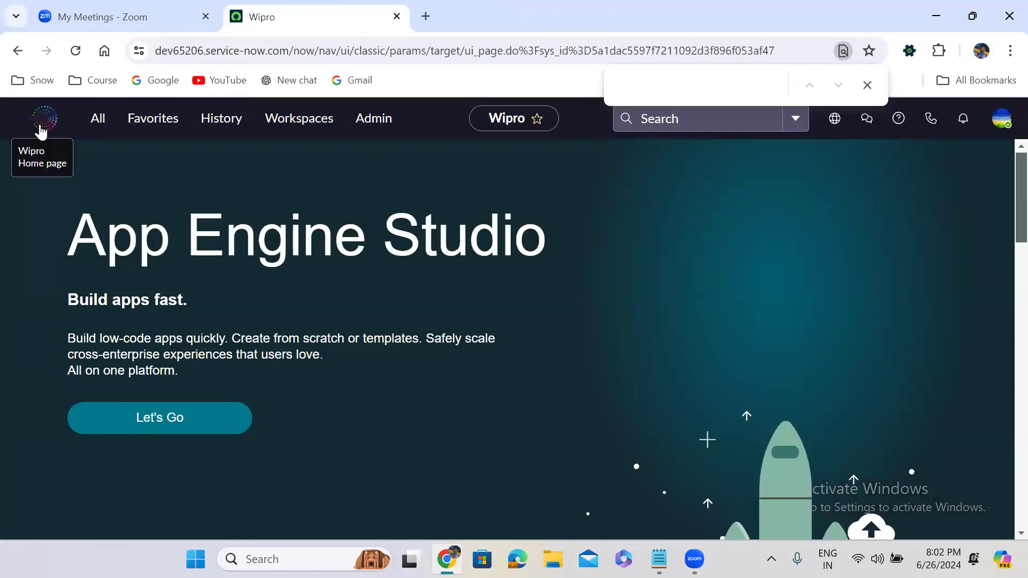
right_click(312, 21)
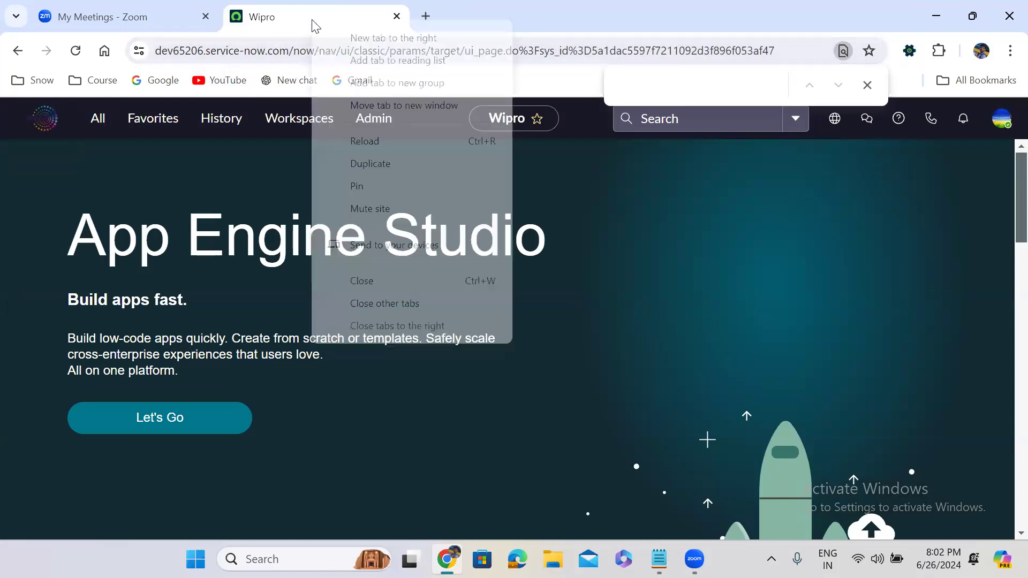
Step: Duplicate the home tab and replace its URL path with /u_incident.do
click(380, 164)
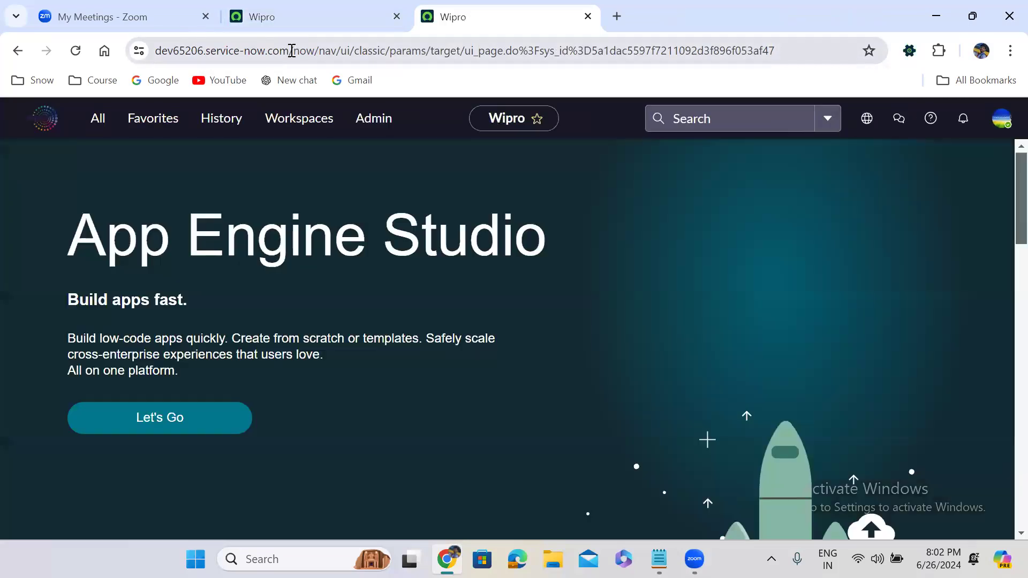
drag(291, 50, 823, 19)
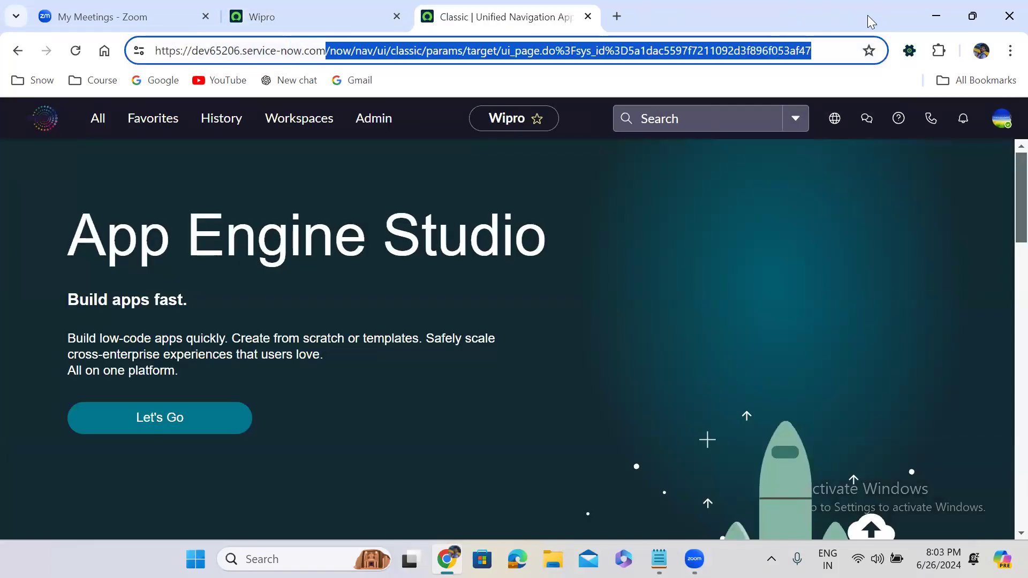
key(BackSpace)
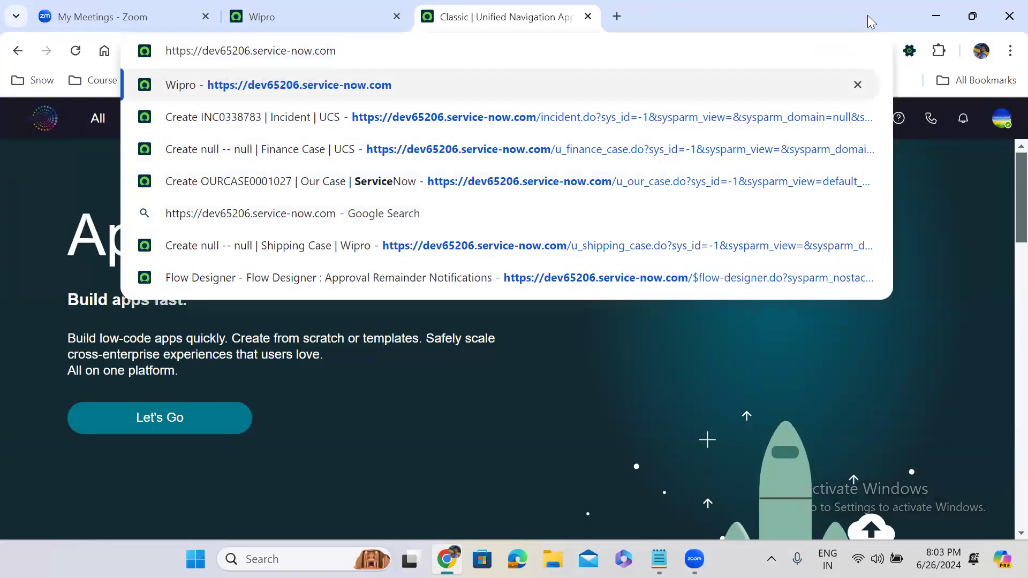
text(/)
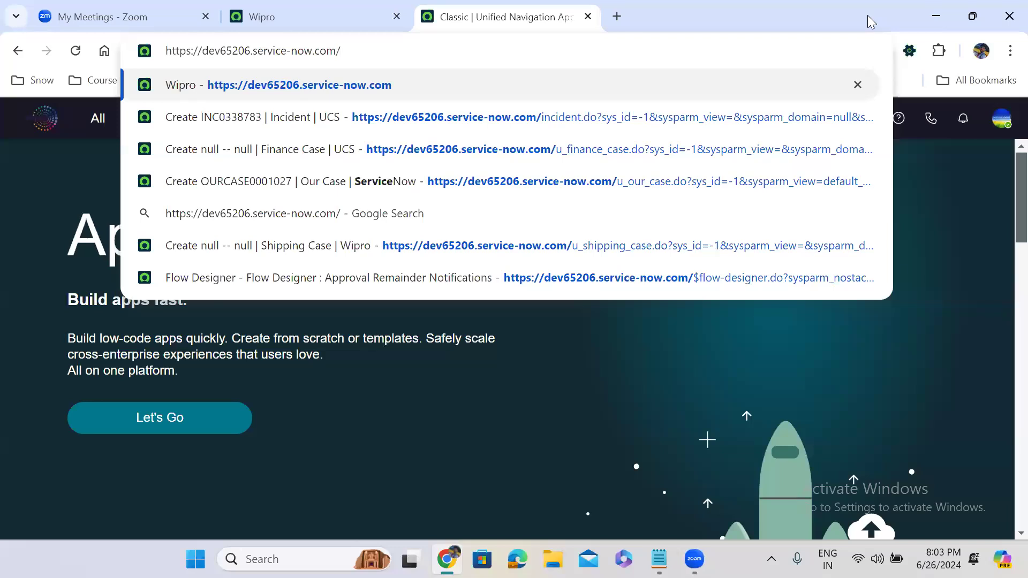
text(u_)
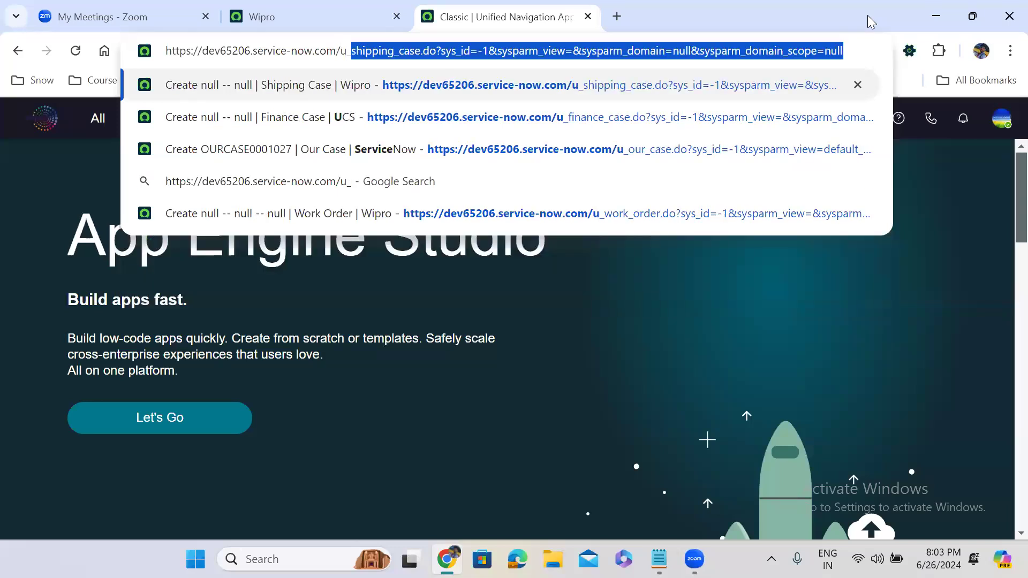
text(inci)
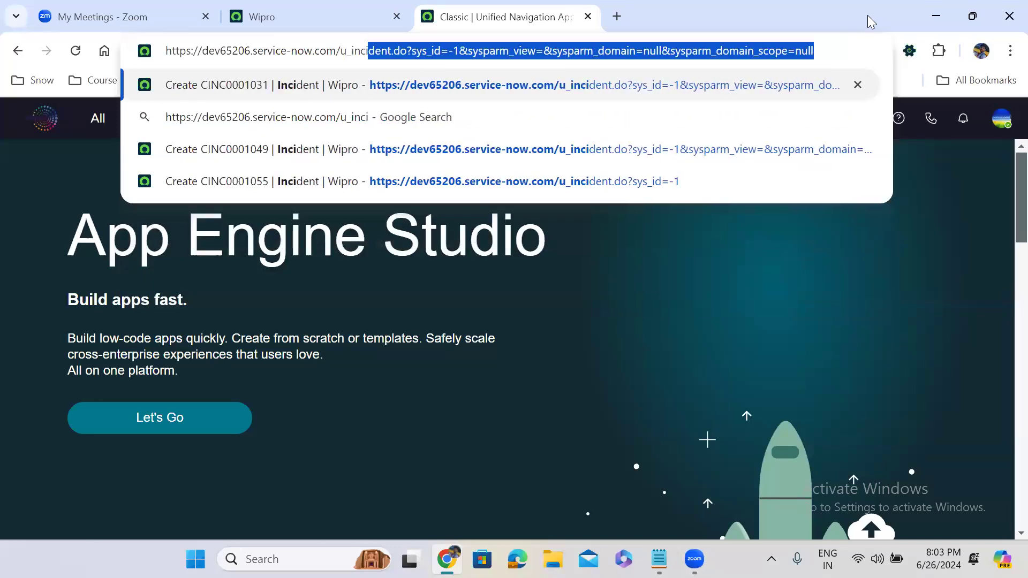
text(dent.do)
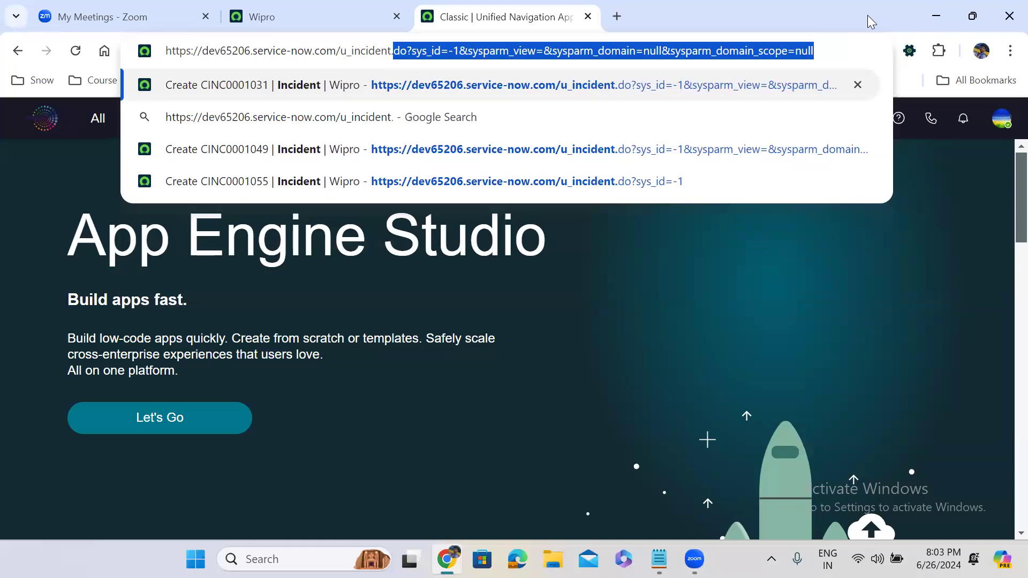
key(Delete)
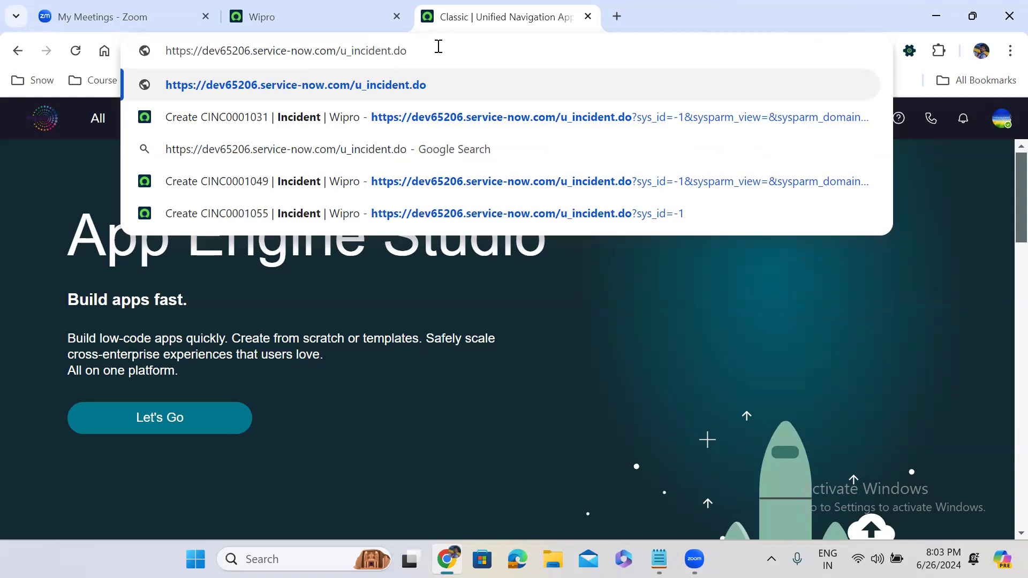
key(Return)
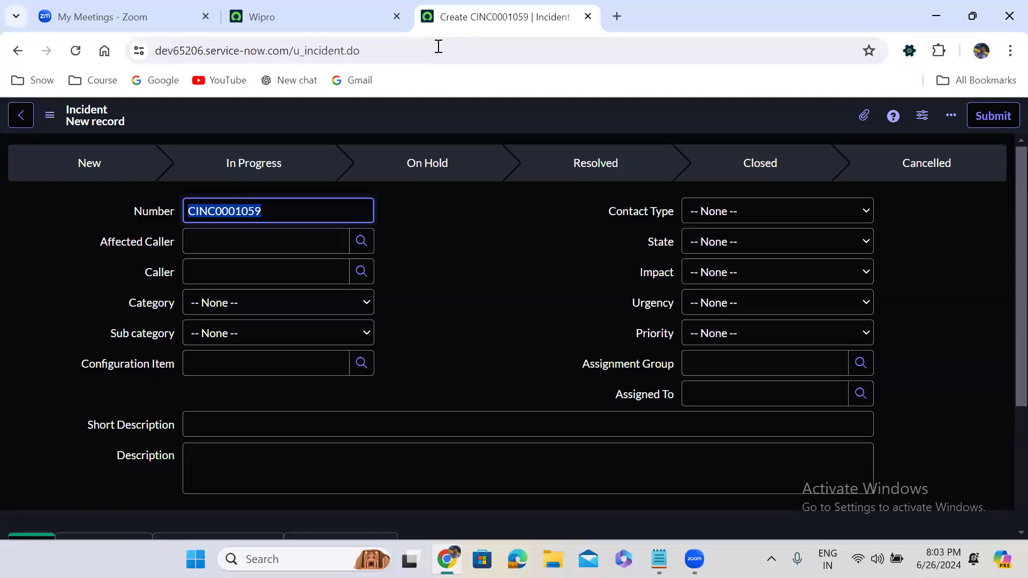
Step: Change the address's table to sys_user.do to load a blank new User form
double_click(310, 54)
text(sys)
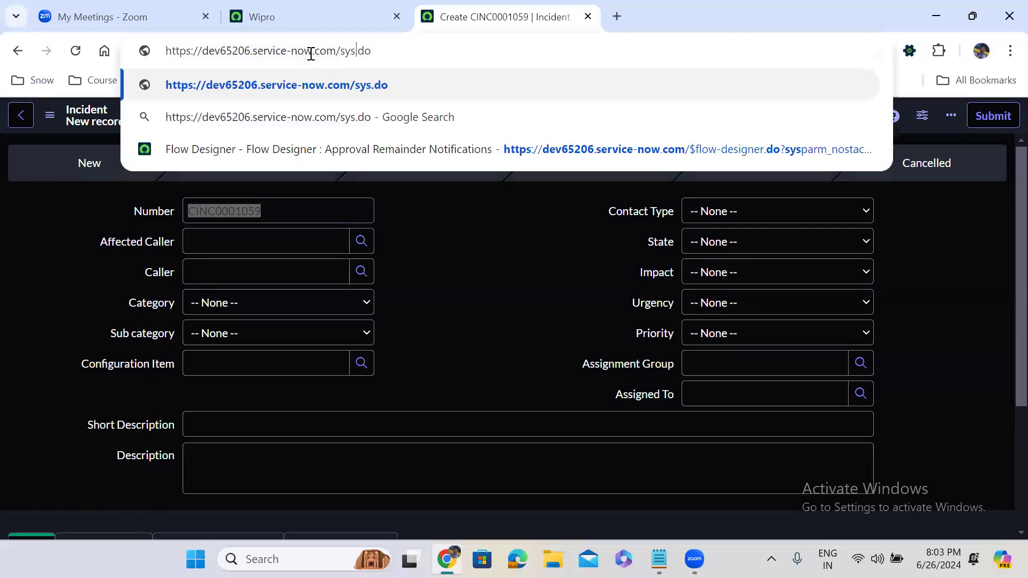
text(_user)
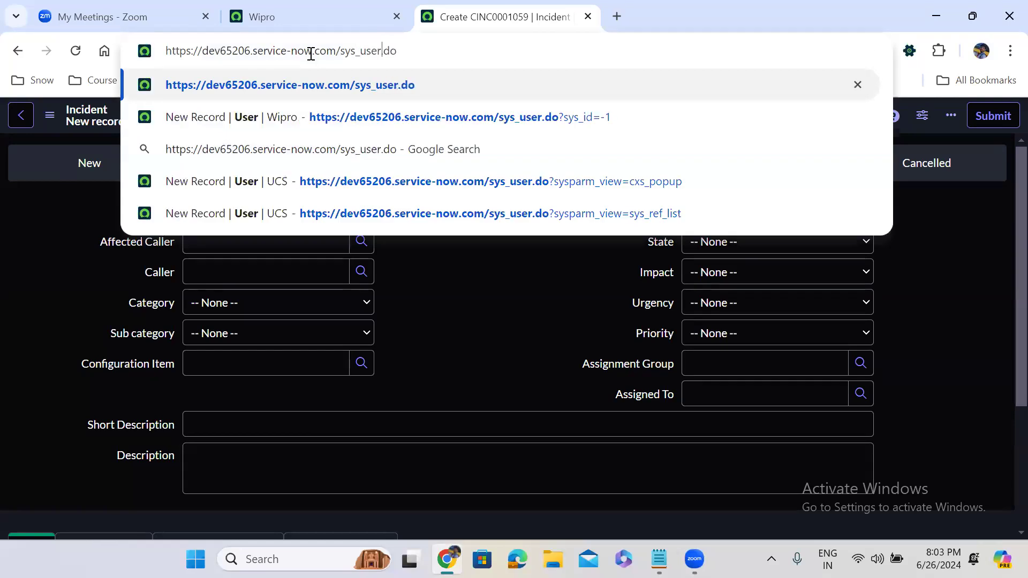
key(Return)
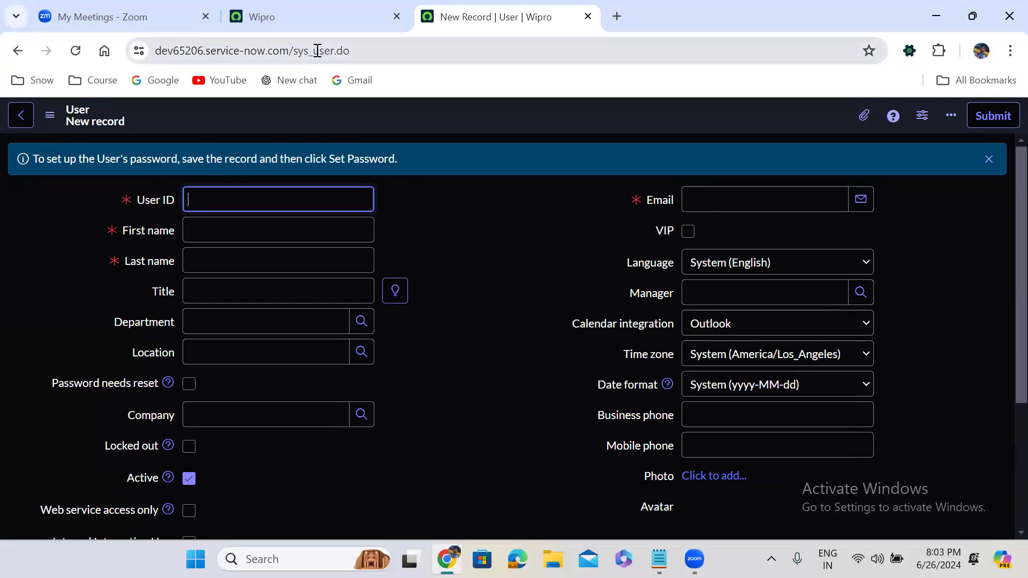
Step: Replace sys_user with problem in the URL to open a new Problem form
click(317, 50)
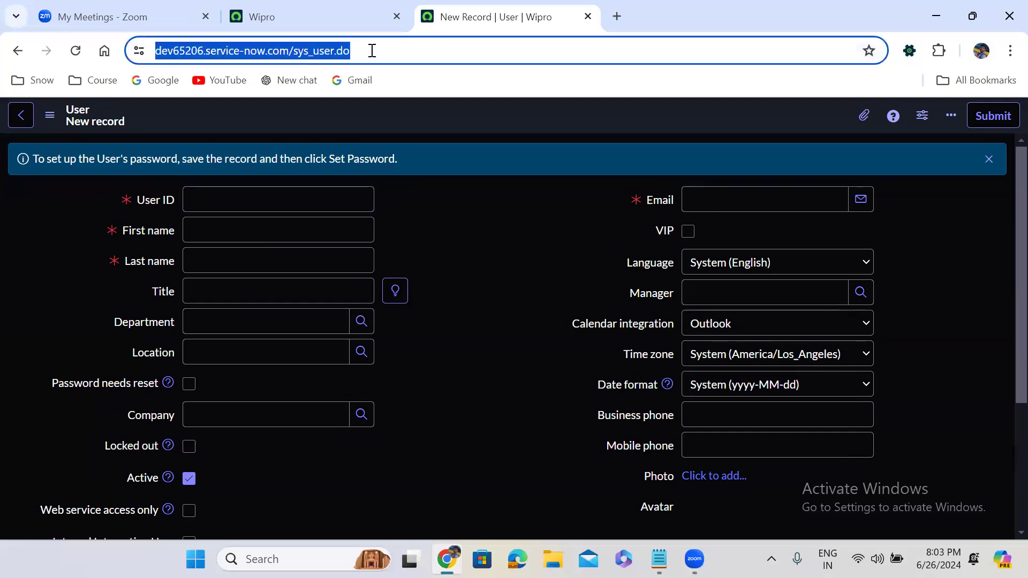
double_click(314, 52)
click(336, 51)
double_click(335, 51)
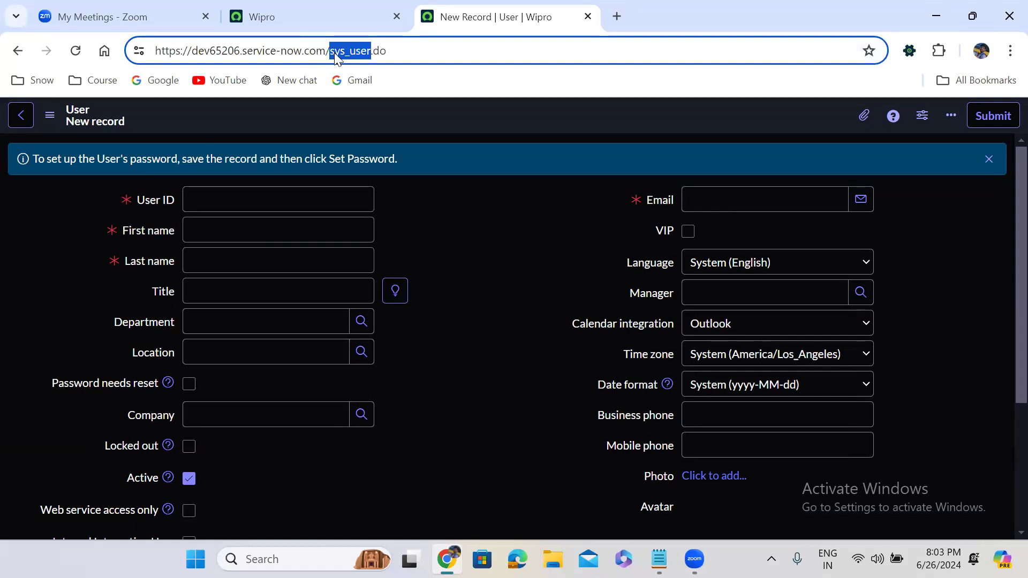
text(problem)
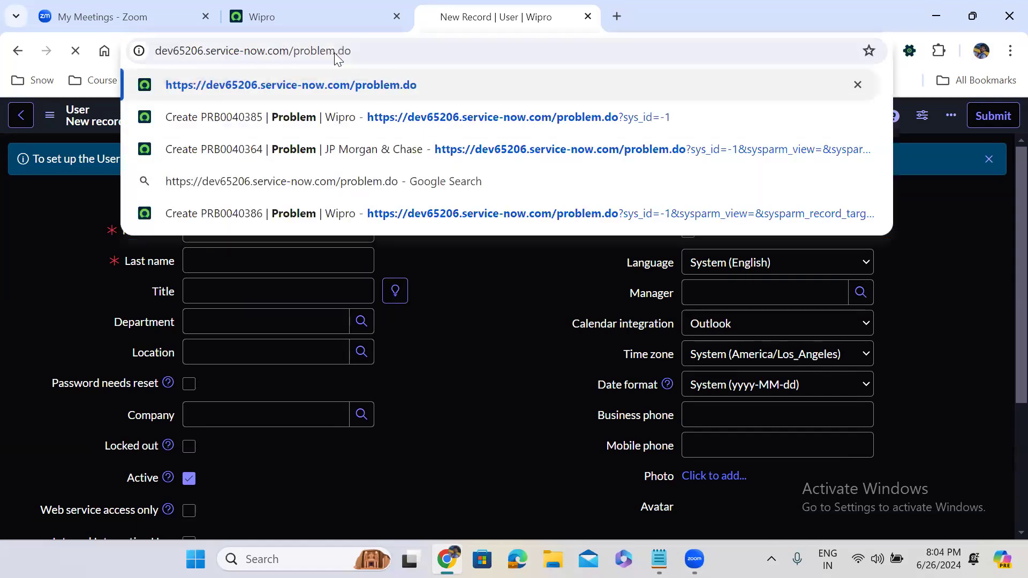
key(Return)
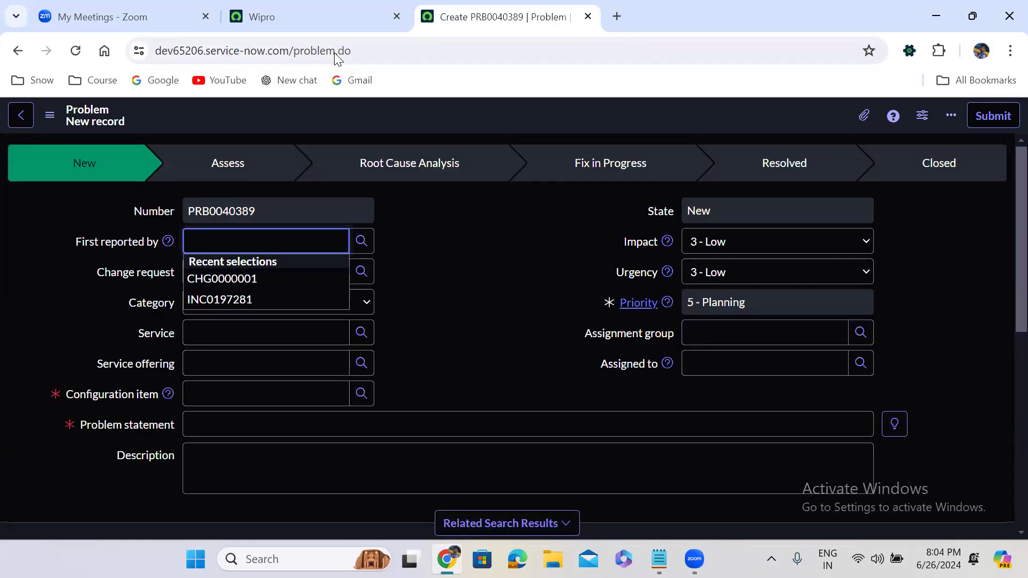
Step: Open a blank new Group record form at sys_user_group.do
double_click(306, 48)
text(s://)
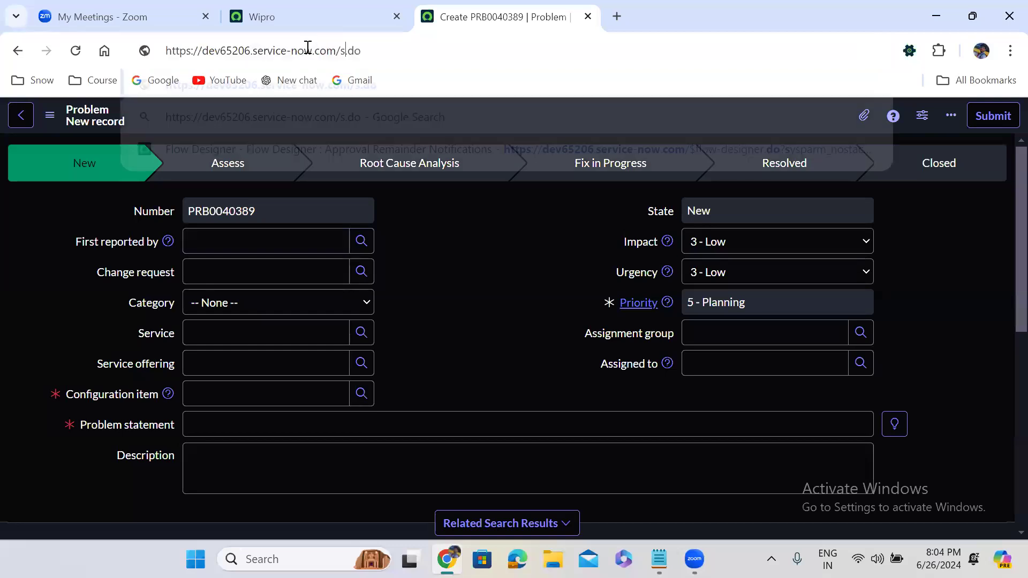
text(ys_)
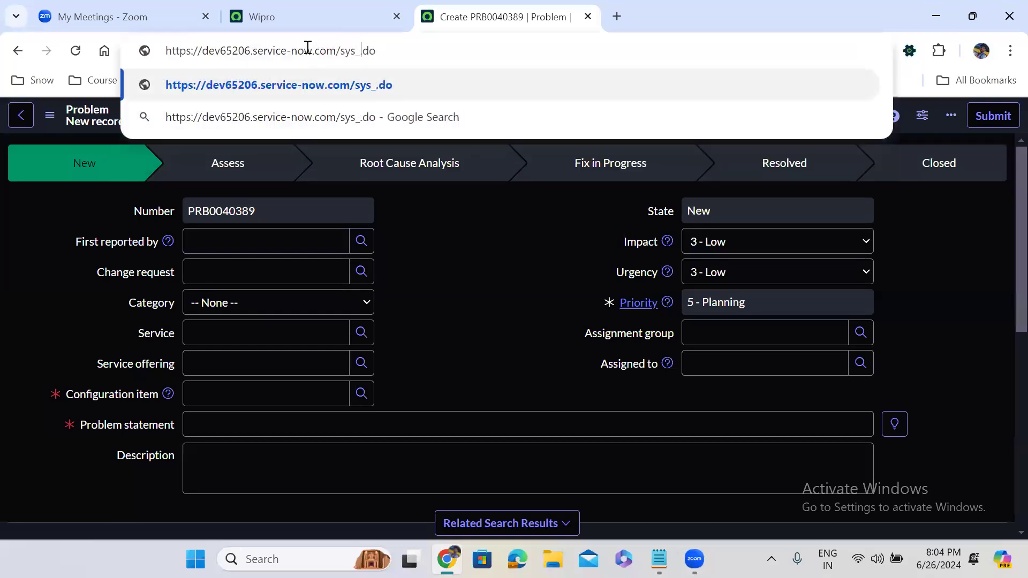
text(user)
text(_gr)
text(oup)
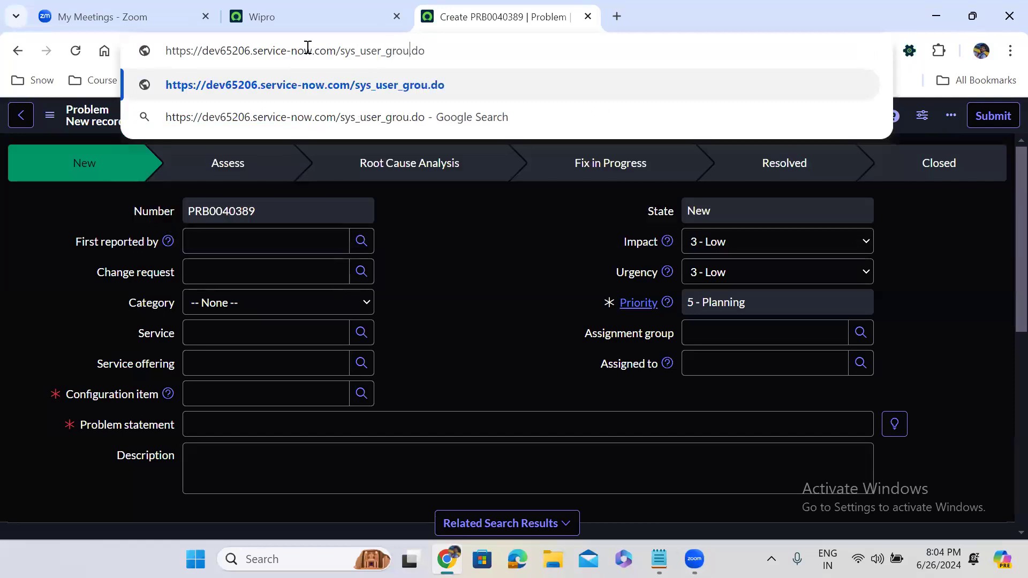
key(Return)
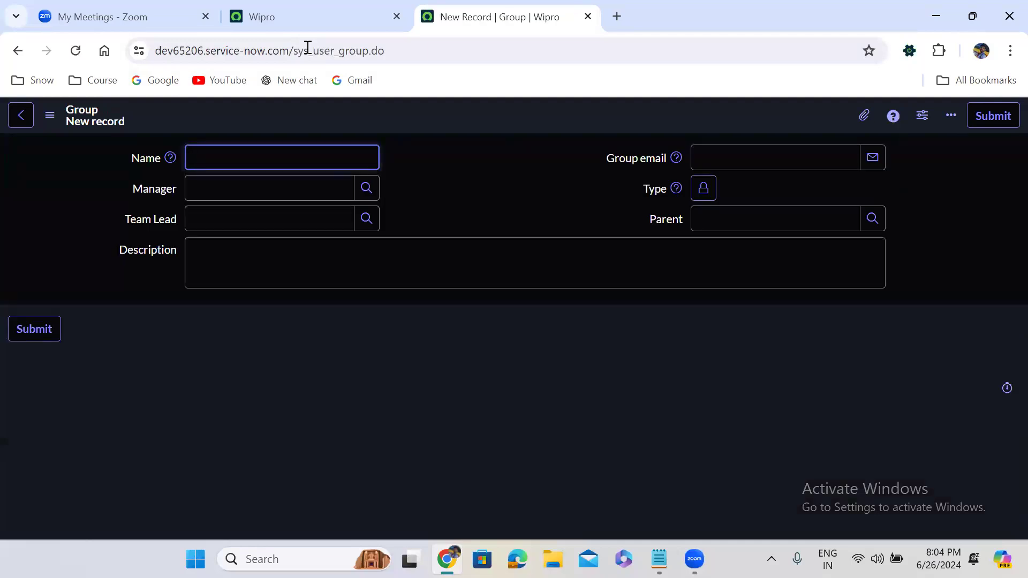
Step: Open a blank new Role record form at sys_user_role.do
drag(339, 50, 369, 52)
text(ro)
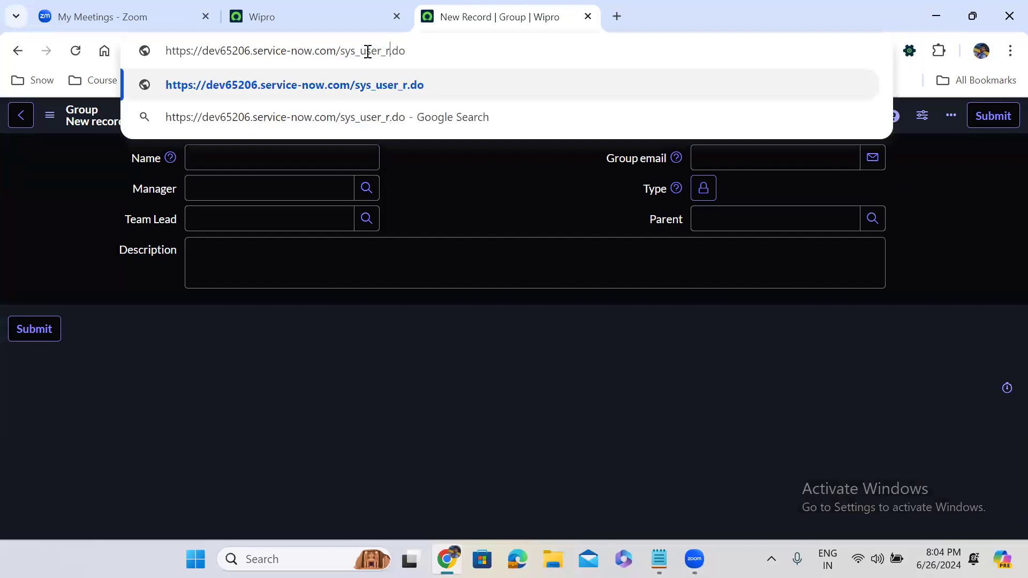
text(le)
key(Return)
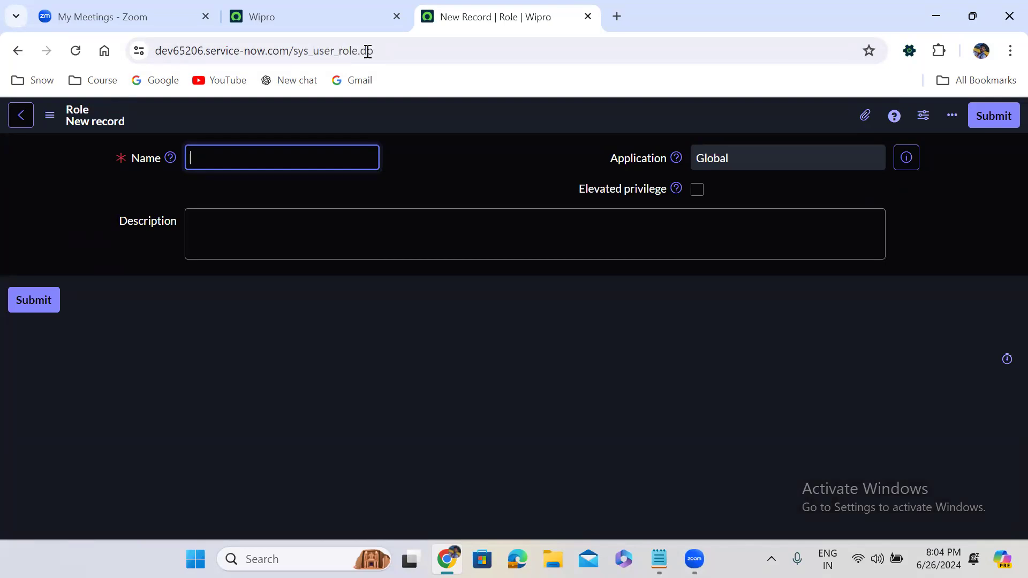
Step: Load u_incident.do?sys_id=-1 without the extra sysparm parameters, giving blank incident CINC0001060
double_click(331, 51)
text(u_inc)
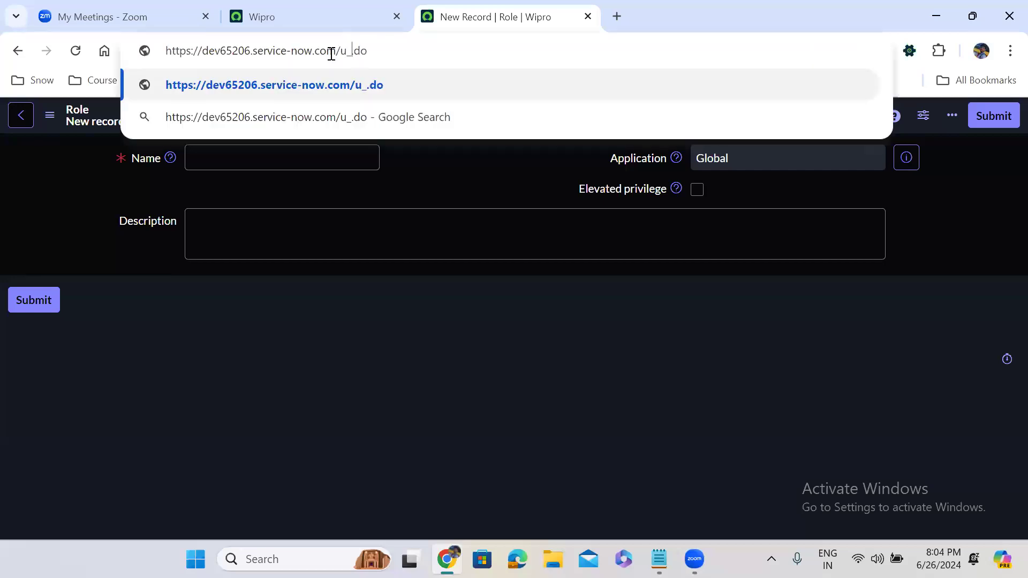
text(ident.do)
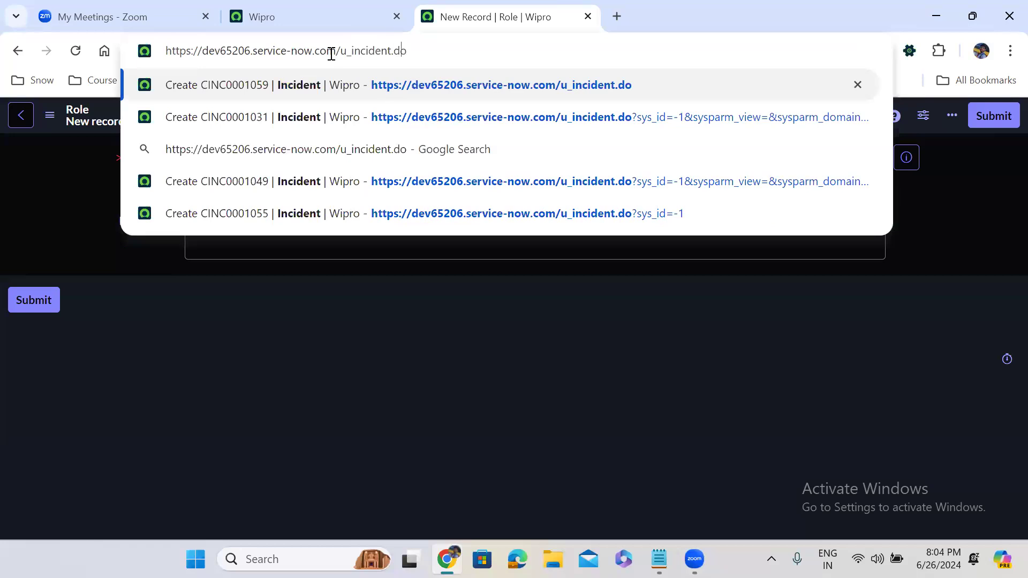
text(?)
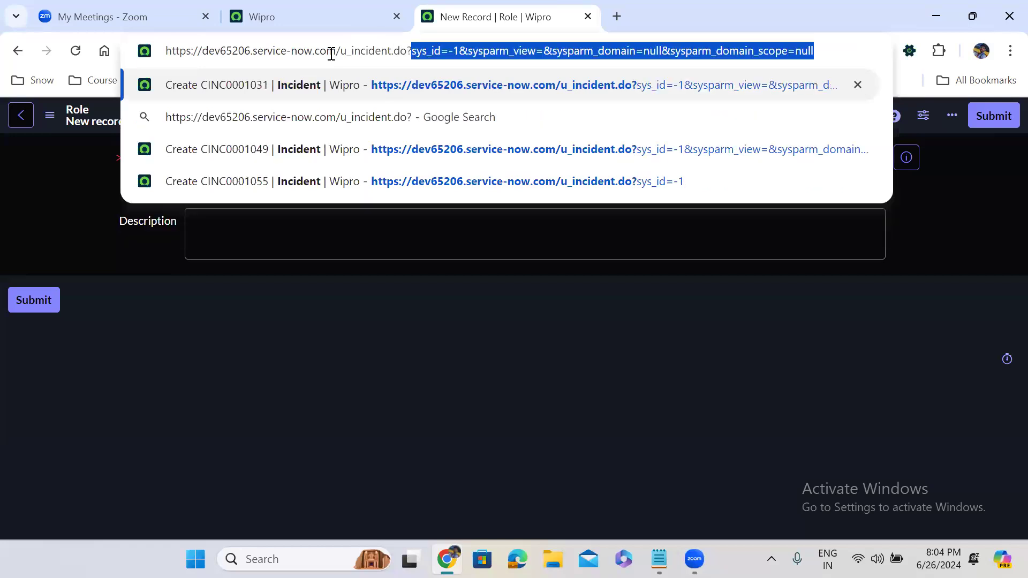
drag(463, 51, 985, 43)
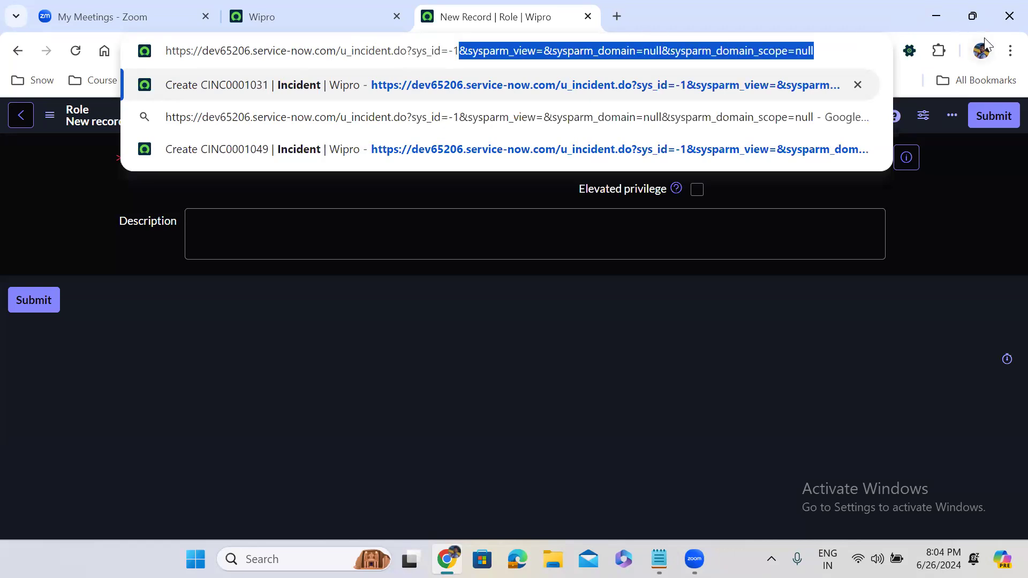
key(BackSpace)
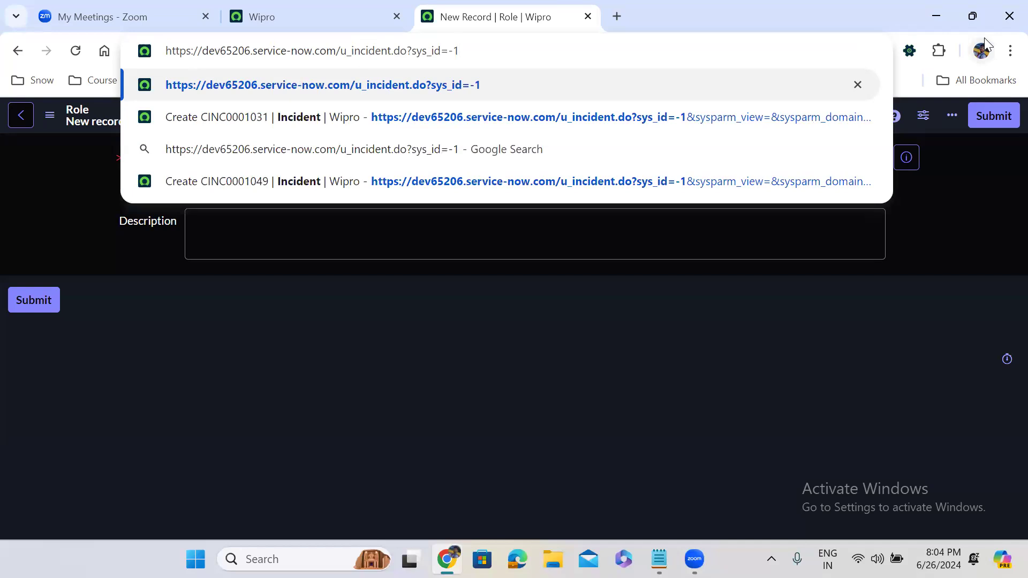
key(Return)
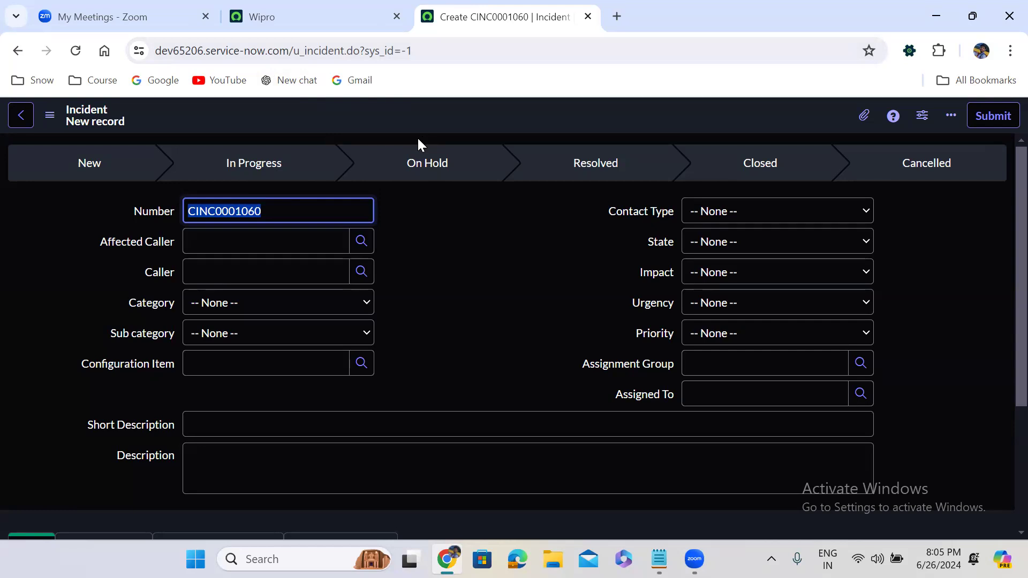
Step: Reload the blank incident form with &sysparm_view=Self_service, now numbered CINC0001061
click(419, 49)
key(End)
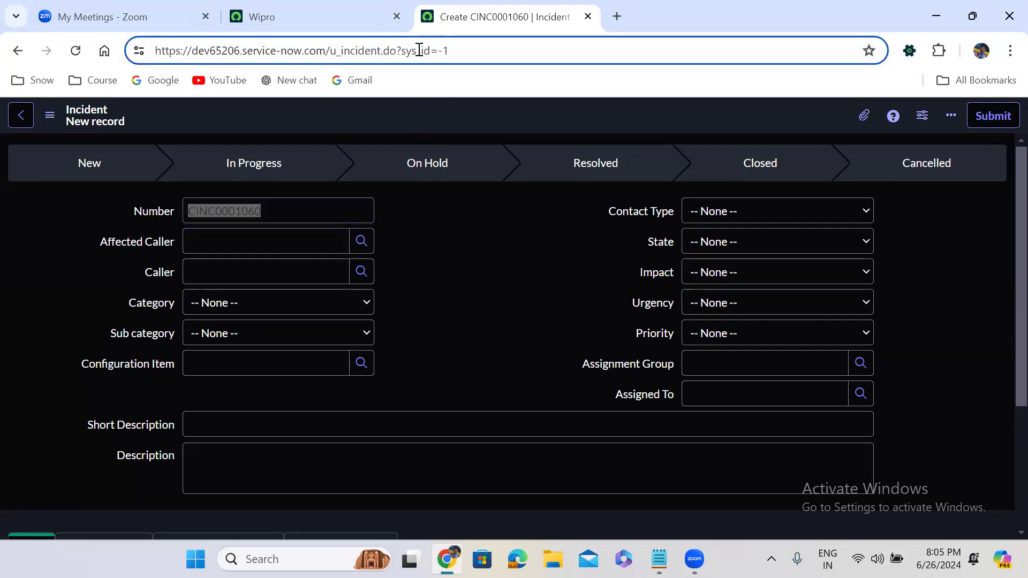
text(?)
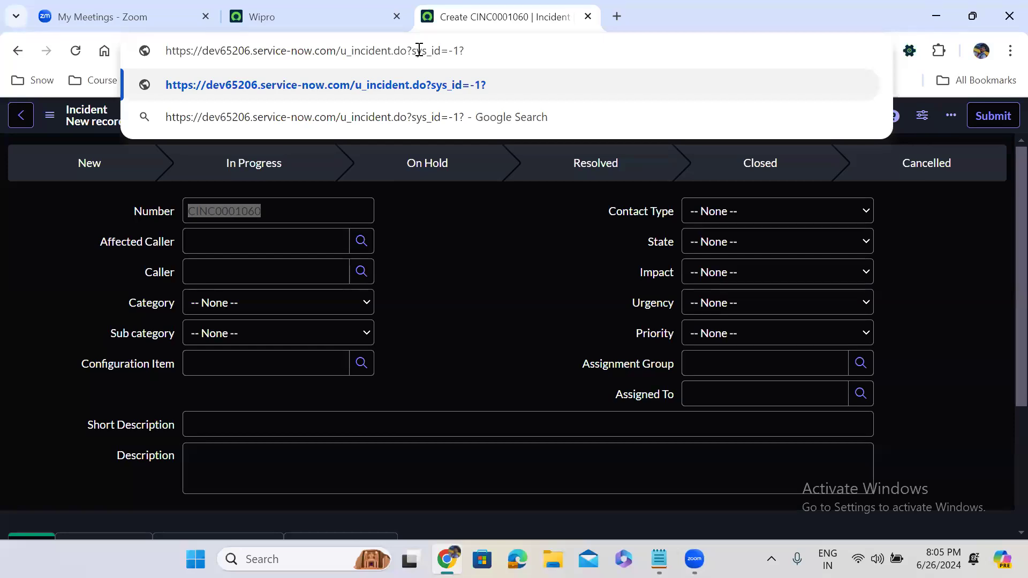
key(BackSpace)
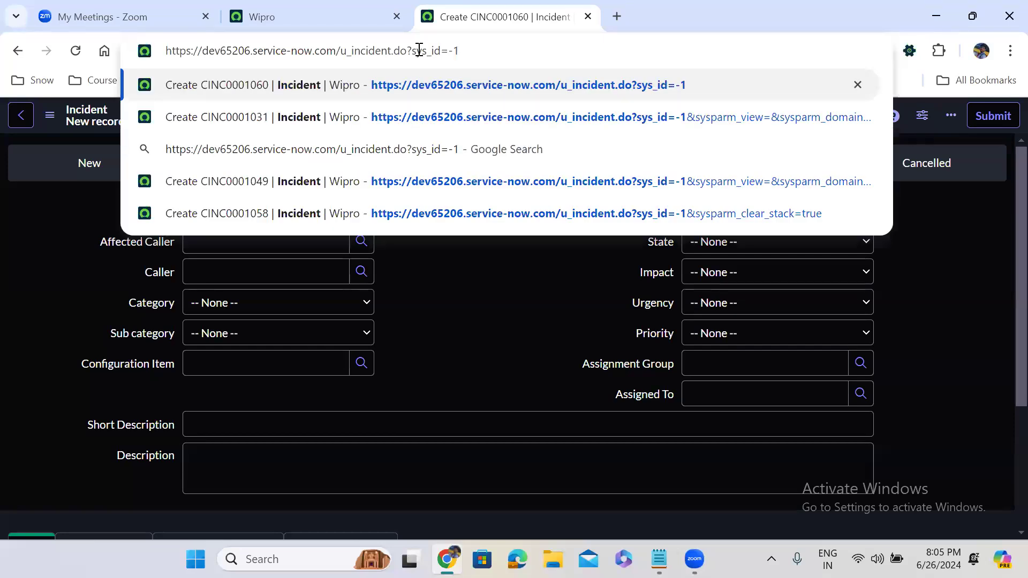
text(&)
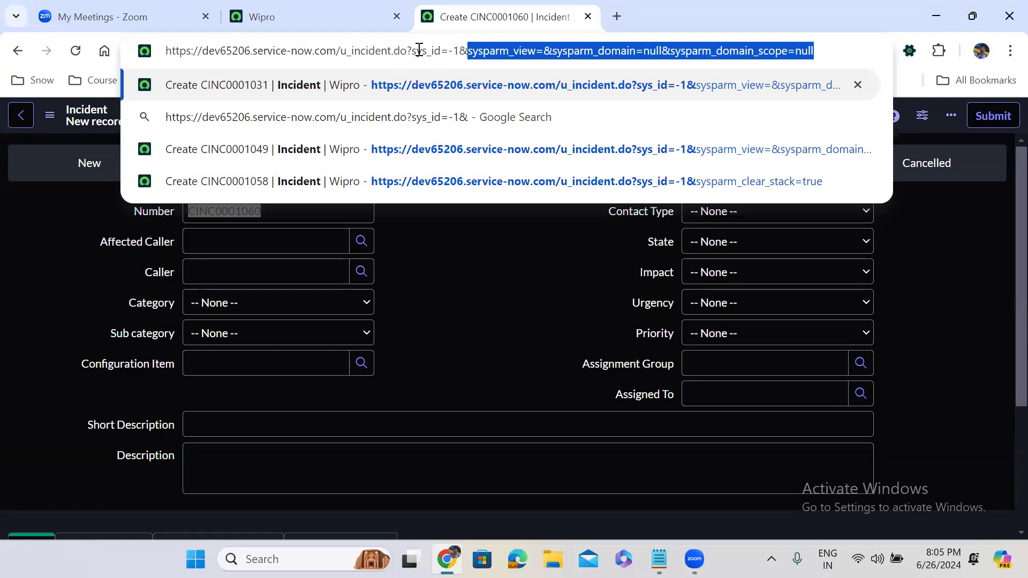
click(547, 51)
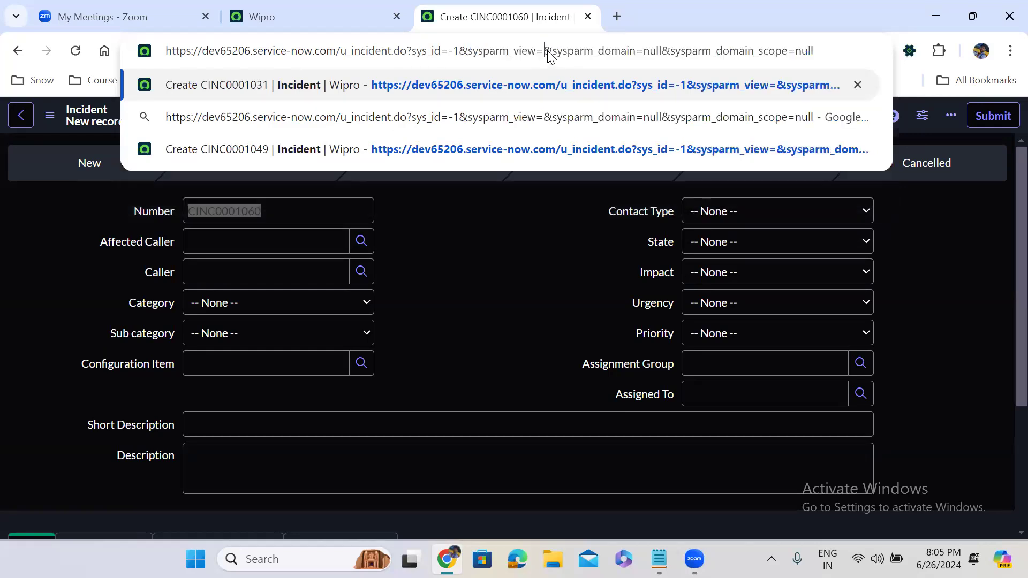
drag(545, 50, 909, 24)
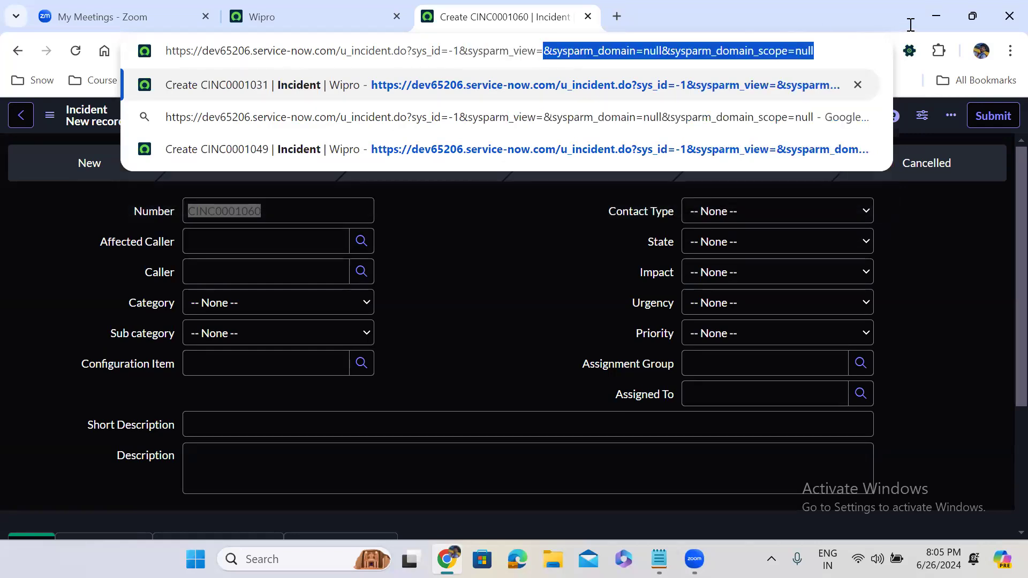
key(BackSpace)
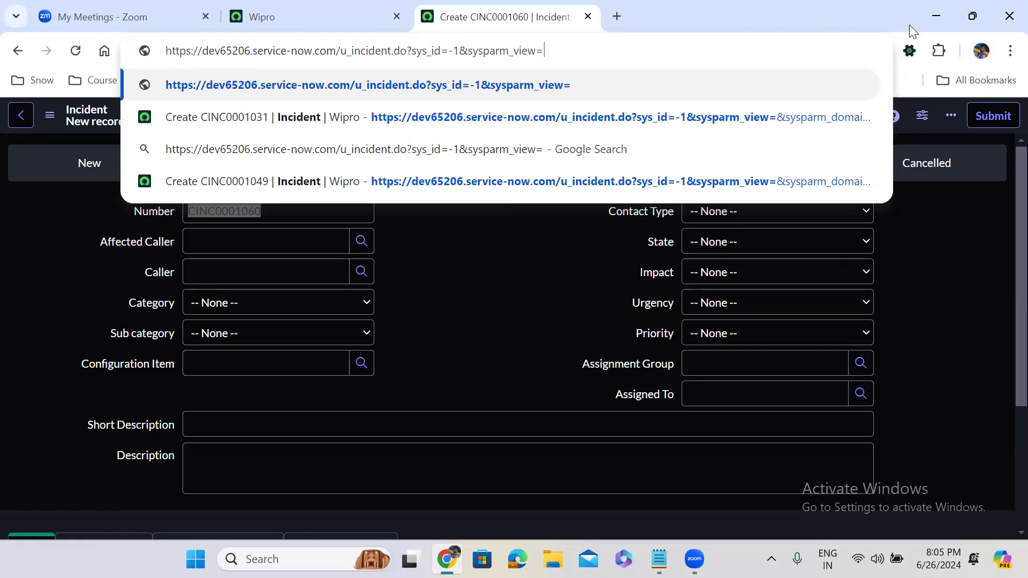
text(Se)
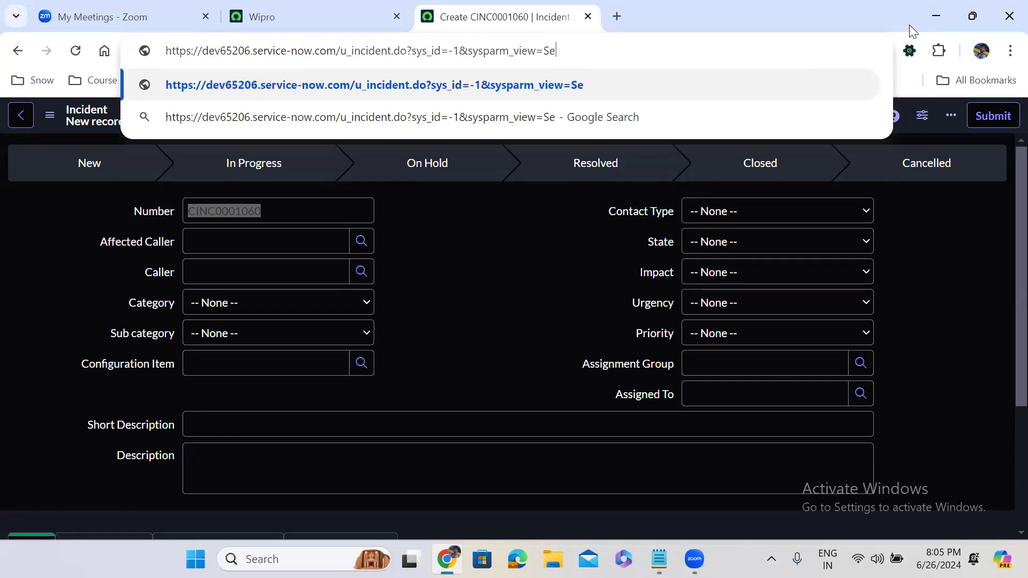
text(lf_)
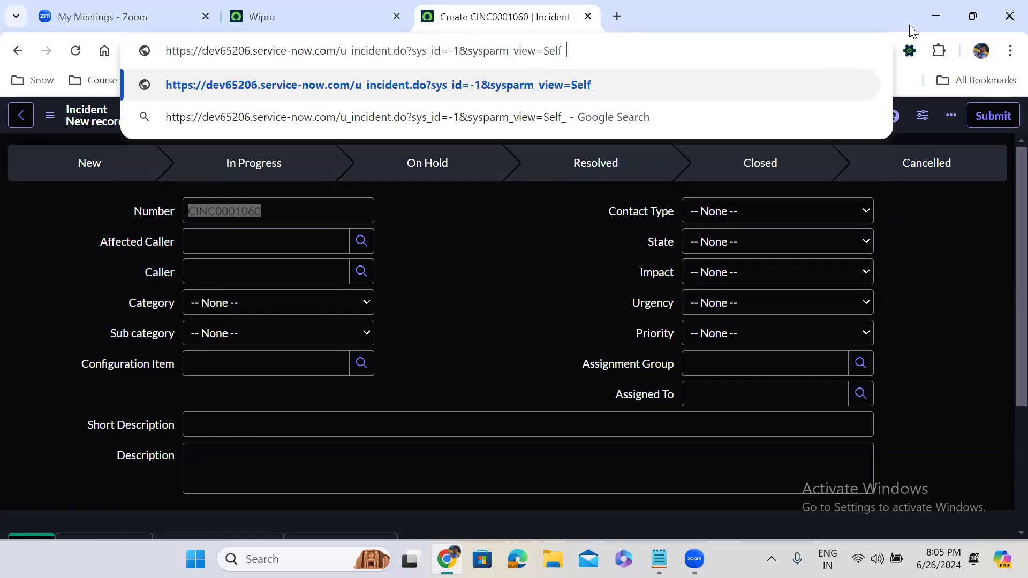
text(service)
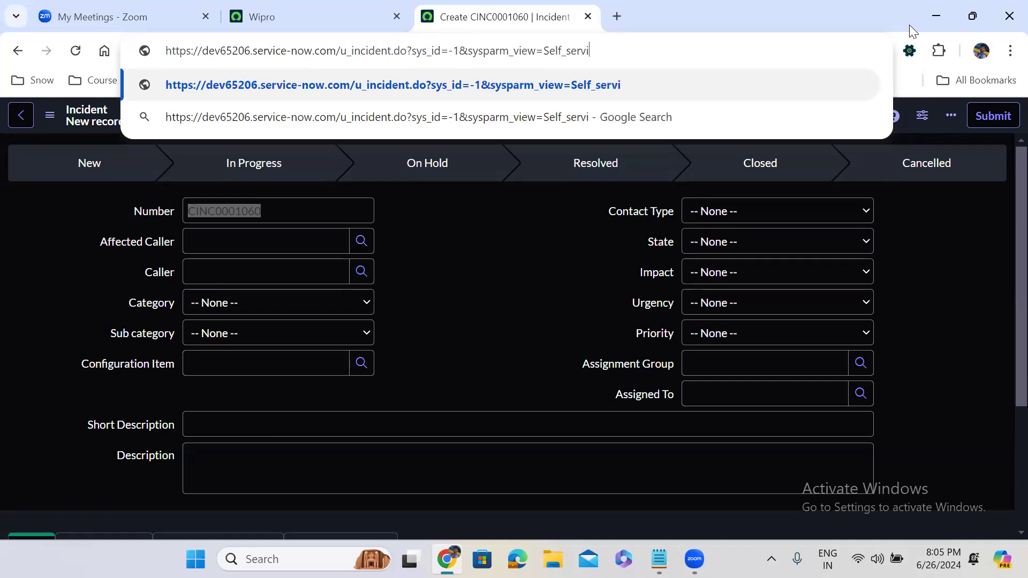
key(Return)
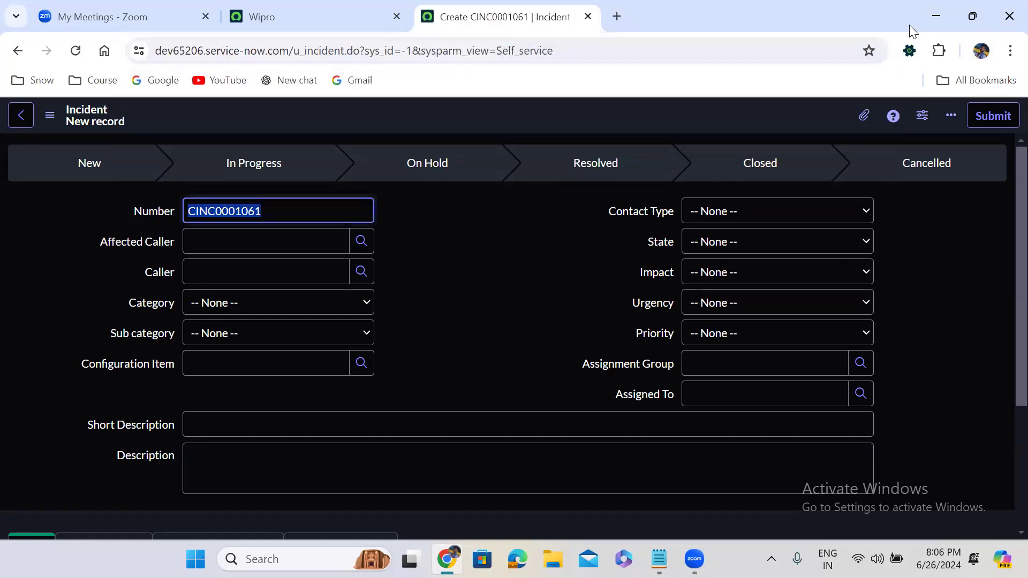
click(315, 14)
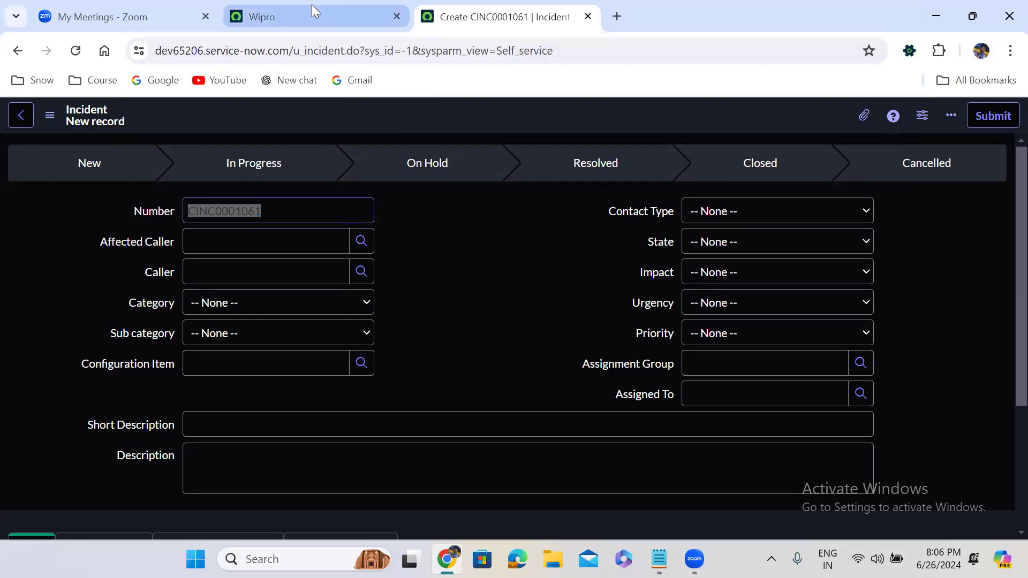
Step: Find 'view rul' in the navigator and open System UI > View Rules in a new tab
click(93, 123)
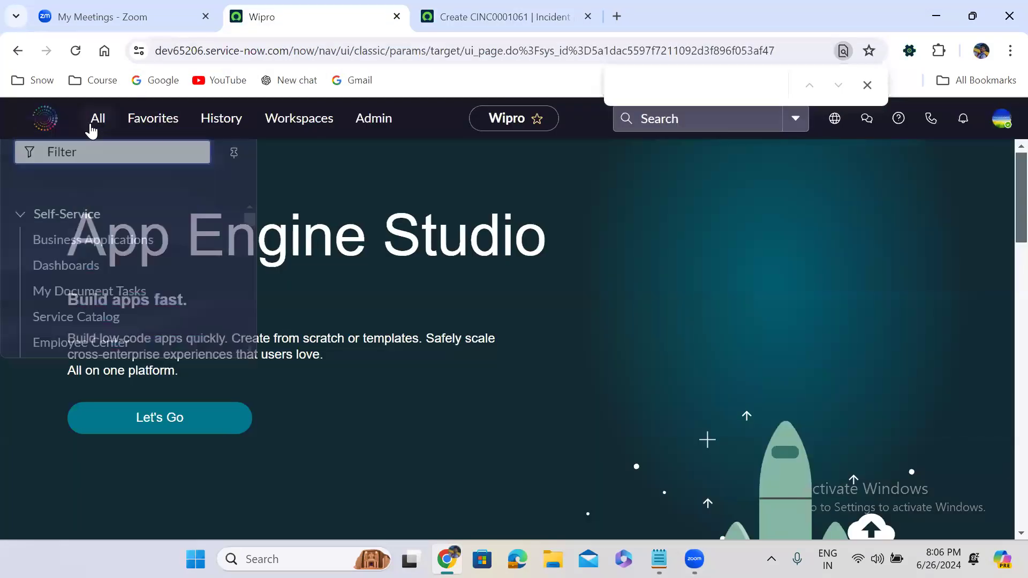
text(vi)
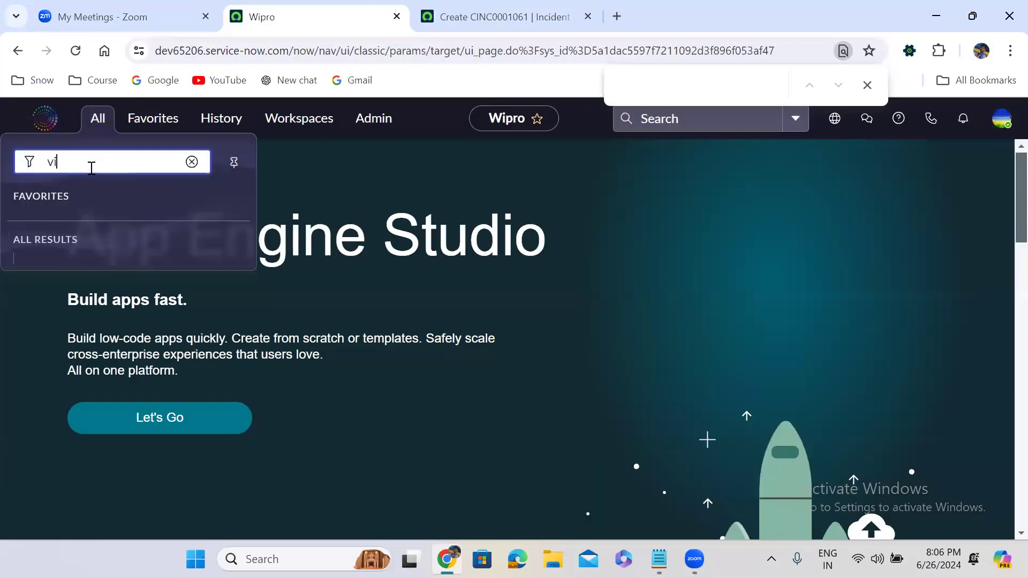
text(ew ru)
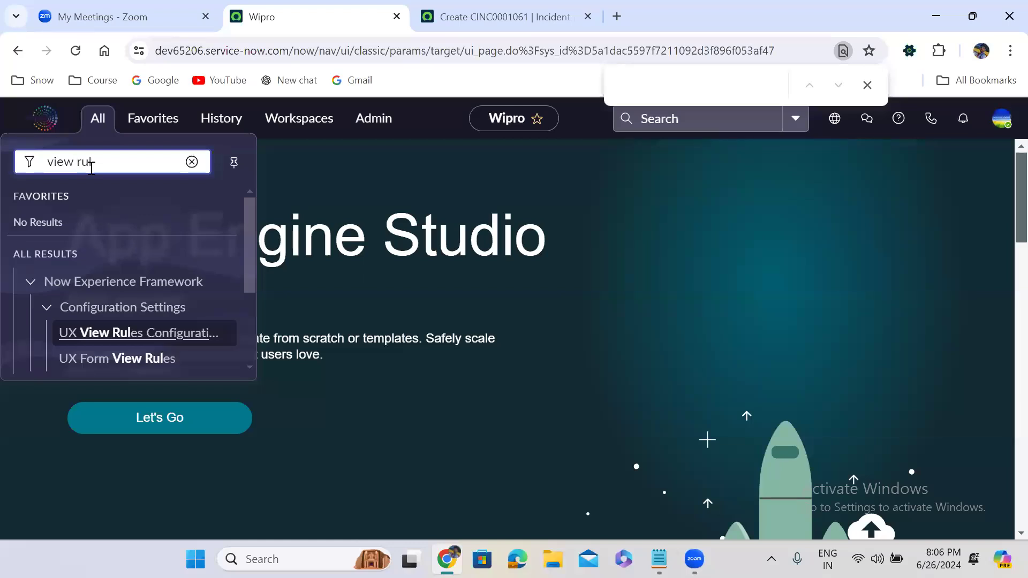
text(l)
drag(249, 256, 248, 342)
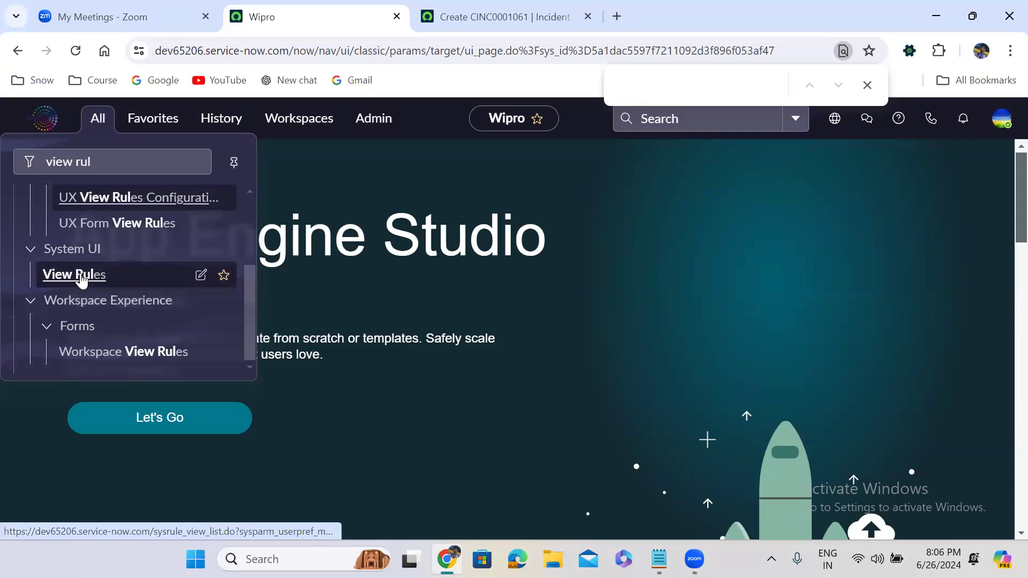
middle_click(80, 277)
click(463, 6)
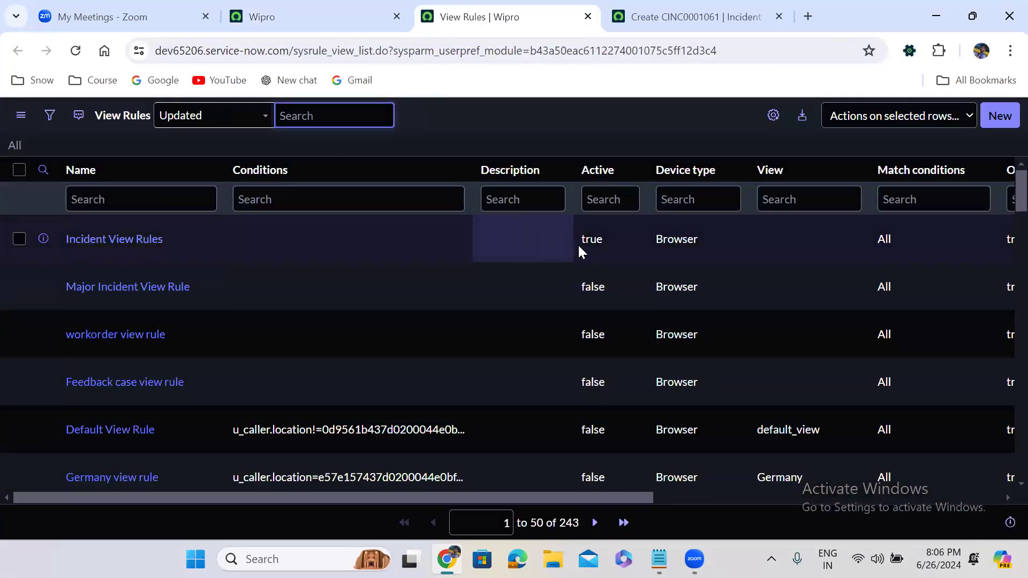
Step: Set Incident View Rules Active to false, save, and open the rule record
double_click(598, 241)
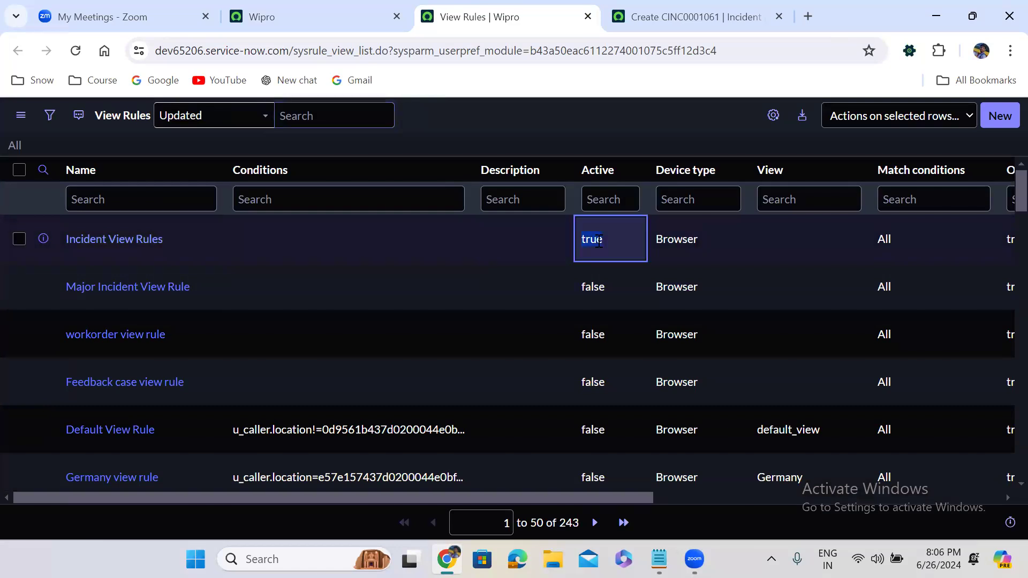
click(599, 242)
click(598, 268)
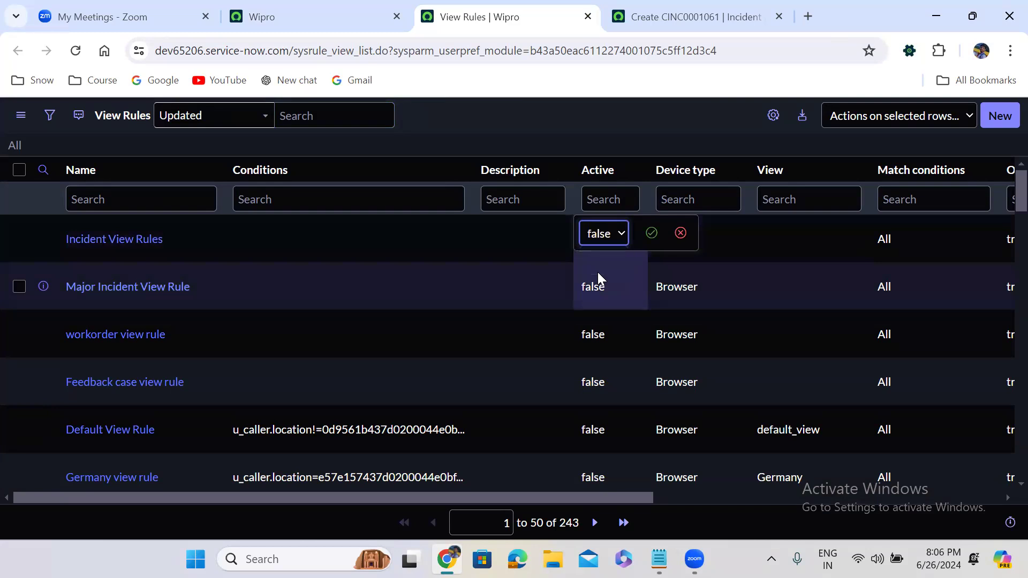
click(651, 233)
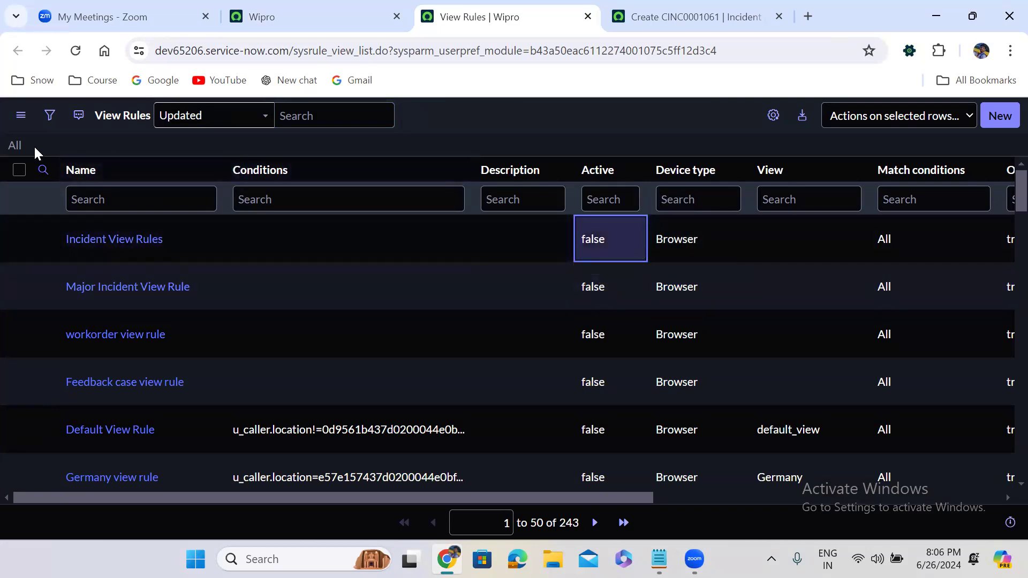
click(14, 146)
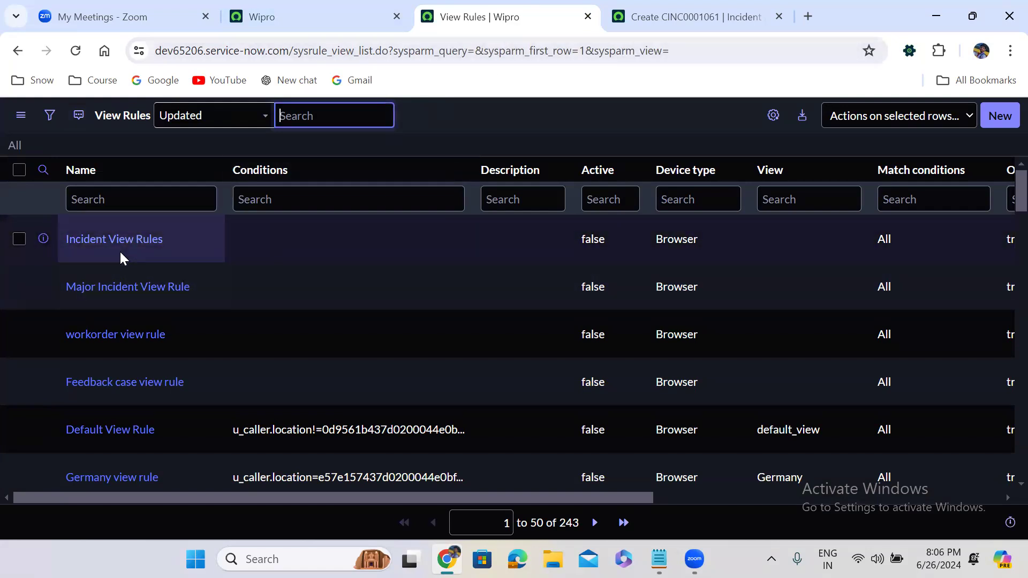
middle_click(133, 236)
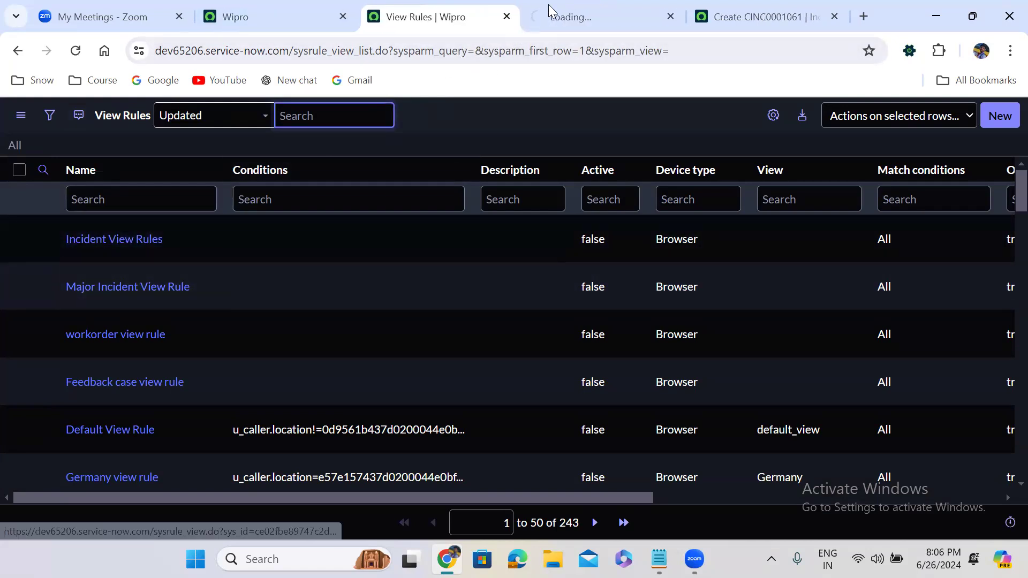
Step: Copy the Self_Service view name from the Incident View Rules script
click(581, 13)
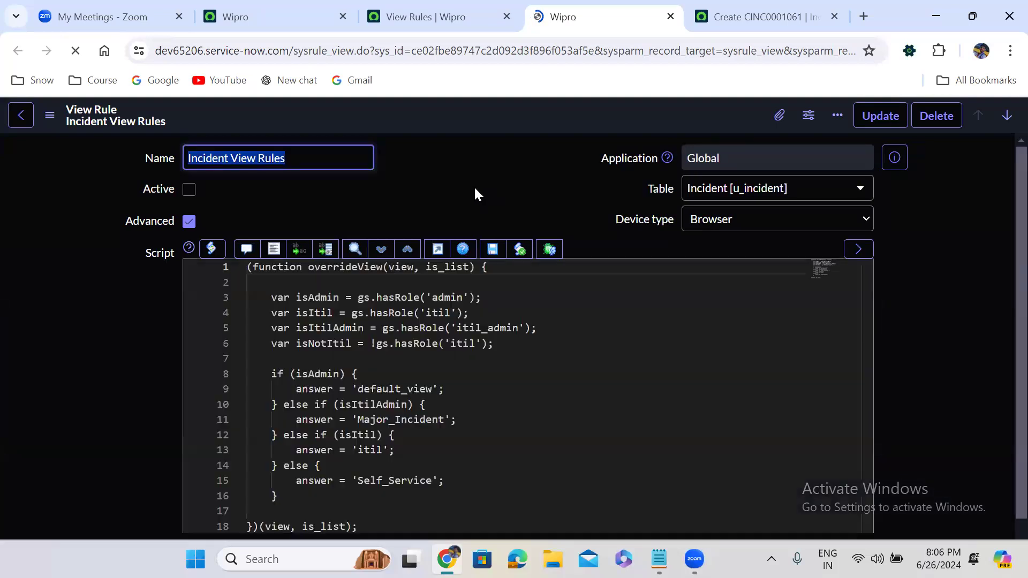
scroll(473, 185, down, 3)
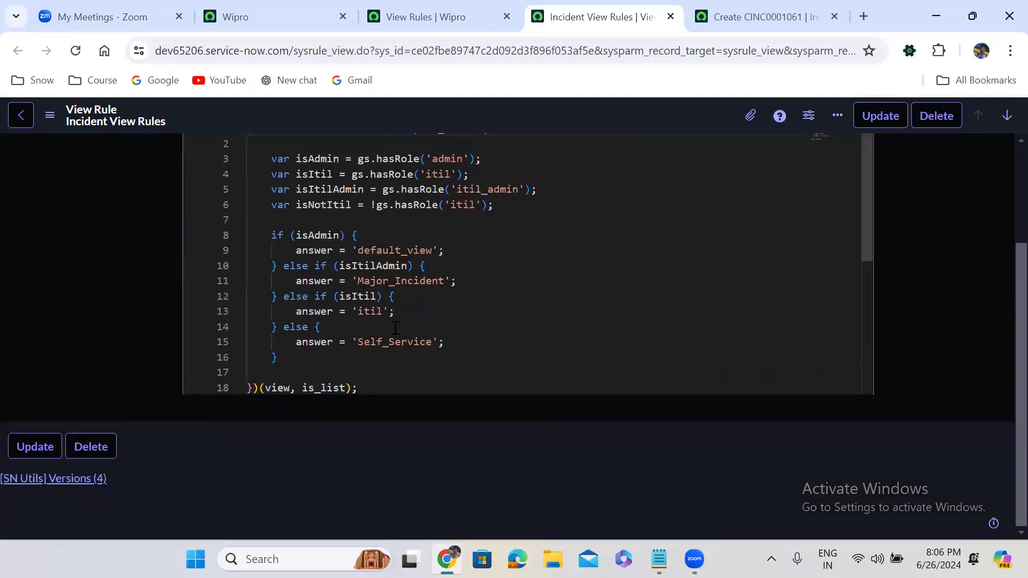
double_click(394, 341)
key(ctrl+c)
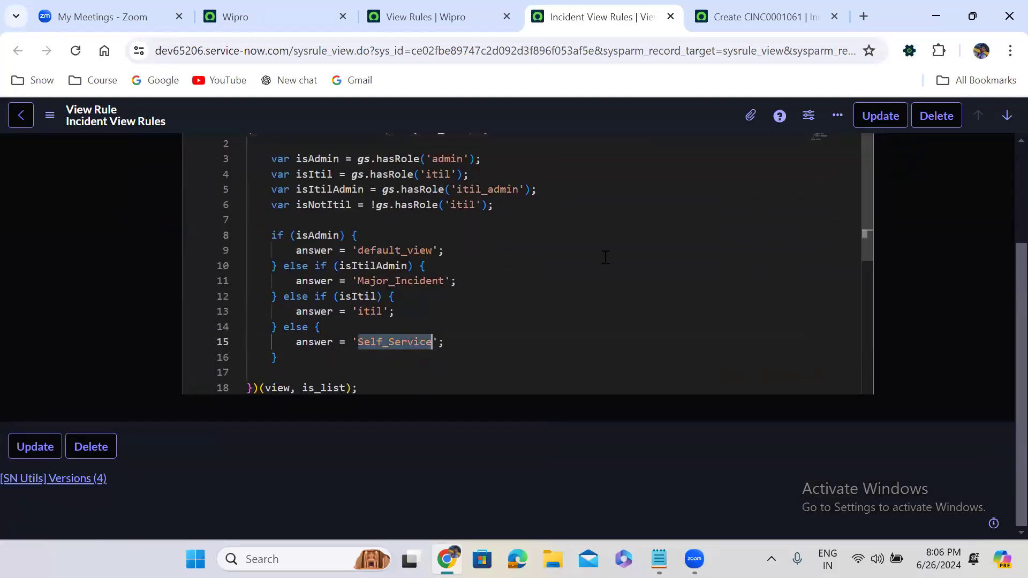
Step: Change the incident form URL's sysparm_view value to Self_Service
click(766, 16)
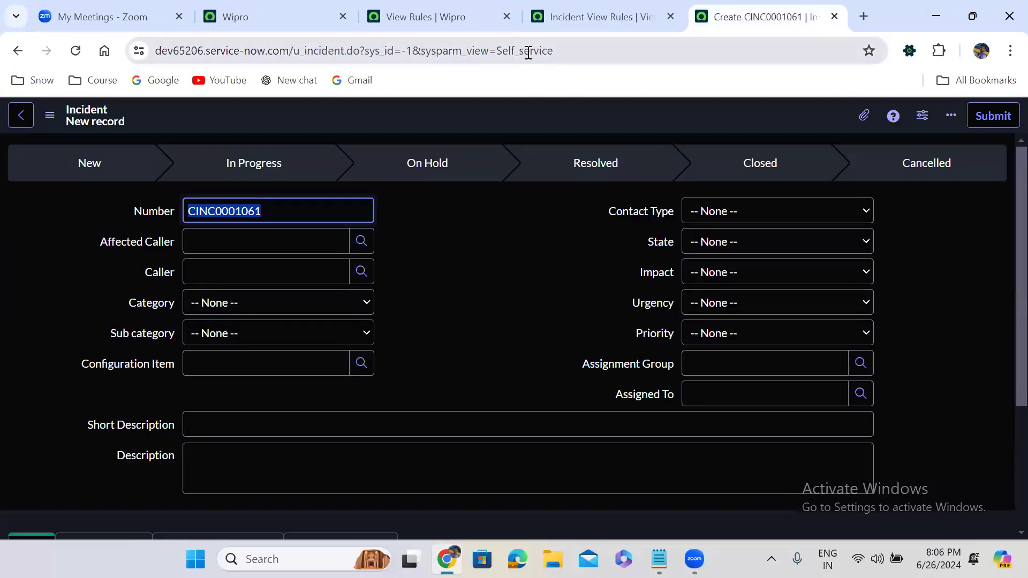
double_click(528, 53)
key(ctrl+v)
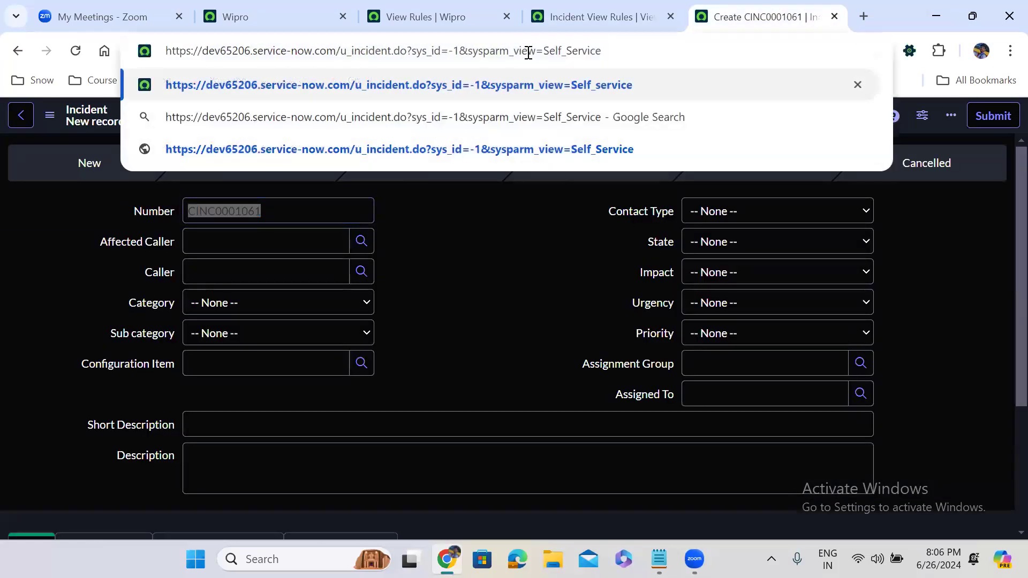
click(566, 6)
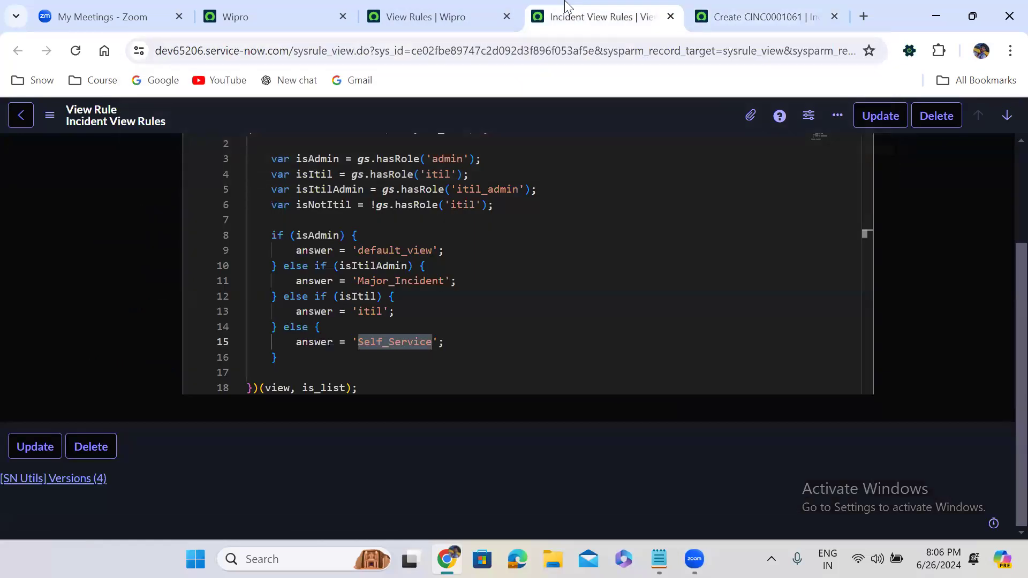
scroll(1001, 426, up, 3)
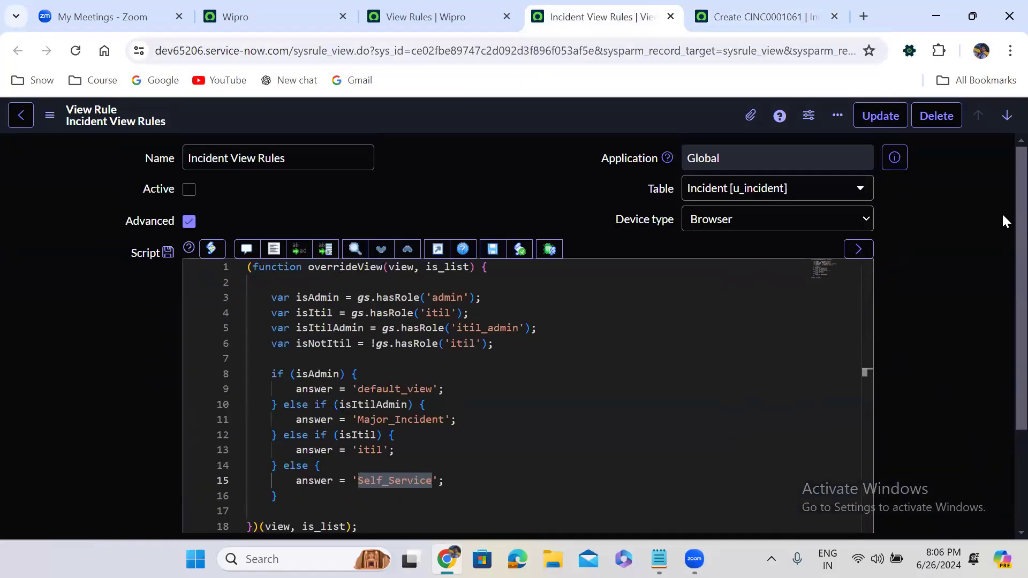
click(765, 17)
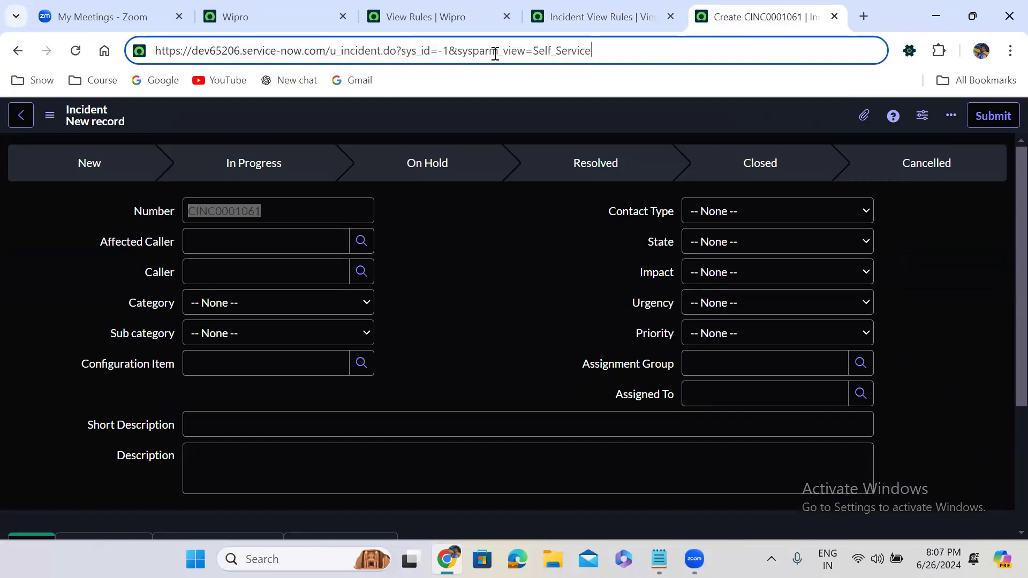
Step: Load the new incident form in the Self_Service view, then in default_view
key(Return)
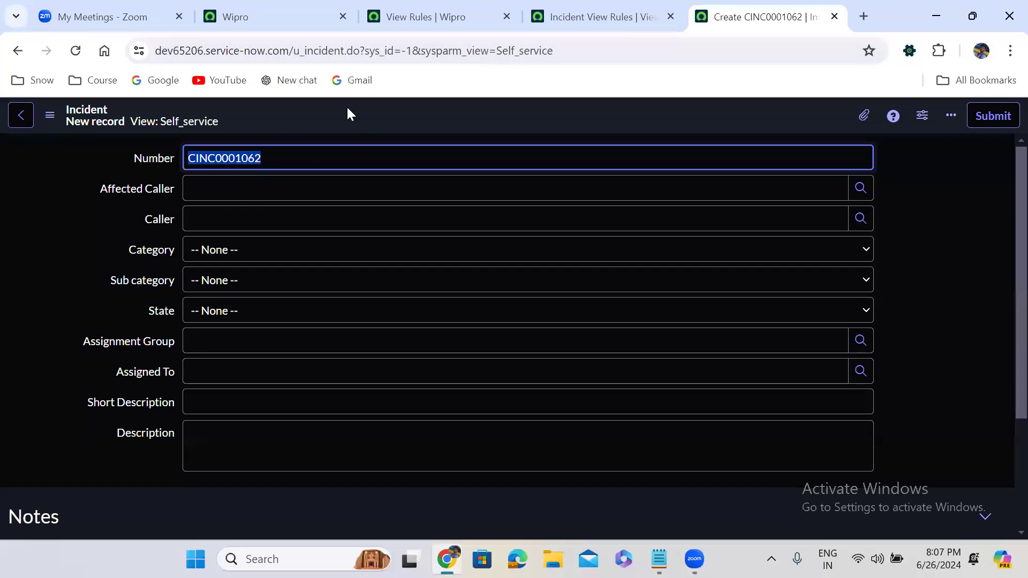
double_click(542, 50)
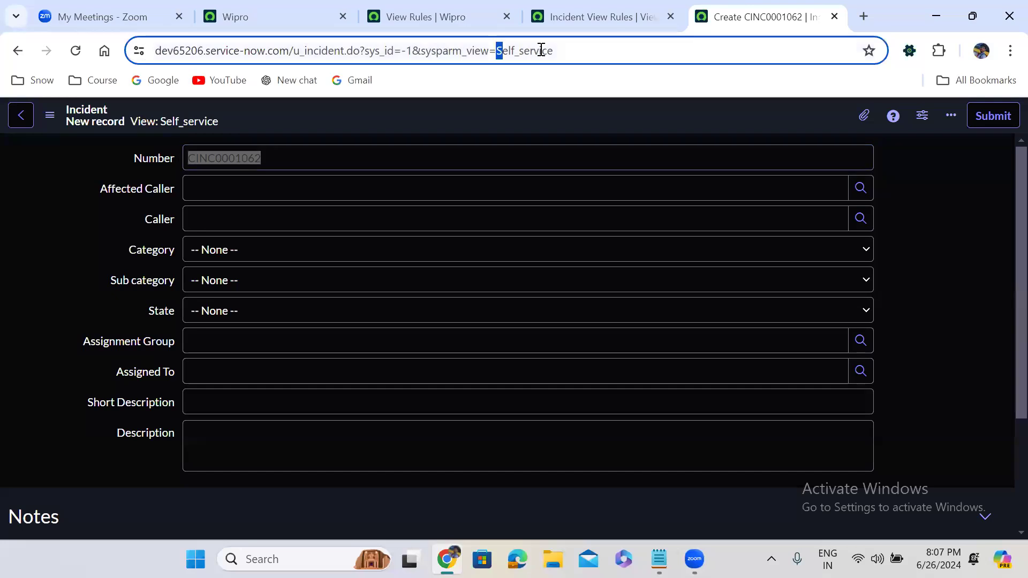
text(defau)
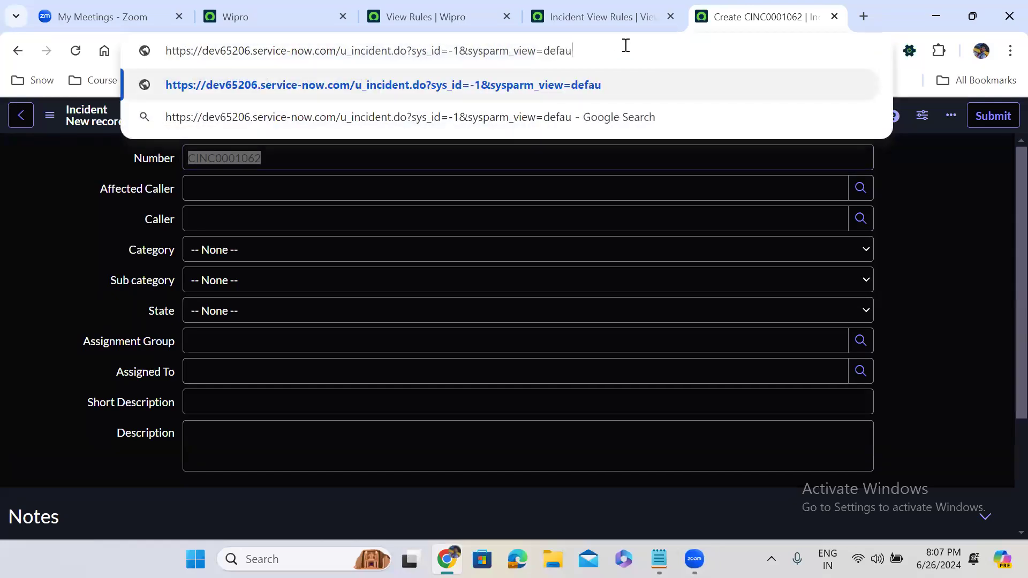
text(lt_v)
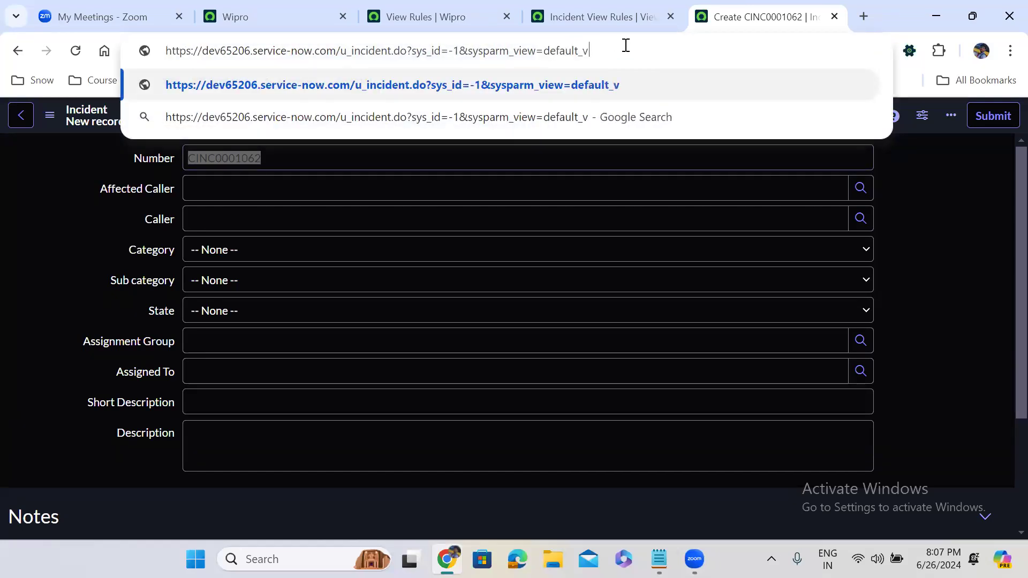
text(iew)
key(Return)
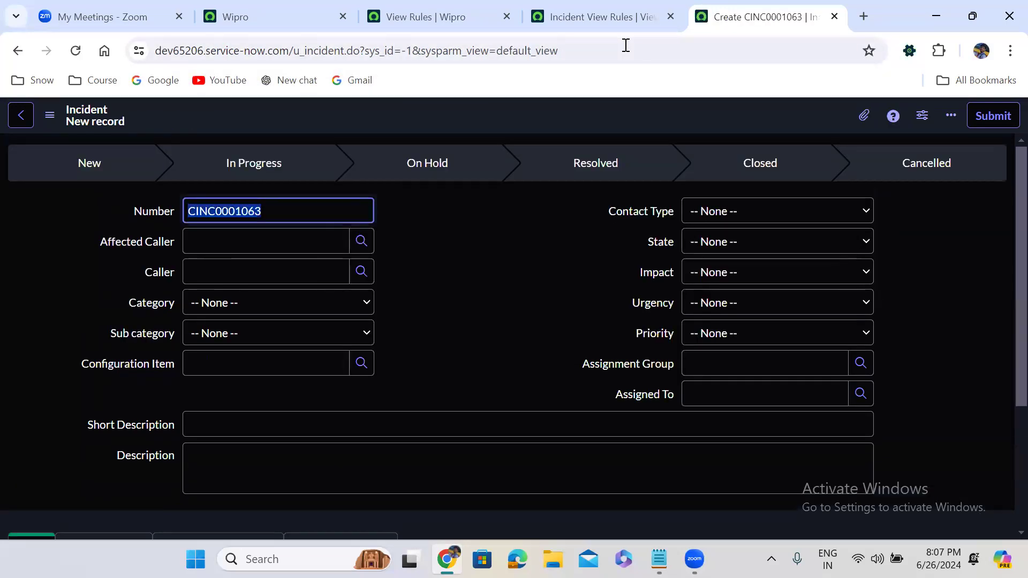
Step: Load the form in the Major_Incident view, then trim the URL to the instance root
click(572, 7)
click(395, 419)
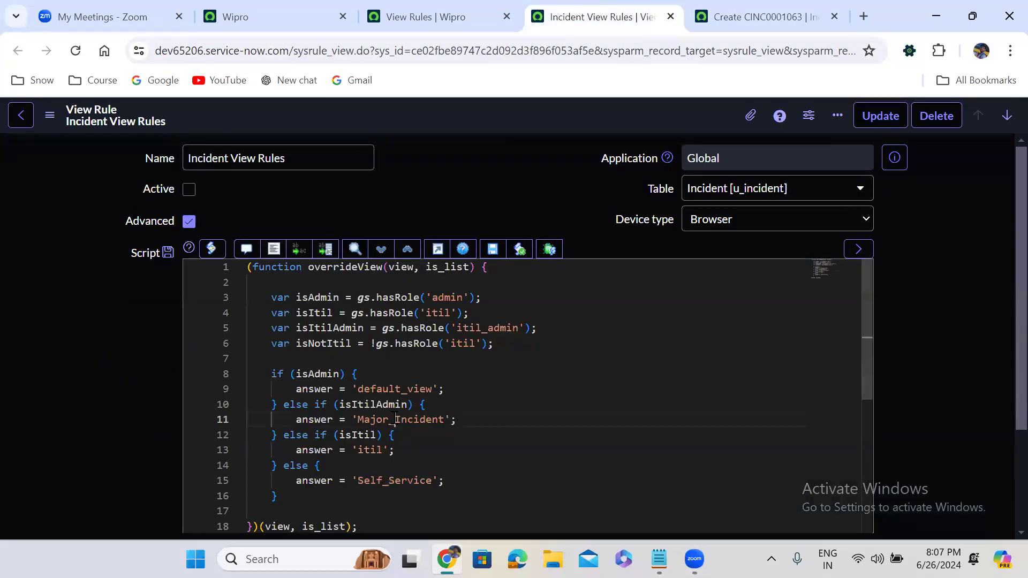
double_click(395, 419)
key(ctrl+c)
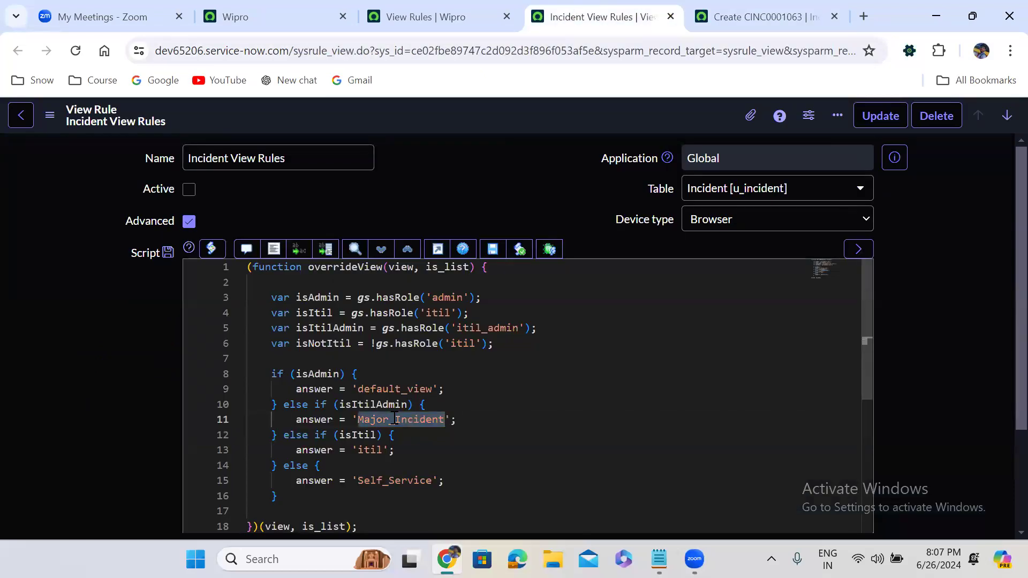
click(750, 16)
double_click(505, 50)
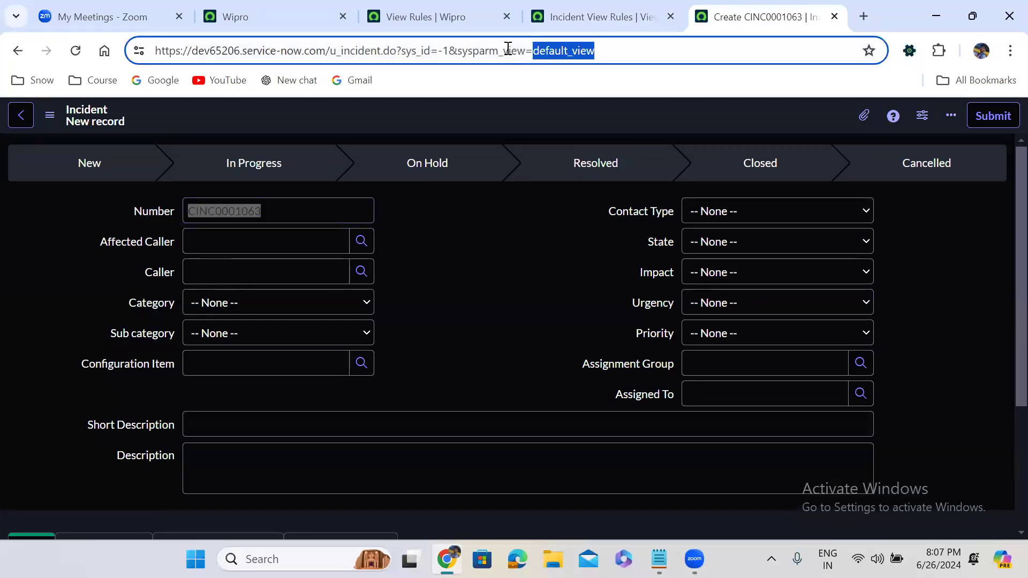
key(ctrl+v)
key(Return)
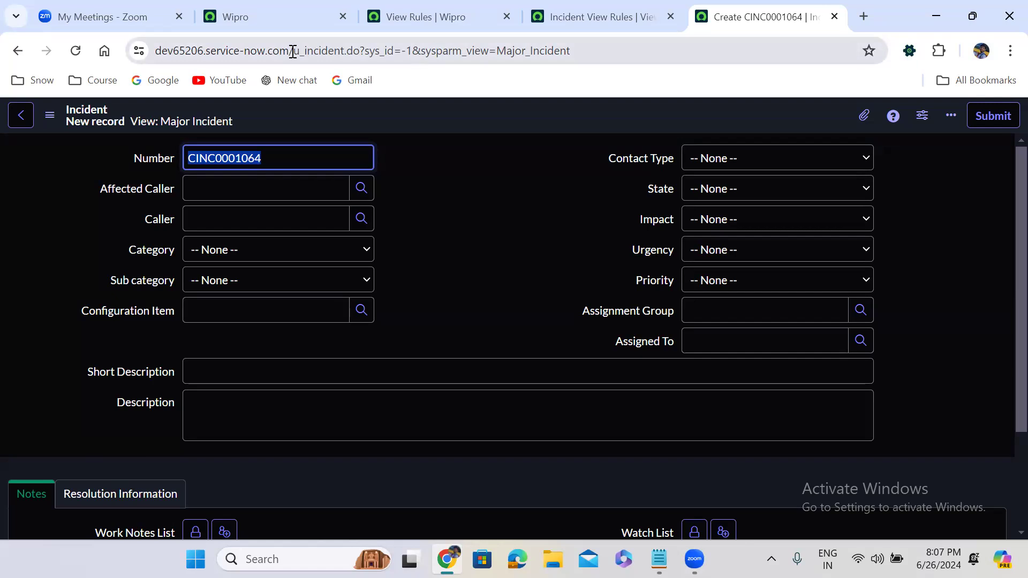
drag(295, 51, 660, 45)
key(ctrl+c)
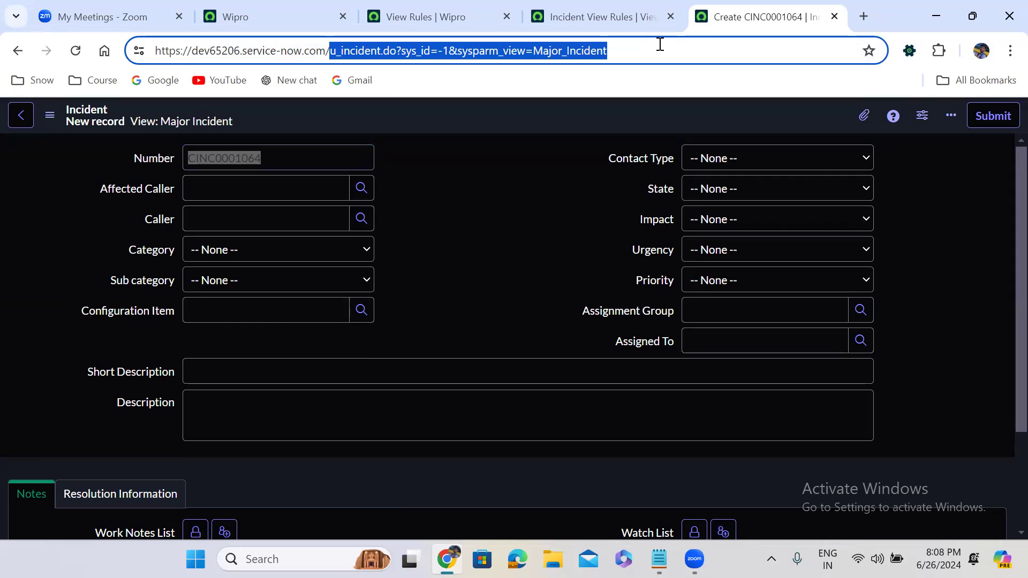
key(BackSpace)
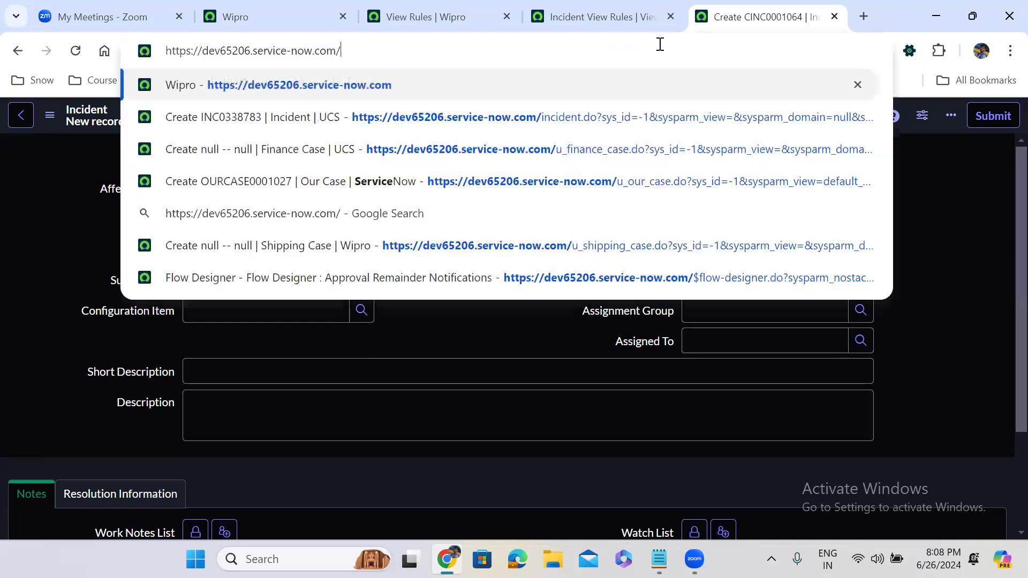
Step: Find 'custom in' in the navigator and open the Create New module record
click(284, 5)
click(98, 119)
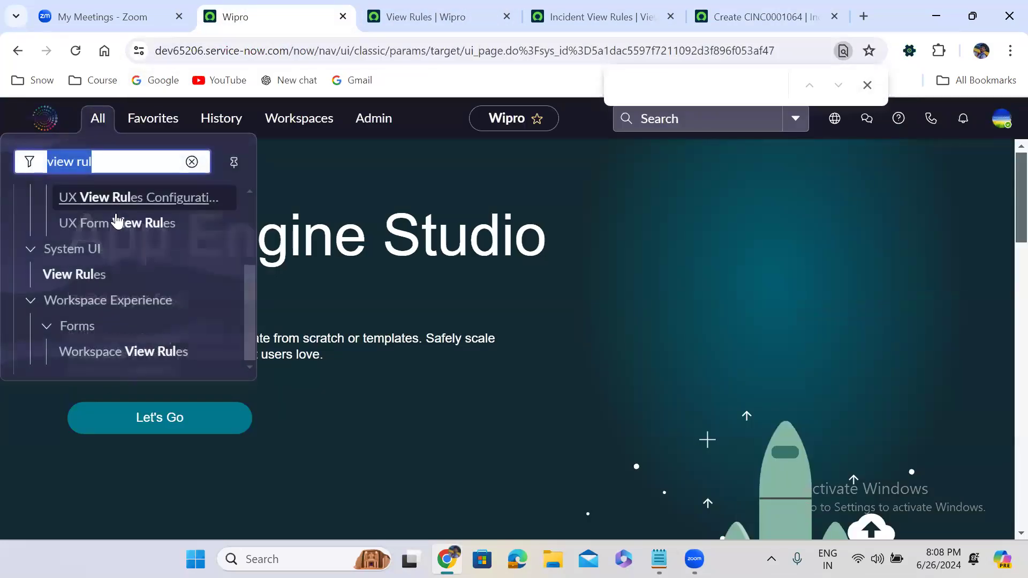
text(custom in)
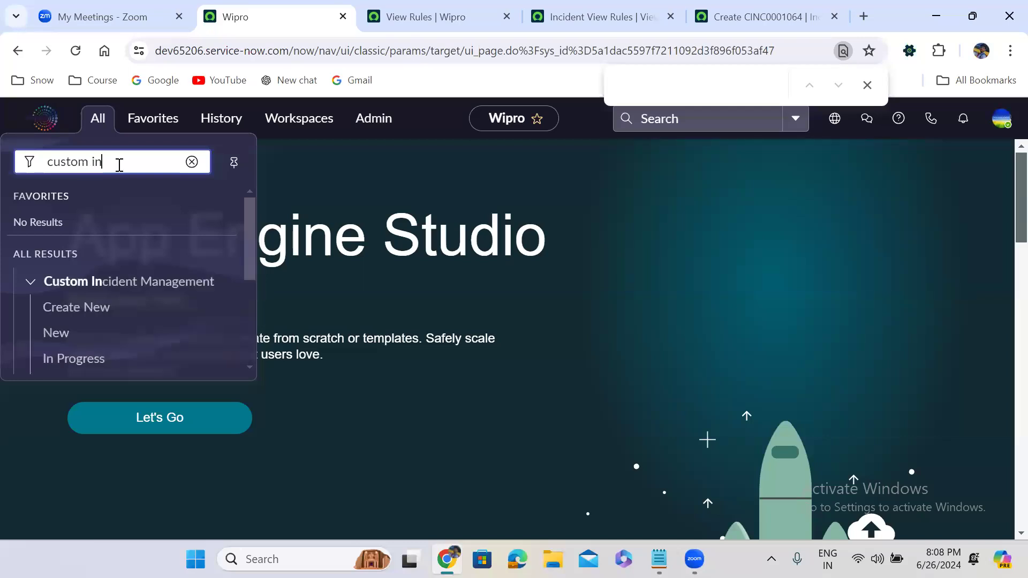
click(201, 308)
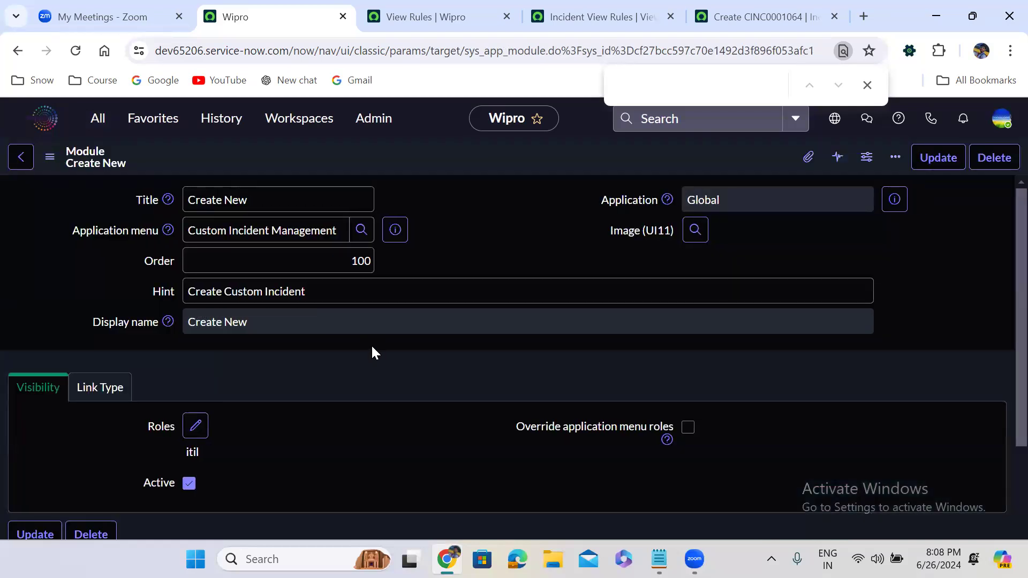
Step: View the Create New classic mobile module in a new tab, then return
scroll(373, 352, down, 5)
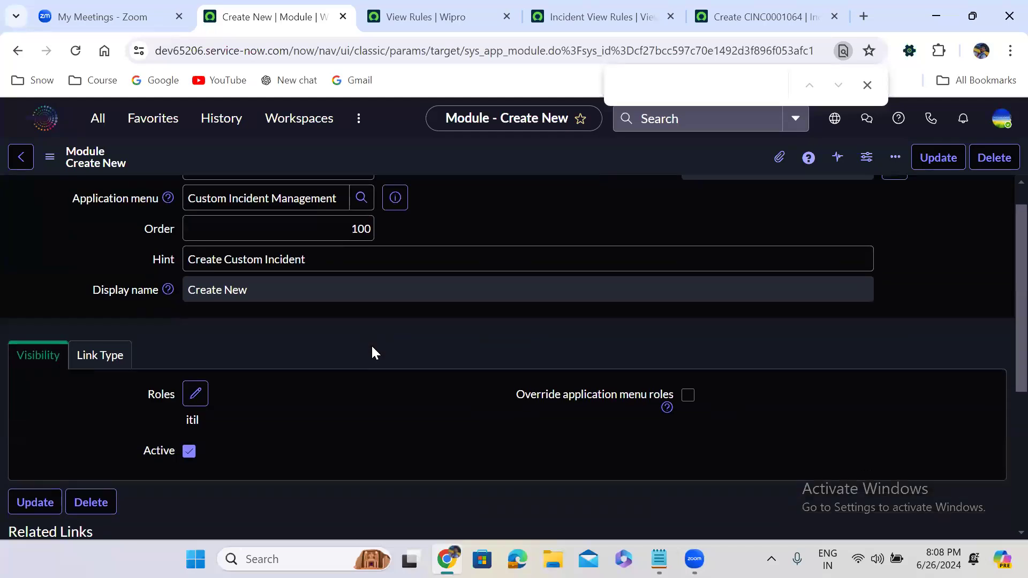
click(373, 348)
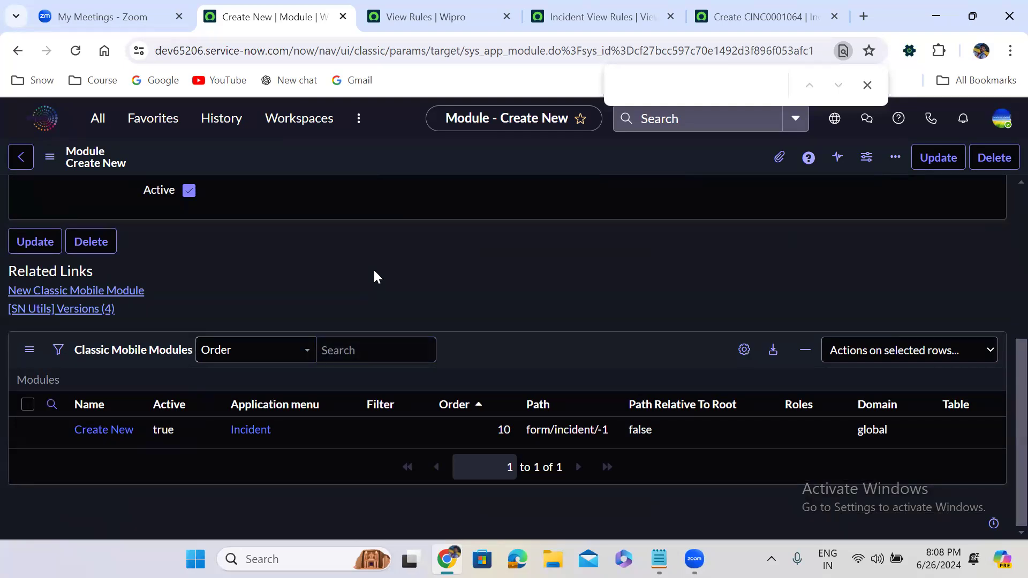
ctrl+click(92, 435)
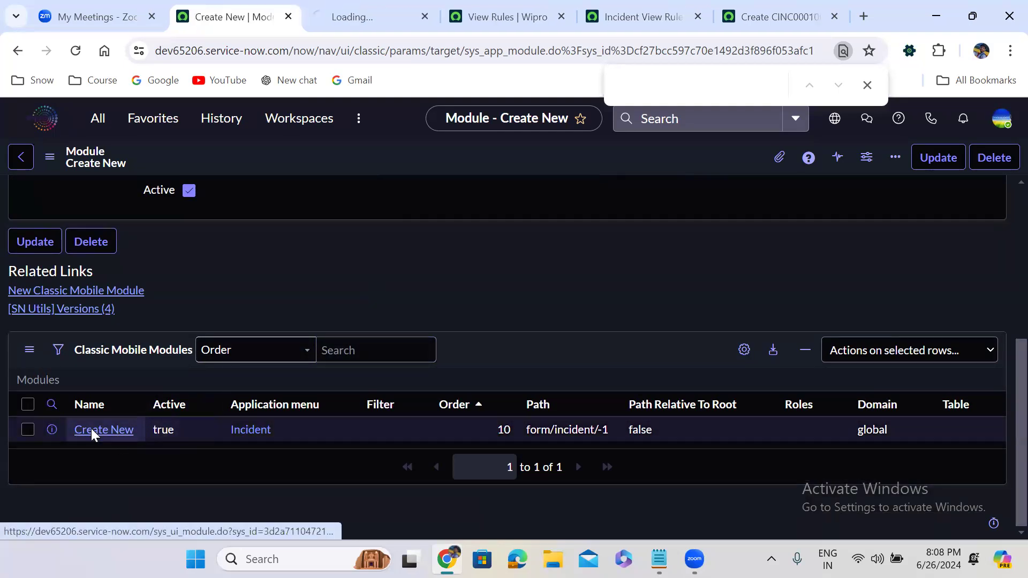
click(348, 7)
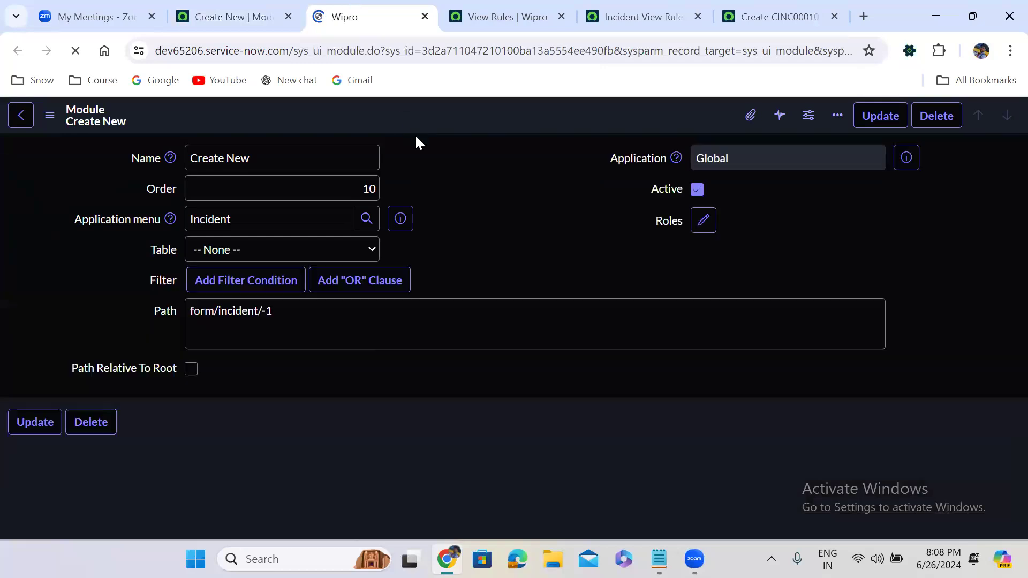
click(448, 229)
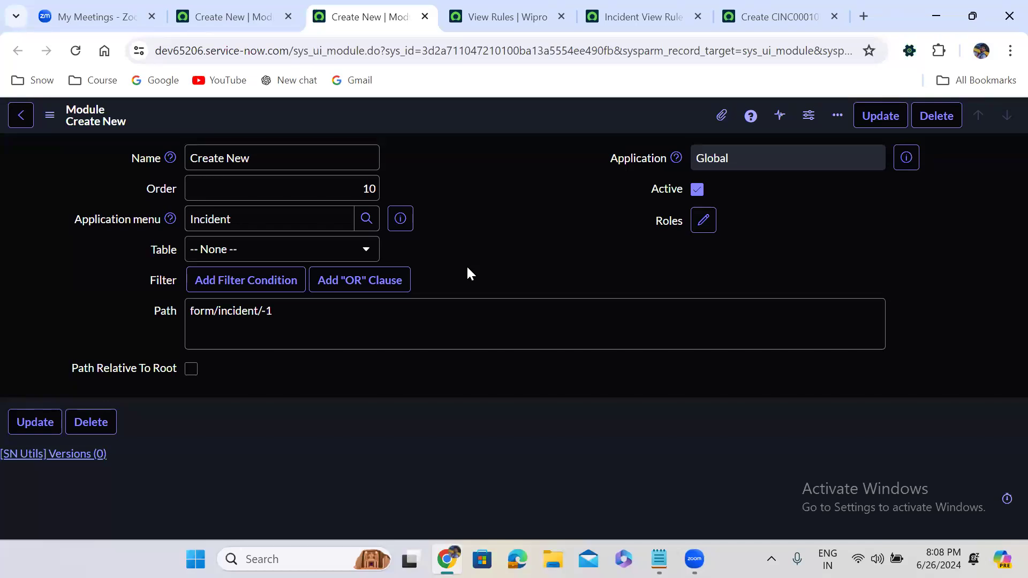
click(242, 10)
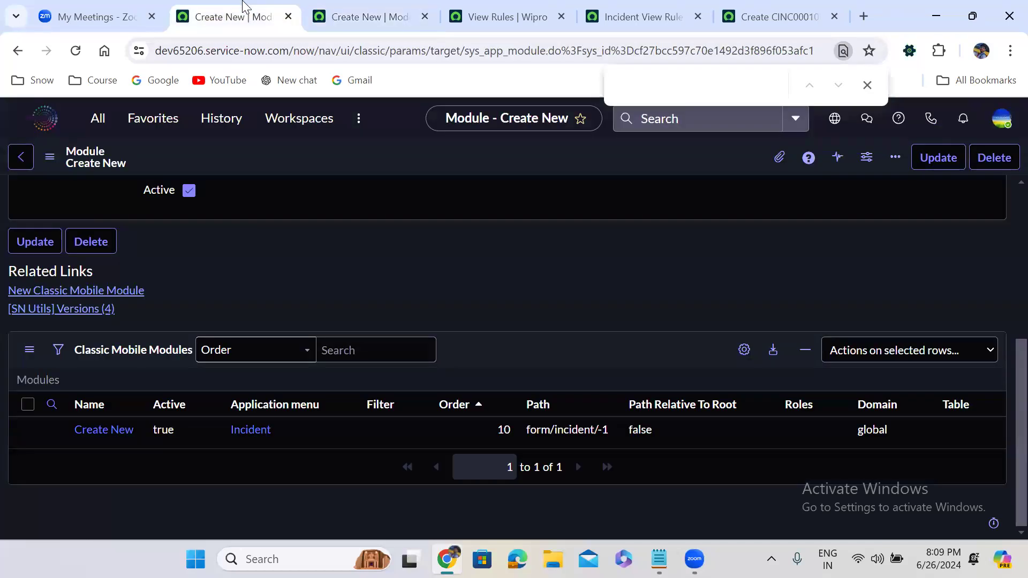
Step: Set Link type to URL (from Arguments:), paste the Major_Incident u_incident.do URL, and save
scroll(331, 210, up, 5)
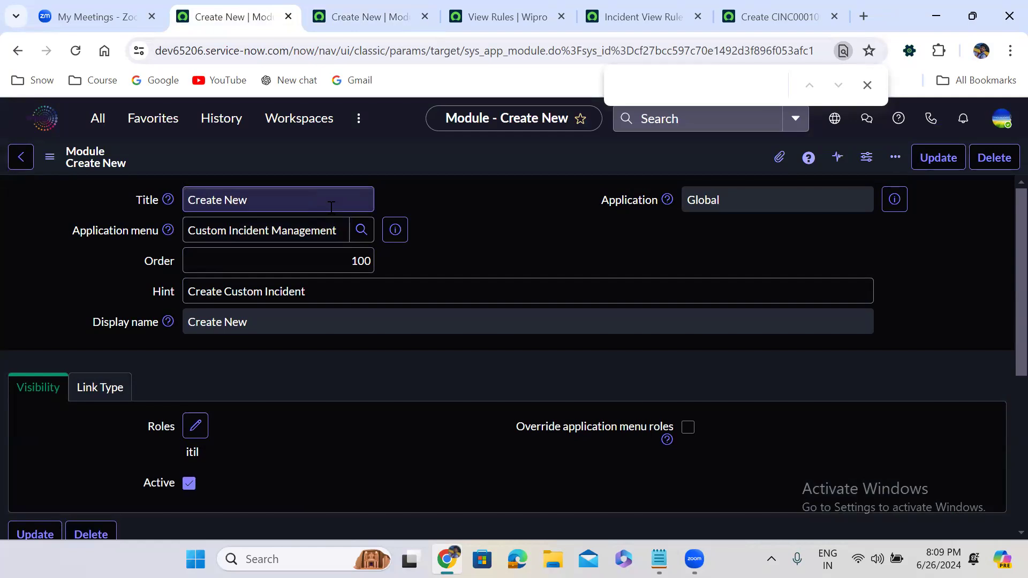
scroll(330, 208, down, 3)
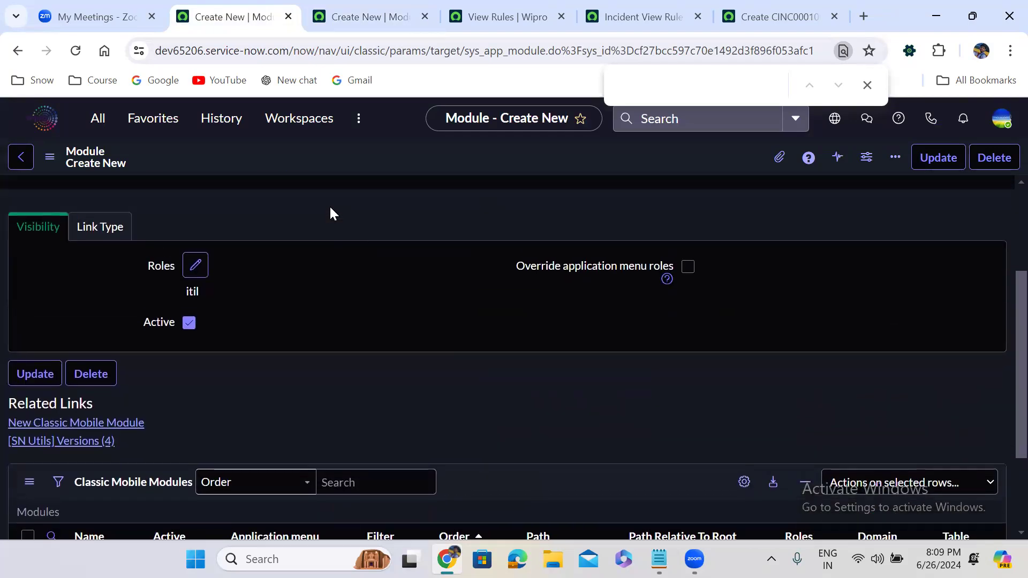
click(92, 230)
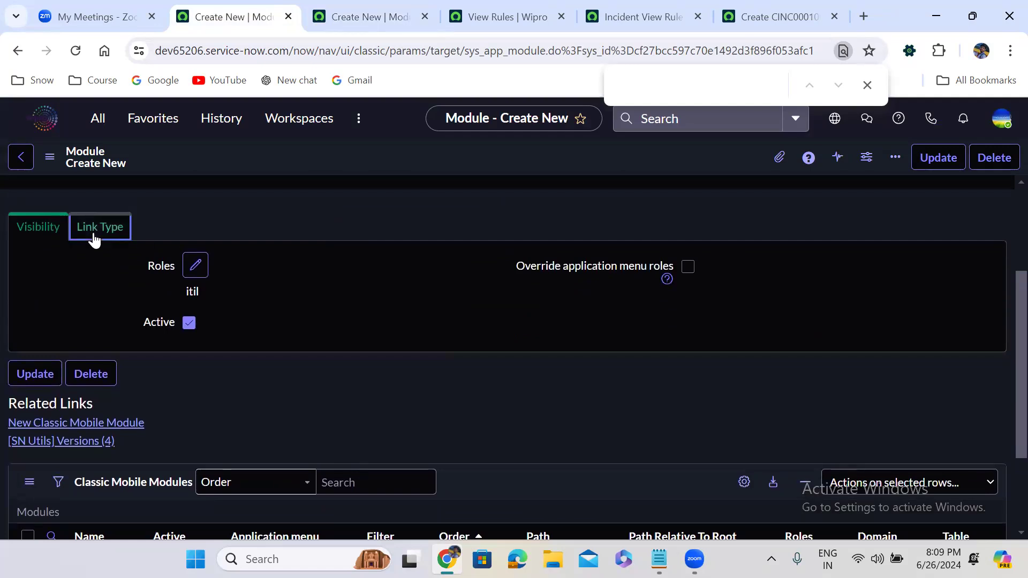
click(250, 307)
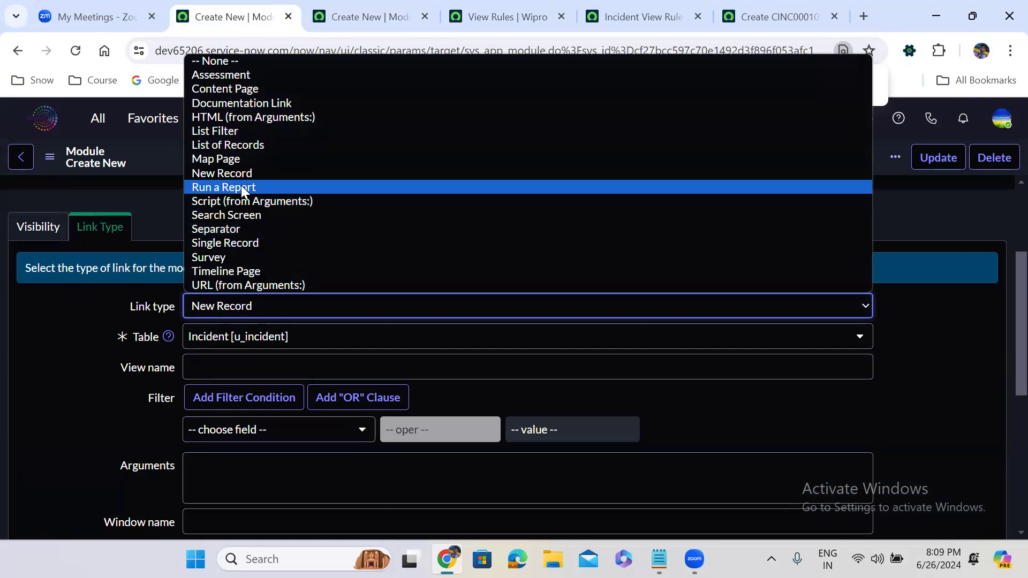
click(264, 286)
click(229, 338)
key(ctrl+v)
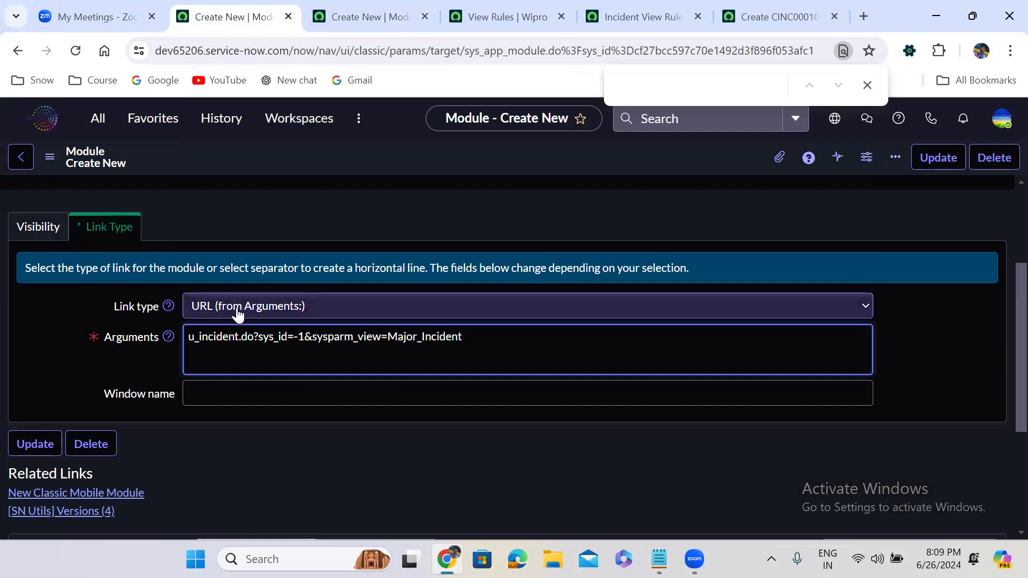
right_click(512, 155)
click(533, 163)
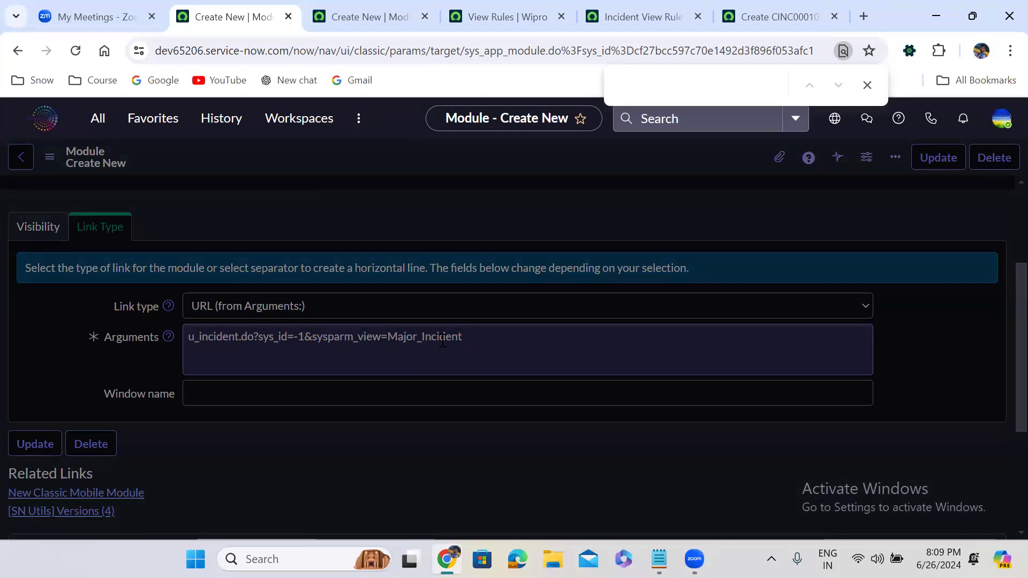
Step: Test the URL in another tab, getting blank incident CINC0001065 in Major Incident view
click(787, 13)
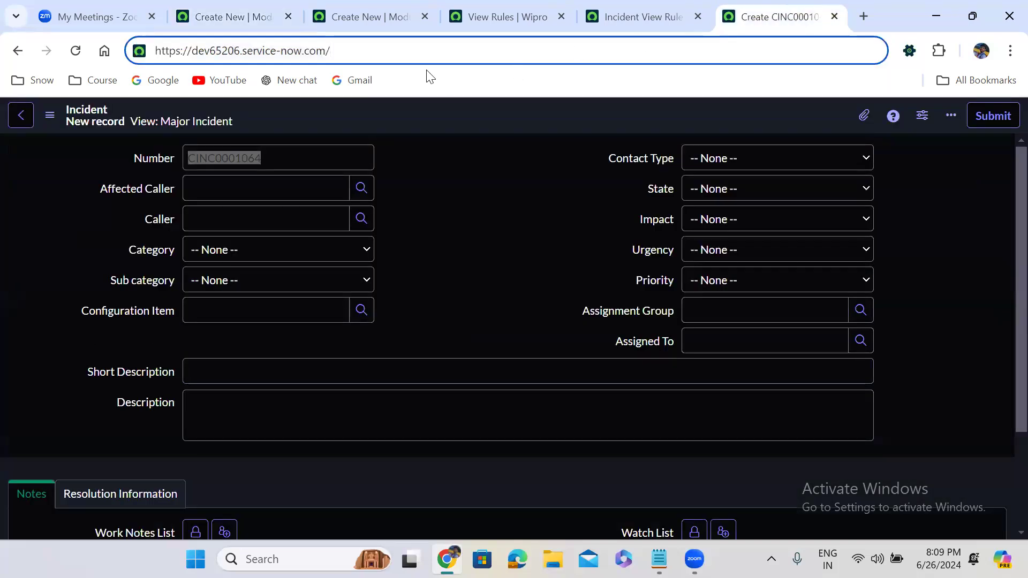
key(ctrl+v)
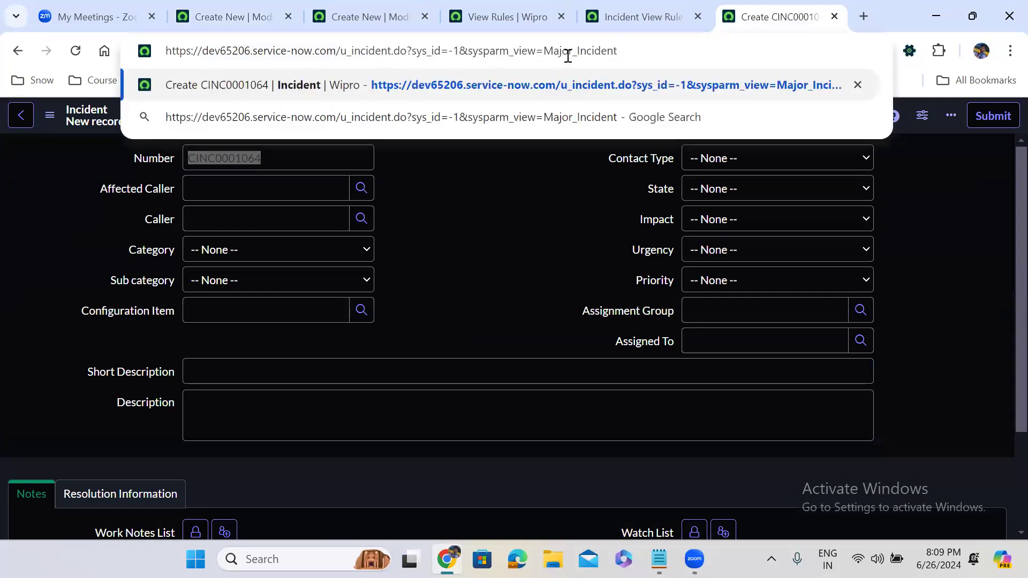
key(Return)
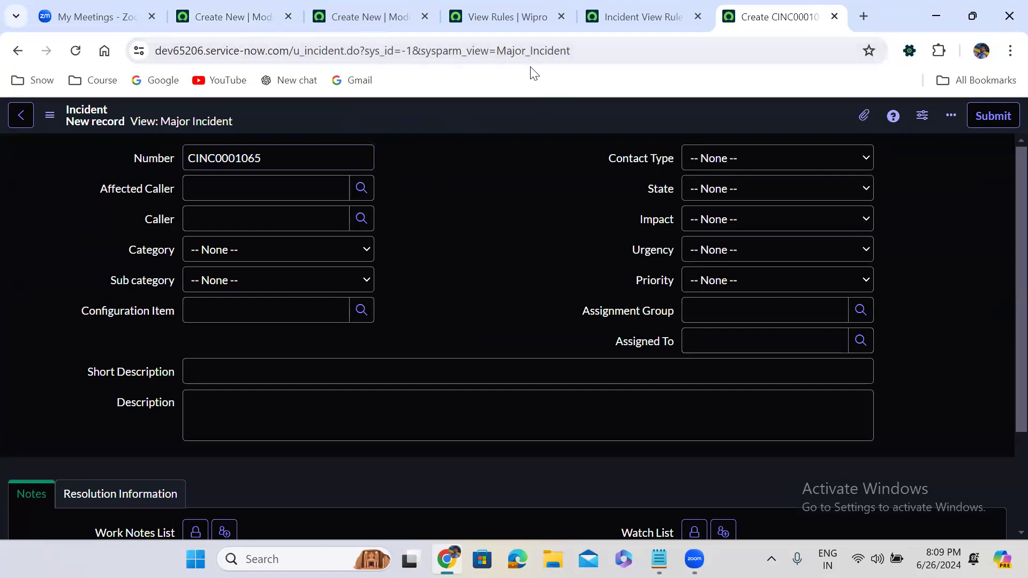
Step: Run Create New under Custom Incident Management from the navigator
click(231, 13)
click(97, 117)
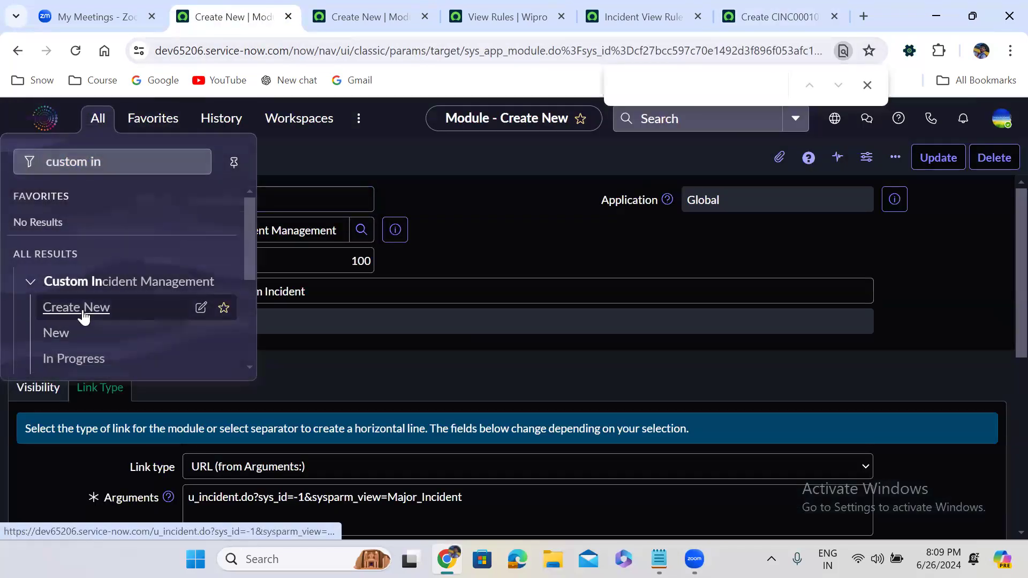
click(83, 312)
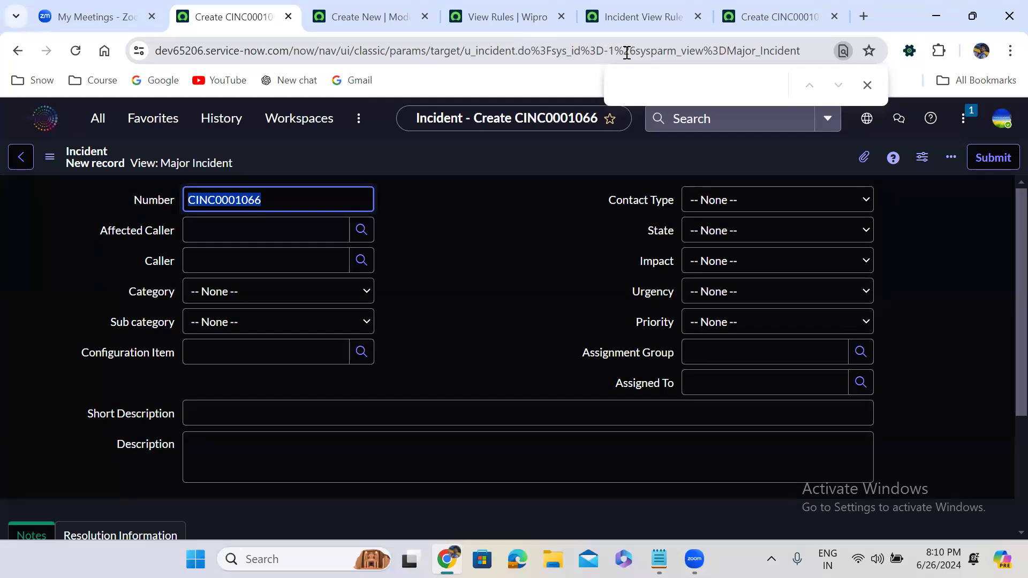
drag(530, 52, 550, 51)
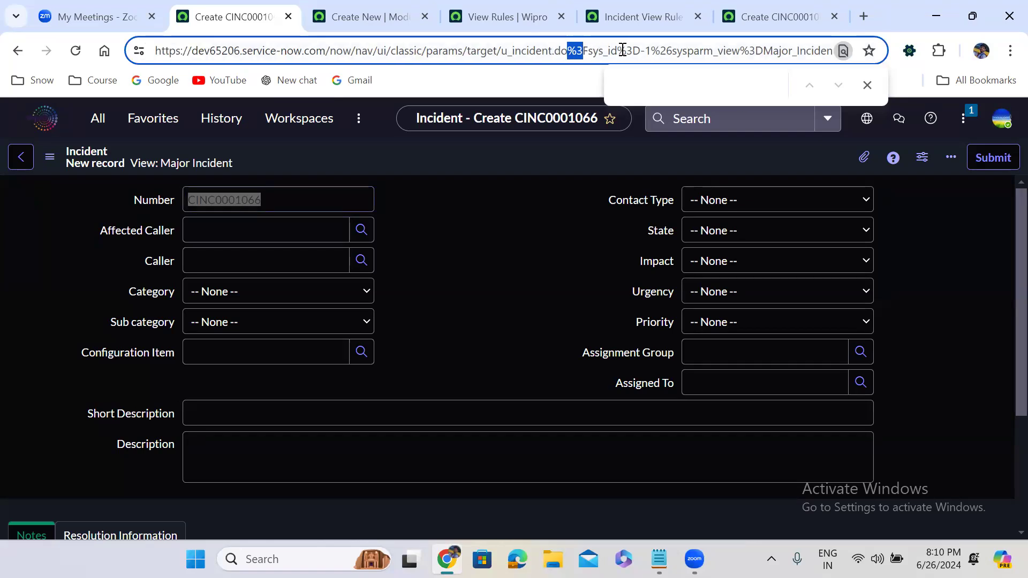
click(589, 51)
drag(616, 51, 641, 52)
click(654, 52)
drag(654, 52, 676, 51)
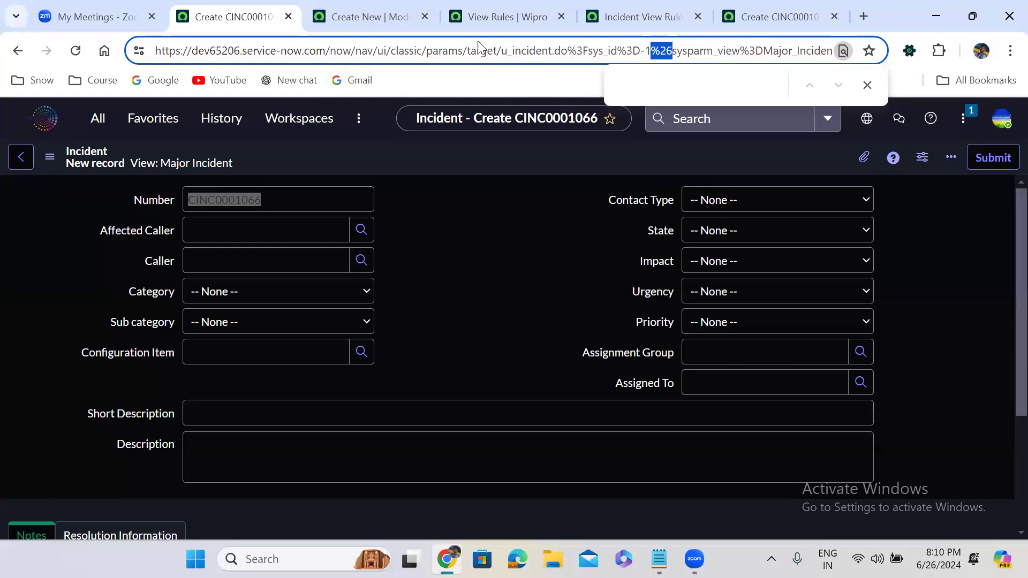
click(518, 256)
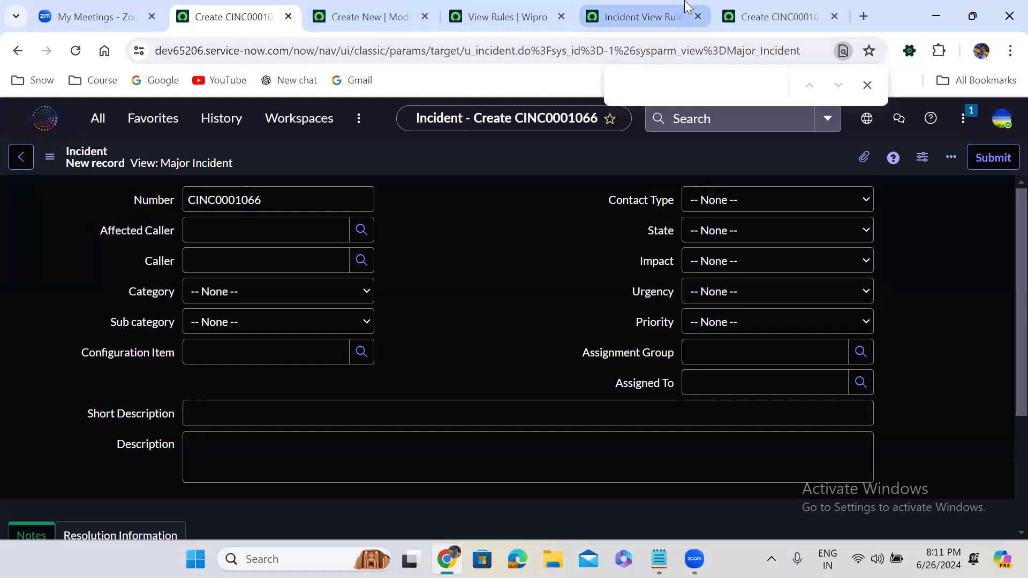
click(386, 7)
Step: Close tabs to the right of the module tab and load sys_user_list.do
right_click(388, 8)
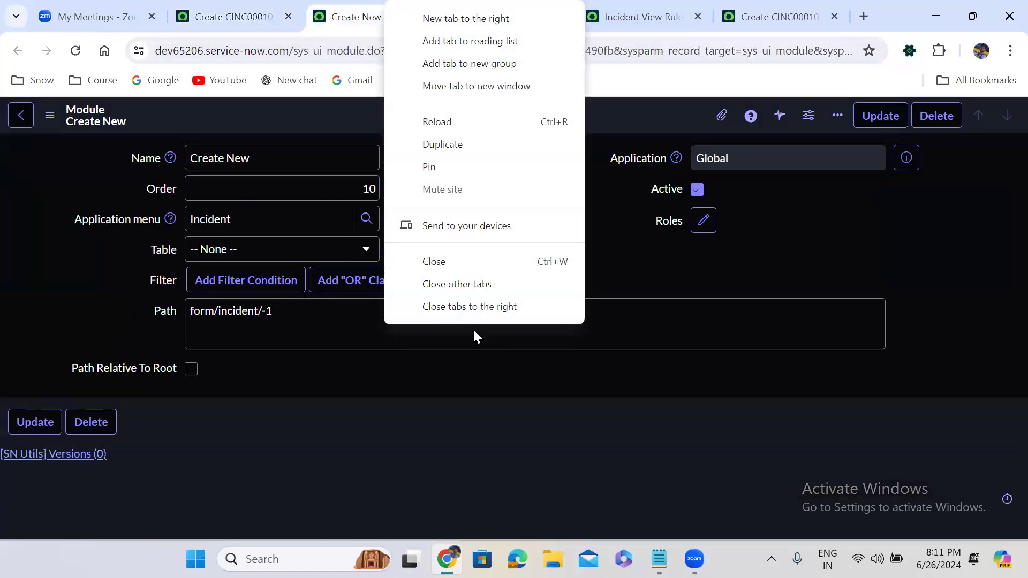
click(476, 313)
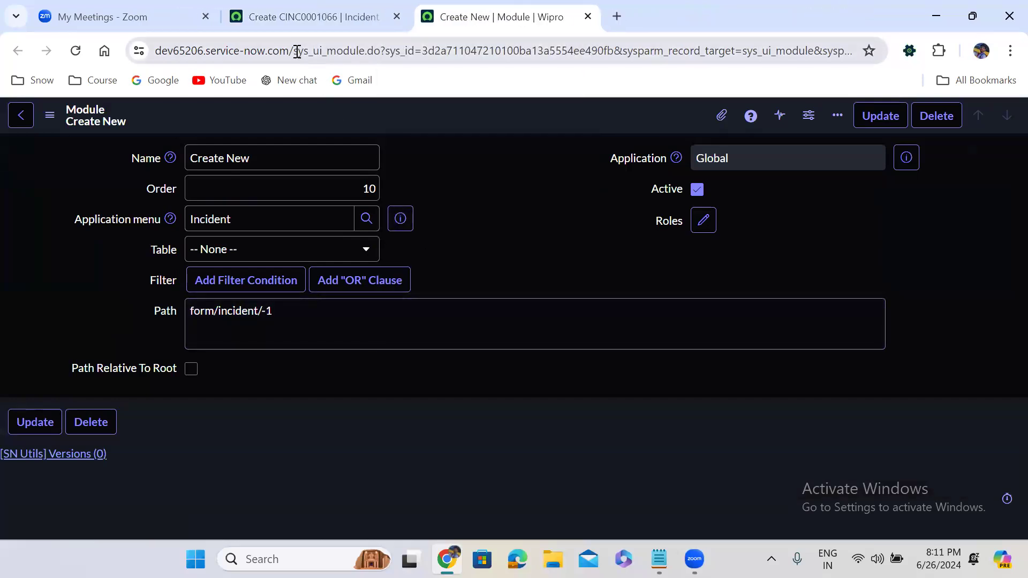
drag(296, 51, 488, 50)
drag(808, 19, 1004, 7)
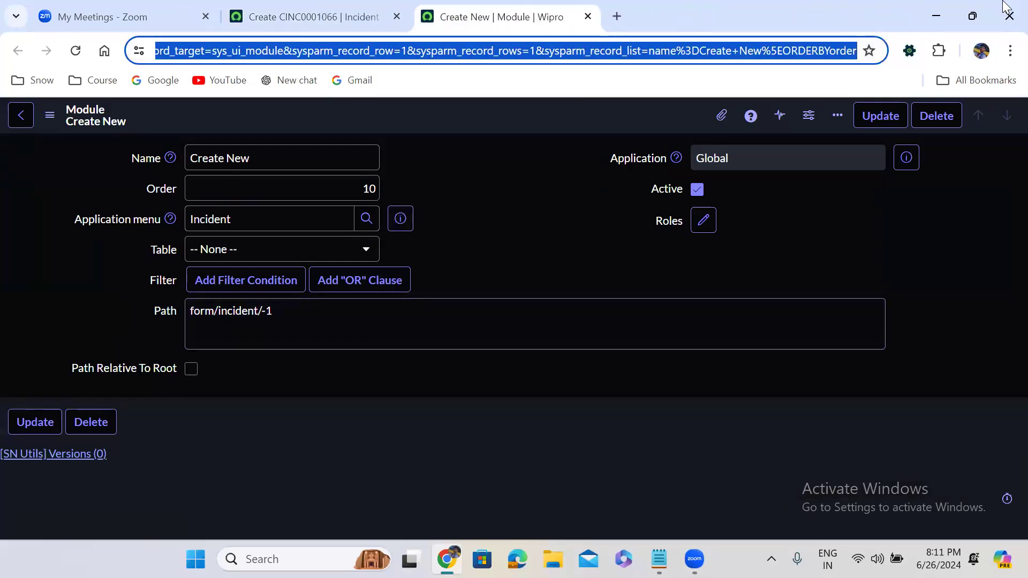
key(BackSpace)
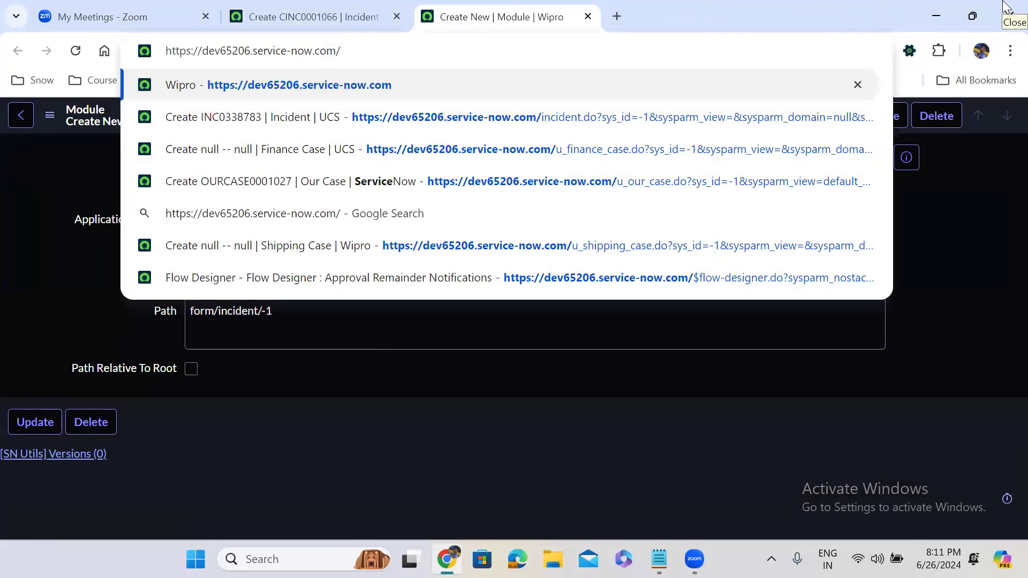
text(sys)
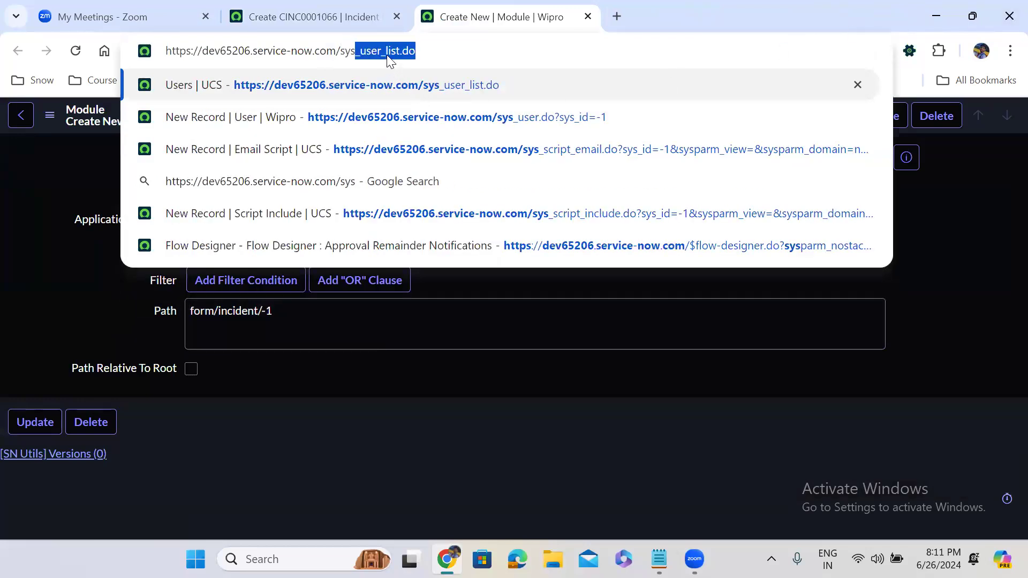
text(_user)
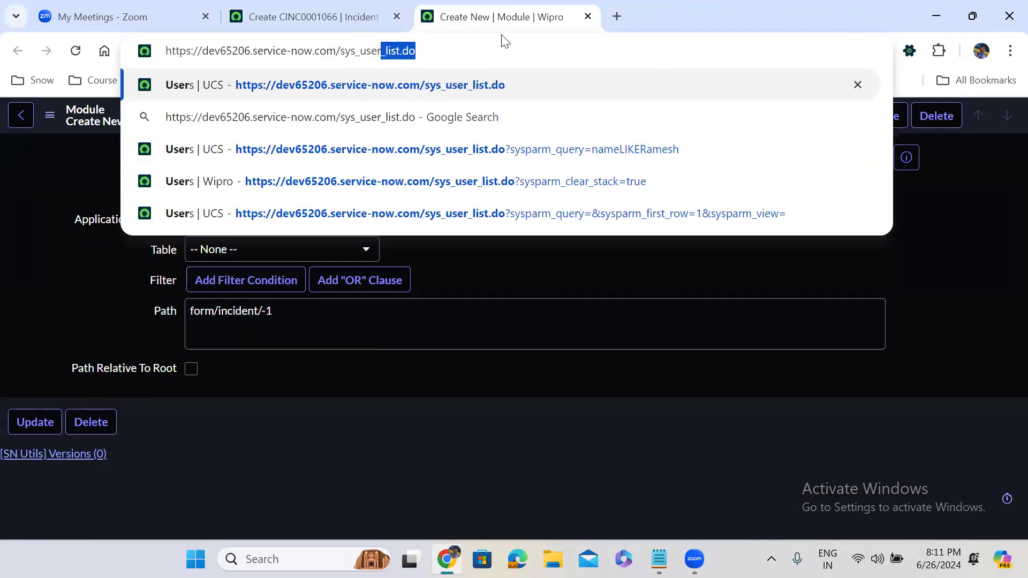
key(BackSpace)
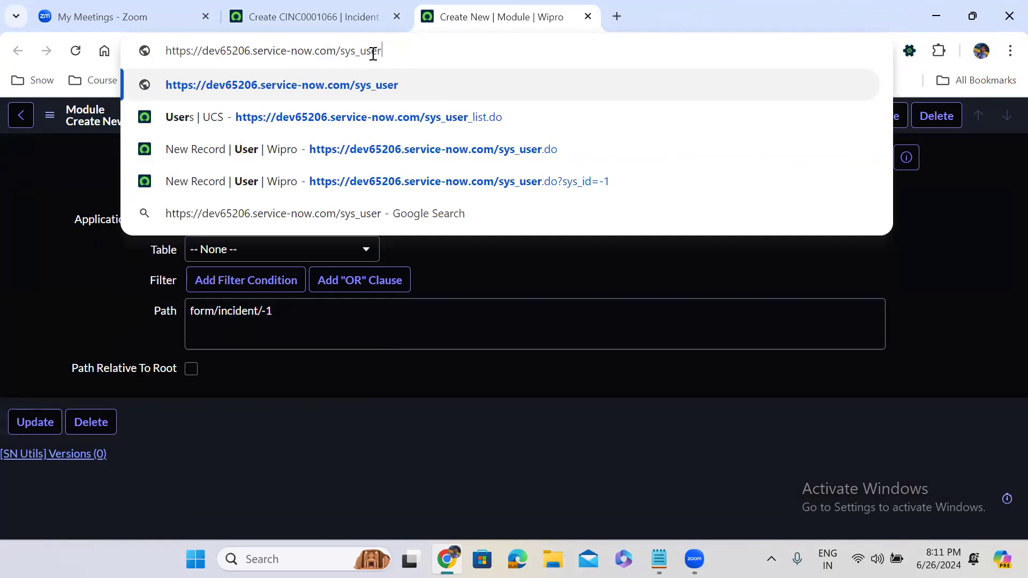
text(_)
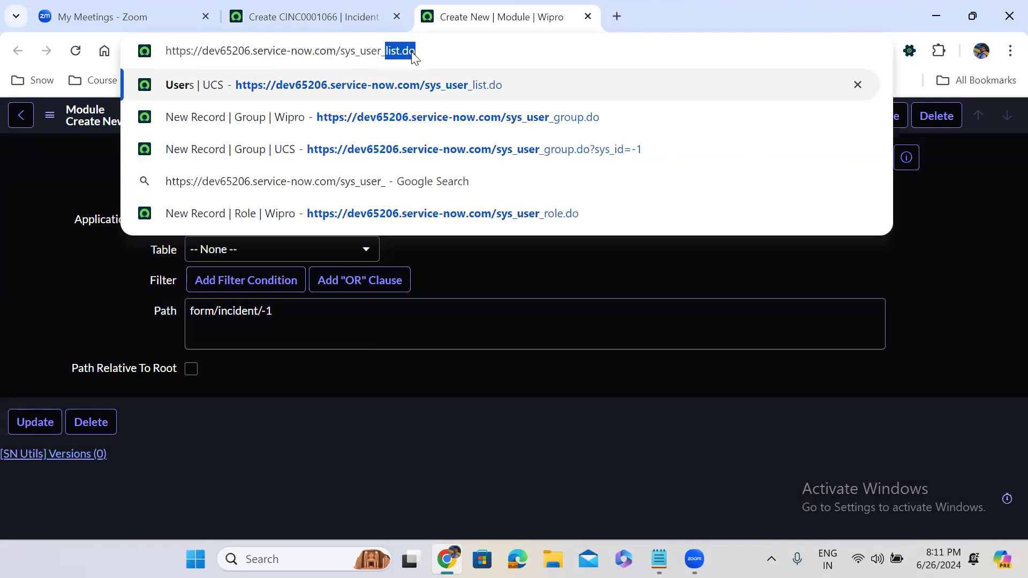
click(428, 52)
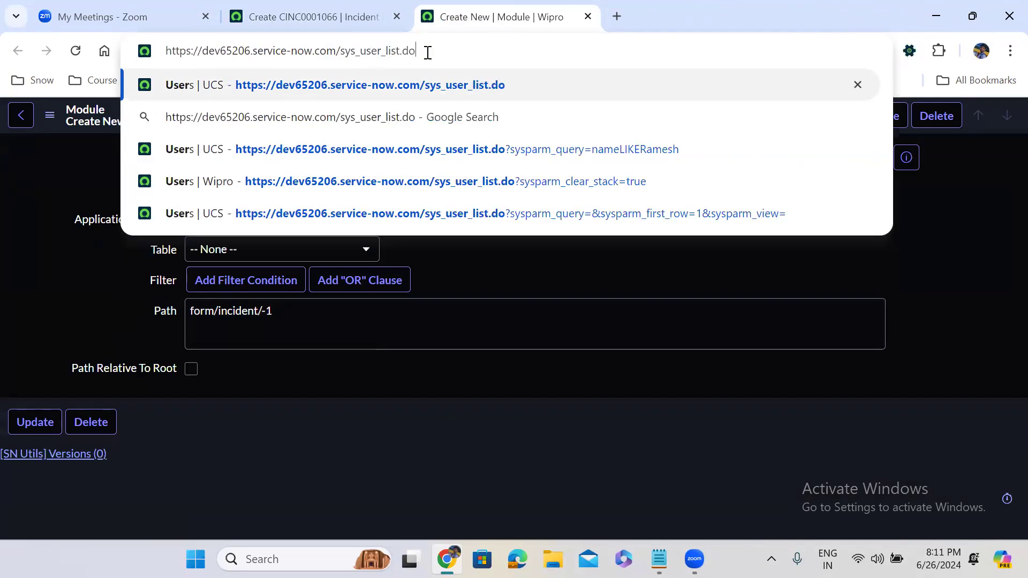
key(Return)
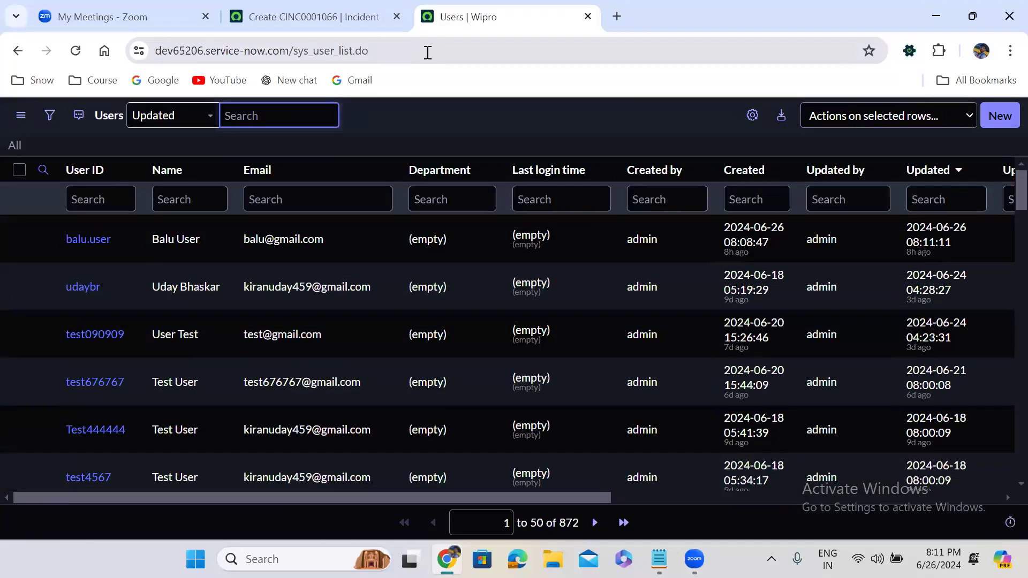
Step: Change the address to u_incident_list.do to list all custom incidents
drag(294, 51, 337, 53)
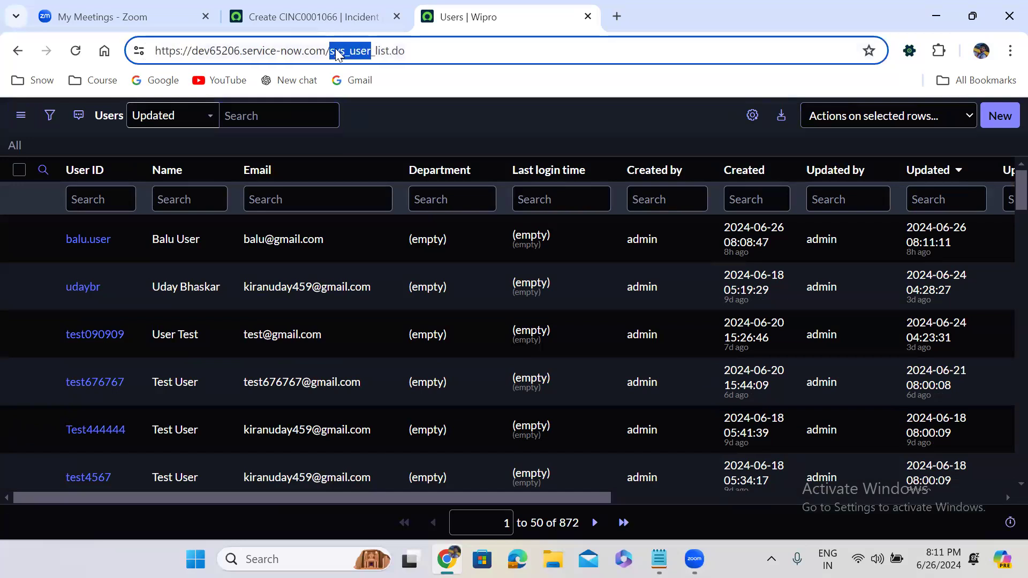
text(u_inci)
text(deny)
text(t)
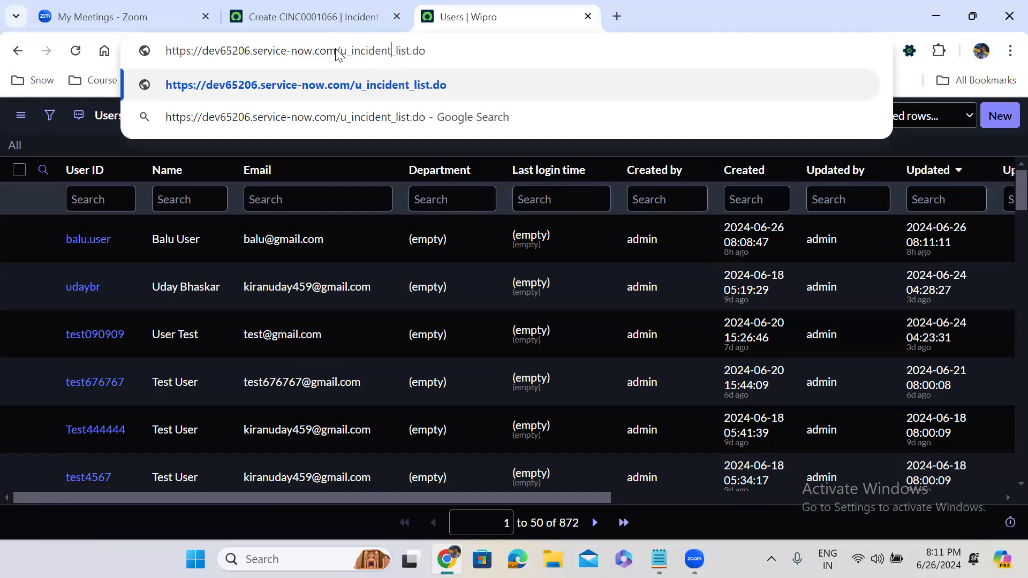
key(Return)
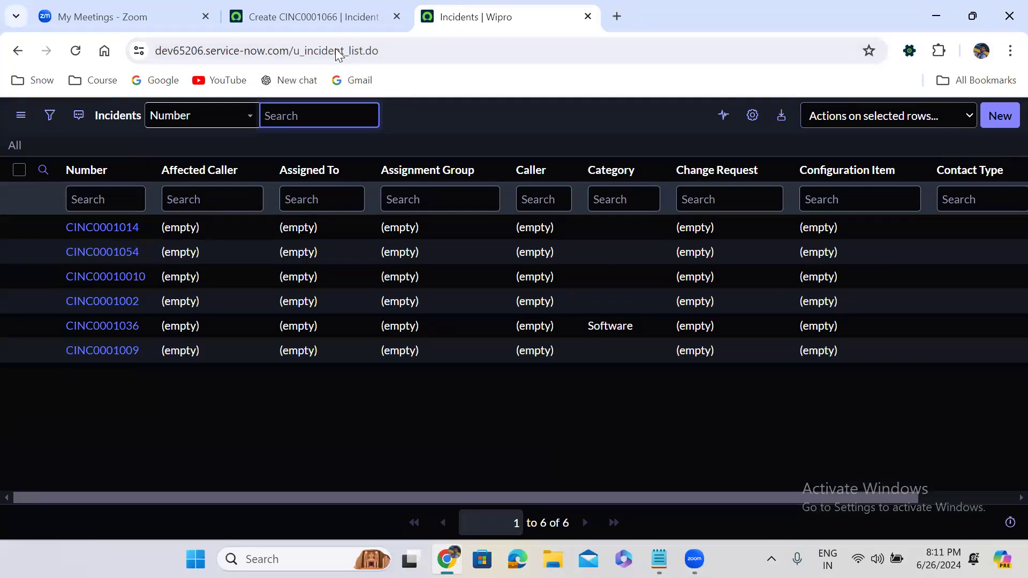
Step: Filter u_incident_list.do with ?sysparm_query=u_state=New to show only CINC0001054, then trim the address to the base URL
drag(301, 50, 290, 50)
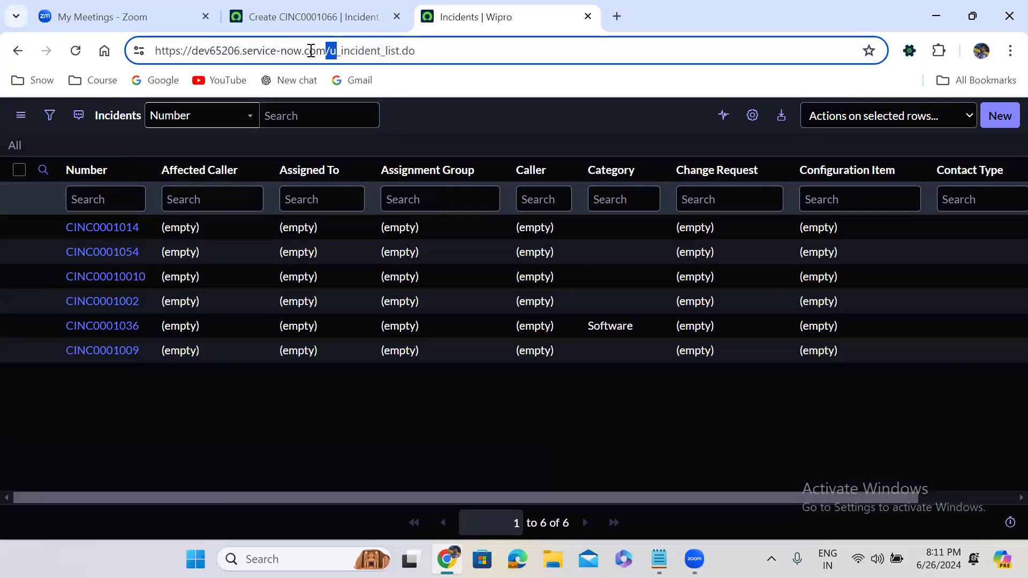
click(335, 58)
click(429, 50)
text(?)
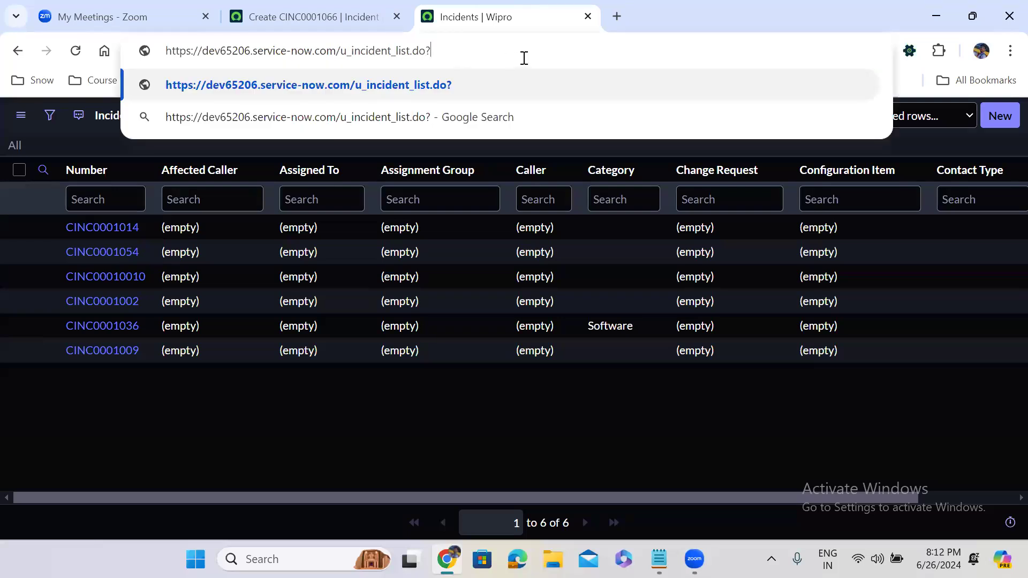
text(sys)
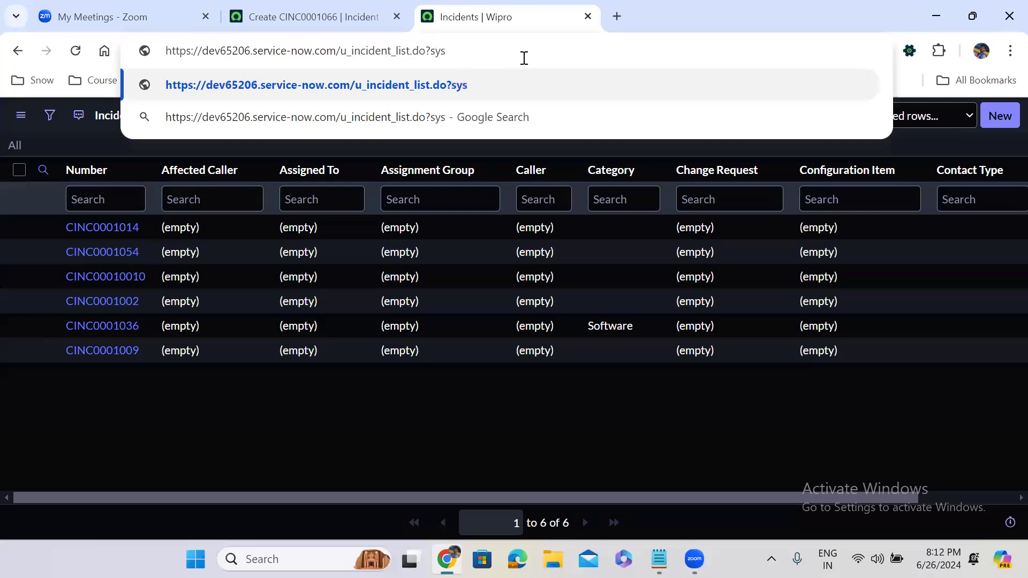
text(parm)
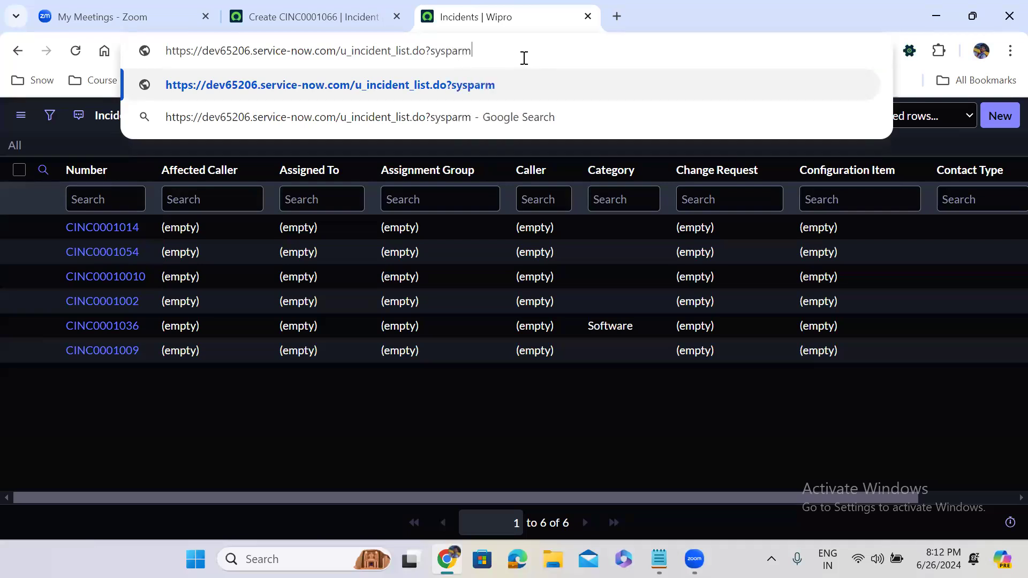
text(_query)
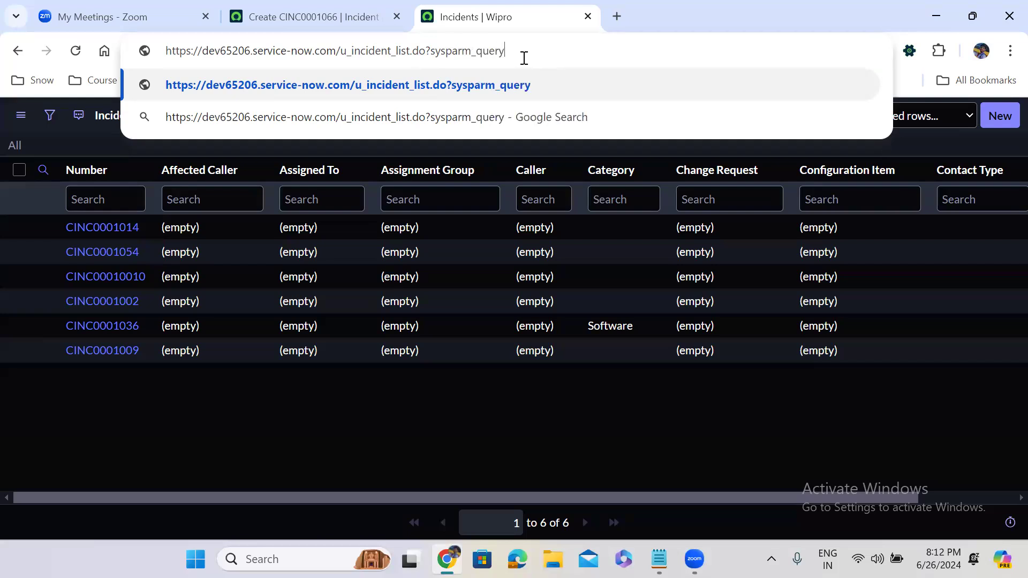
text(=u_)
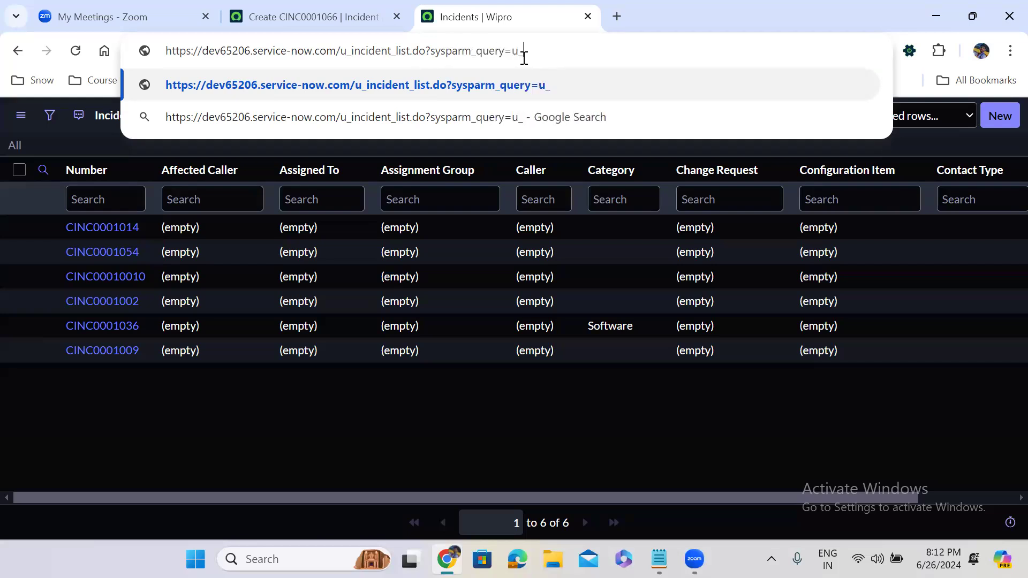
text(state=Ne)
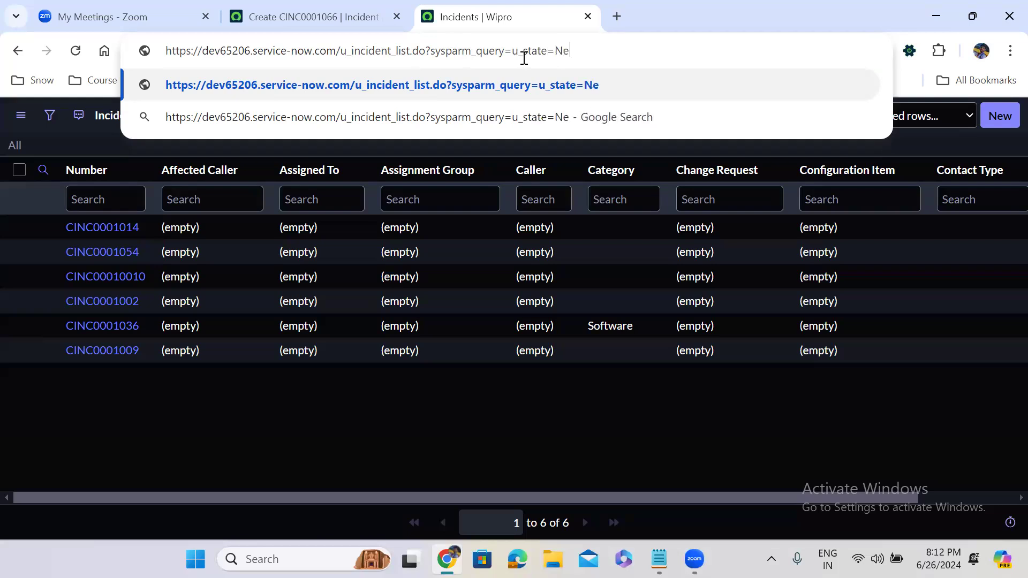
text(w)
key(Return)
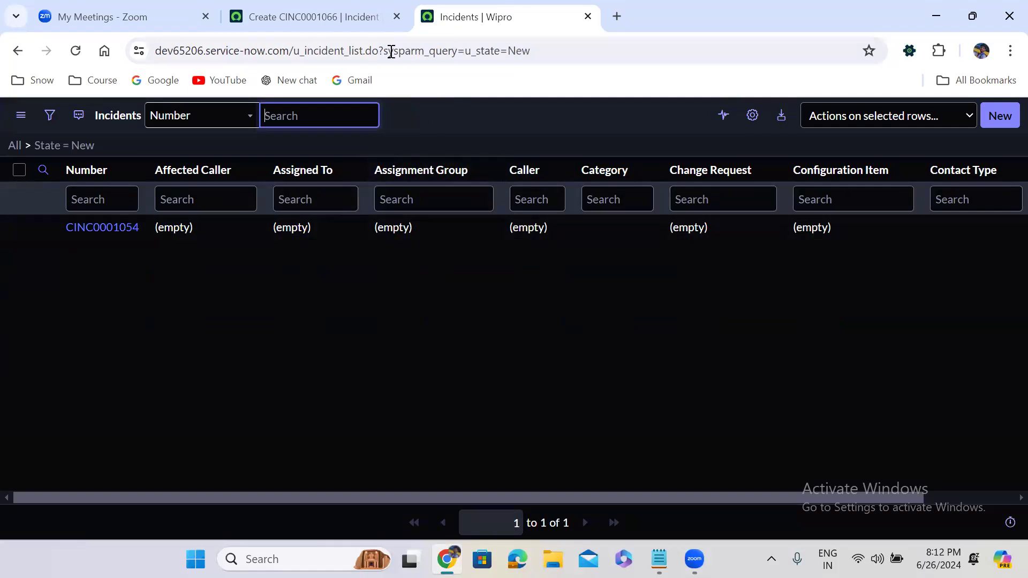
drag(306, 50, 621, 11)
key(ctrl+c)
key(BackSpace)
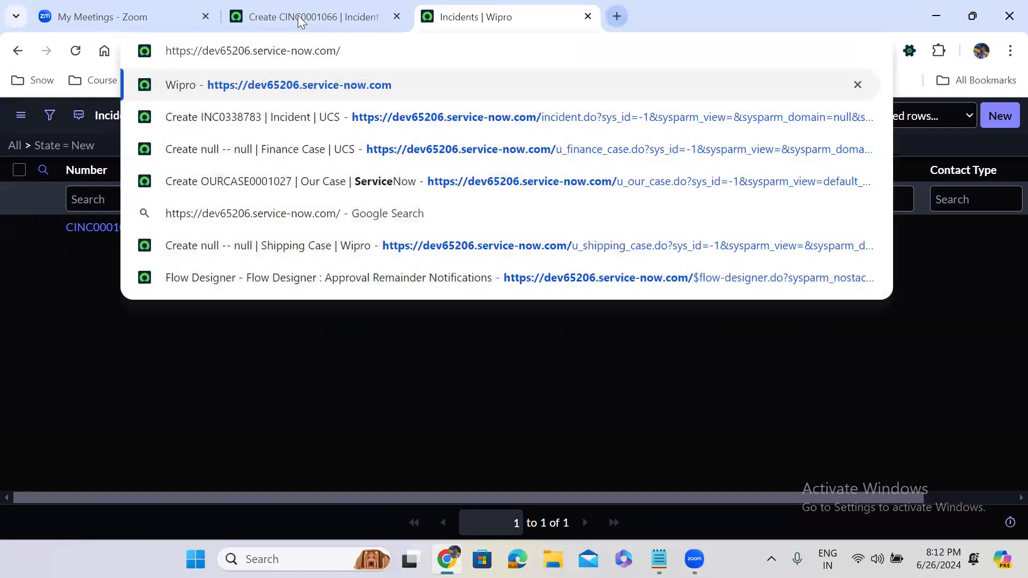
Step: Open the New module's record and set its Link type to URL (from Arguments:)
click(254, 5)
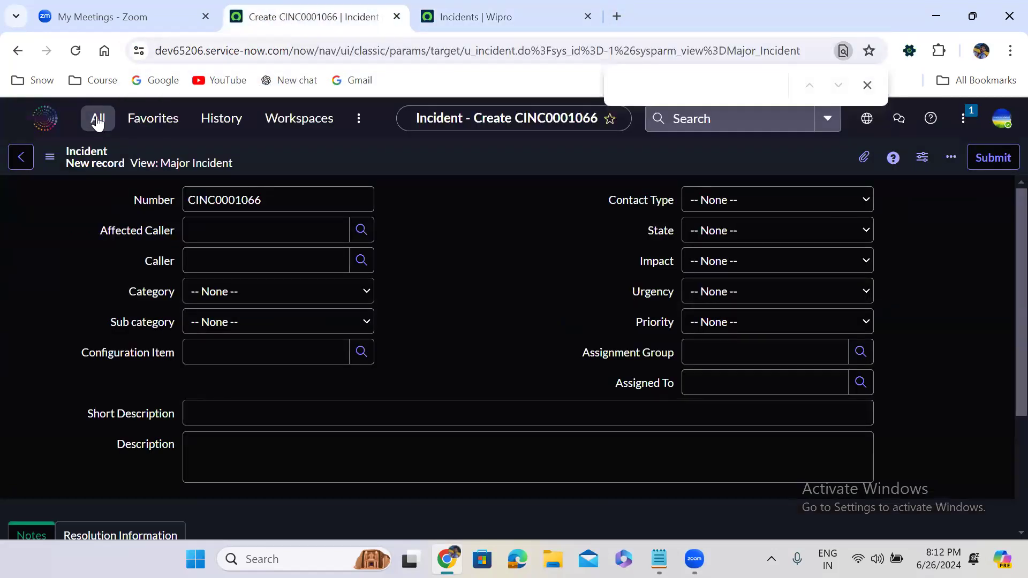
click(97, 119)
click(201, 332)
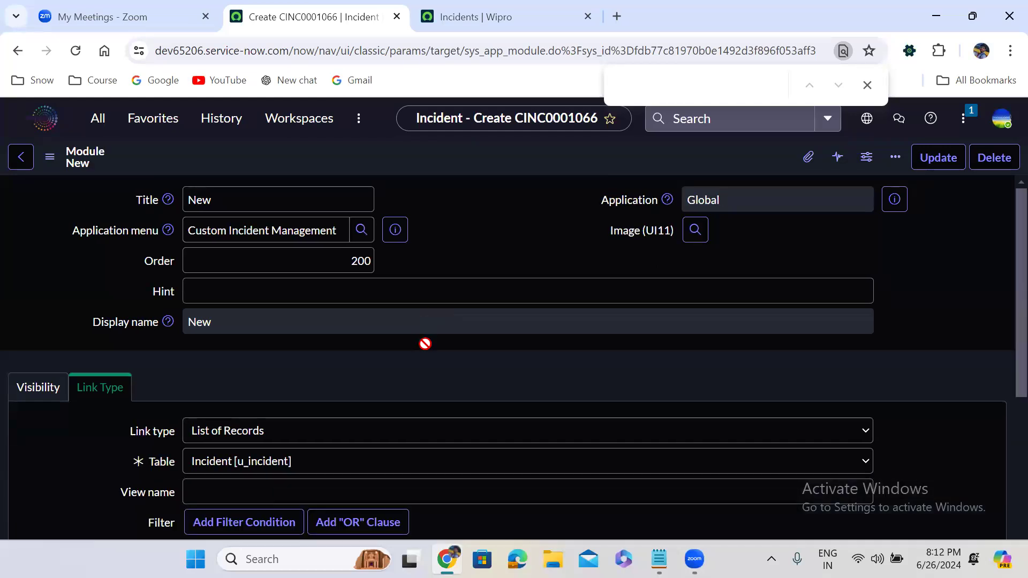
scroll(425, 342, down, 5)
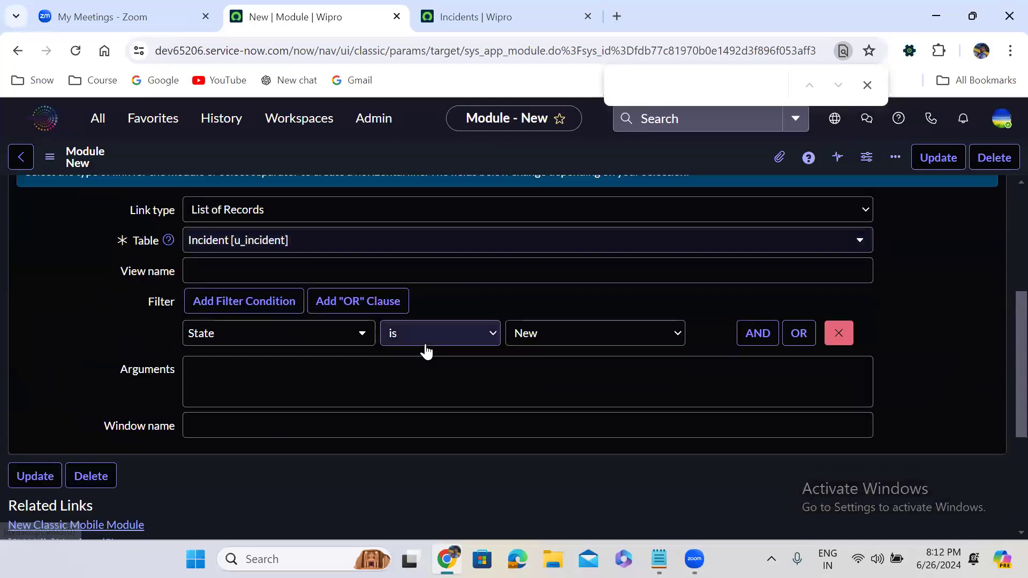
click(289, 211)
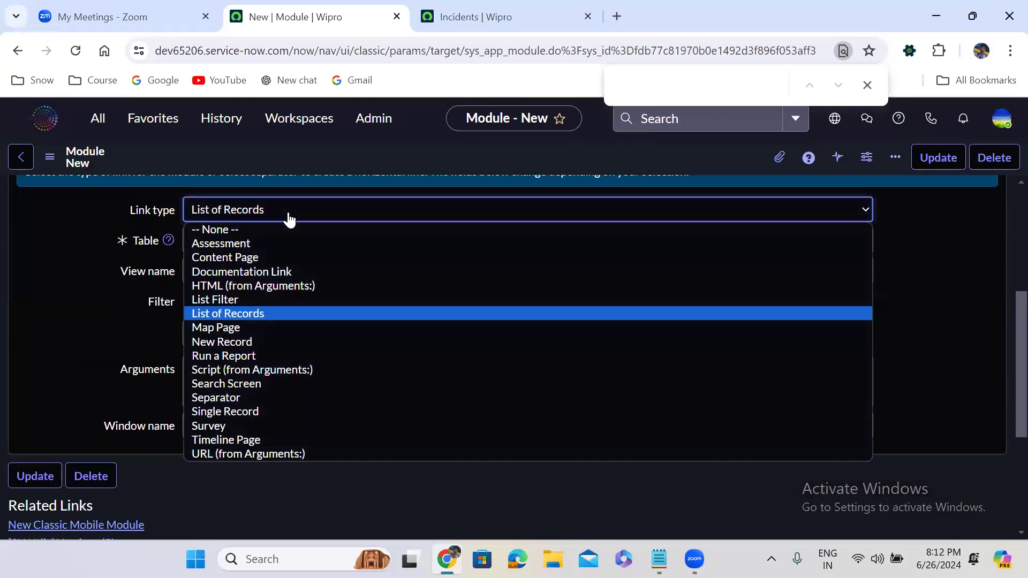
click(281, 456)
Step: Paste u_incident_list.do?sysparm_query=u_state=New into Arguments and save the module
click(213, 252)
key(ctrl+v)
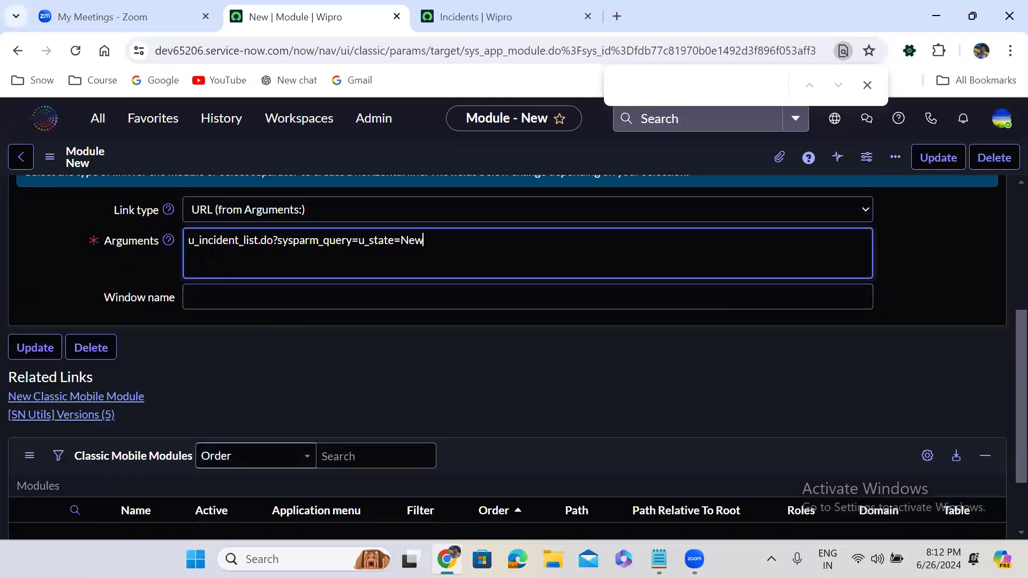
right_click(666, 150)
click(696, 163)
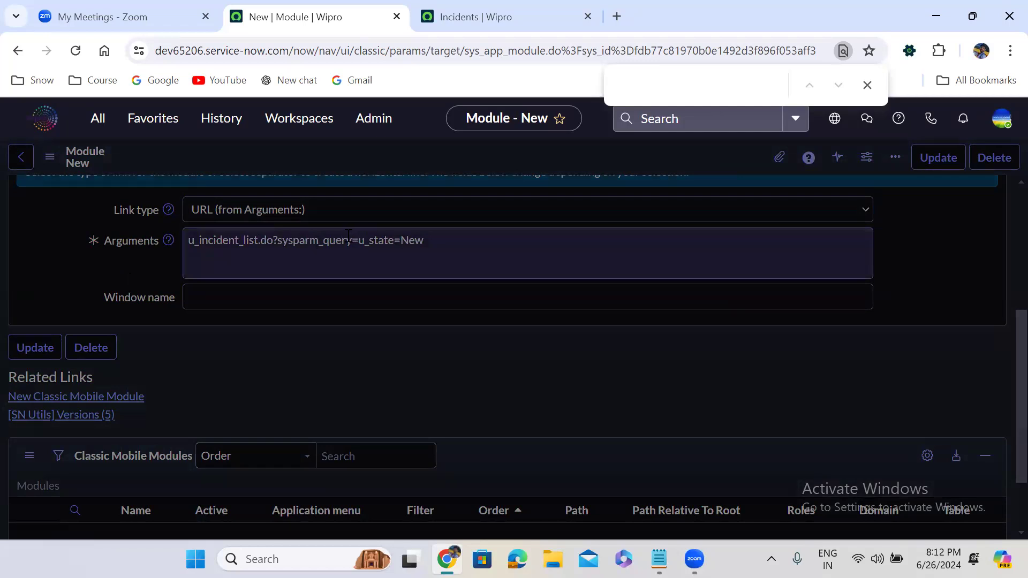
drag(361, 241, 459, 241)
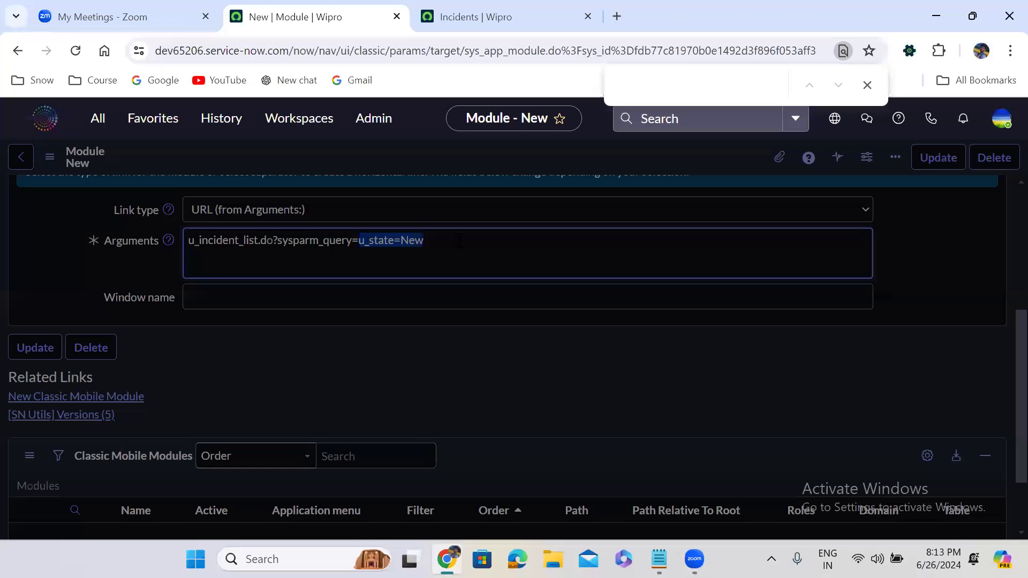
click(490, 13)
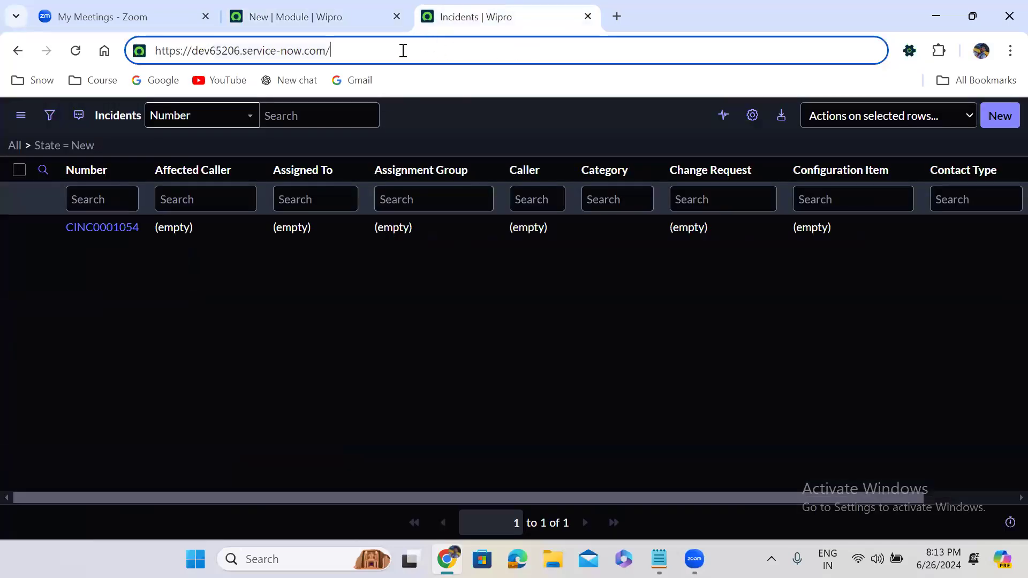
Step: Change the list query to u_state=In Progress, which returns no records
key(ctrl+v)
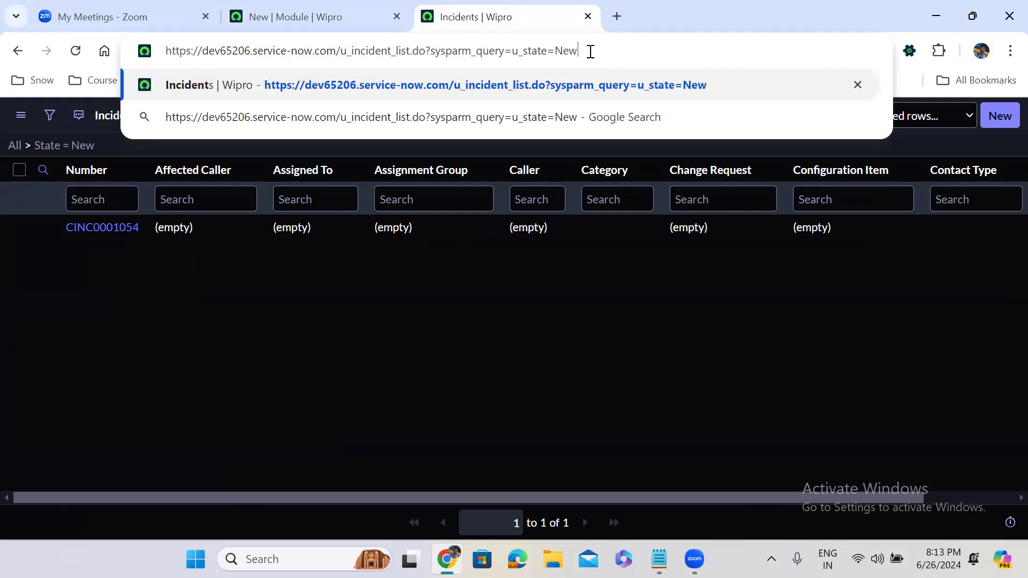
double_click(566, 51)
text(In P)
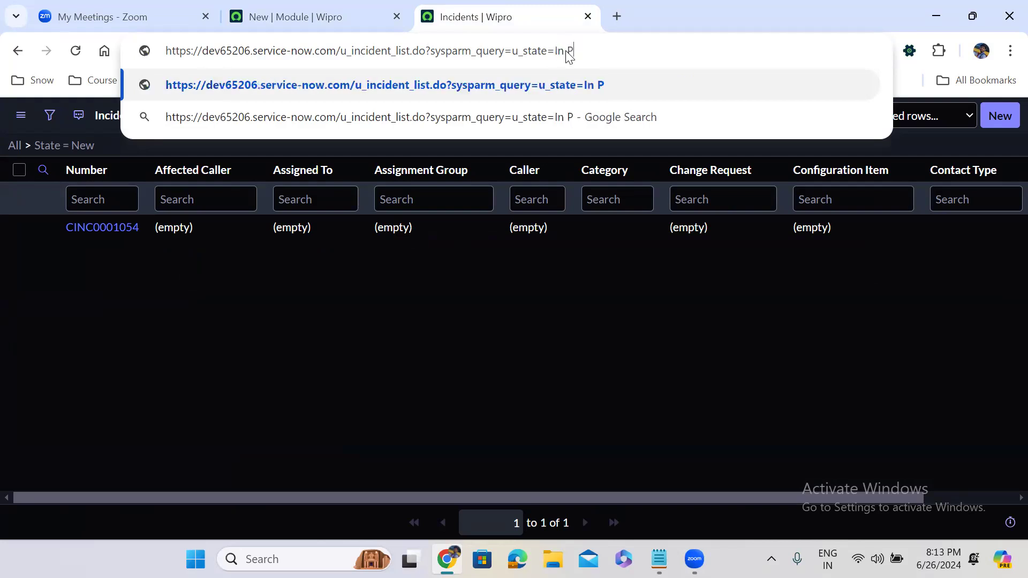
text(rogress)
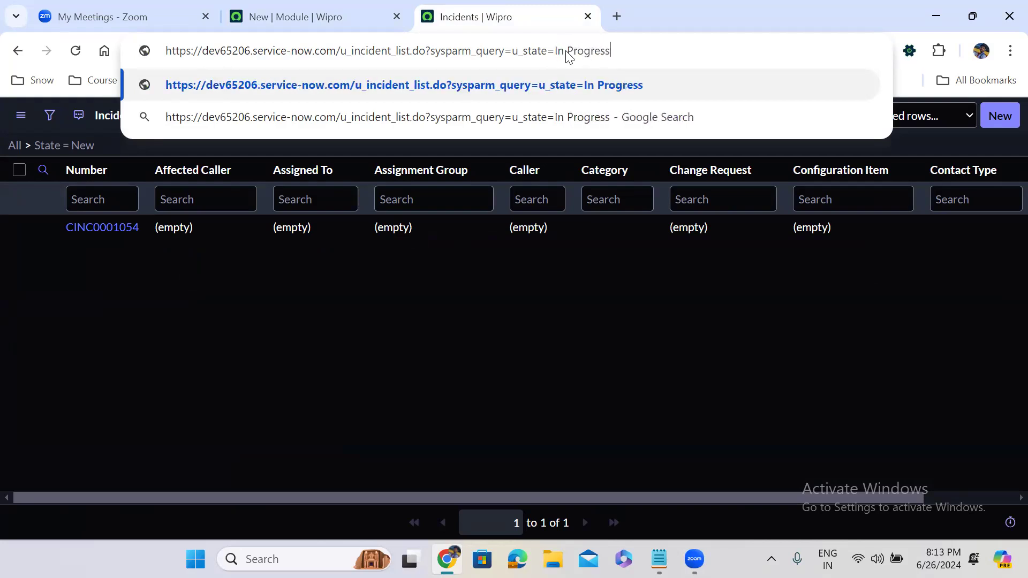
key(Return)
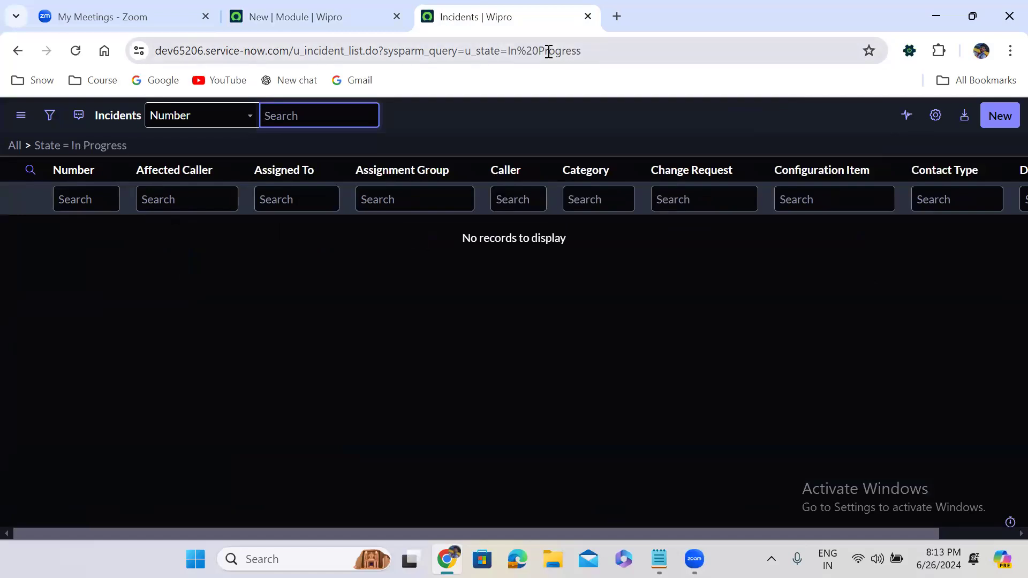
Step: Change the list query to u_state=Closed to load the Closed incidents list
double_click(547, 50)
drag(549, 51, 736, 30)
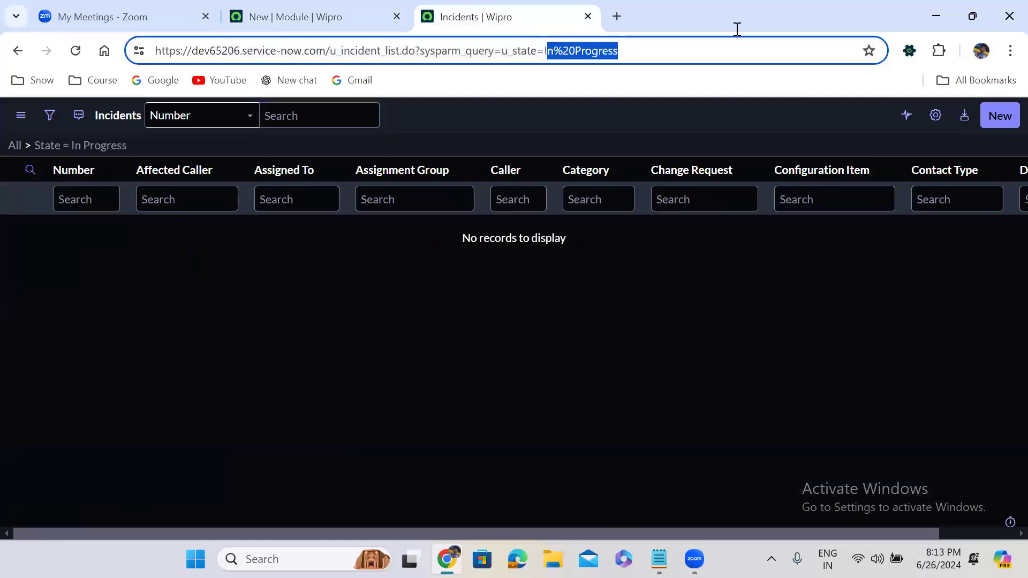
key(BackSpace)
key(BackSpace)
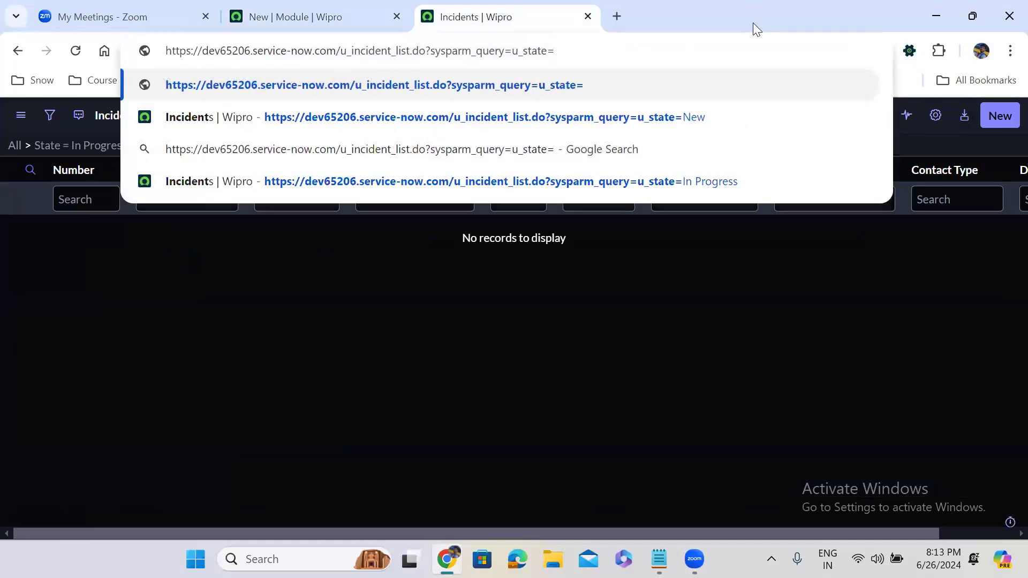
text(Closed)
key(Return)
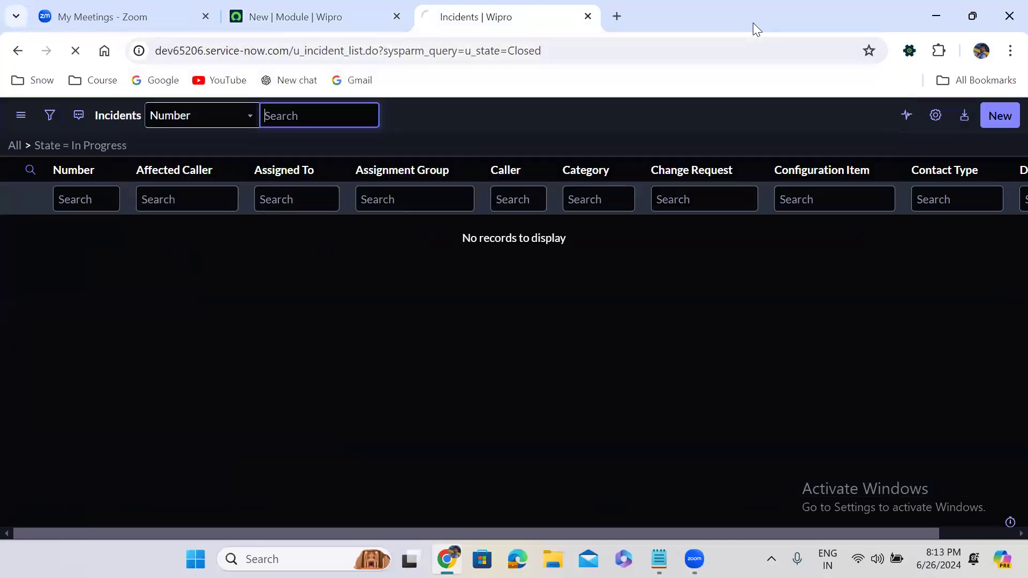
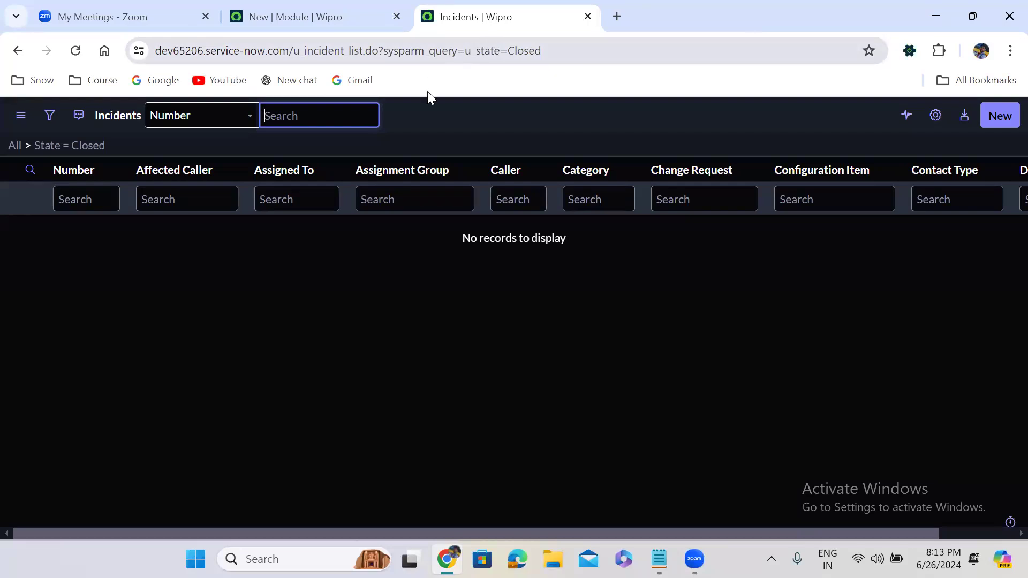
Step: Replace the page path in the address bar with sys_user_list.do to load the Users list
click(418, 111)
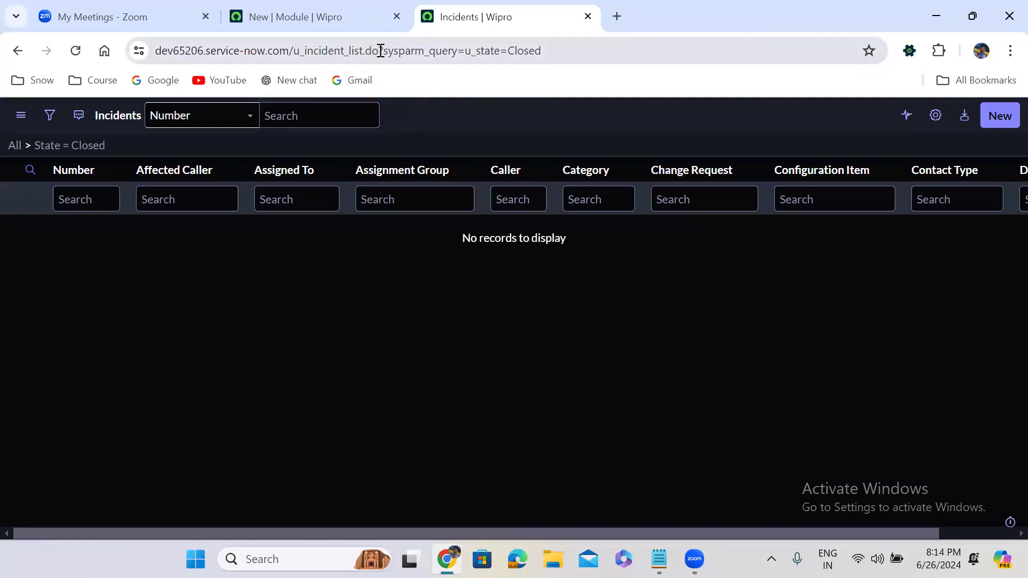
drag(294, 51, 695, 35)
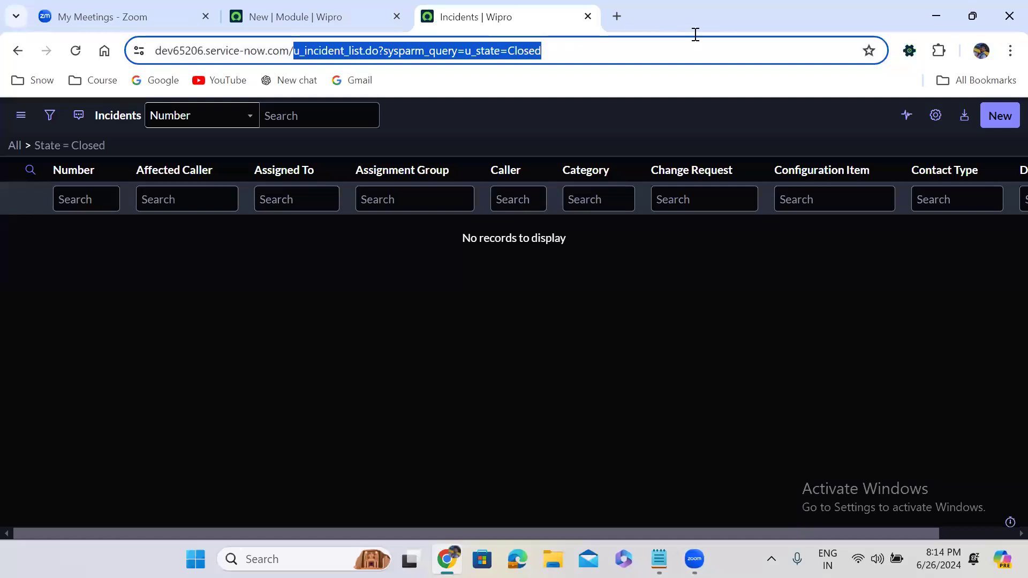
key(BackSpace)
text(sys)
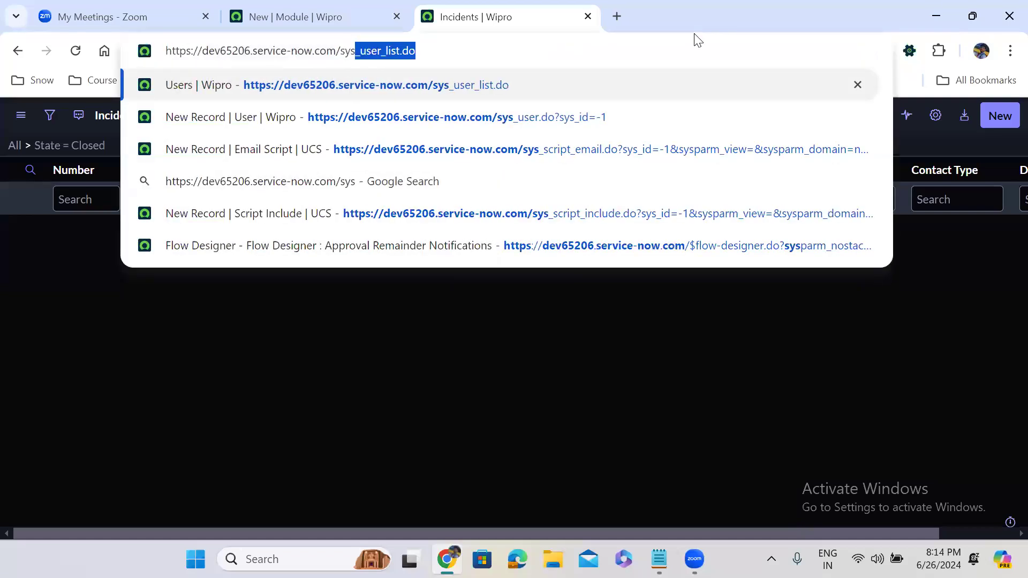
key(Right)
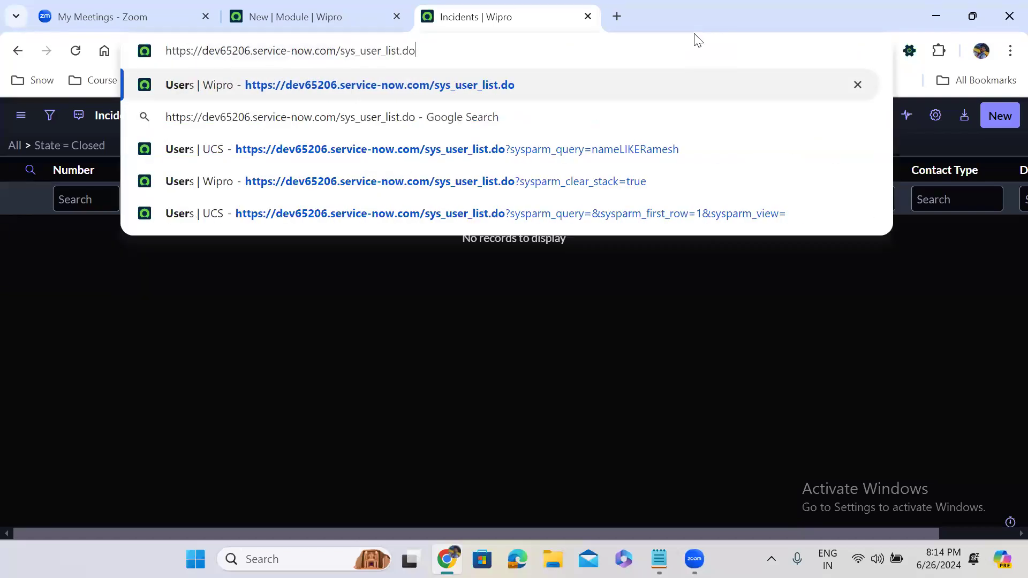
key(Return)
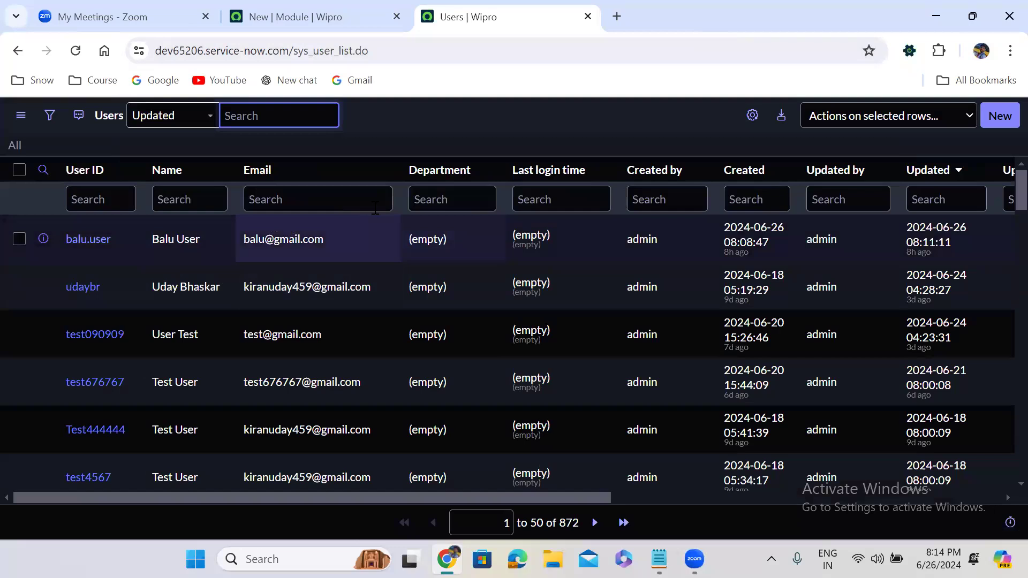
Step: Filter the Name column to exactly equal the user's full name, correcting typos until one record matches
click(158, 199)
text(=)
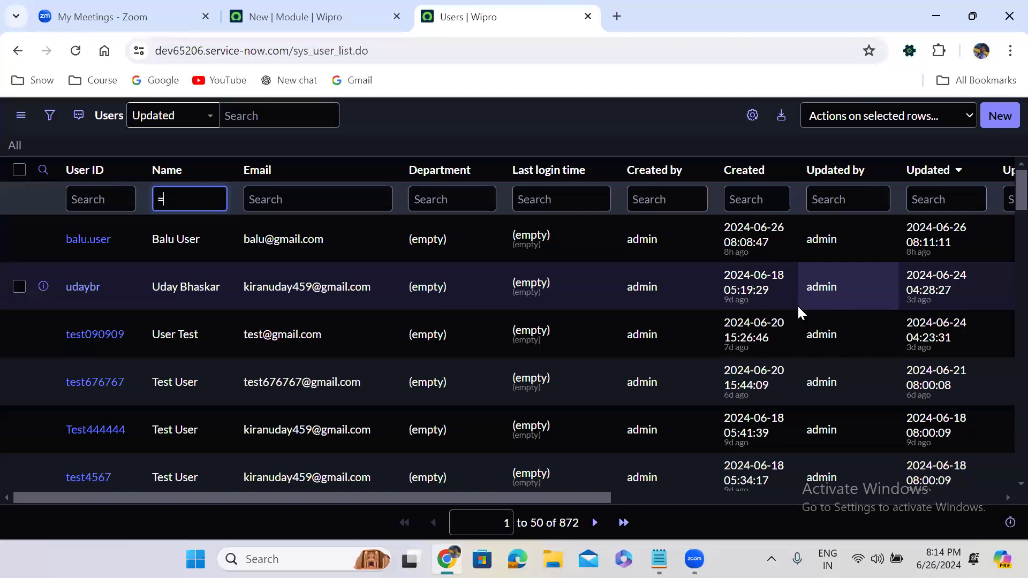
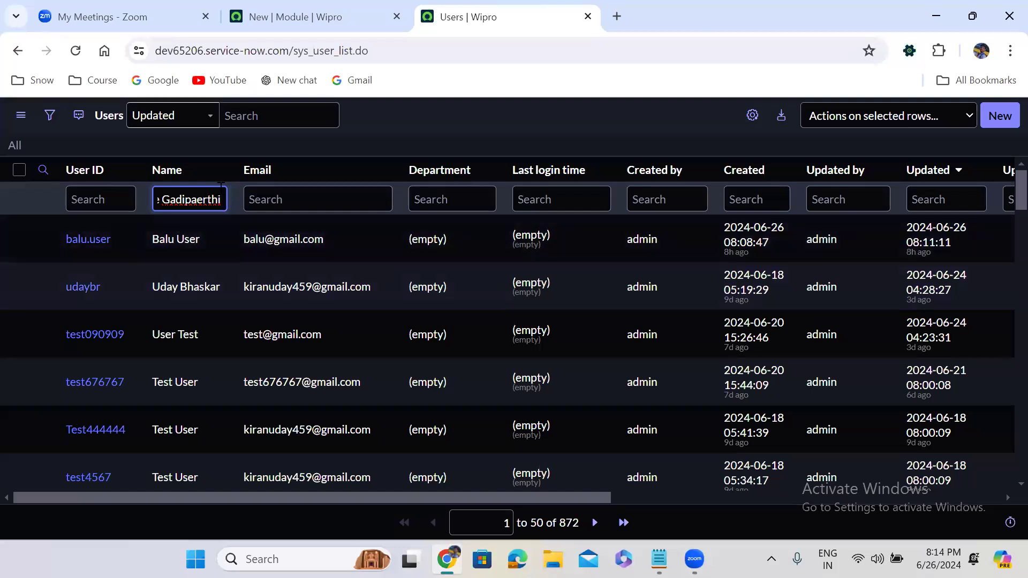
click(202, 198)
key(BackSpace)
key(Left)
key(Left)
key(Left)
key(Left)
key(Left)
key(Left)
key(Left)
key(Left)
key(Left)
key(Left)
key(Left)
key(Left)
key(Left)
key(Left)
key(Left)
key(Left)
key(Left)
key(Left)
key(Left)
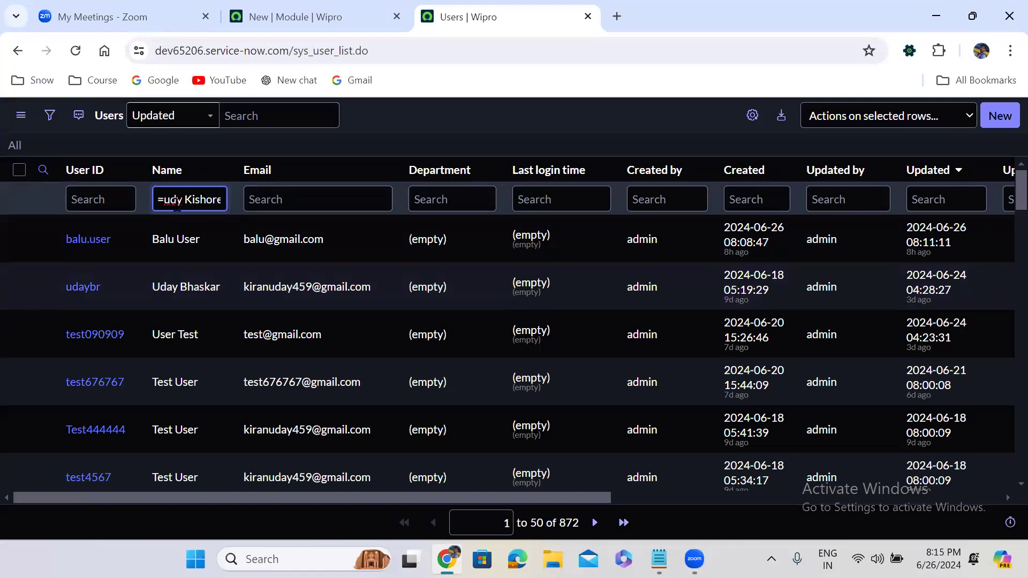
key(Return)
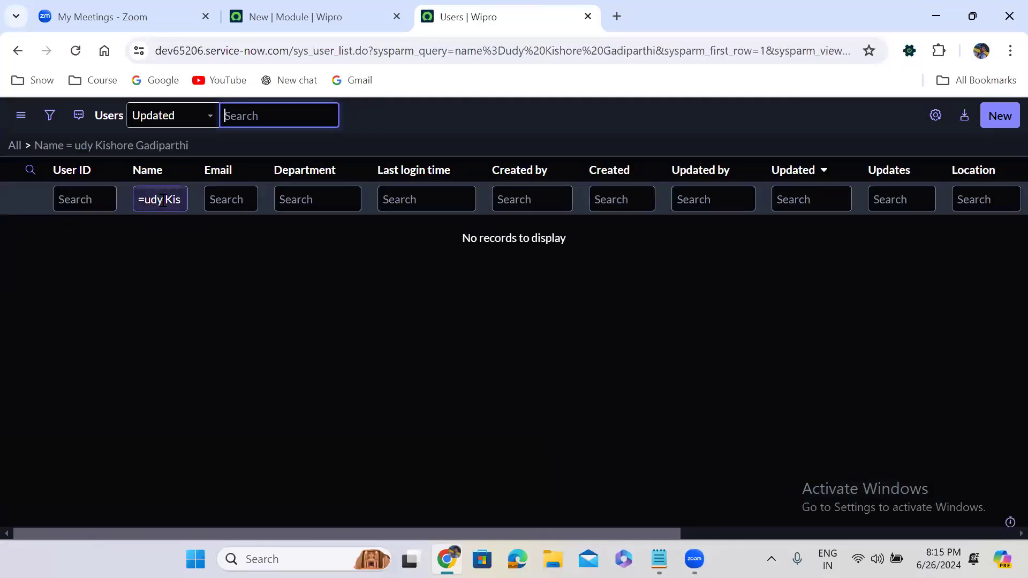
click(163, 200)
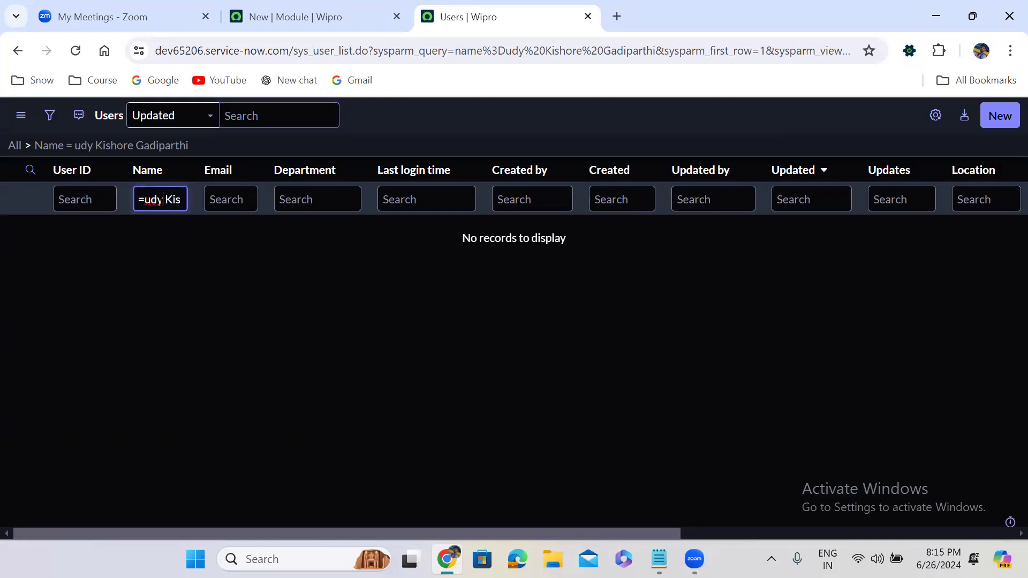
text(a)
key(Return)
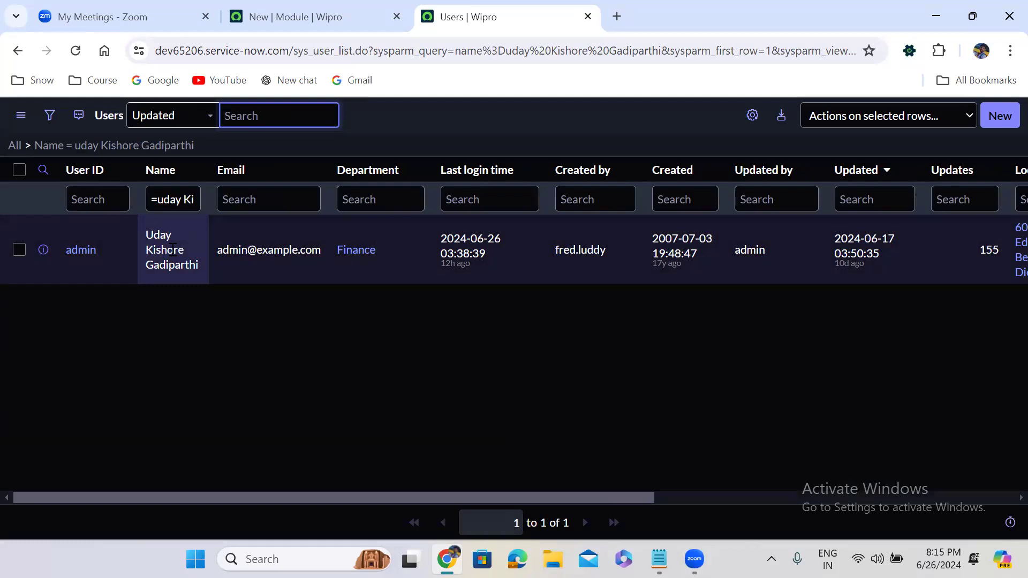
Step: Change the Name filter to not-equal (!=) on the user's full name, returning 871 users
click(152, 199)
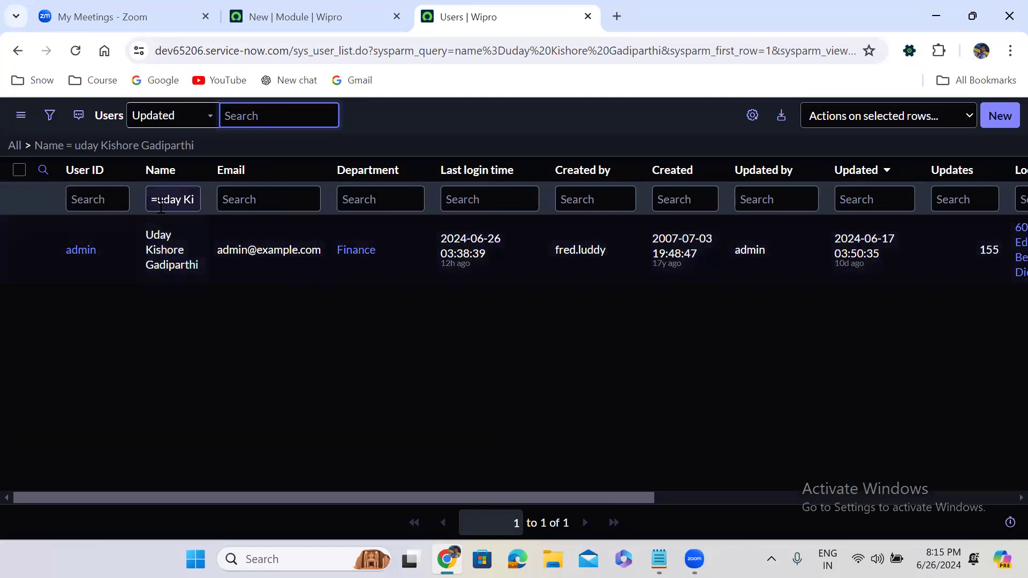
text(!)
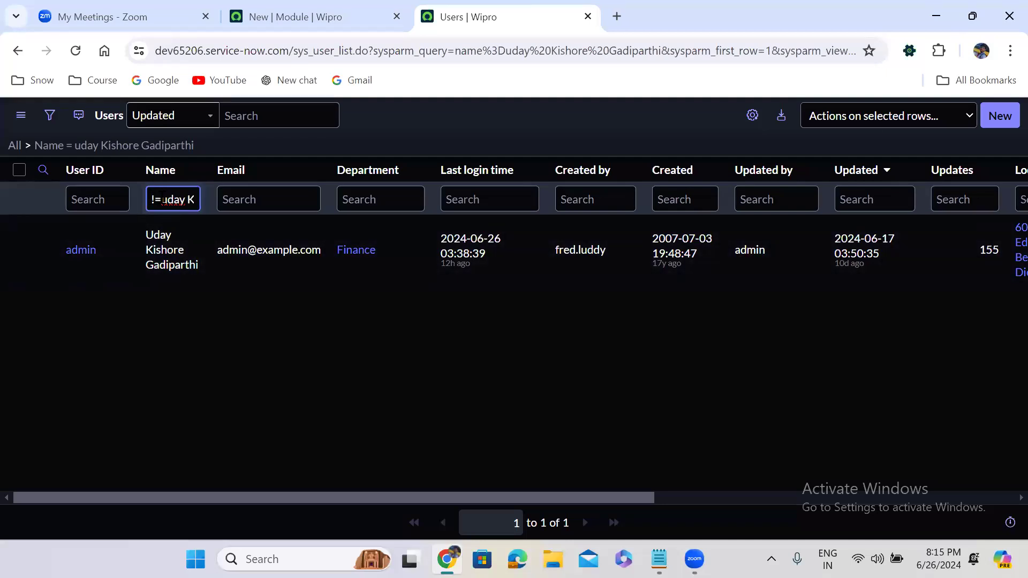
key(Return)
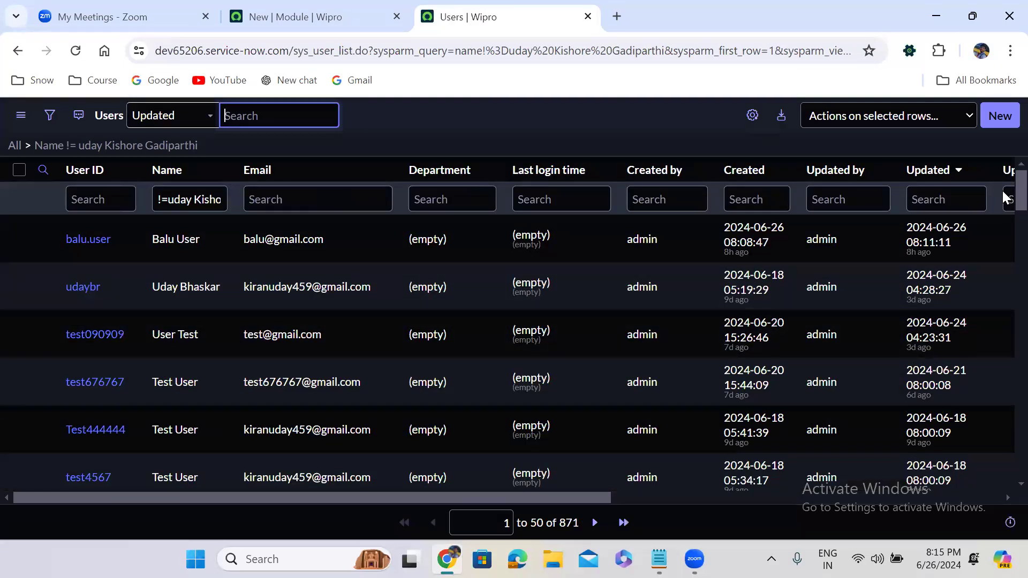
Step: Replace the Name search text with a contains pattern (*) on the user's first name
click(171, 205)
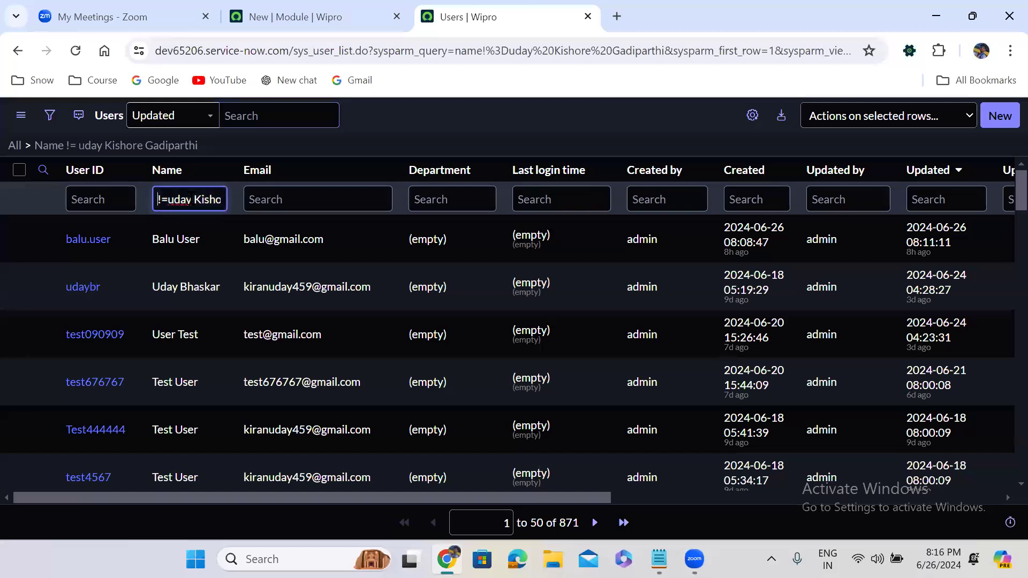
key(BackSpace)
text(*)
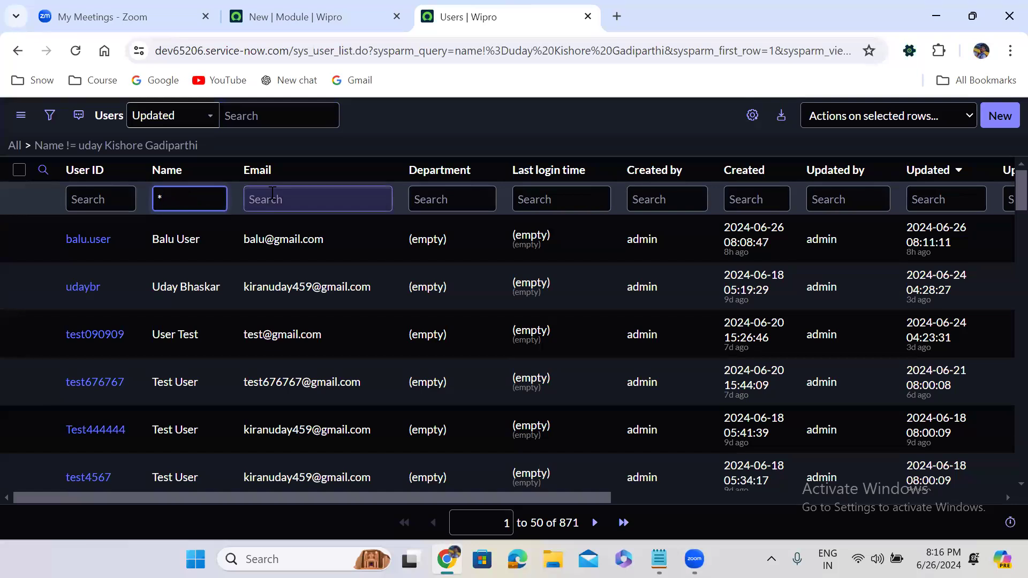
text(uday)
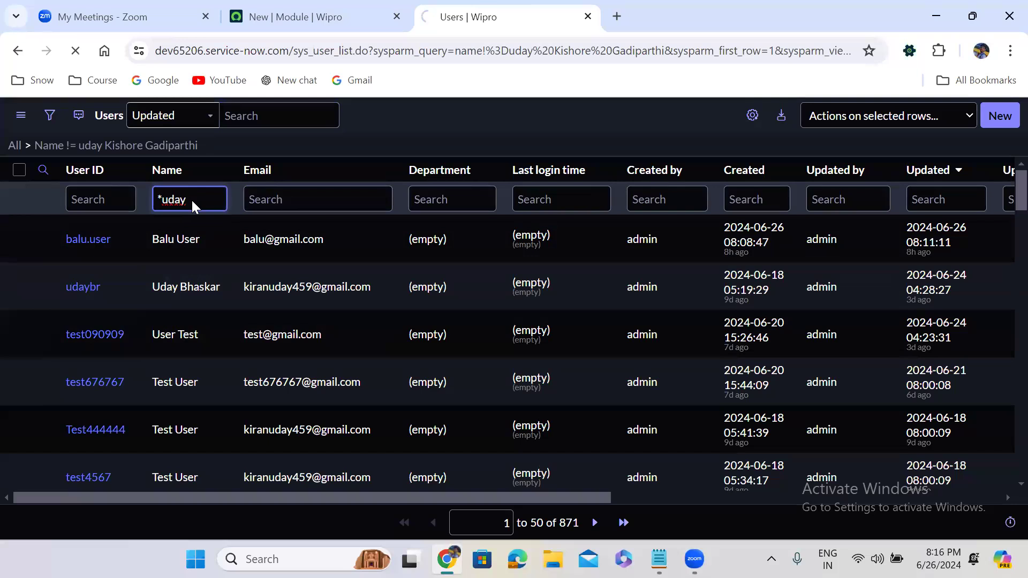
Step: Apply the contains filter on the first name (5 users), then negate it to does-not-contain (867 users)
key(Return)
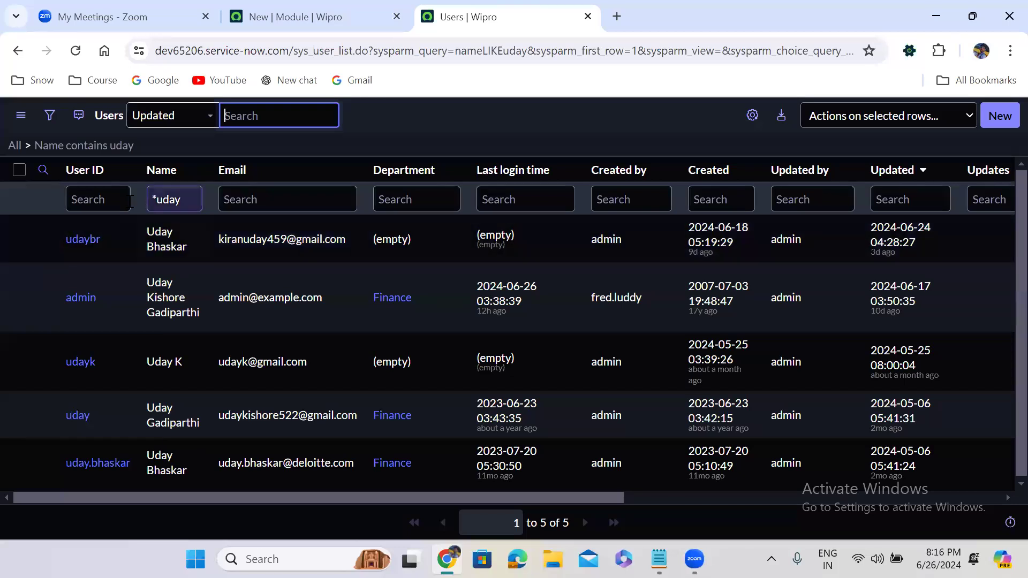
click(176, 196)
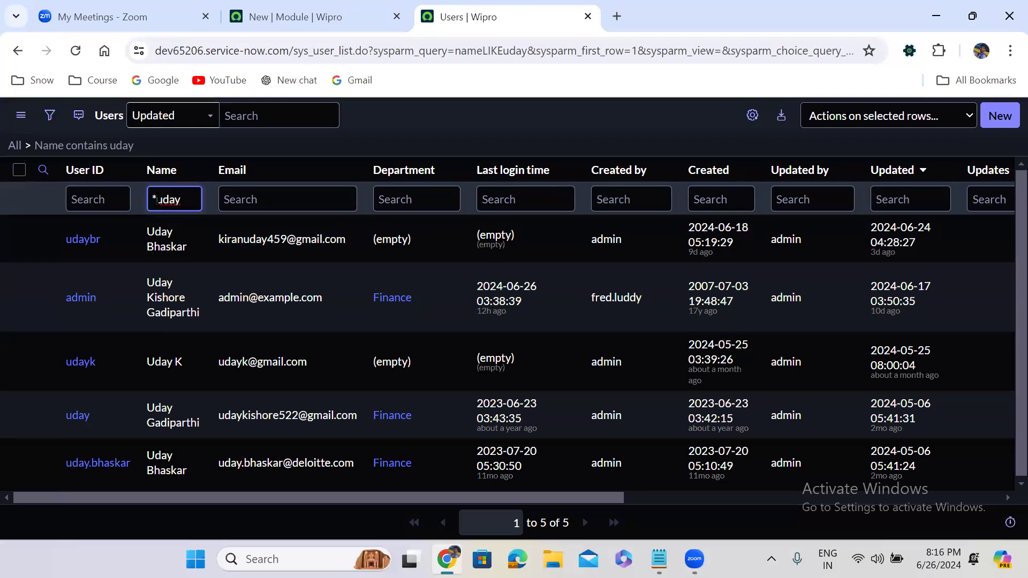
double_click(160, 199)
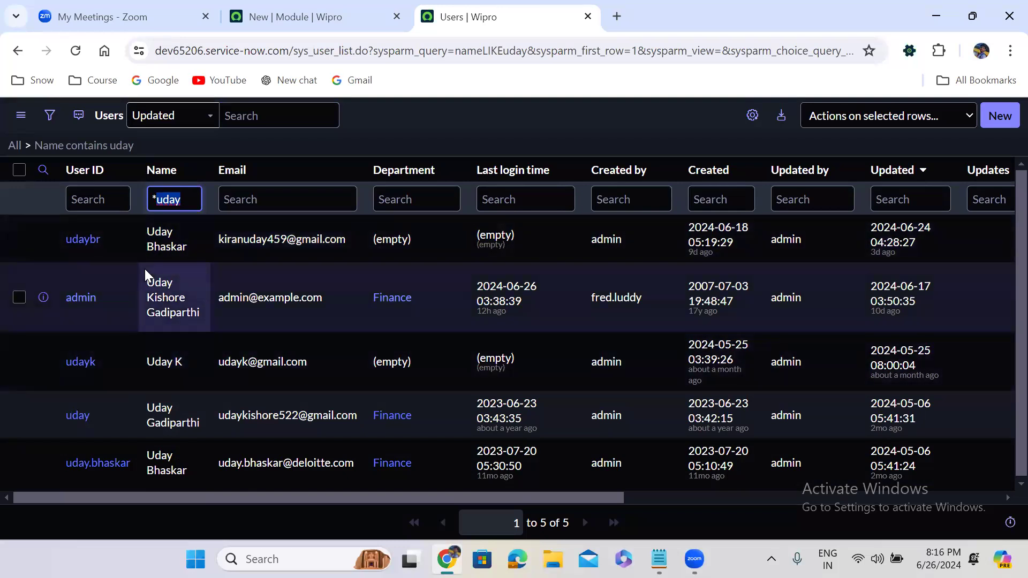
click(153, 201)
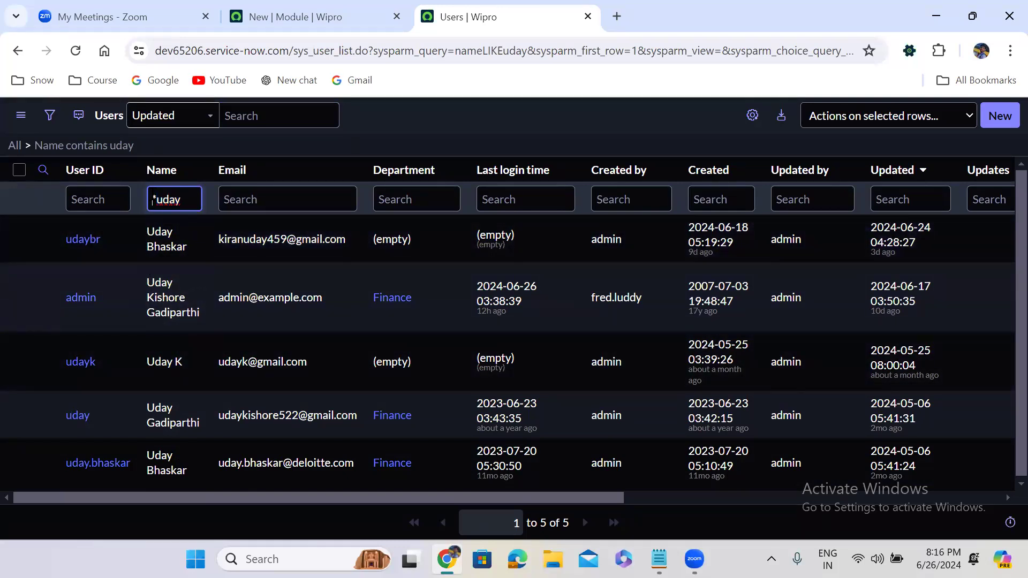
text(!)
key(Return)
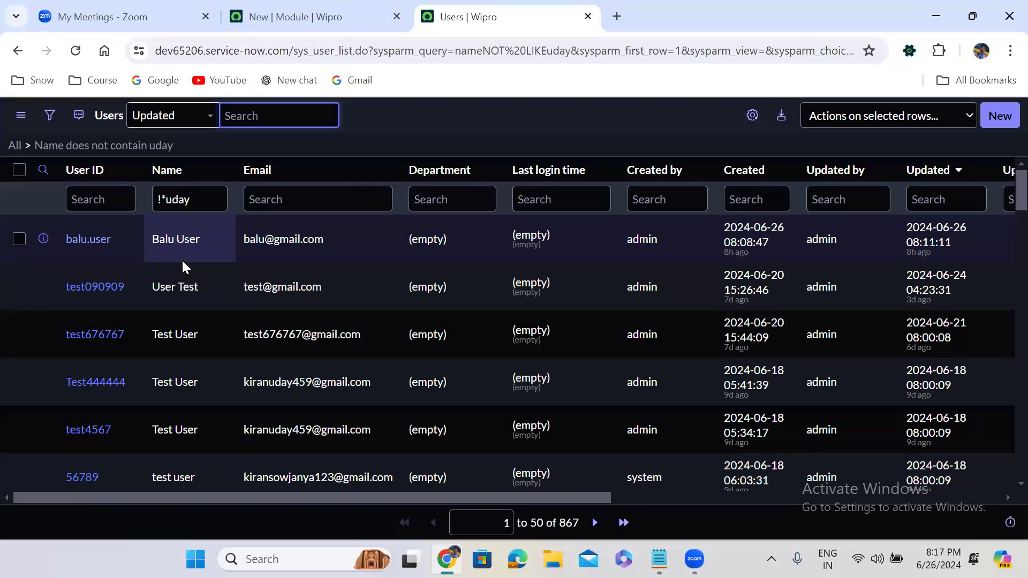
Step: Test starts-with, ends-with (%) and exact-match (=) Name filters on the first name; the last two find no users
click(166, 198)
key(BackSpace)
key(BackSpace)
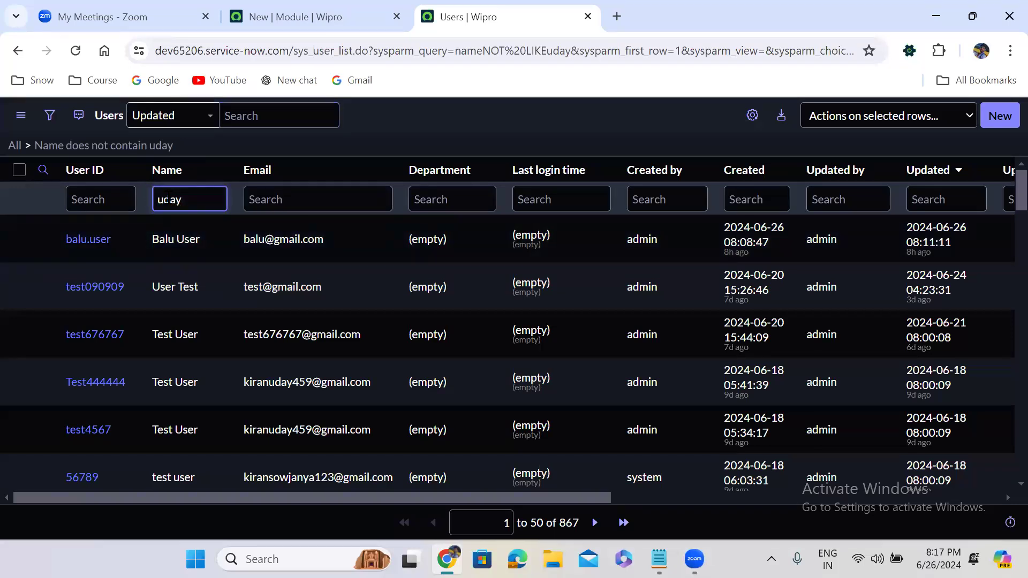
key(Return)
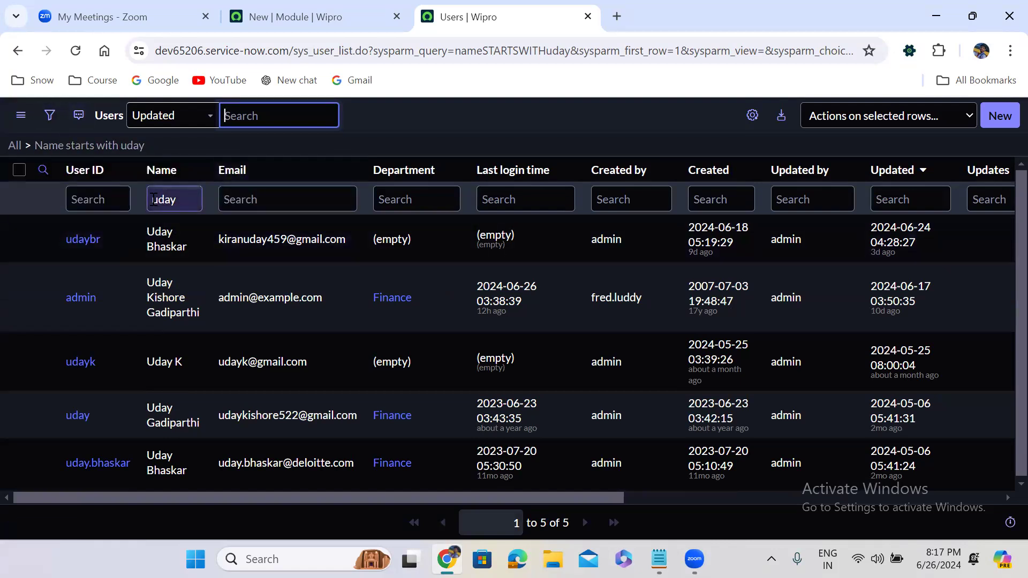
click(154, 200)
text(%)
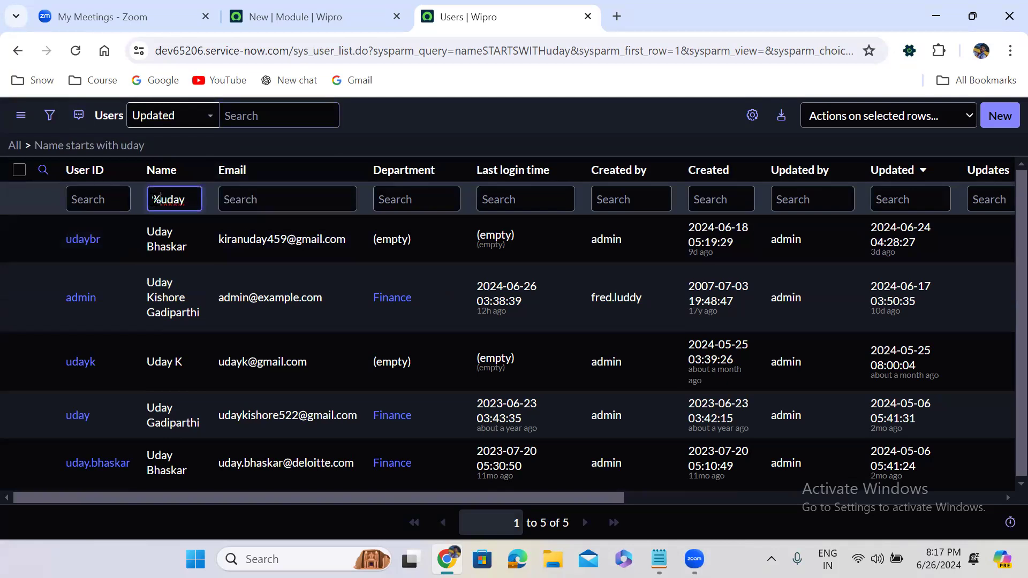
key(Return)
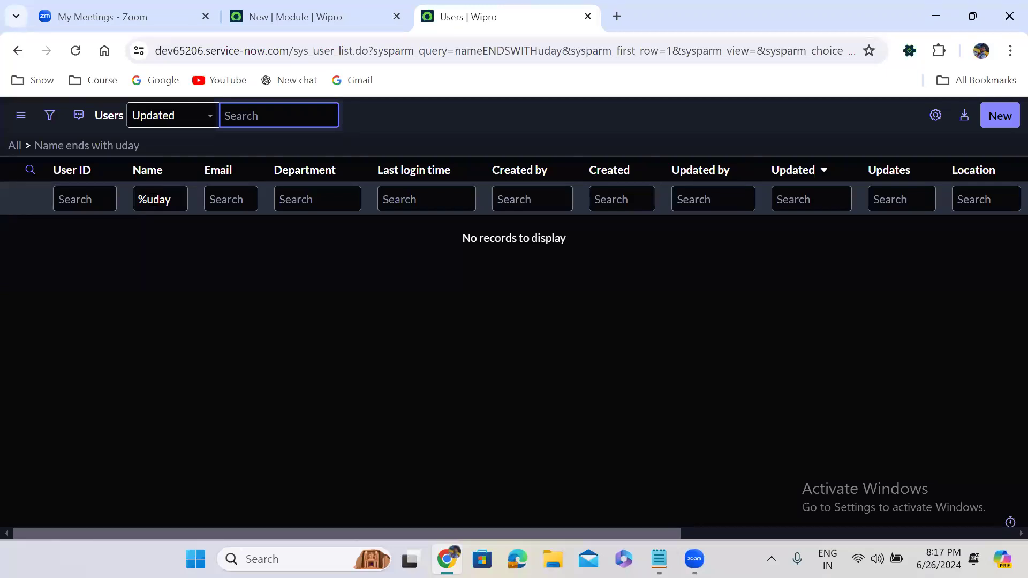
click(149, 200)
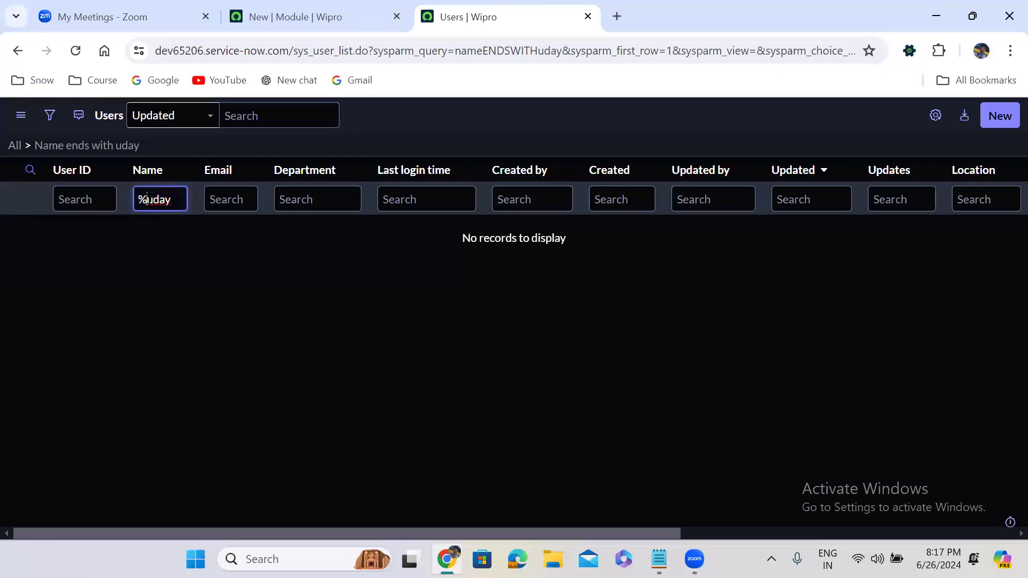
key(BackSpace)
text(=)
key(Return)
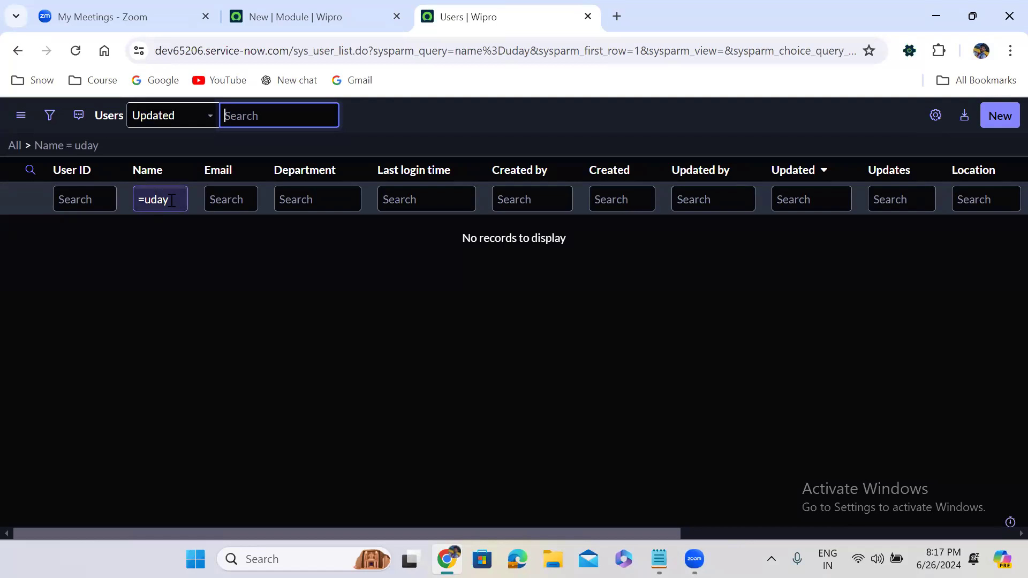
Step: Extend the exact-match Name filter to the user's complete first name and surname
click(181, 135)
click(183, 193)
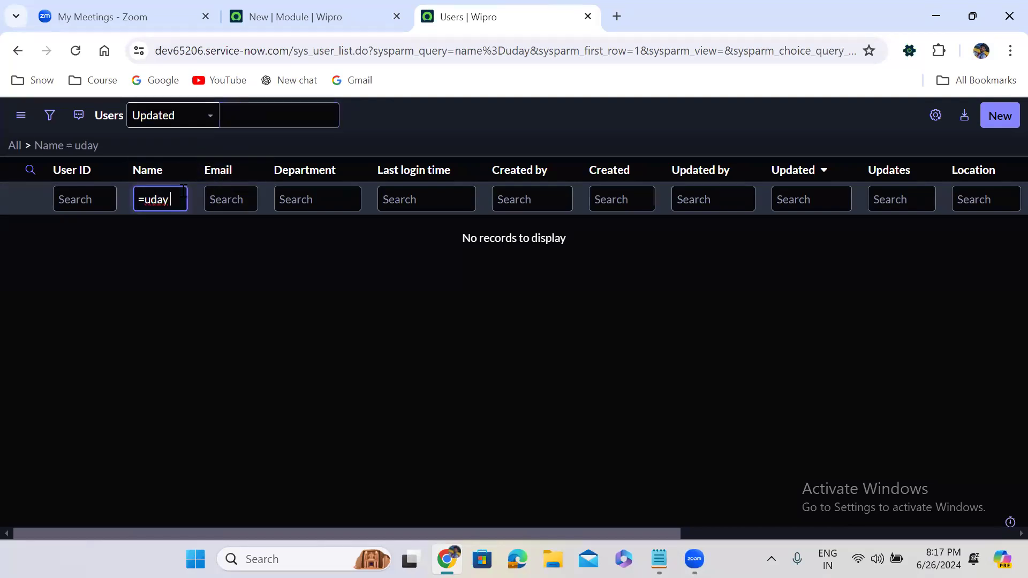
text(k)
key(Return)
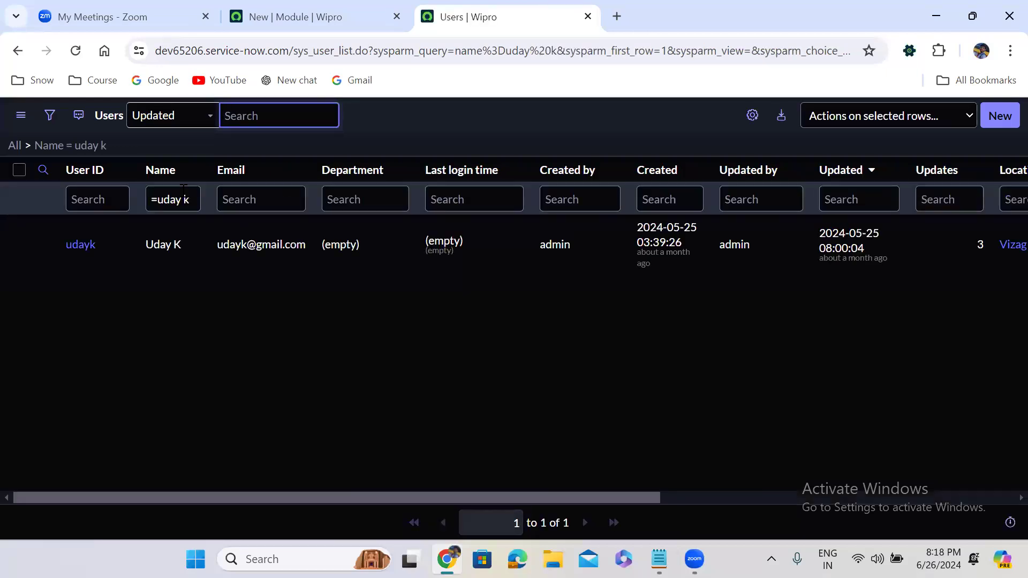
click(190, 202)
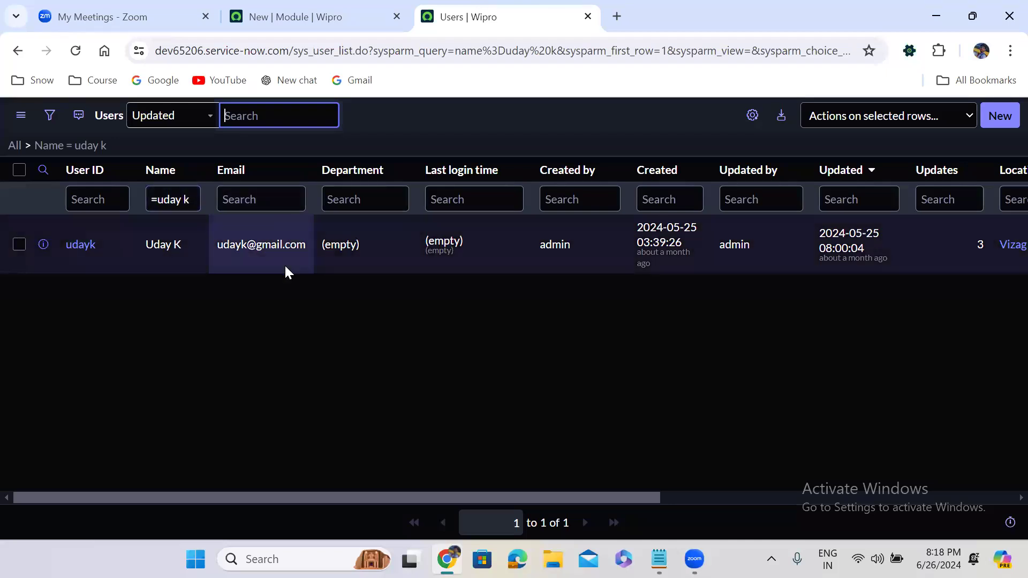
click(135, 234)
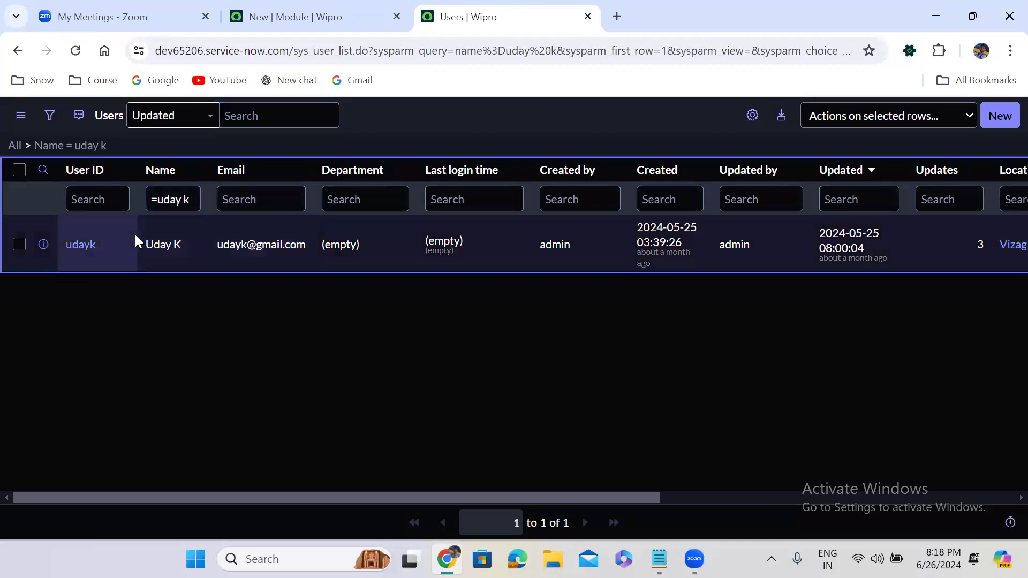
click(182, 203)
key(BackSpace)
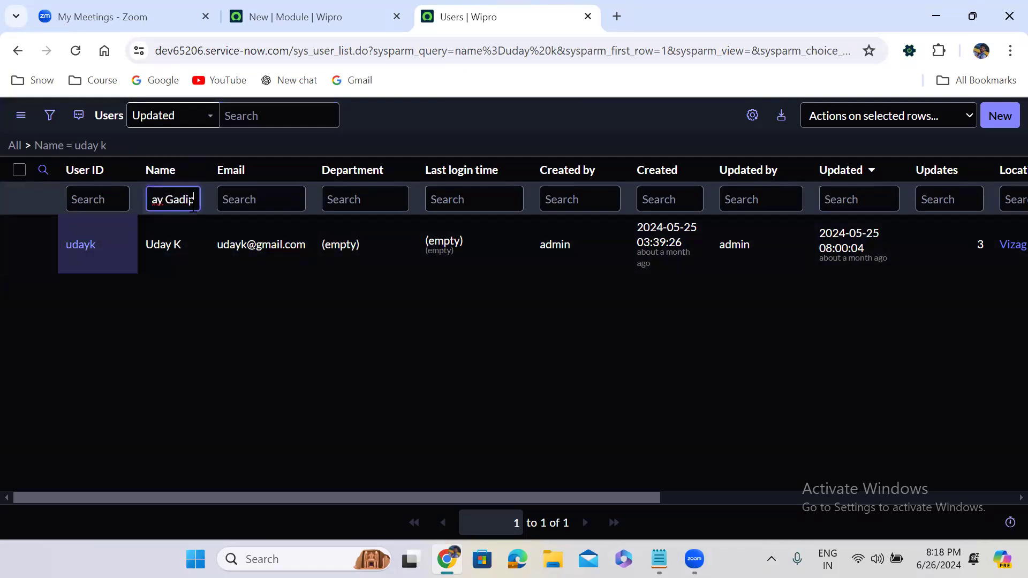
key(Return)
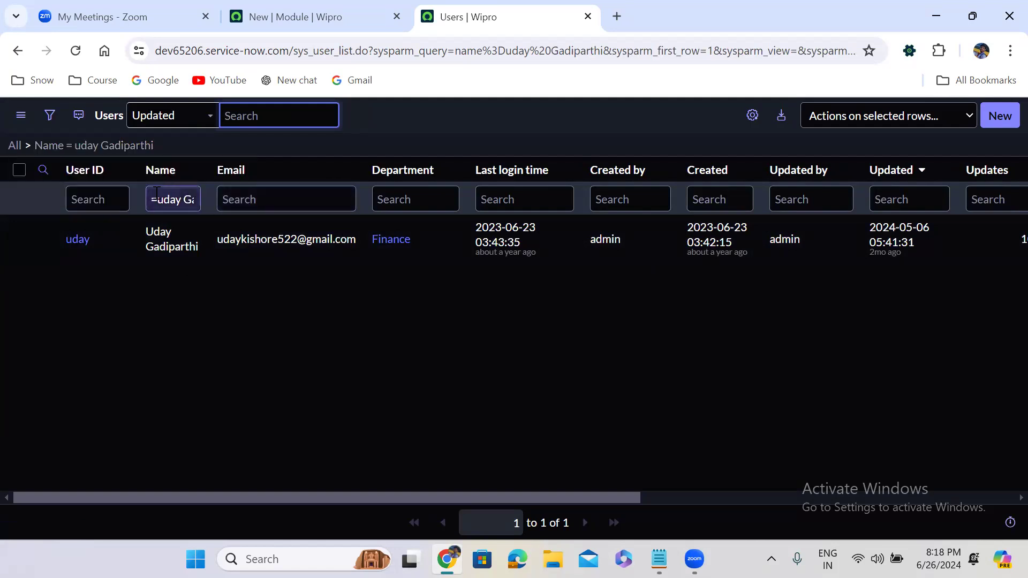
Step: Try a not-equal filter on the full name, then switch to contains (*), returning one user
click(151, 199)
key(Return)
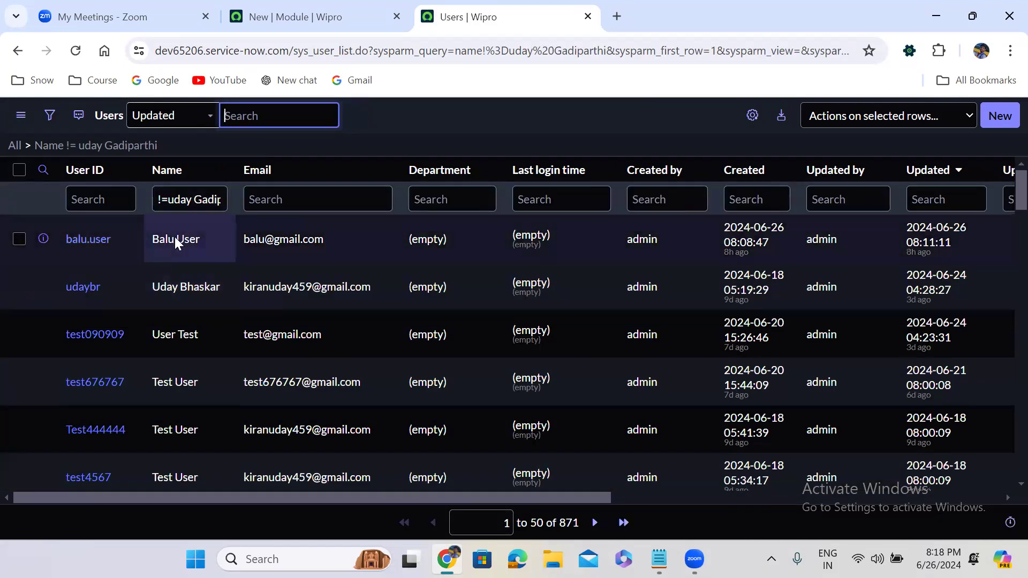
click(208, 204)
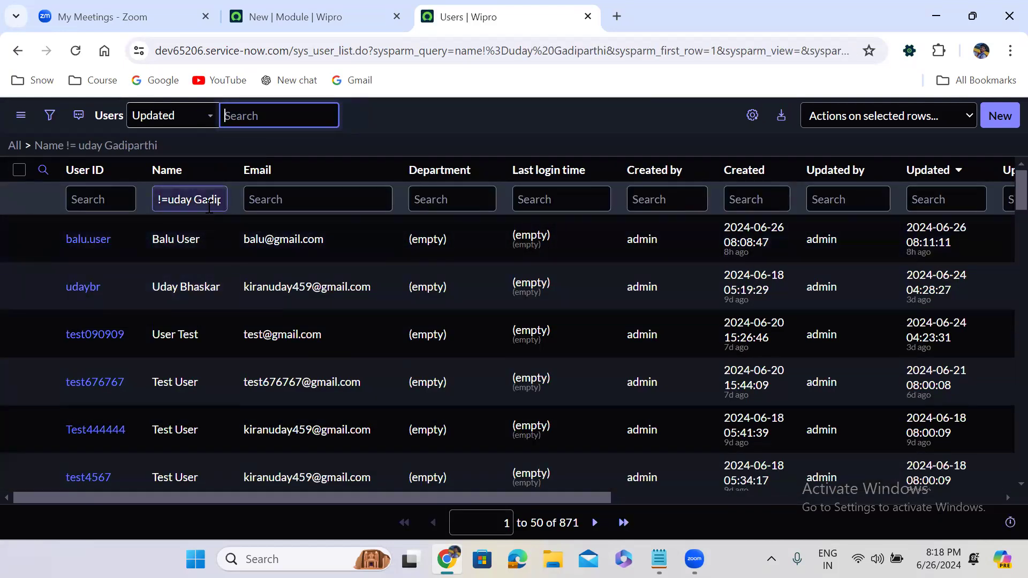
click(167, 200)
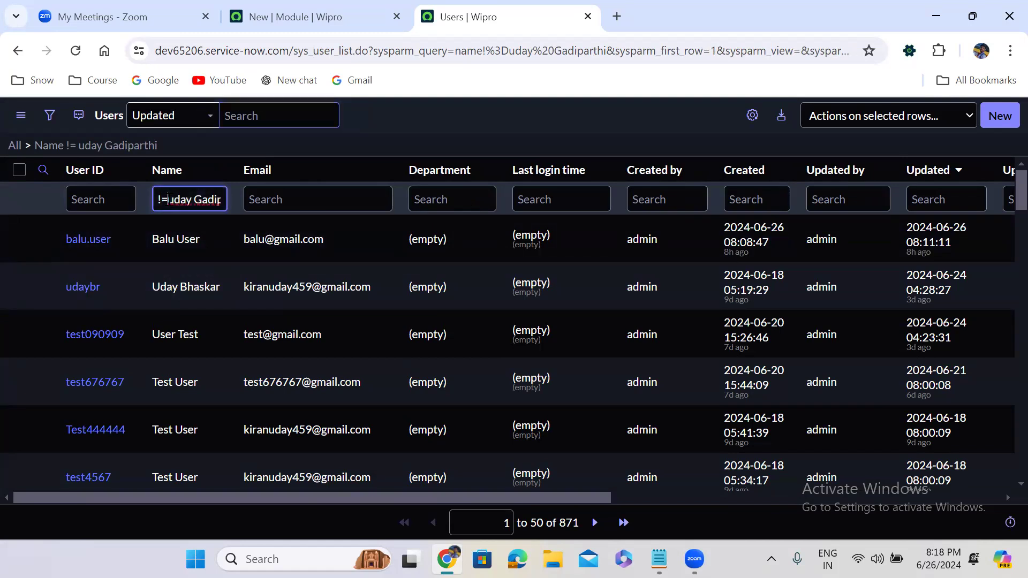
key(BackSpace)
key(BackSpace)
text(*)
key(Return)
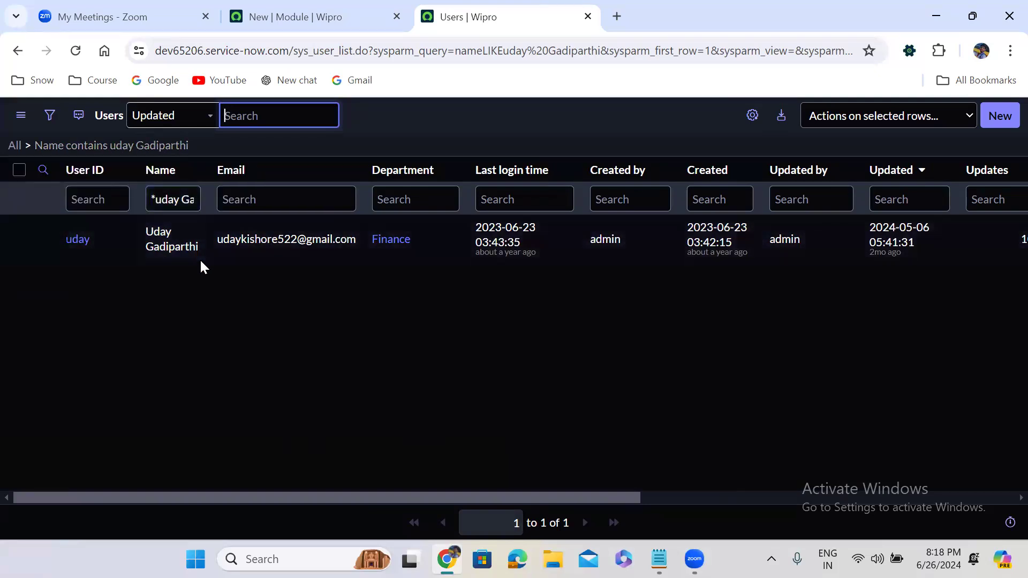
Step: Filter names containing the surname alone (2 users), then negate it to does-not-contain (870 users)
double_click(165, 203)
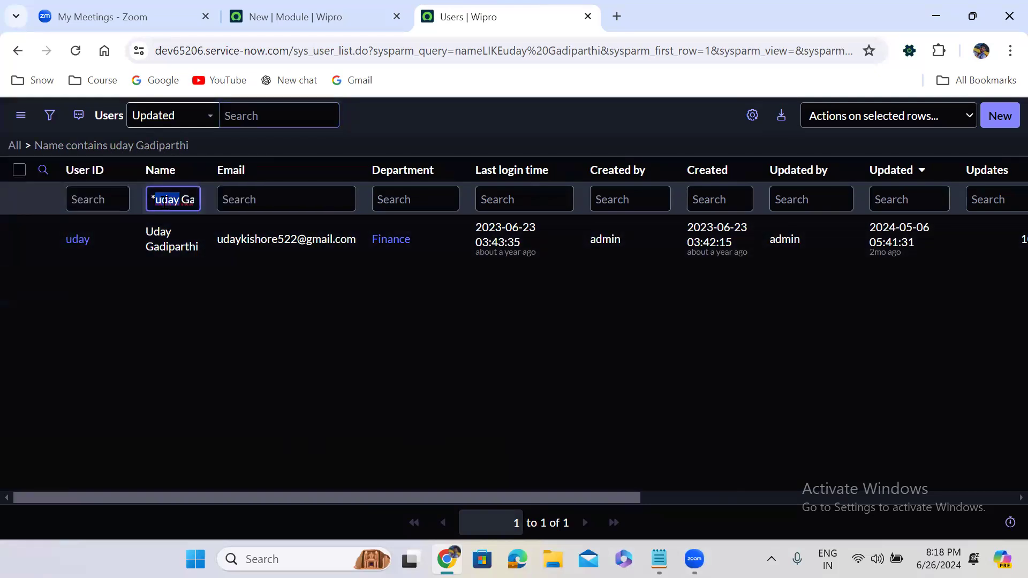
key(BackSpace)
key(Return)
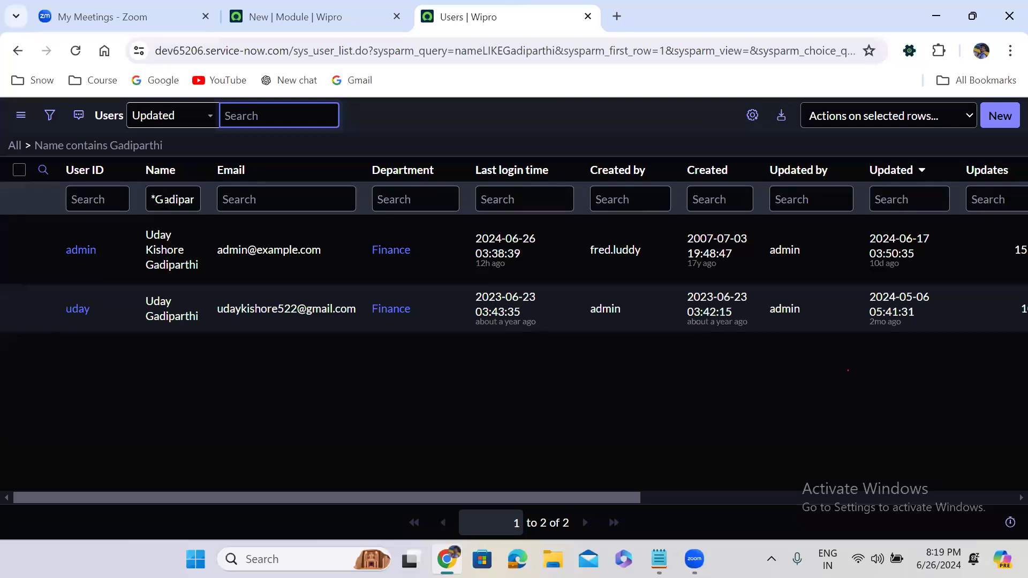
click(152, 201)
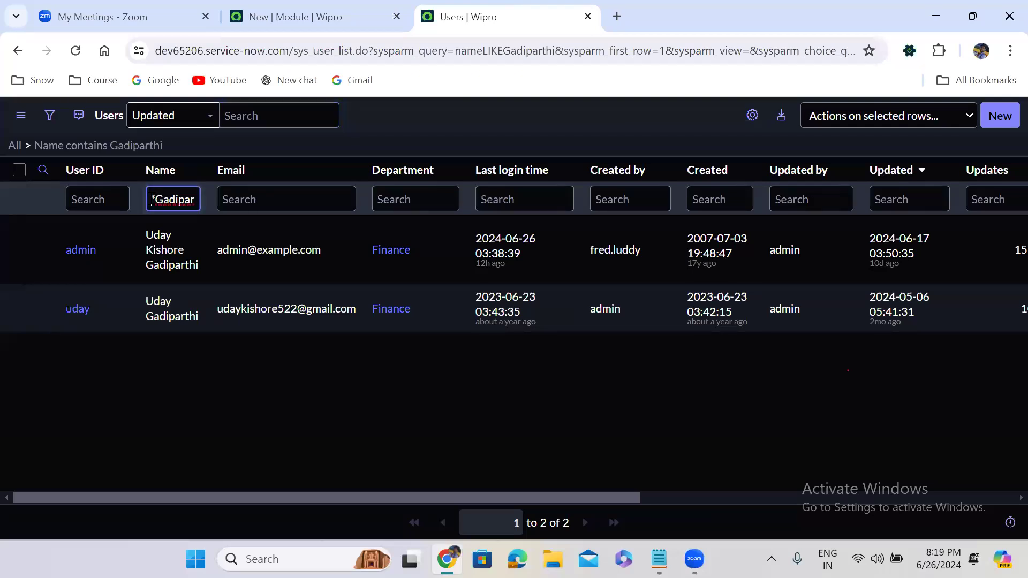
key(Return)
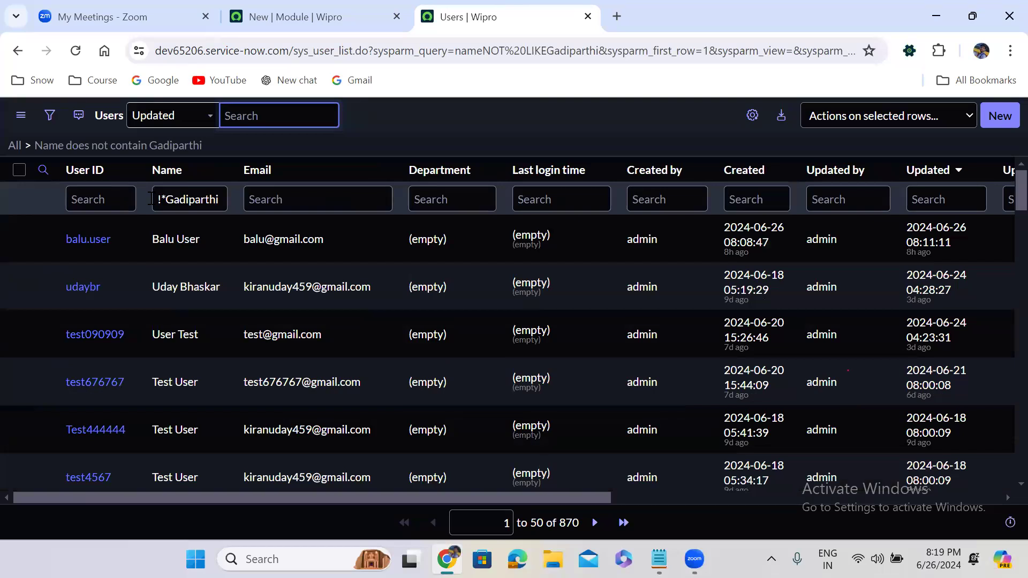
Step: Test a starts-with surname filter (no records), then an ends-with (%) surname filter returning 2 users
click(159, 199)
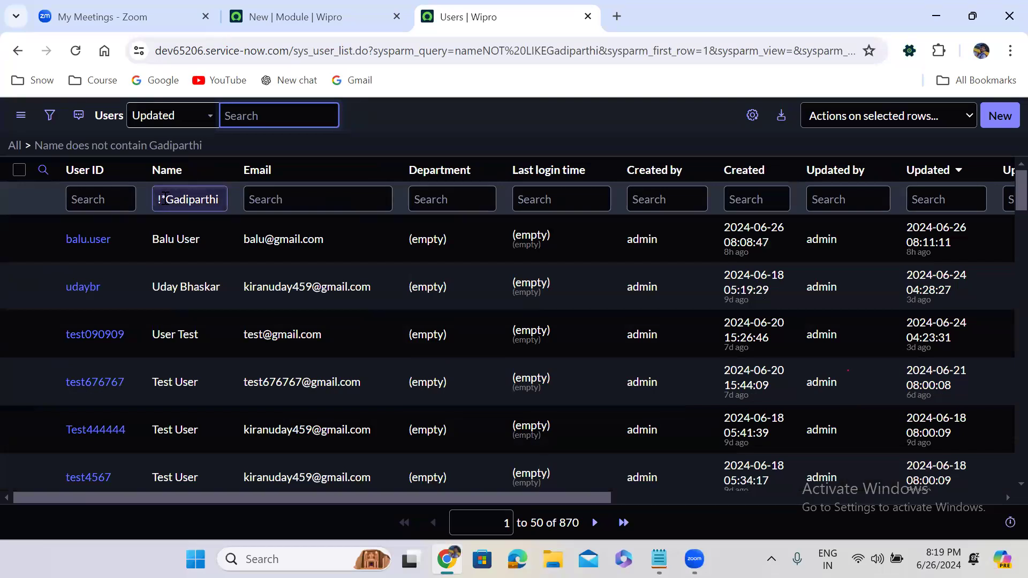
click(166, 198)
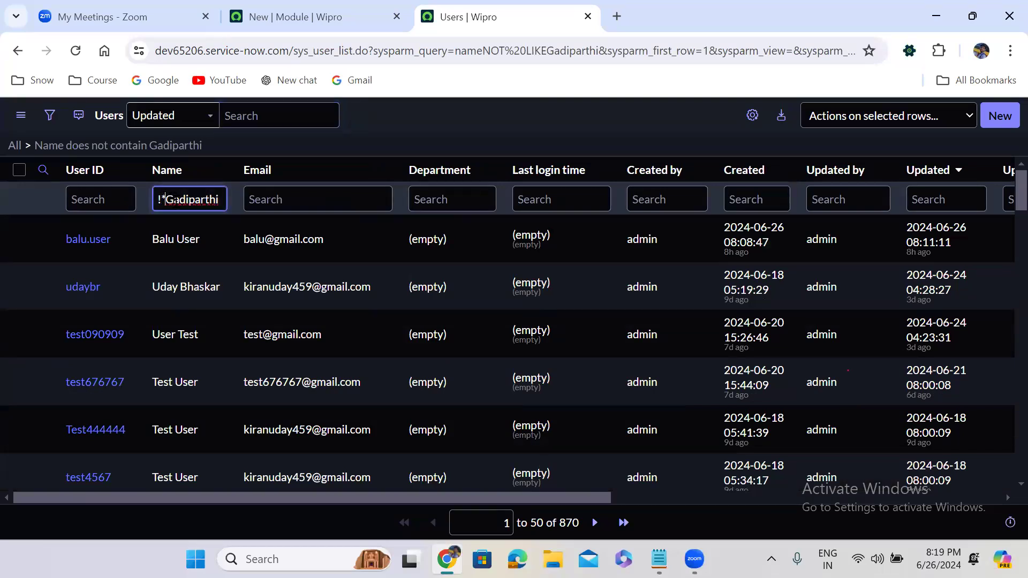
key(BackSpace)
key(BackSpace)
key(Return)
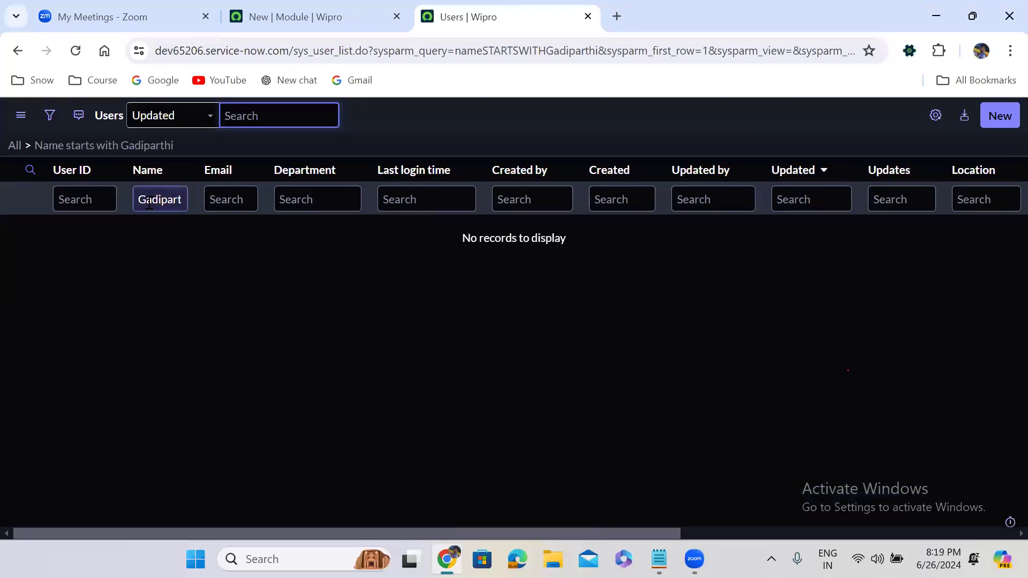
click(175, 265)
click(138, 200)
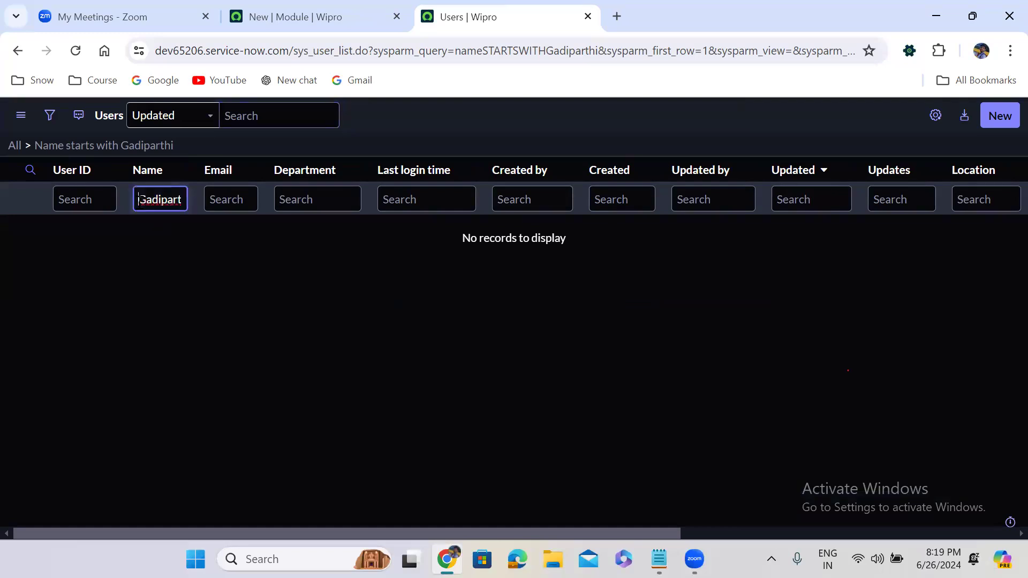
text(%)
key(Return)
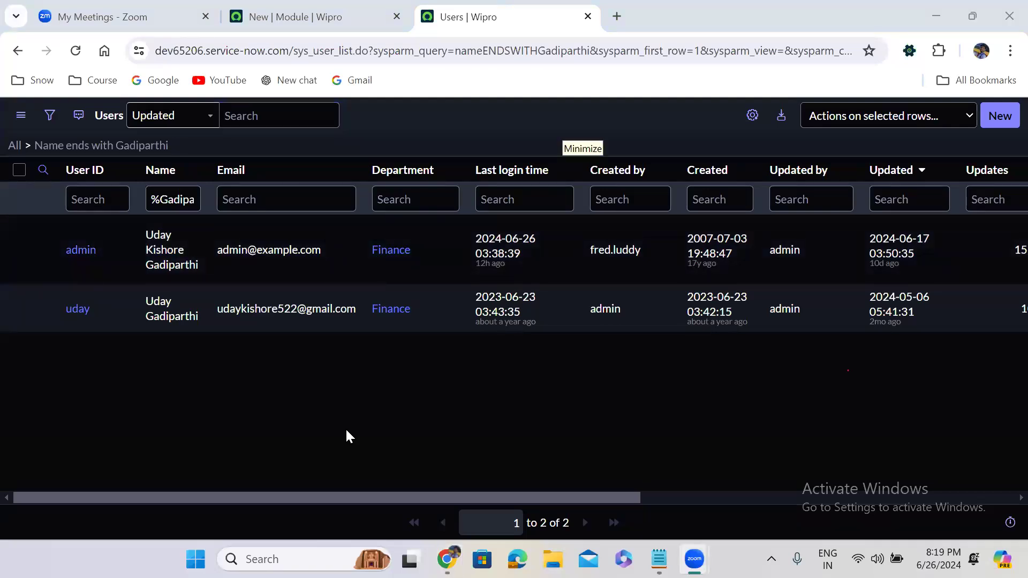
Step: Rerun the ends-with filter with a lowercase surname, still matching 2 users, then clear the filter via All
click(168, 199)
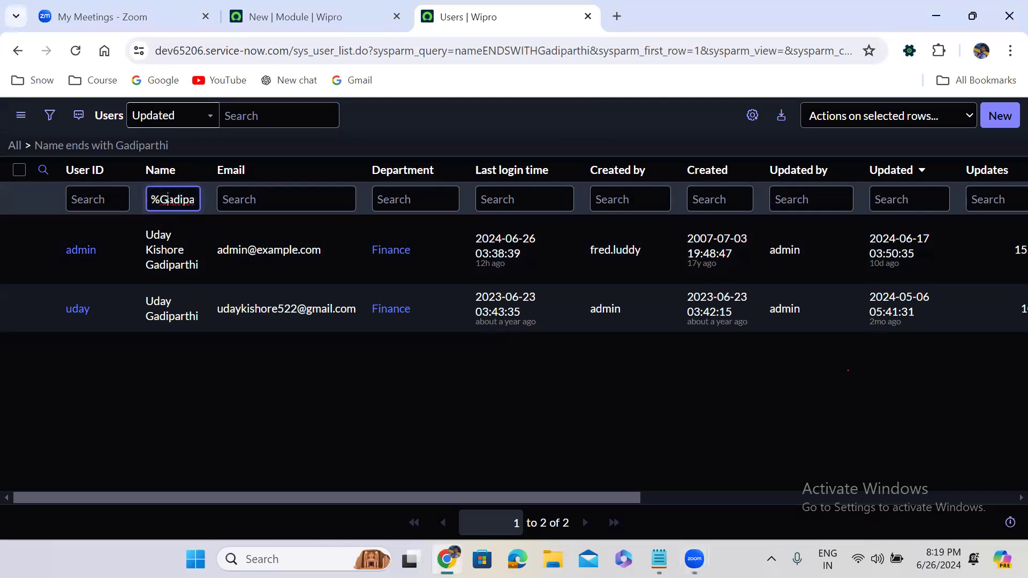
key(BackSpace)
text(g)
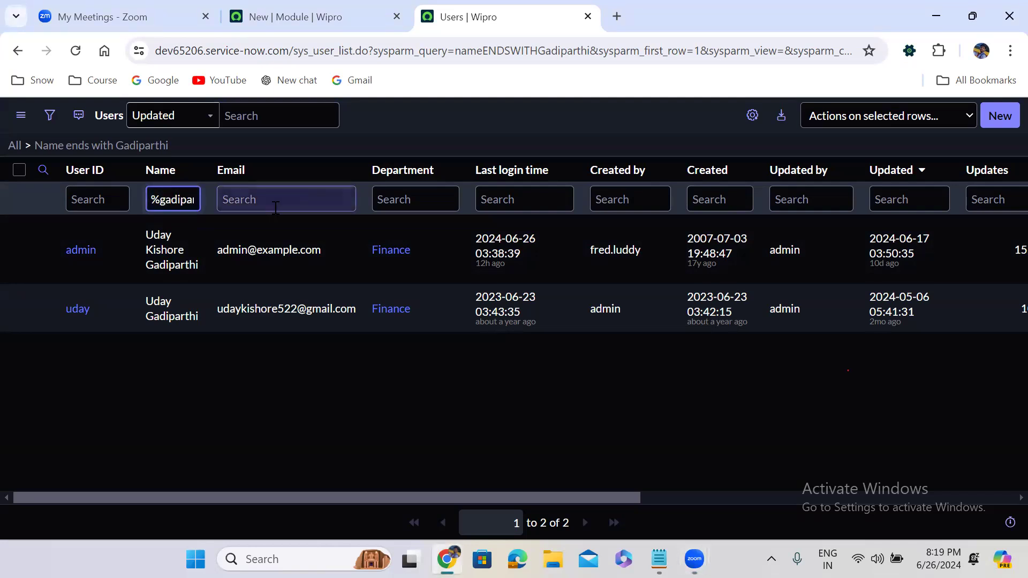
key(Return)
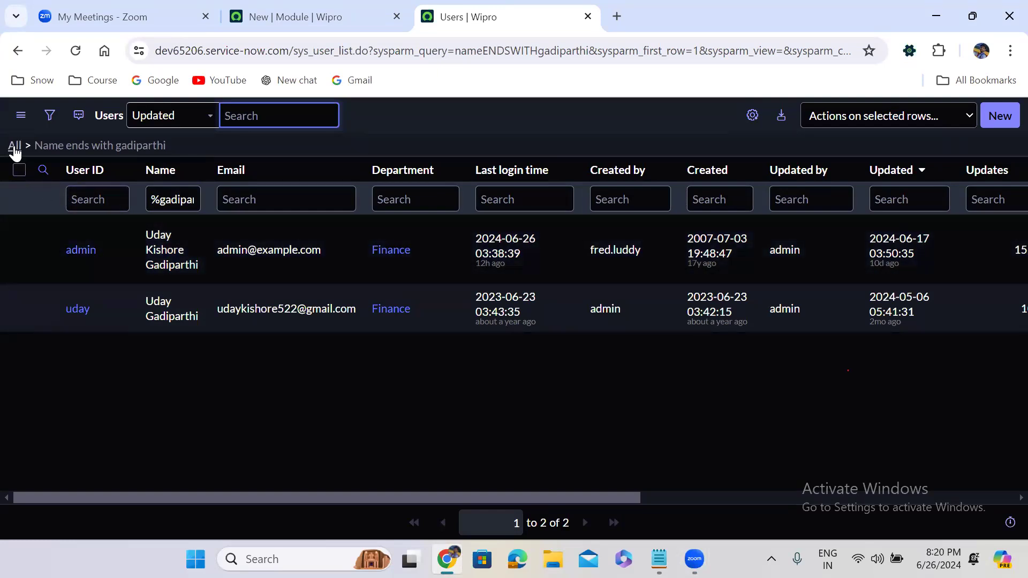
click(14, 148)
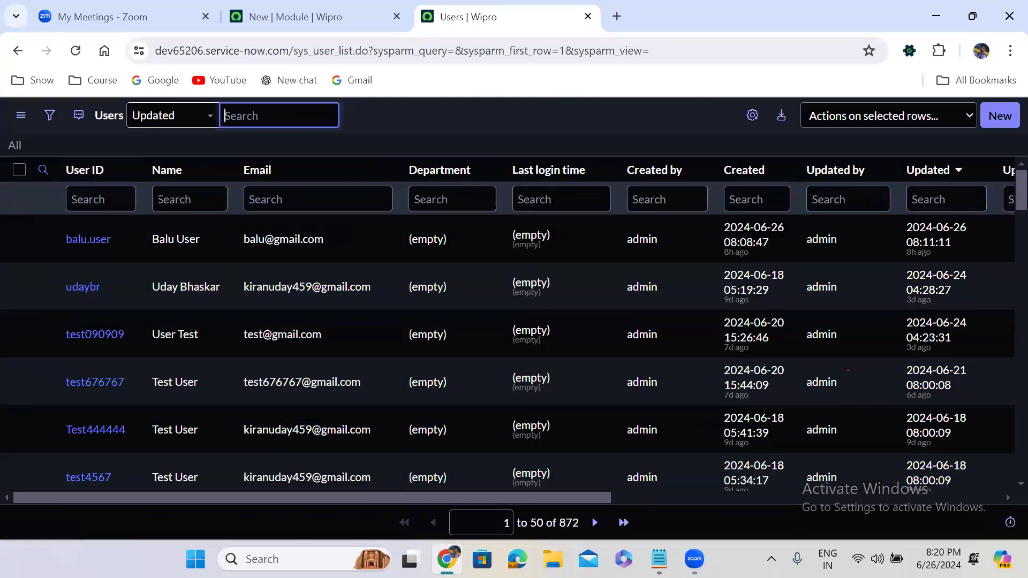
Step: In the condition builder, set Name is the user's full name and run it, returning one user
click(187, 199)
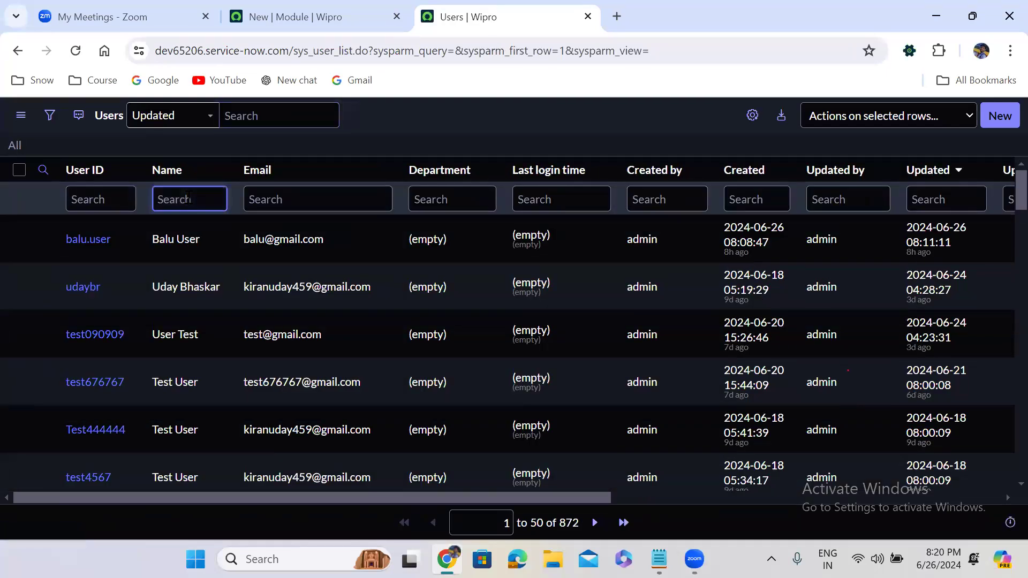
click(50, 116)
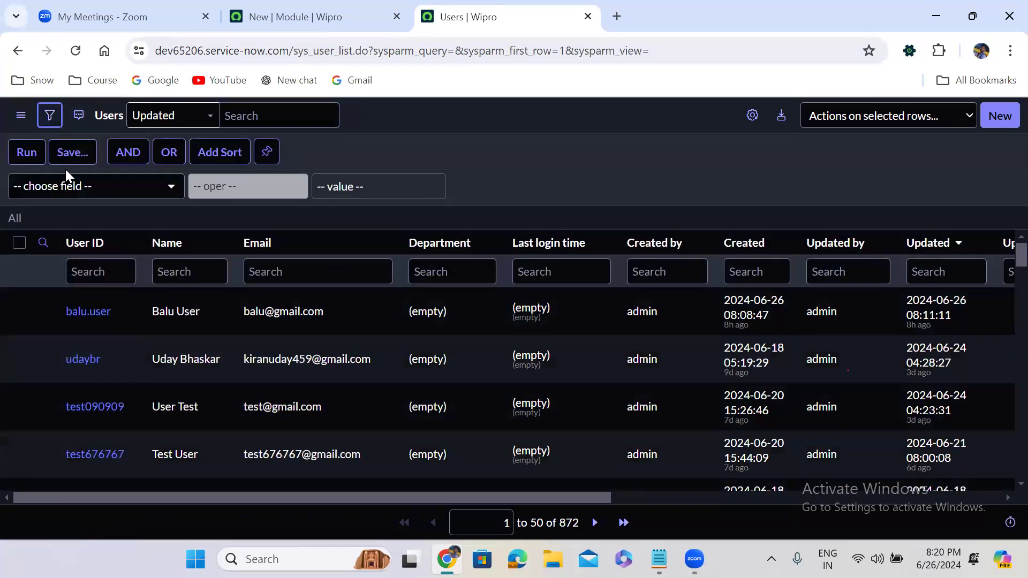
click(70, 185)
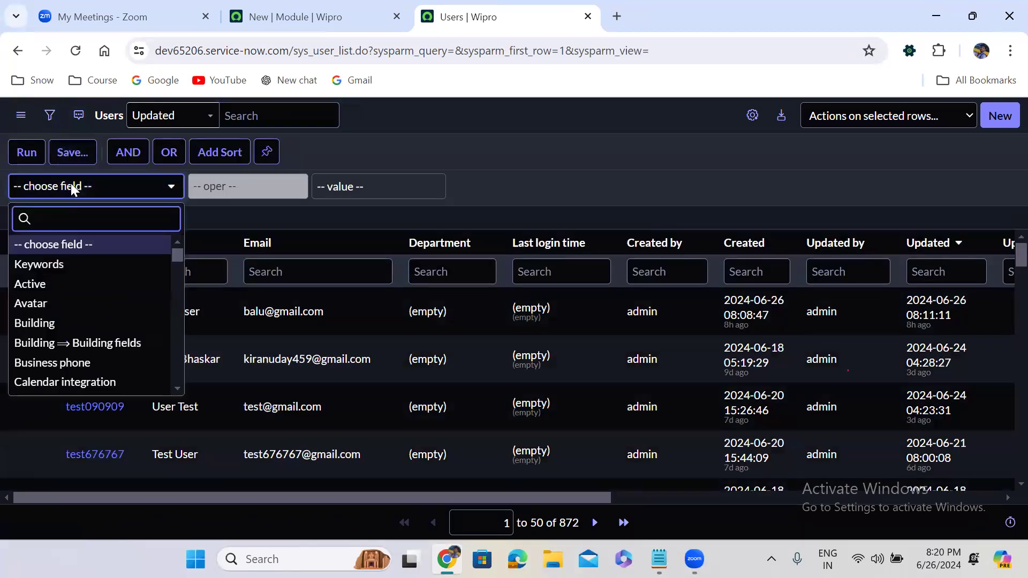
click(376, 218)
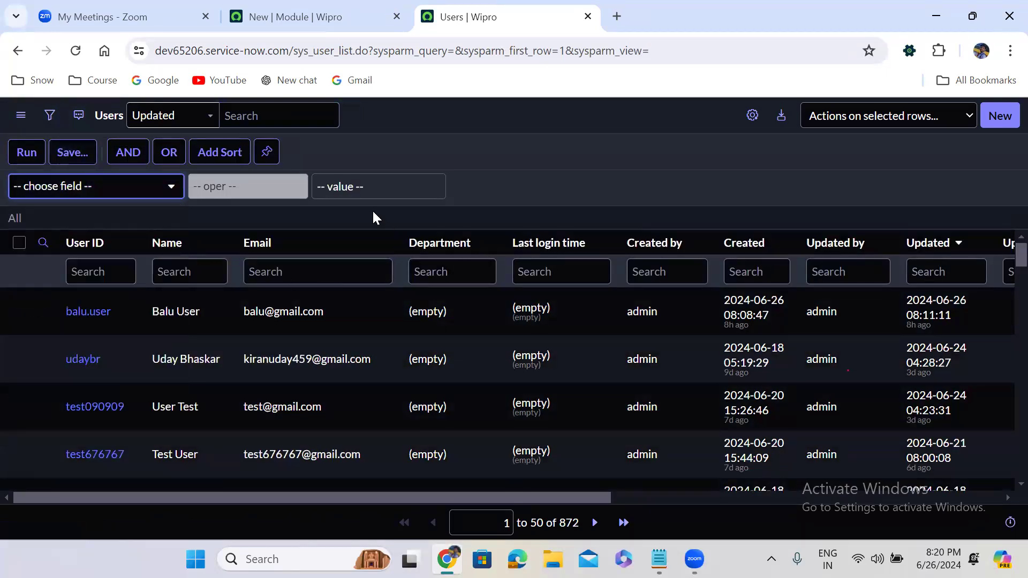
click(86, 187)
text(nam)
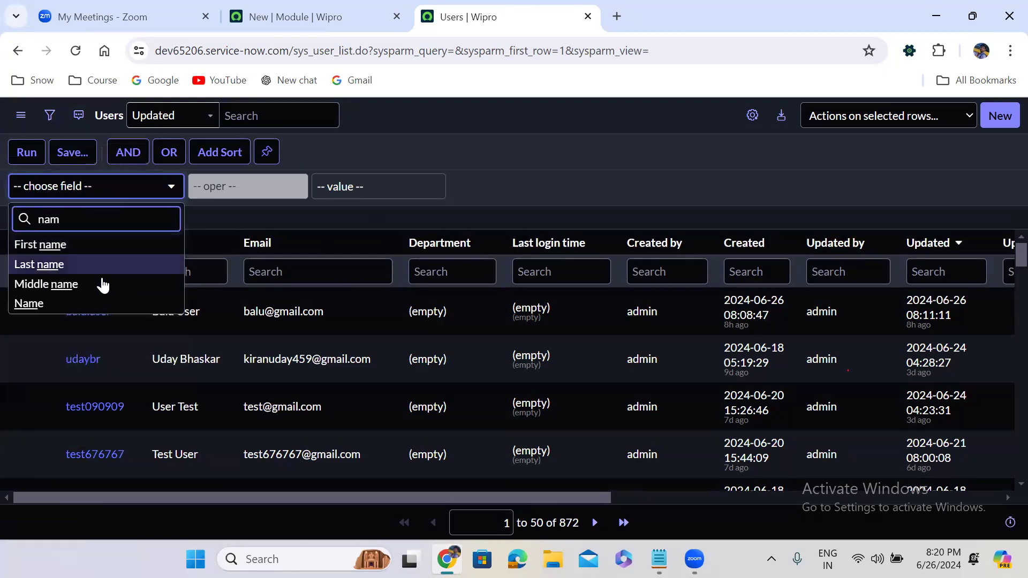
click(104, 305)
click(253, 194)
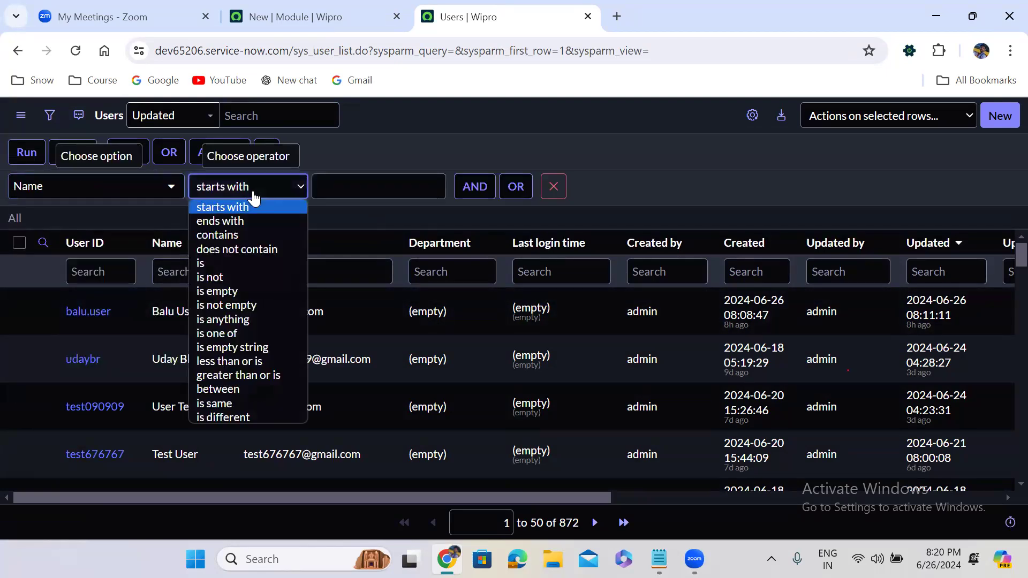
click(246, 262)
click(327, 189)
text(U)
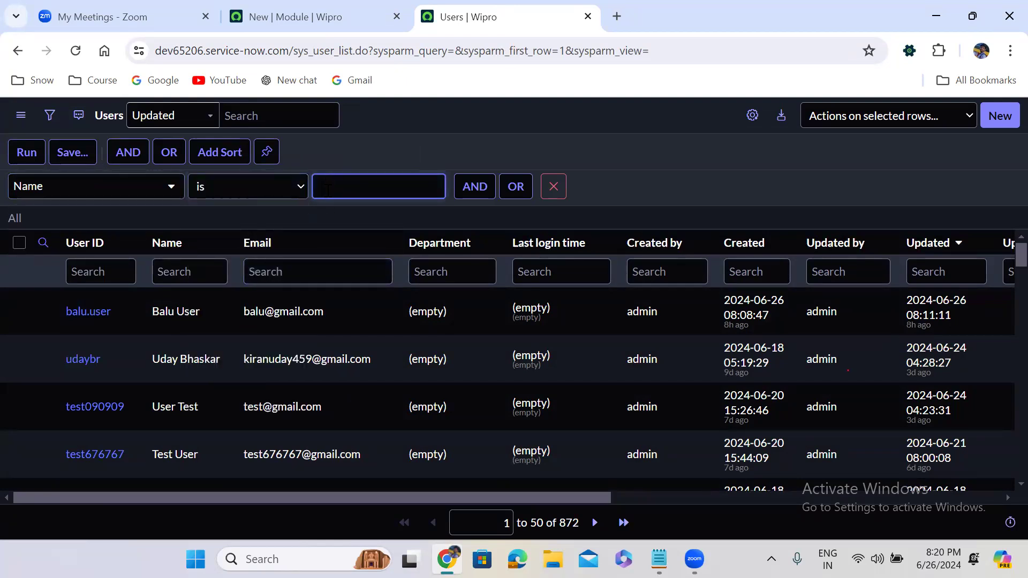
text(Y)
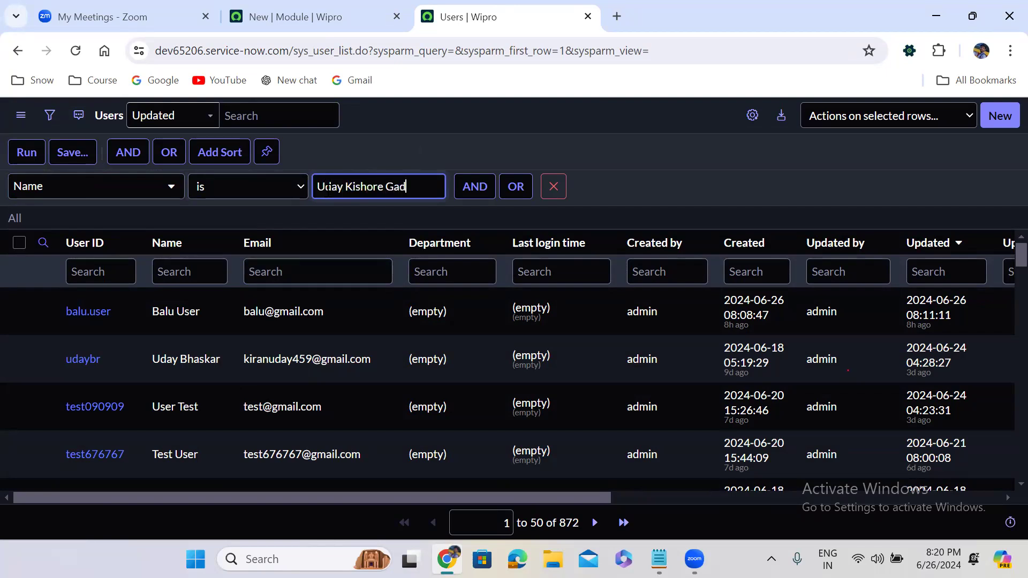
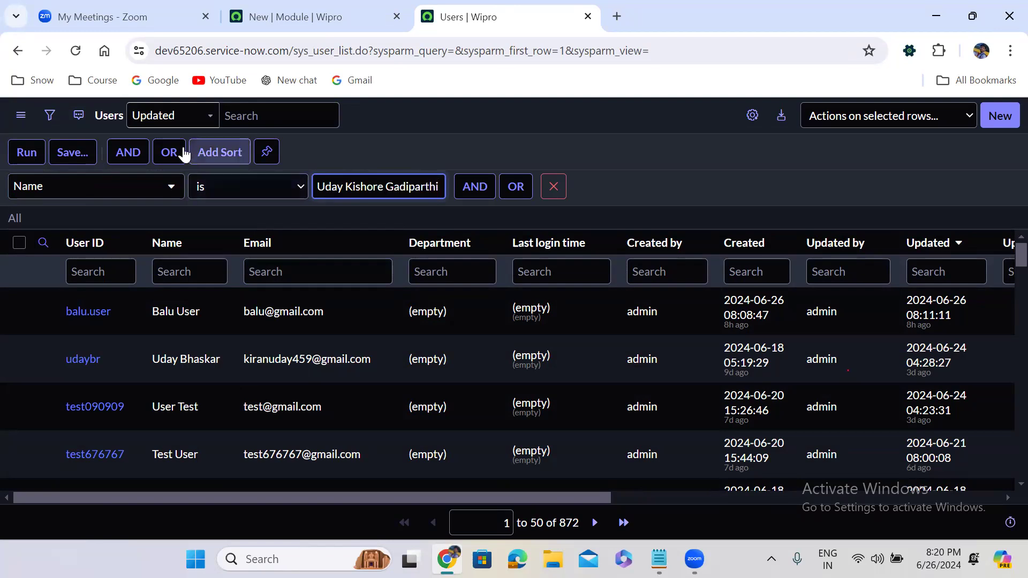
click(12, 159)
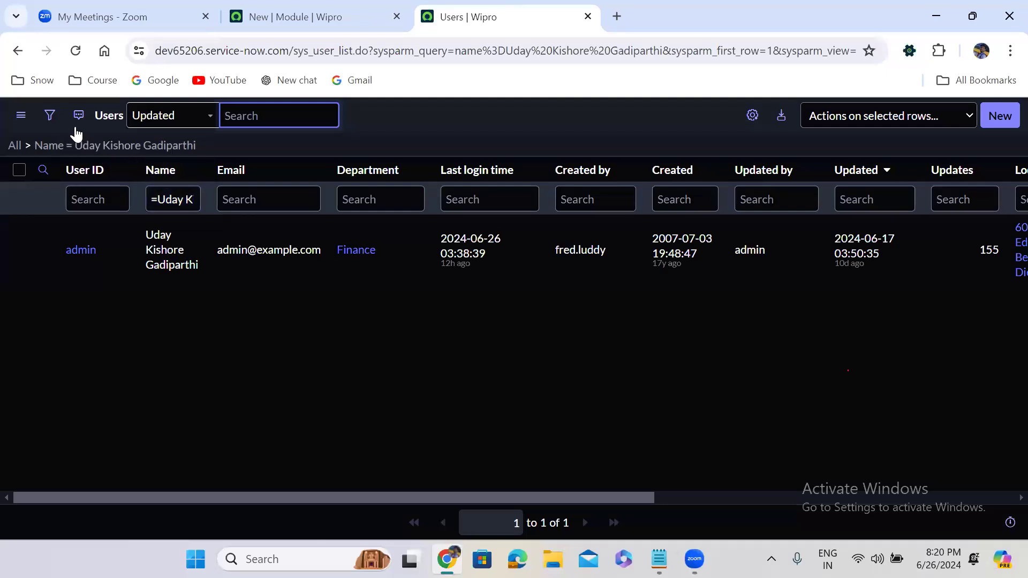
click(48, 115)
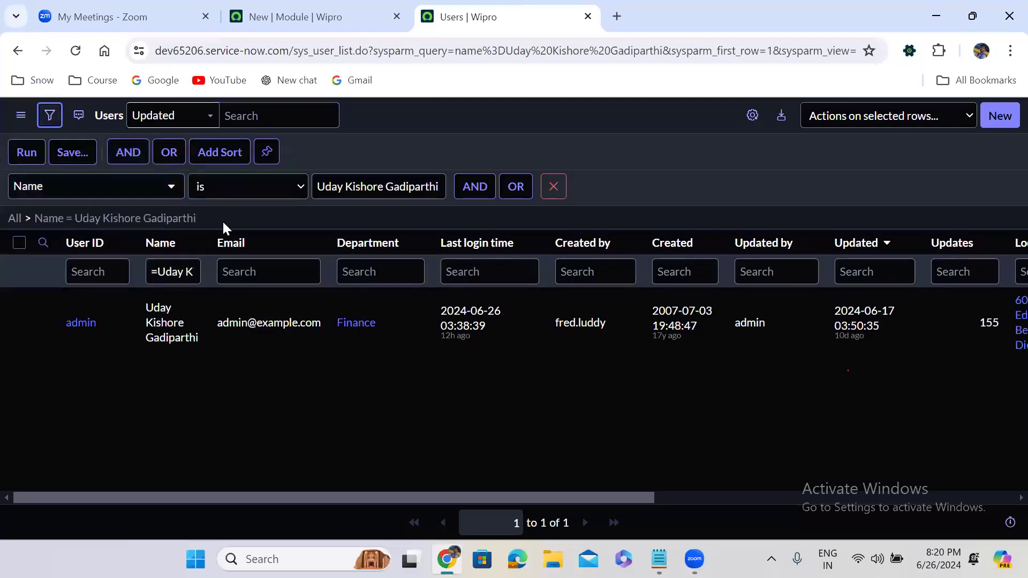
Step: Rerun the Name condition with the is not, contains and does not contain operators
click(236, 194)
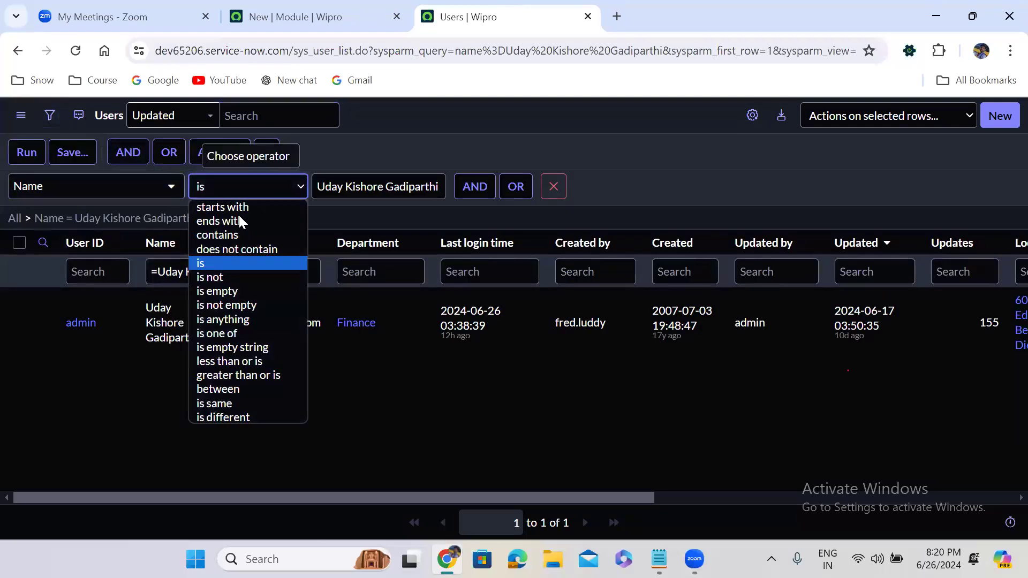
click(239, 277)
click(35, 153)
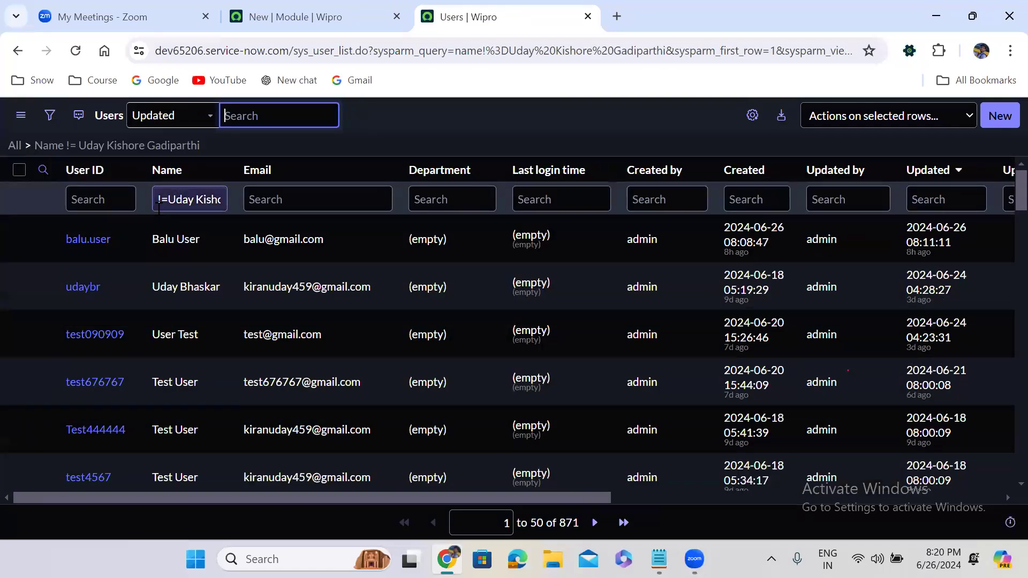
click(50, 115)
click(231, 195)
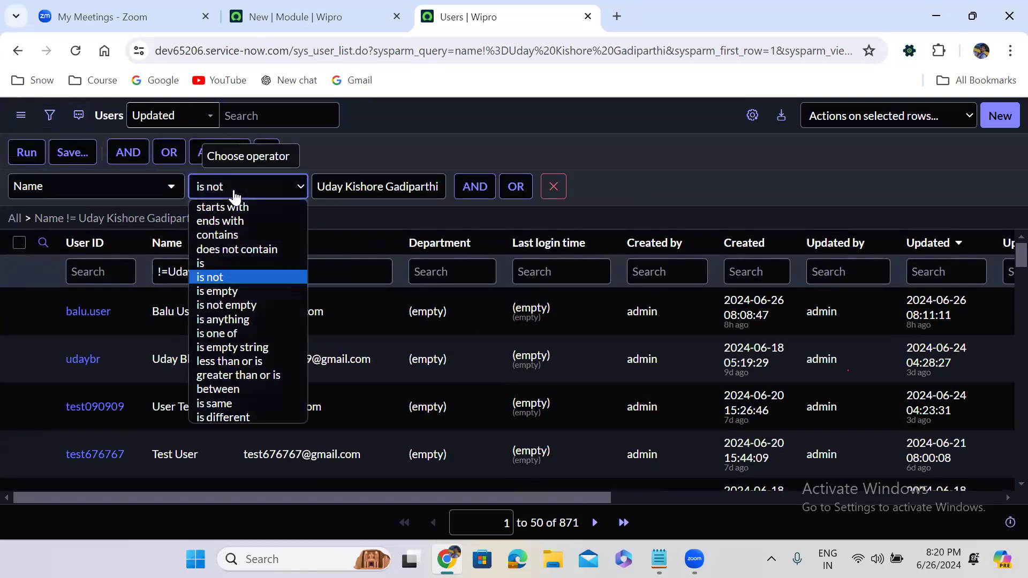
click(229, 235)
click(22, 156)
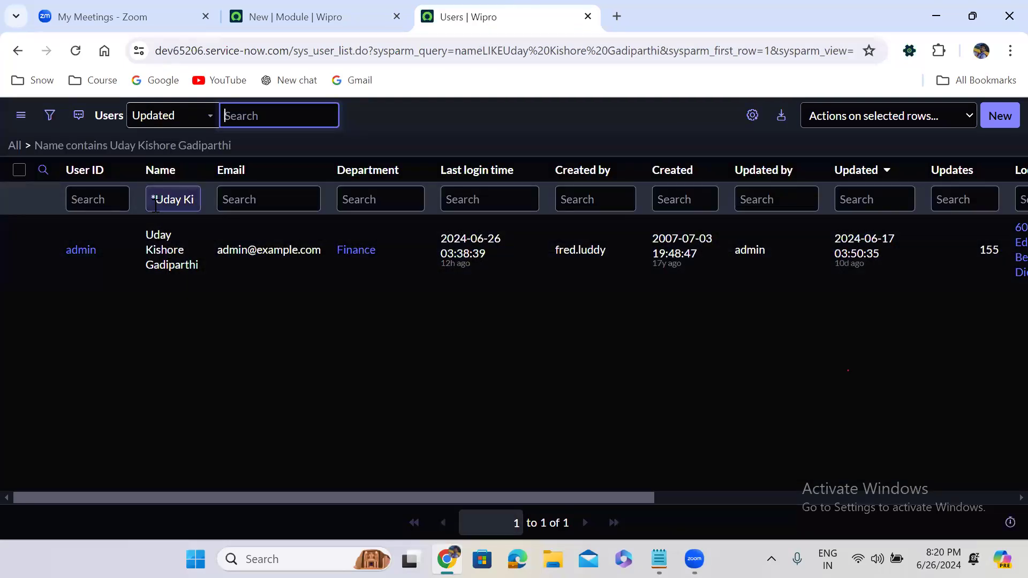
click(48, 117)
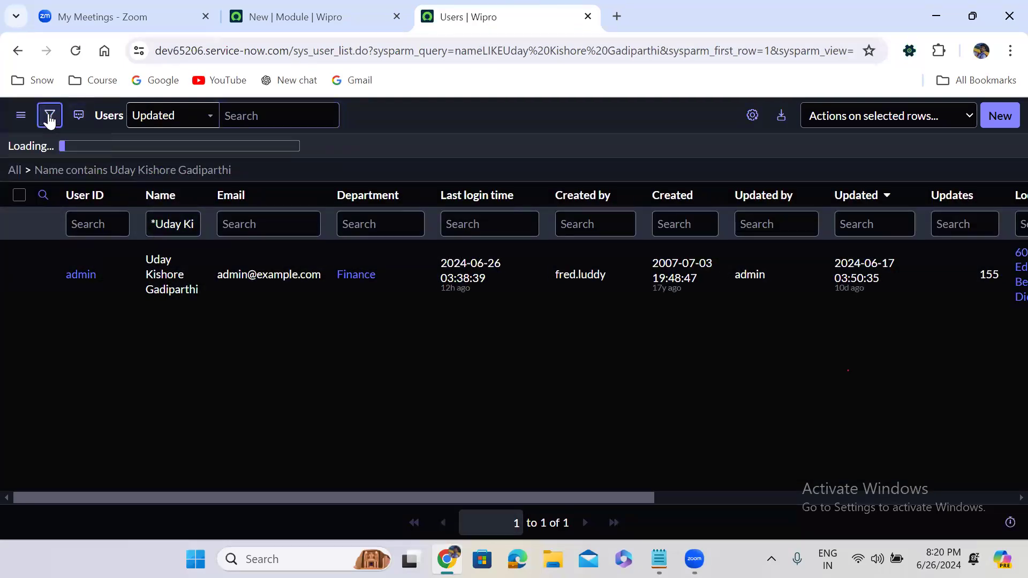
click(217, 197)
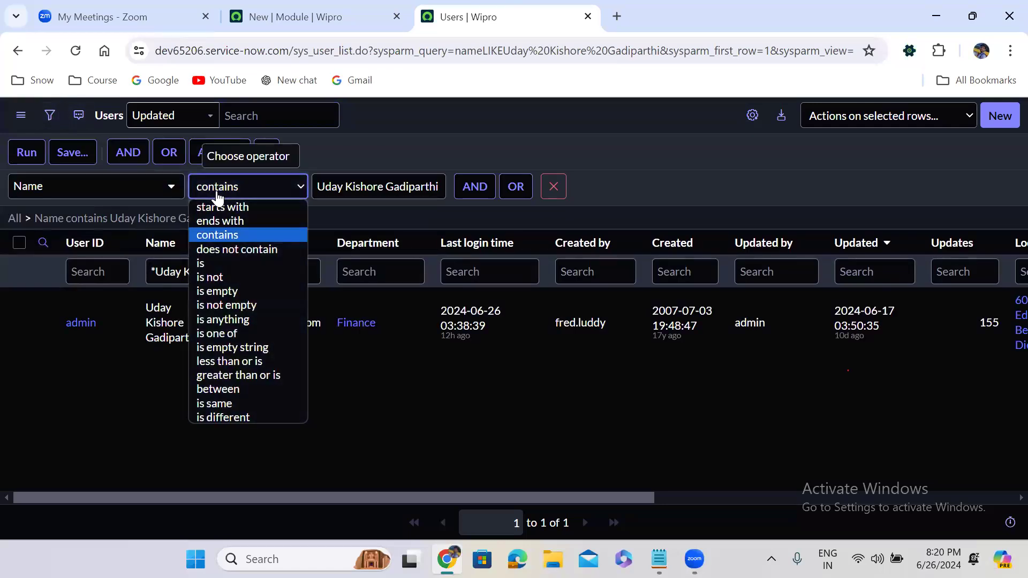
click(240, 247)
click(30, 155)
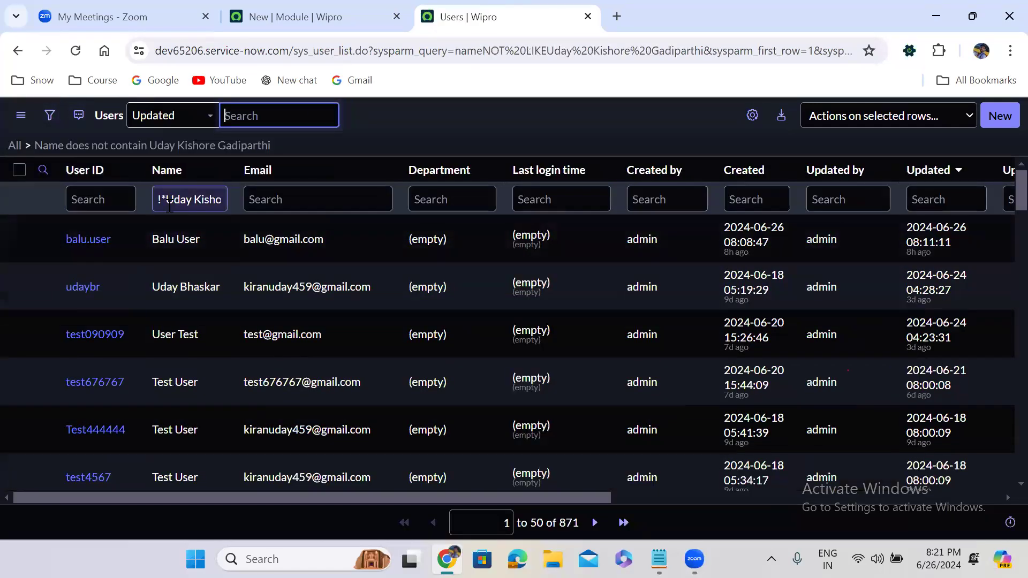
Step: Rerun the Name condition with starts with, ends with and is empty, then clear the filter
click(49, 115)
click(223, 202)
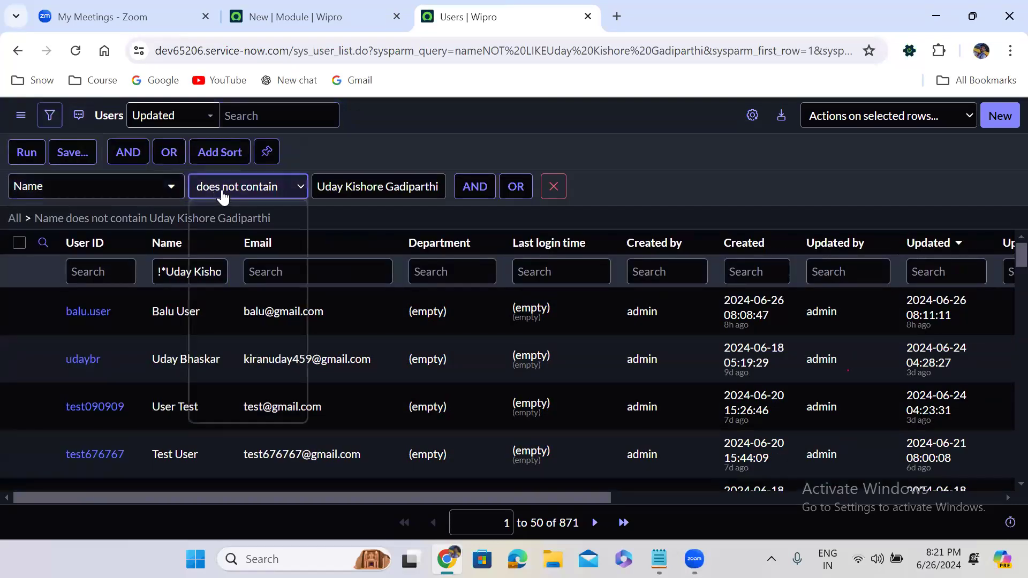
click(233, 206)
click(27, 154)
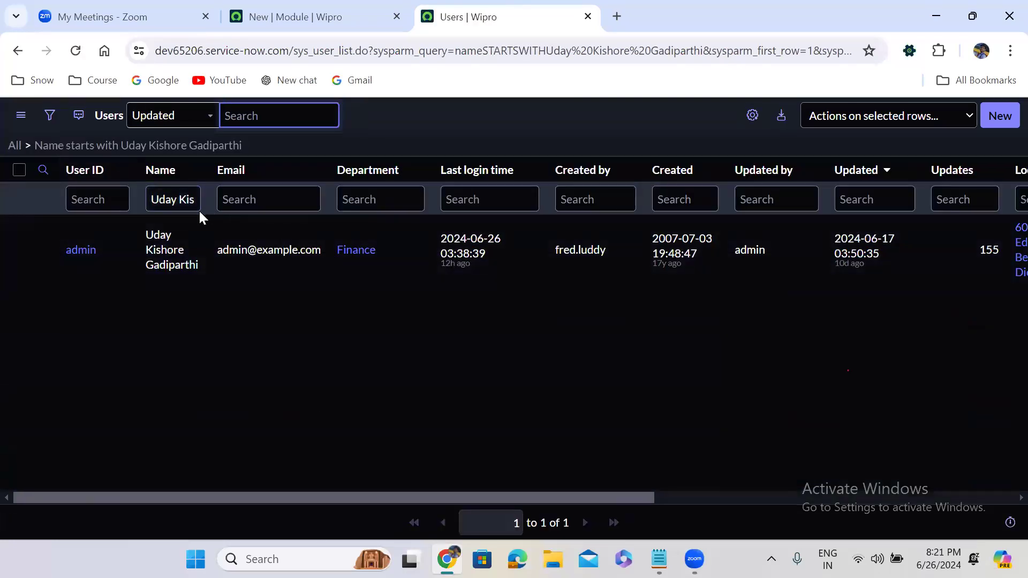
click(48, 119)
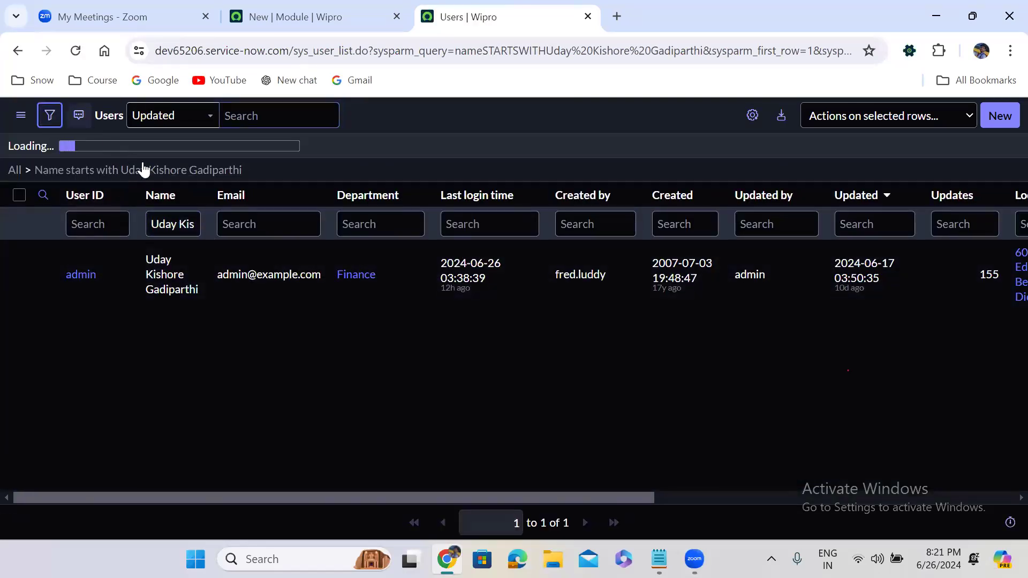
click(214, 195)
click(228, 222)
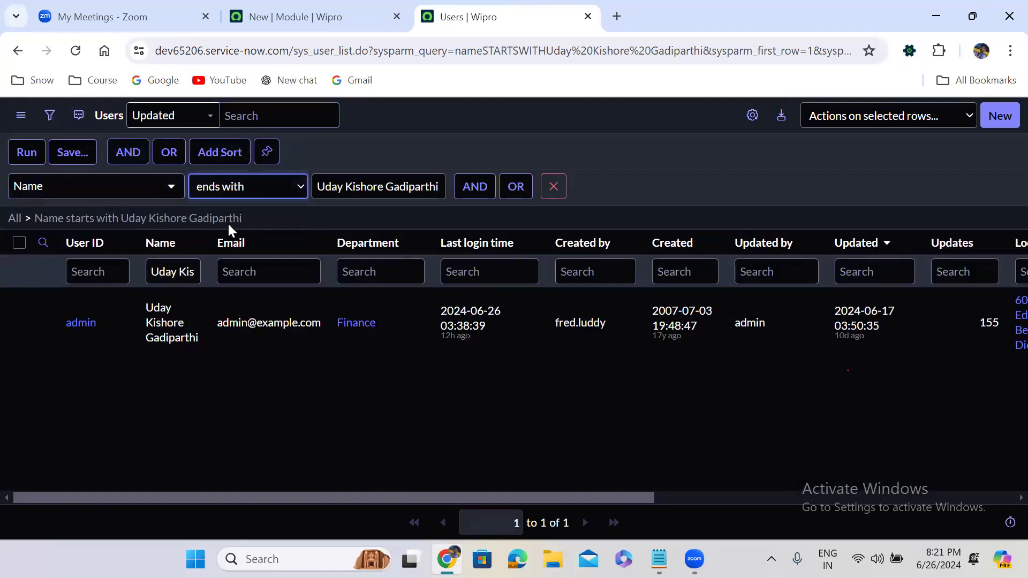
click(35, 159)
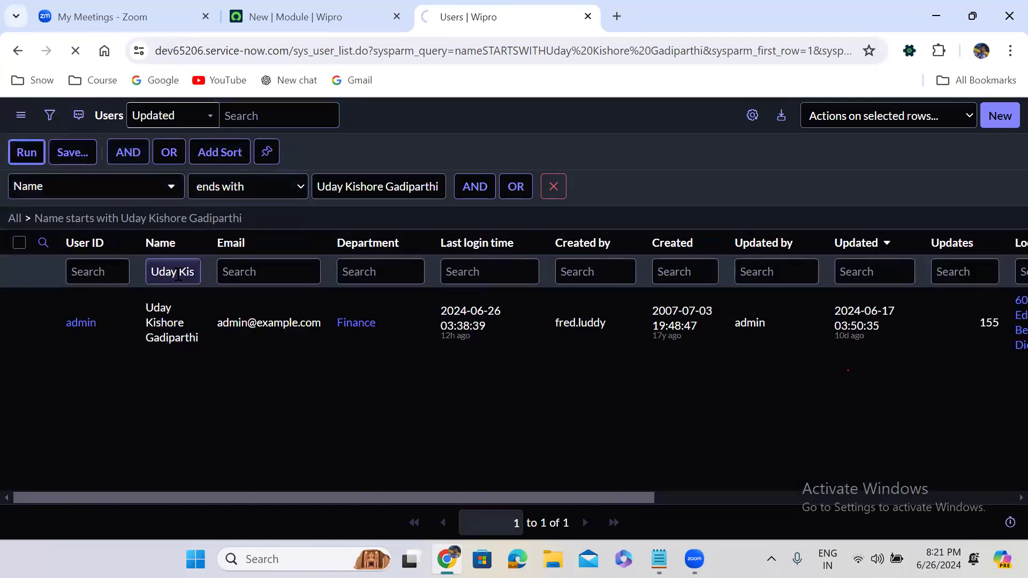
click(49, 115)
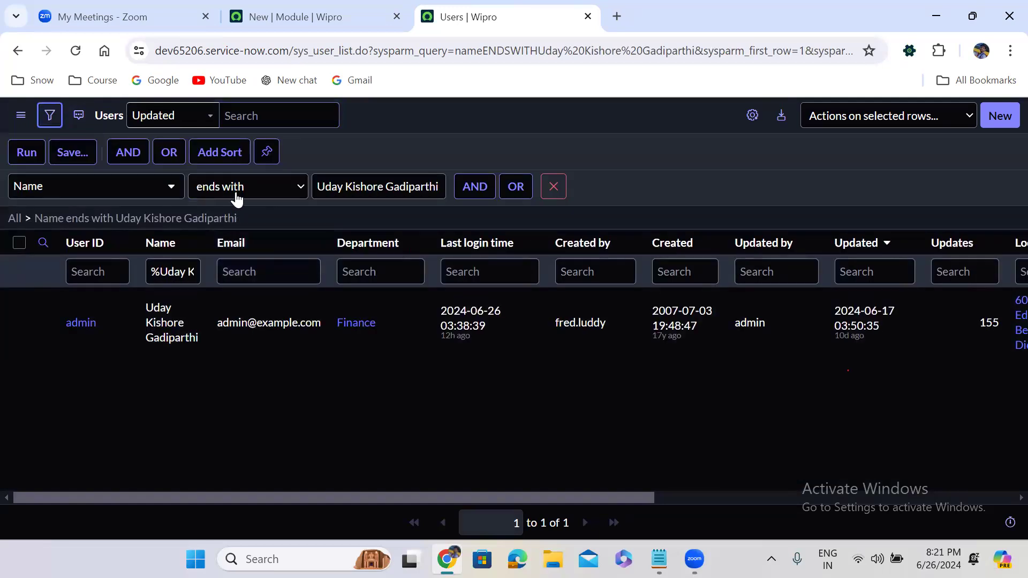
click(236, 191)
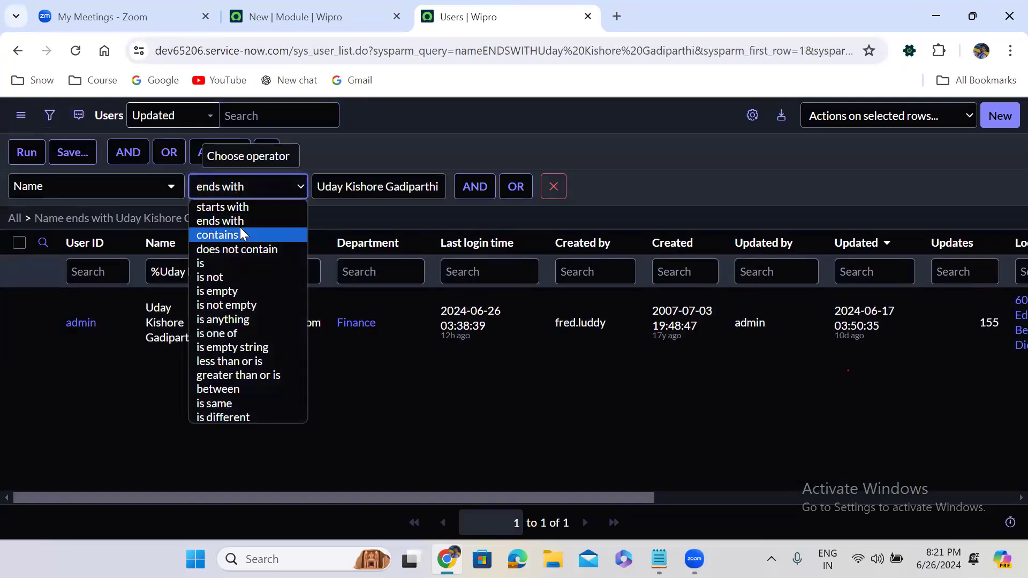
click(245, 290)
click(28, 153)
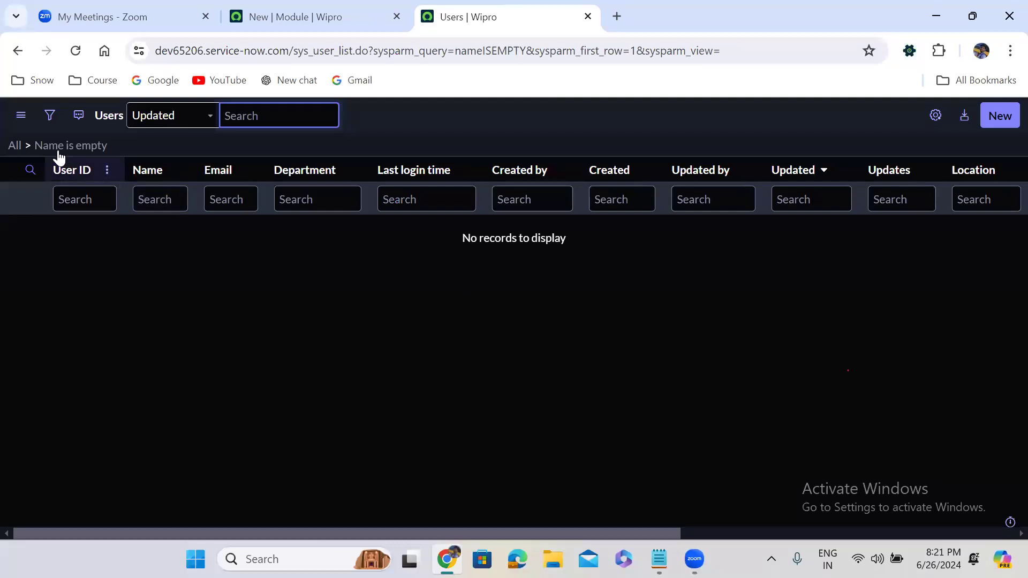
click(16, 147)
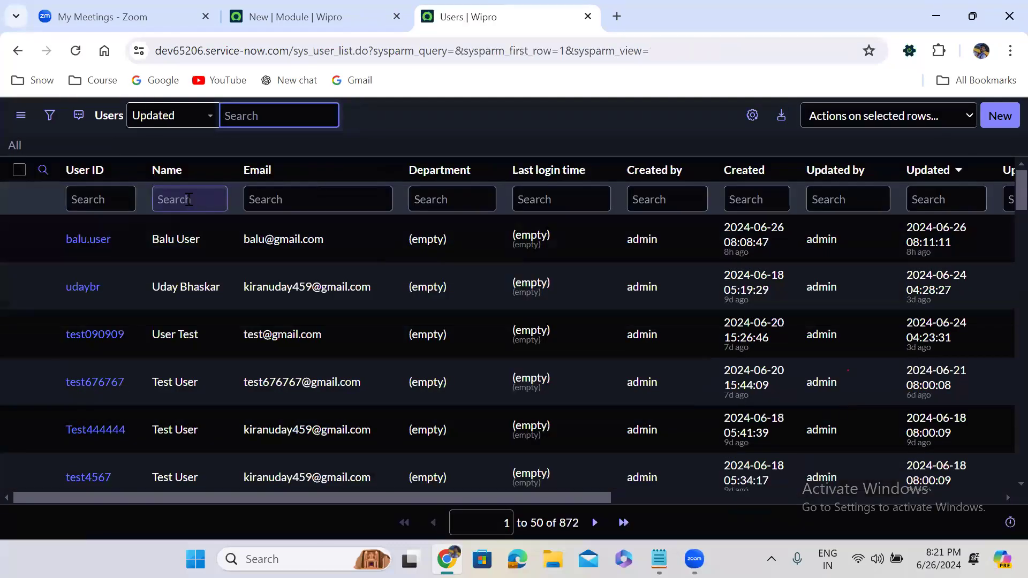
Step: Search the Name column for =NULL, which finds no users, then clear back to all 872
click(190, 200)
text(=NULL)
key(Return)
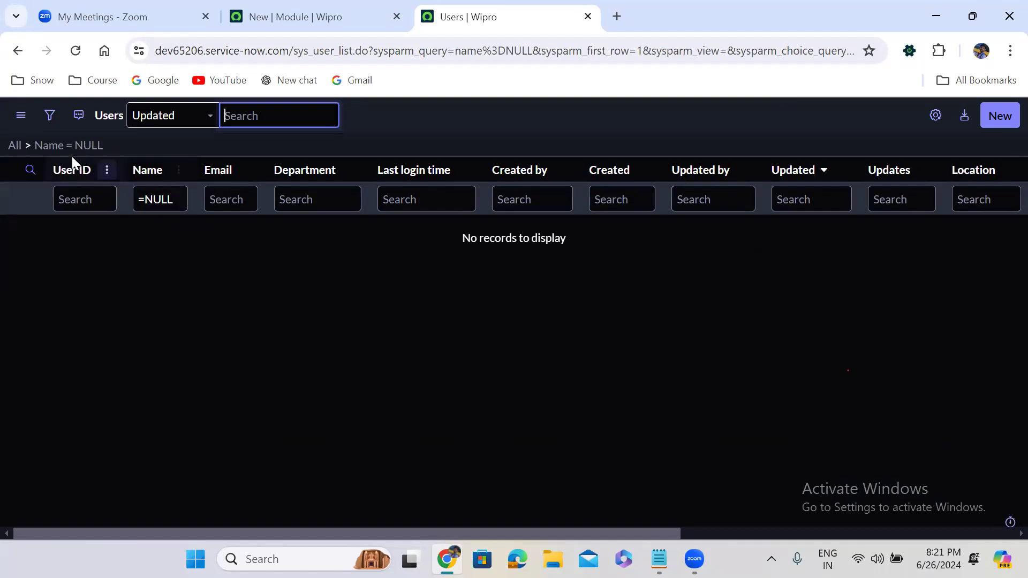
click(15, 150)
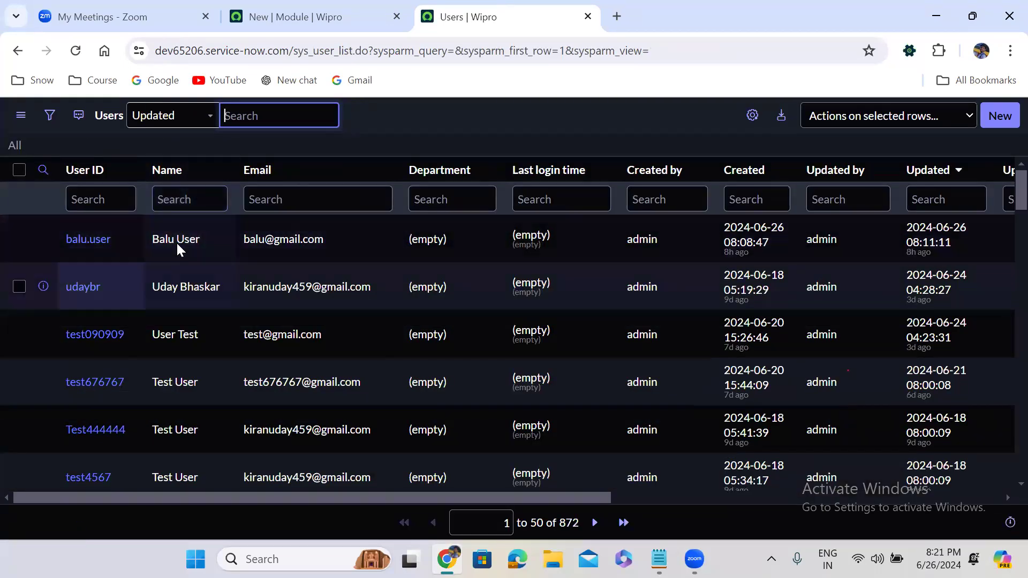
Step: Filter the Users list by Name is not empty, which still returns all 872 users
click(48, 115)
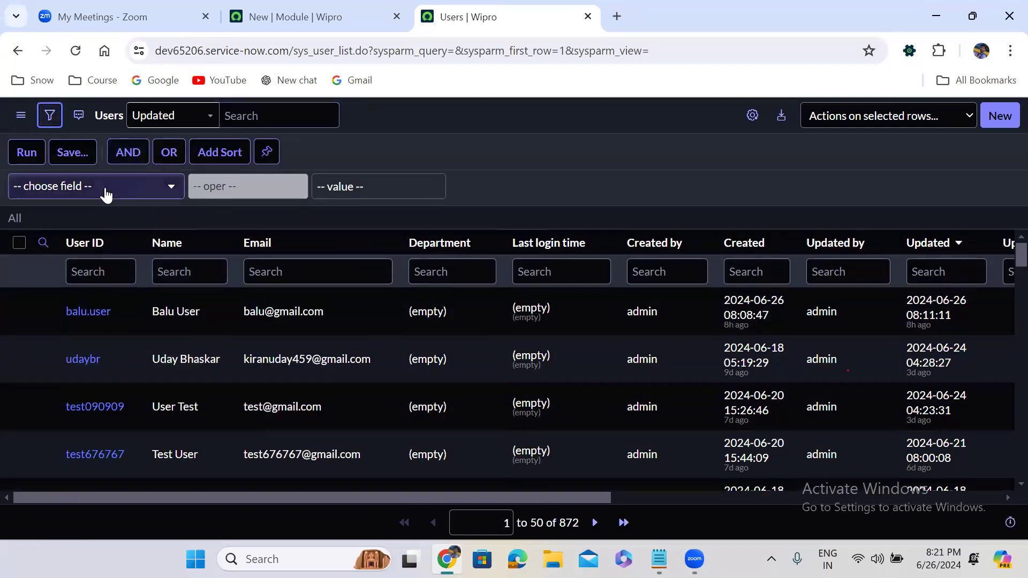
click(104, 185)
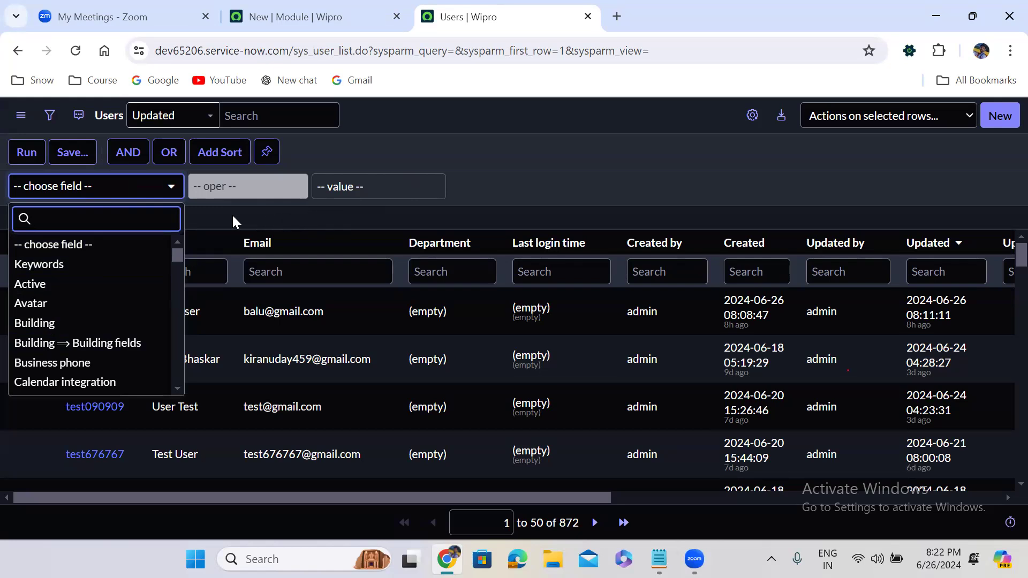
text(name)
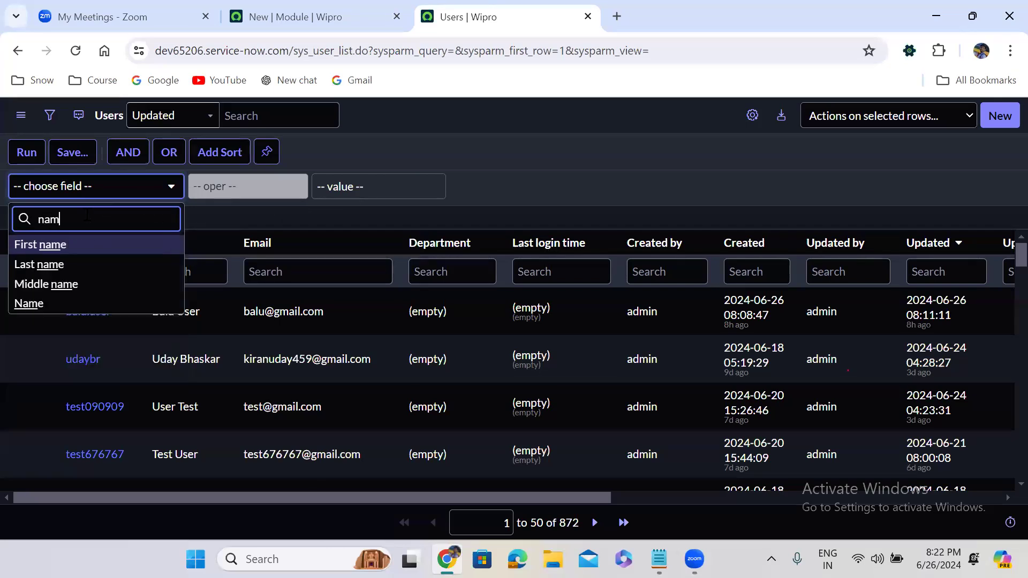
click(73, 303)
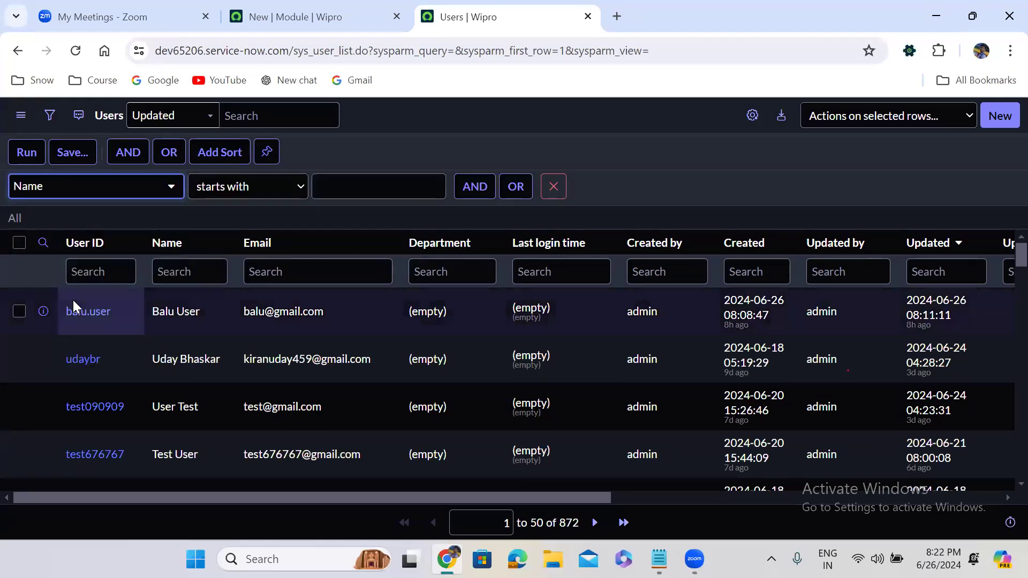
click(232, 196)
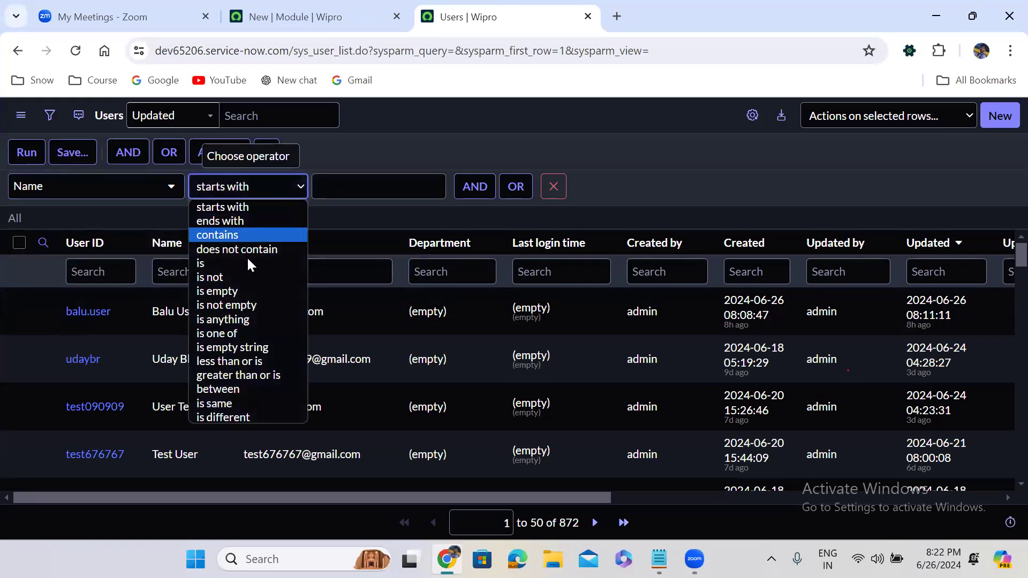
click(247, 305)
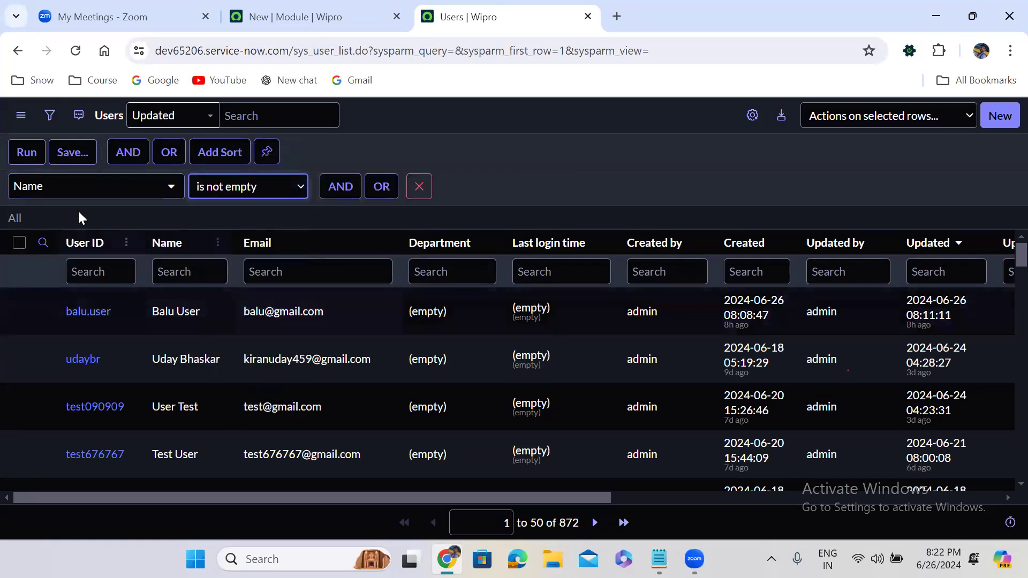
click(24, 152)
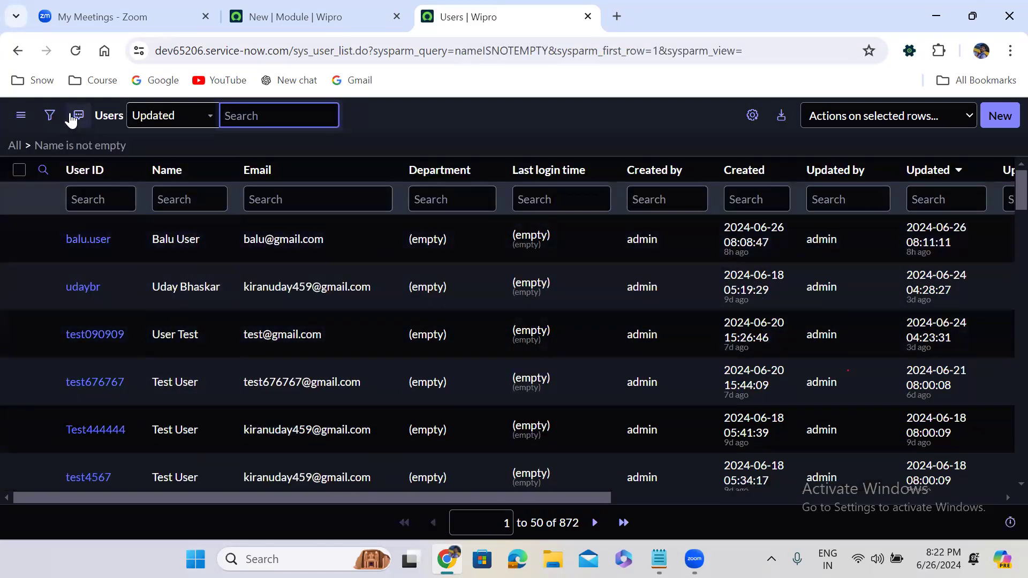
click(49, 115)
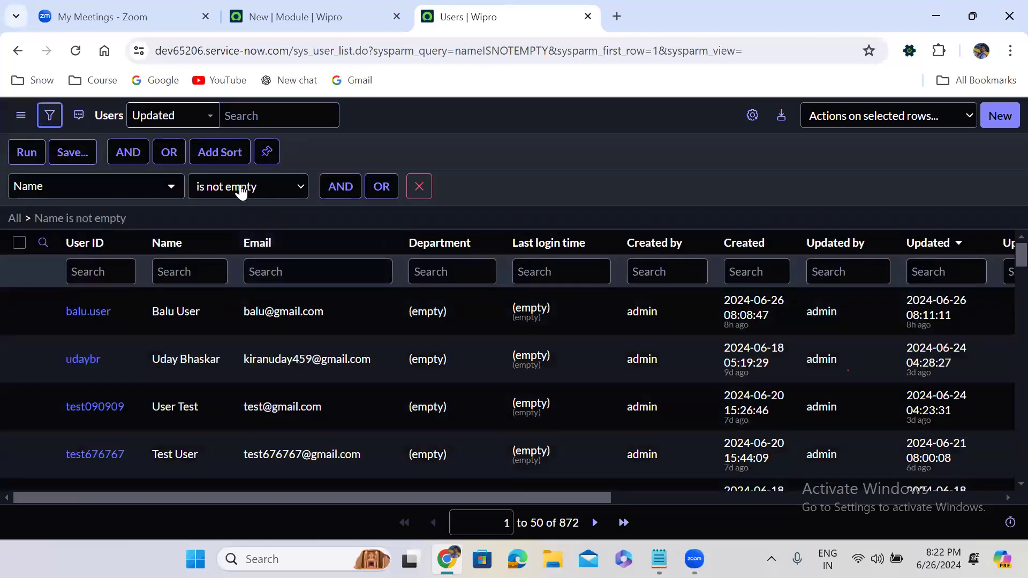
Step: Change the Name condition to 'is one of' with two user names, narrowing the list to 2 records
click(241, 191)
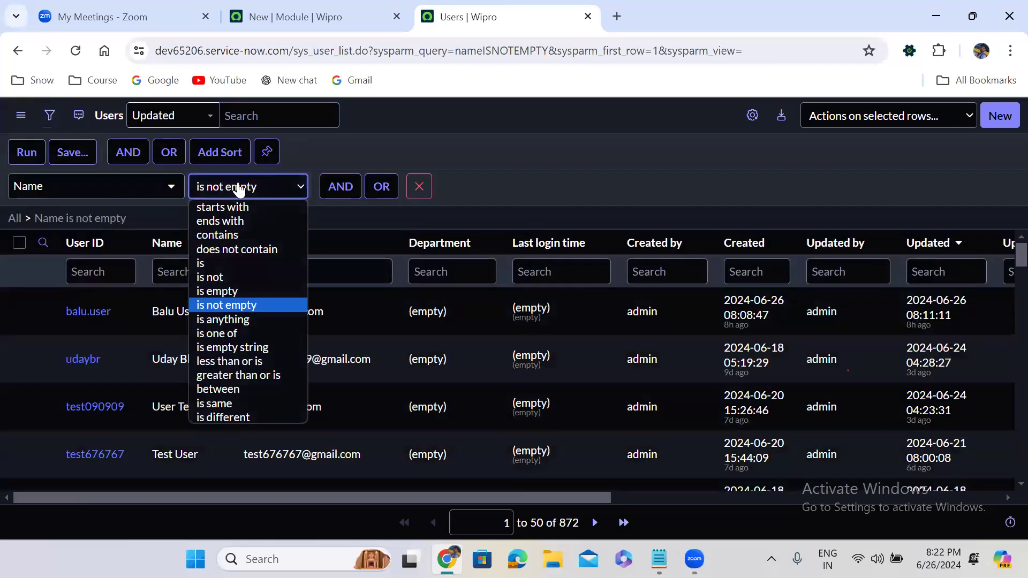
click(250, 331)
click(336, 201)
text(Uday)
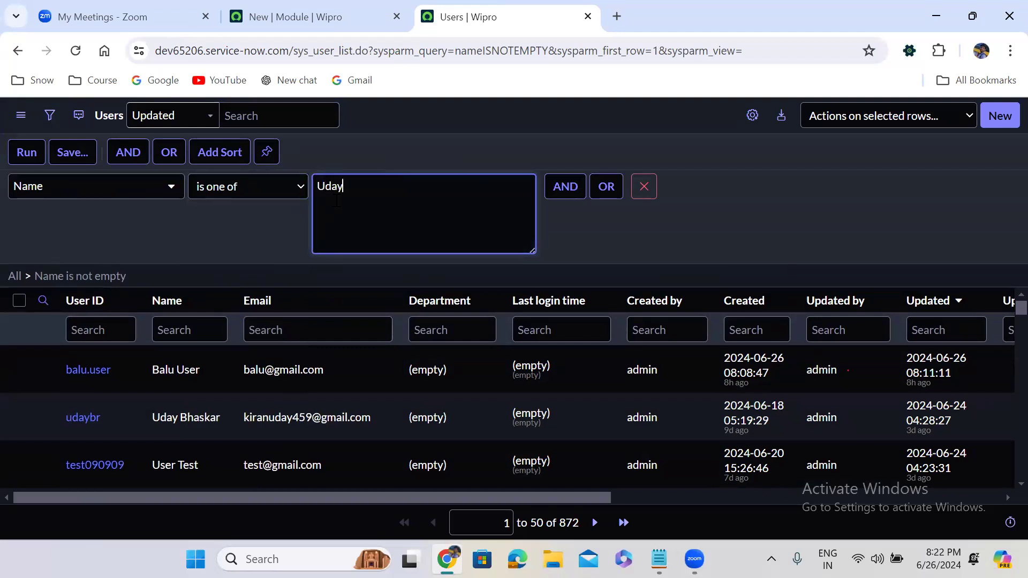
text( K)
key(Return)
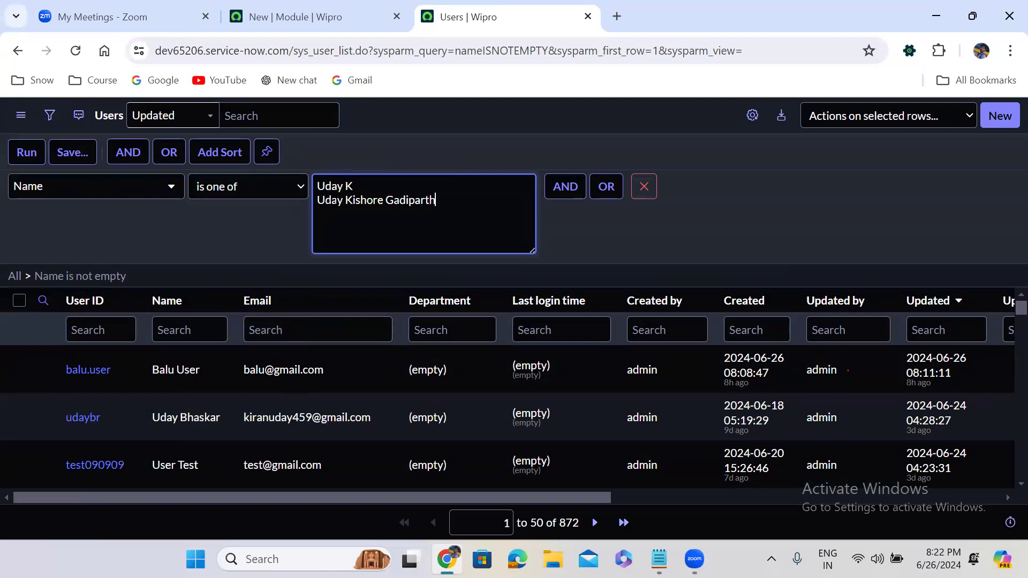
click(28, 154)
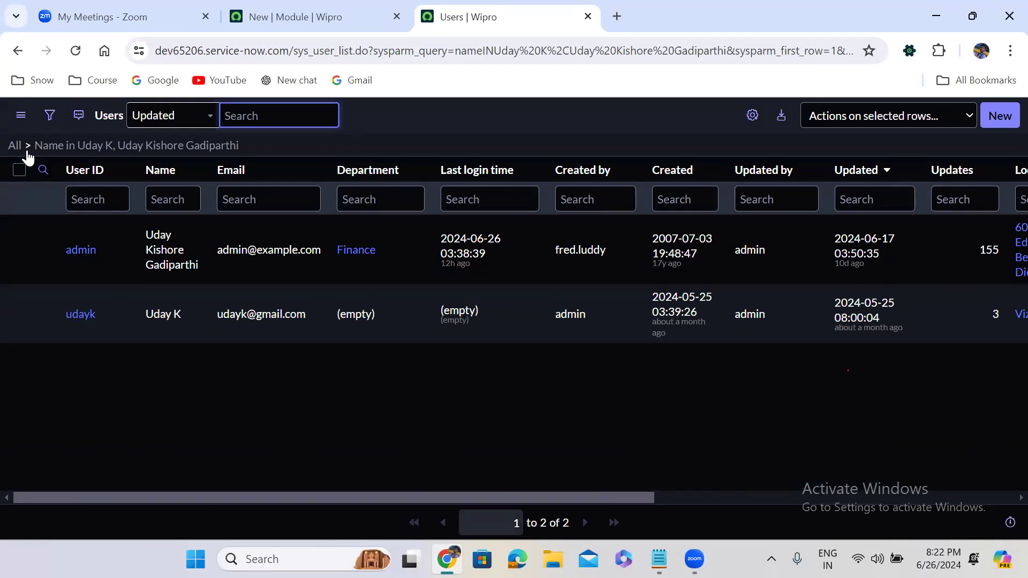
click(50, 115)
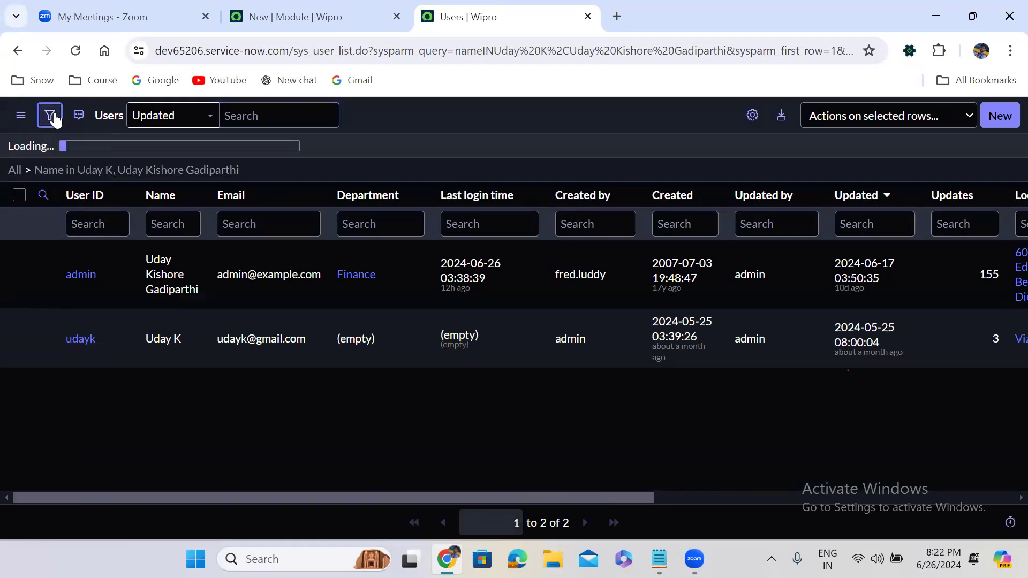
Step: Try the between and is same operators, then settle on Name is different from City
click(240, 187)
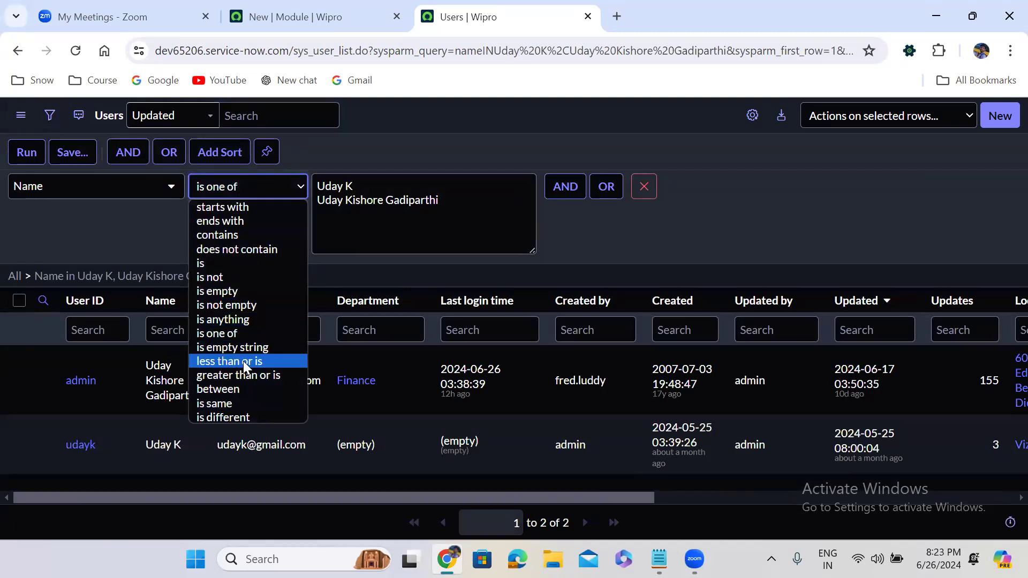
click(231, 390)
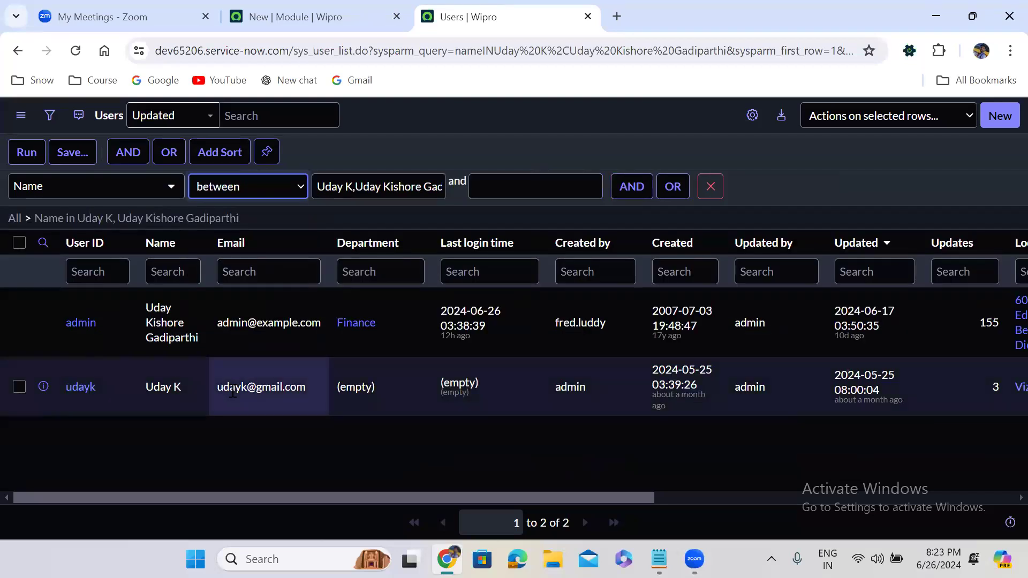
click(238, 184)
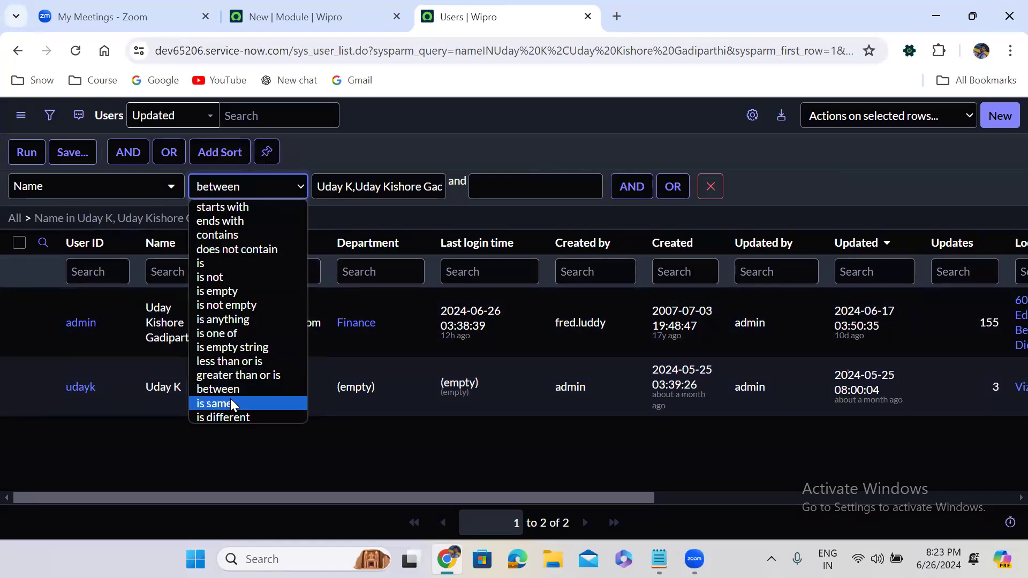
click(230, 402)
click(224, 190)
click(224, 190)
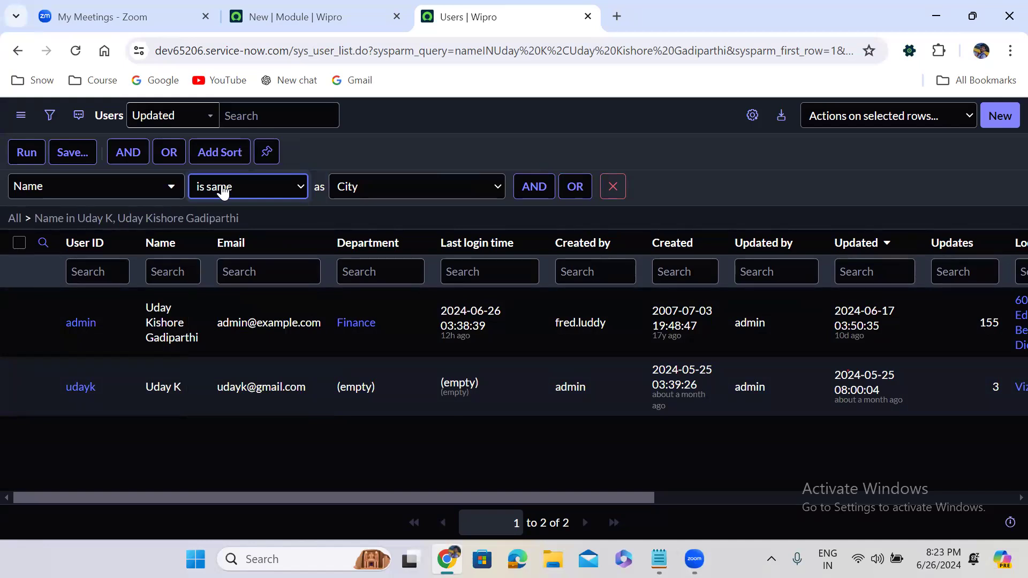
click(224, 190)
click(219, 412)
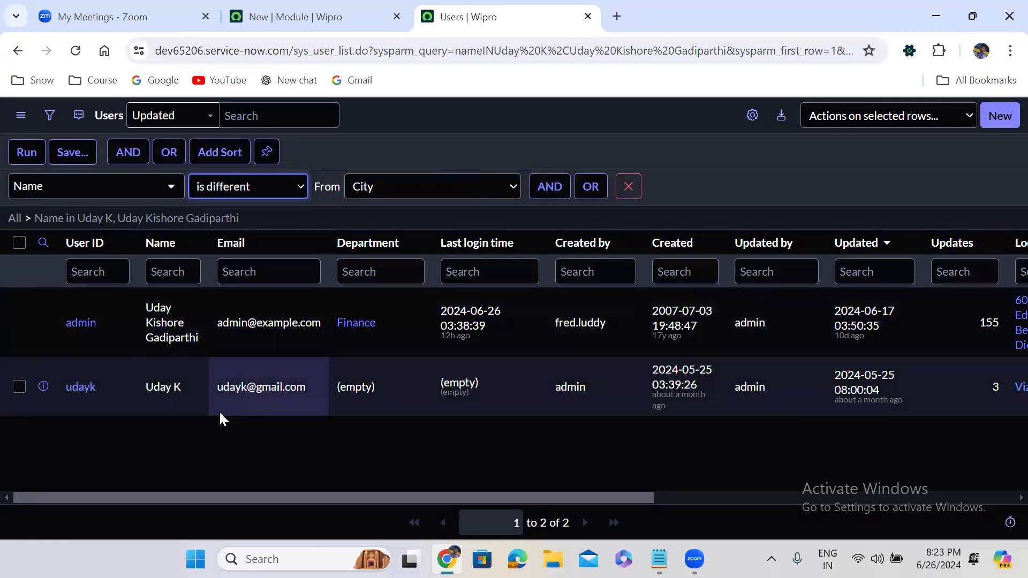
click(374, 191)
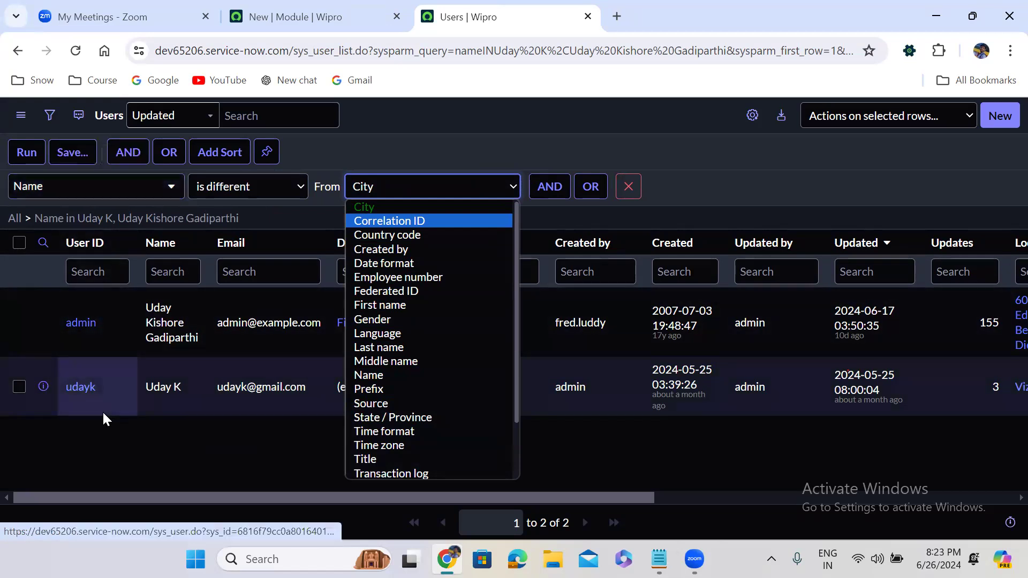
click(209, 190)
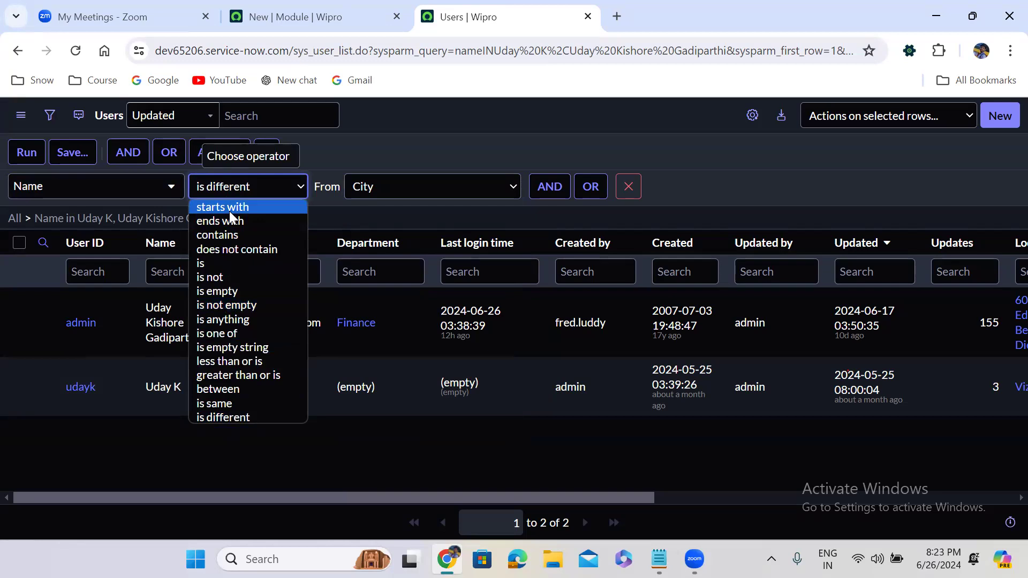
Step: Search fields for 'crea' and switch the condition to Created on Today
click(70, 193)
text(care)
key(BackSpace)
key(BackSpace)
key(BackSpace)
text(rea)
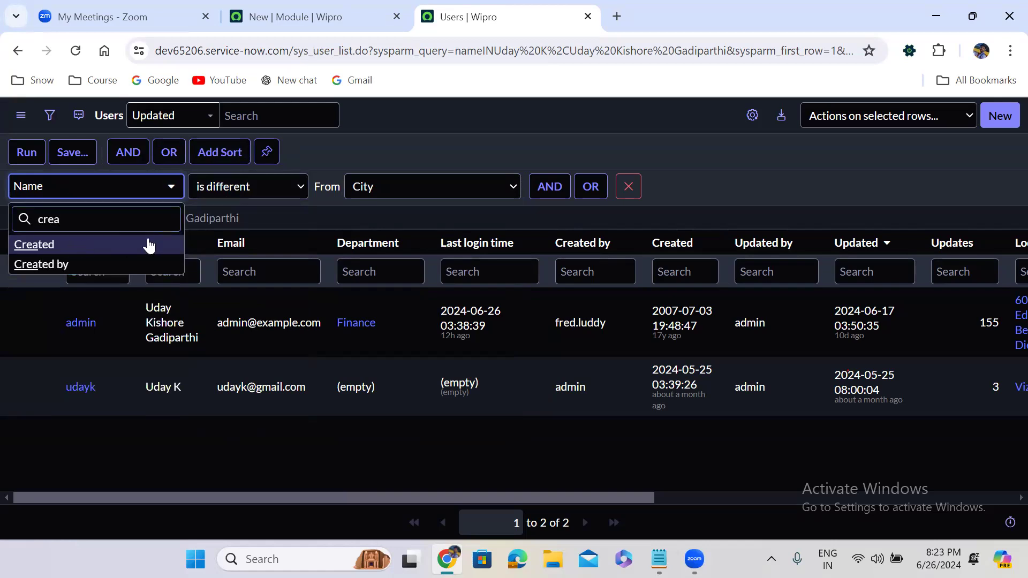
key(Return)
click(241, 201)
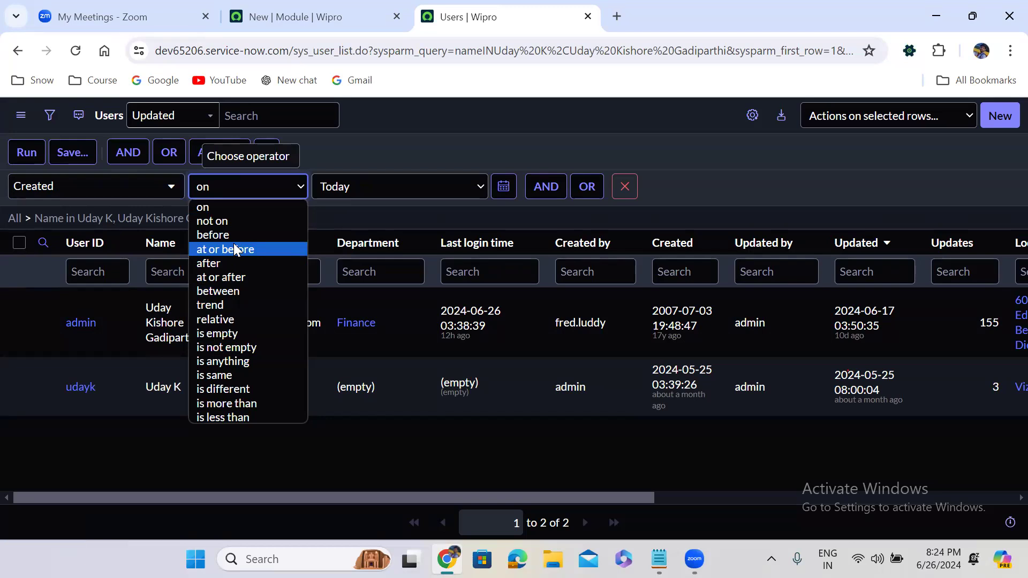
click(30, 185)
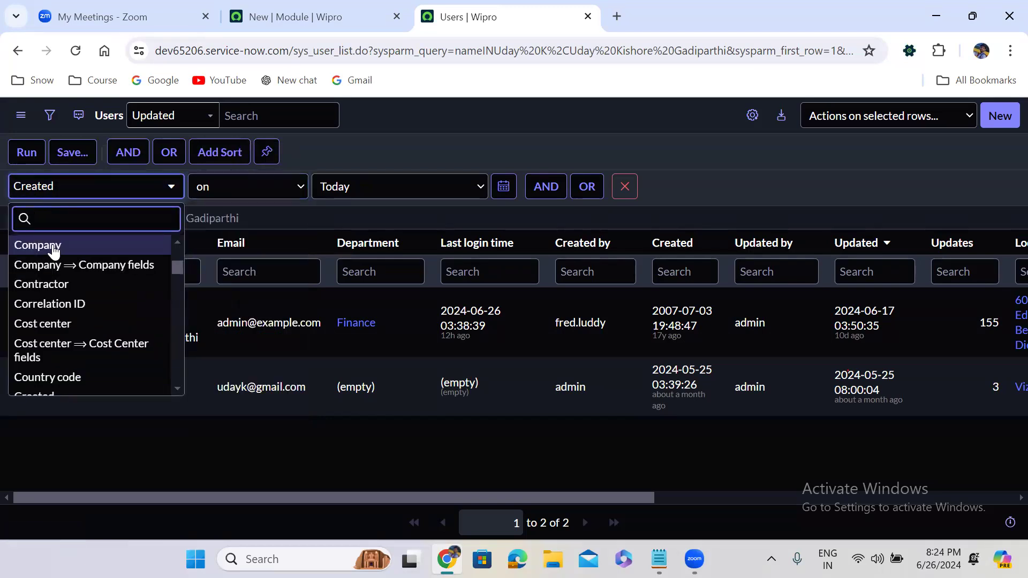
Step: Search fields for 'ac' and make Active the condition field, reviewing its operators
text(wal)
key(BackSpace)
key(BackSpace)
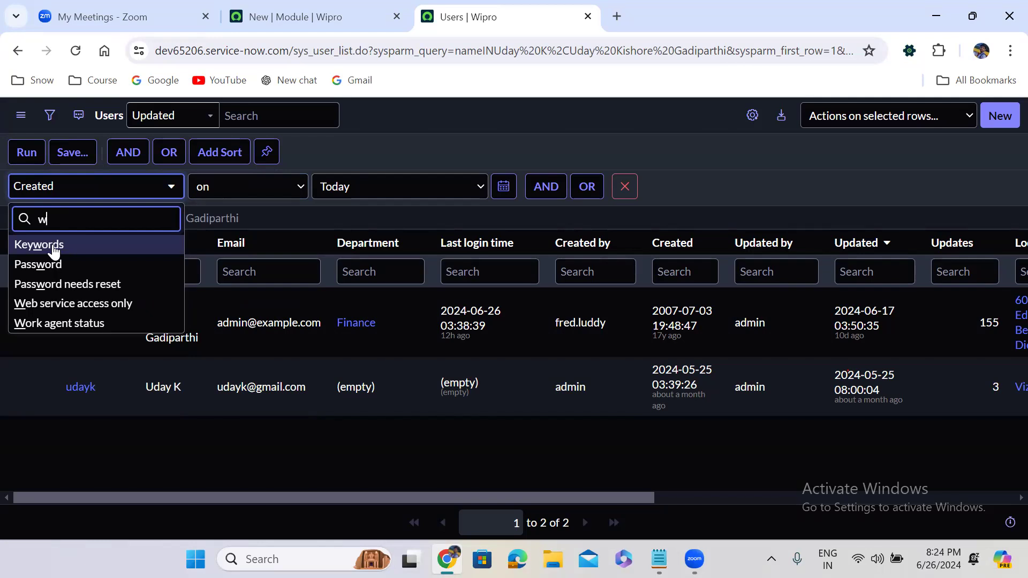
text(tr)
key(BackSpace)
key(BackSpace)
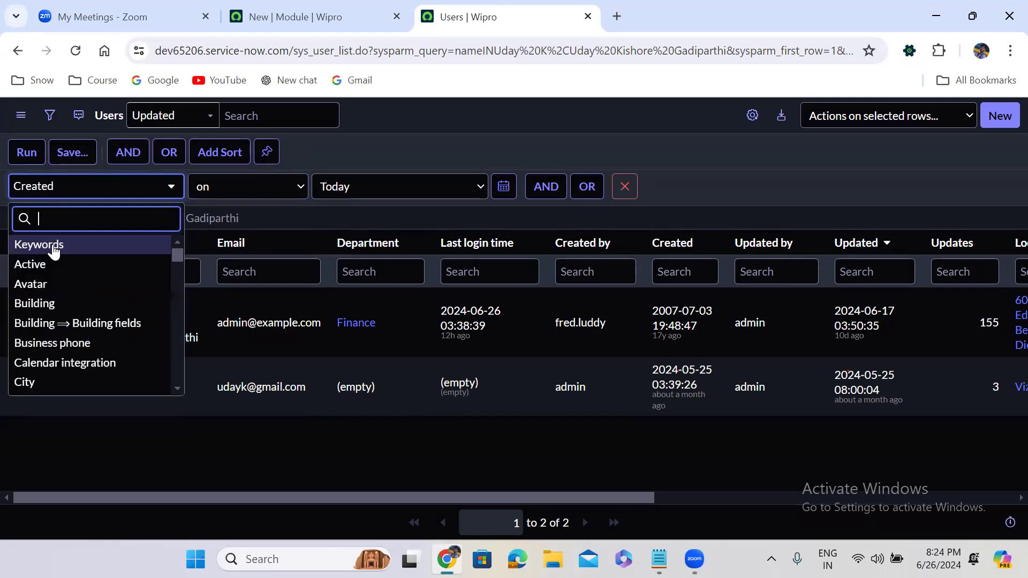
text(ac)
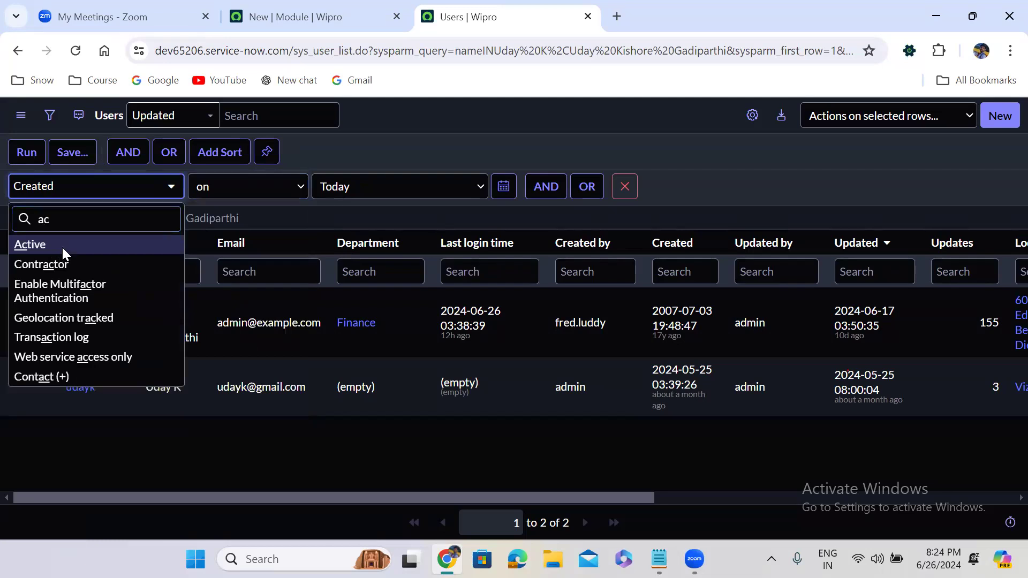
click(61, 247)
click(227, 186)
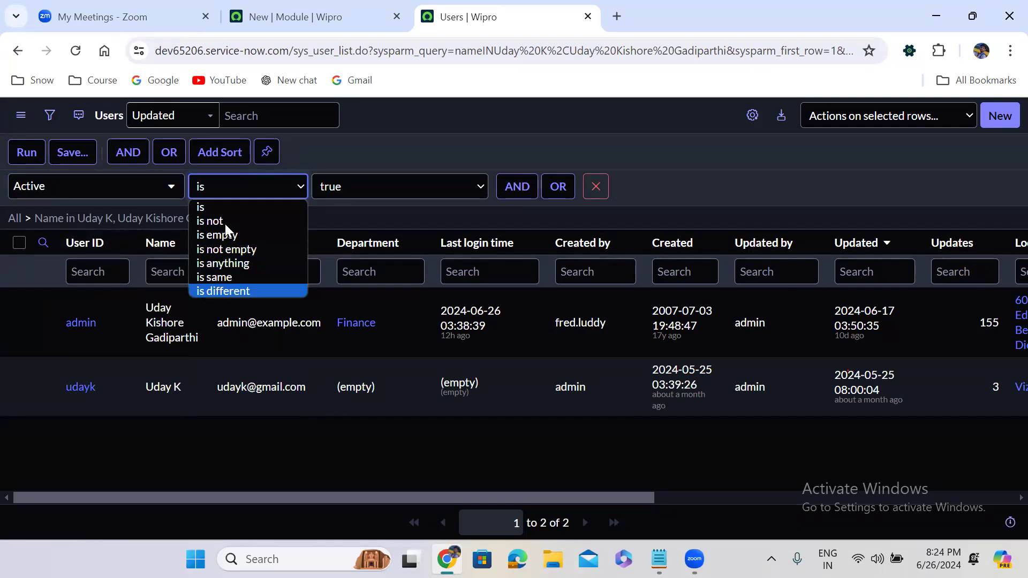
Step: Search fields for 'ca' to set the condition to Calendar integration is -- None --
click(115, 191)
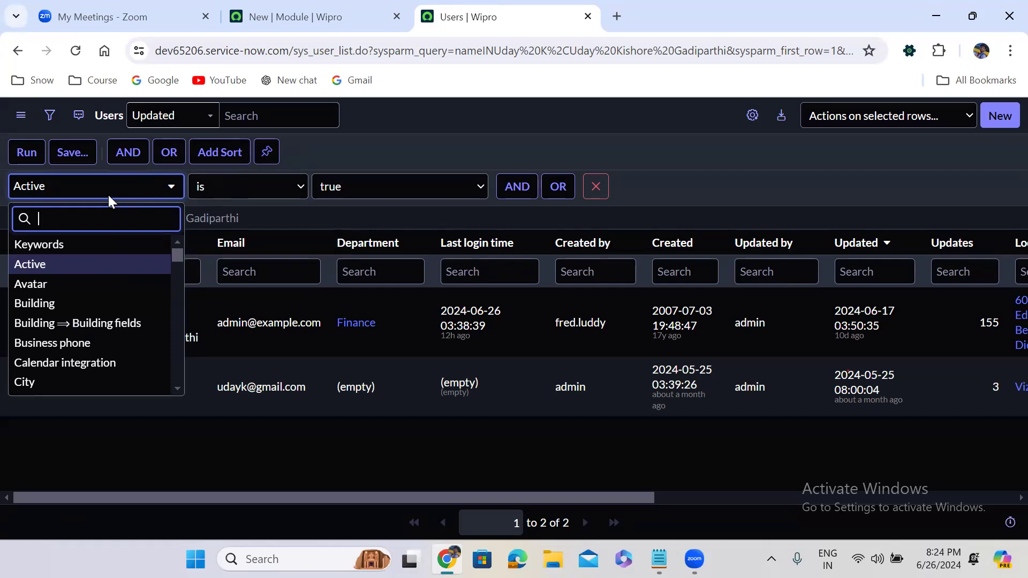
text(c)
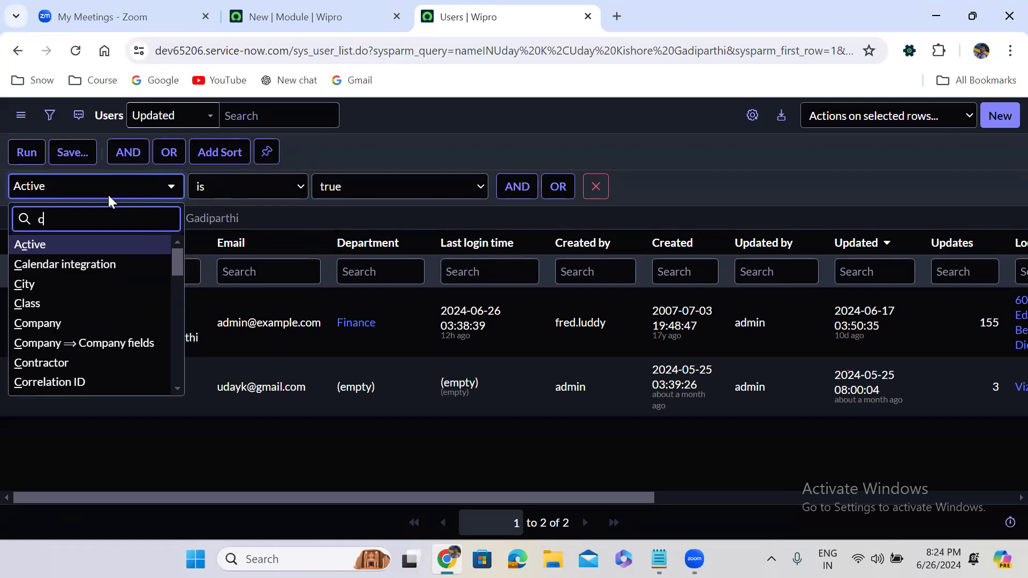
key(BackSpace)
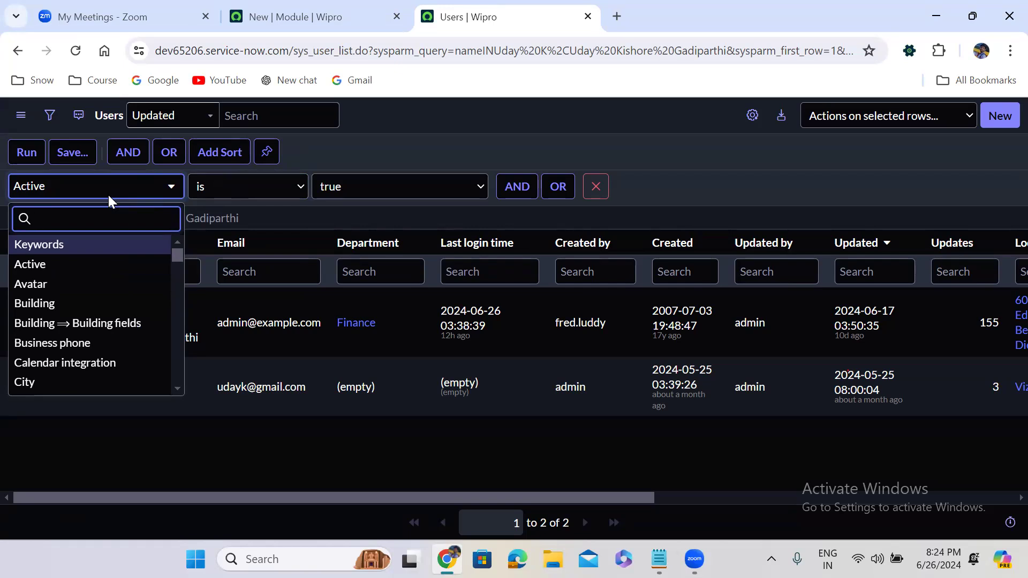
text(ca)
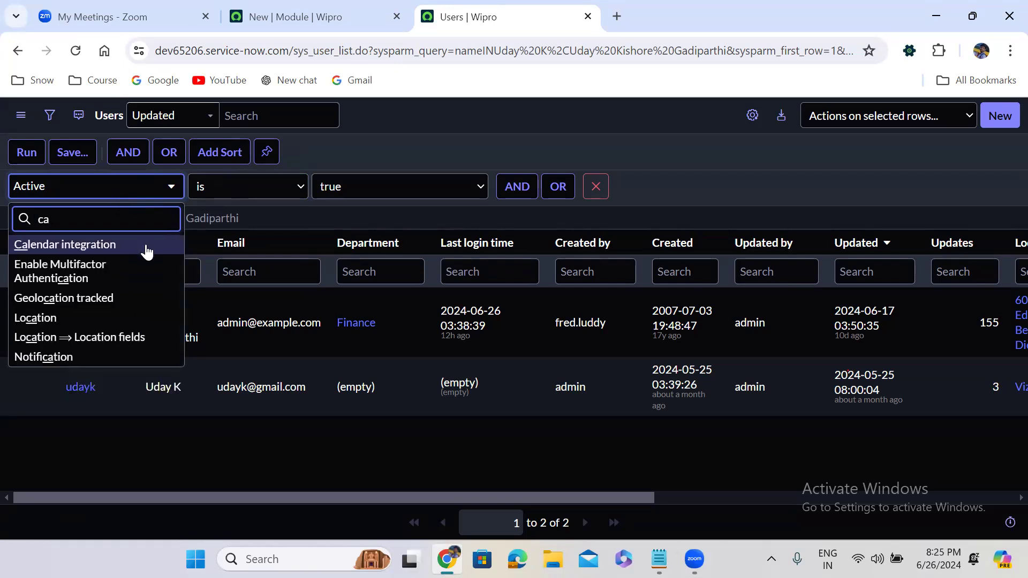
click(261, 192)
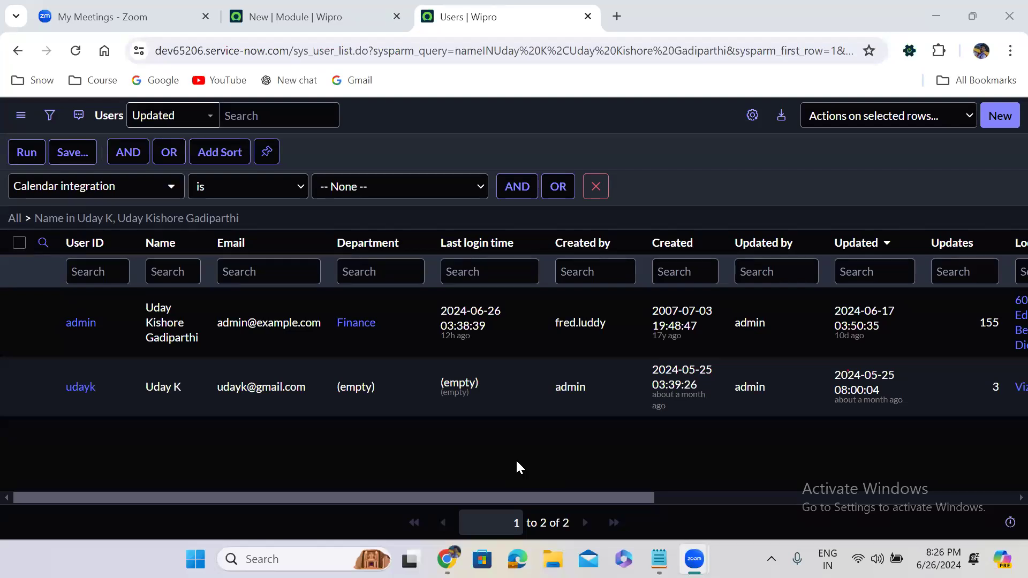
Step: Clear all conditions with the All breadcrumb, restoring all 872 users
click(13, 219)
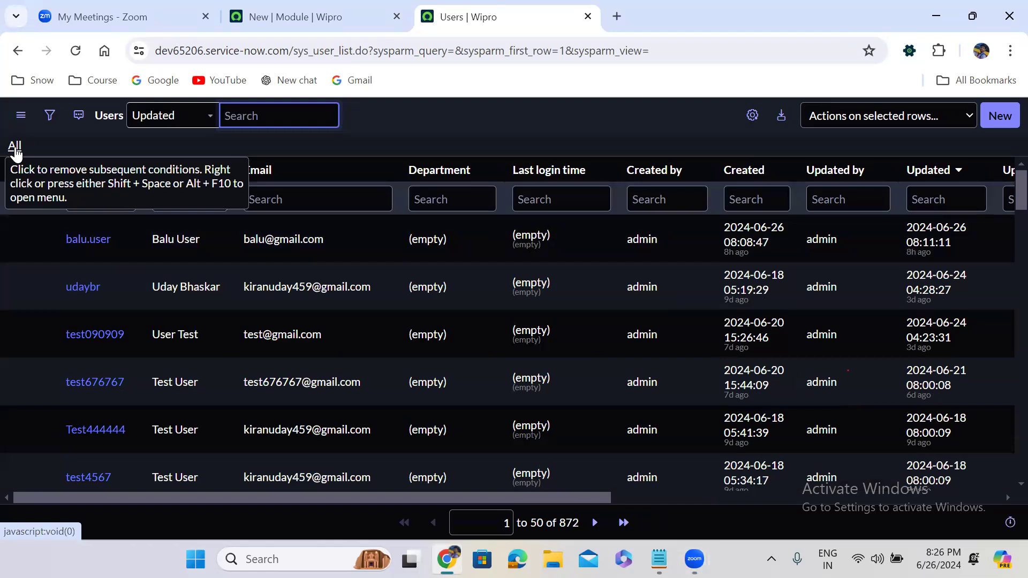
click(15, 147)
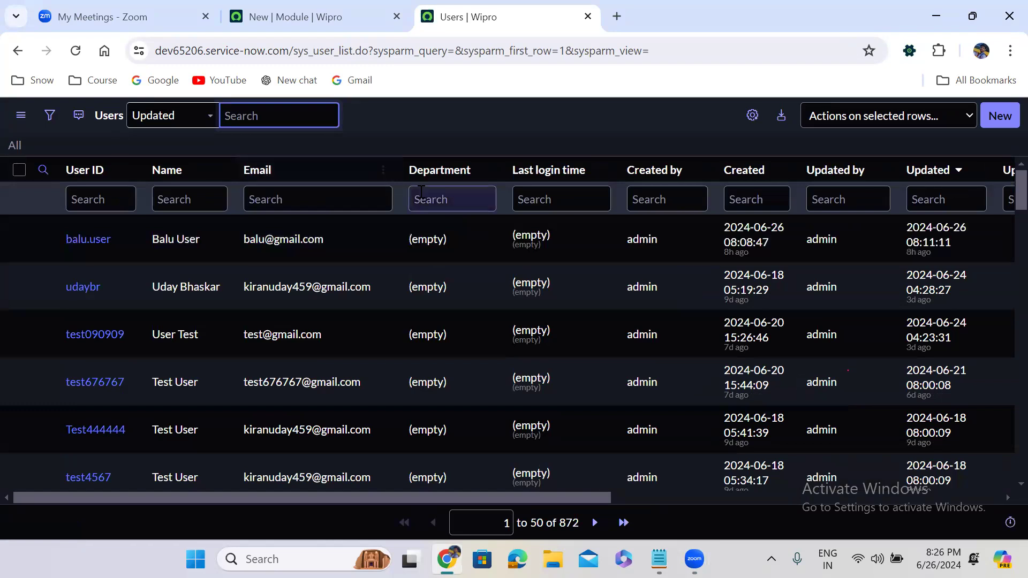
Step: Sort the Users list by Created ascending, showing the 2004 accounts first
click(745, 170)
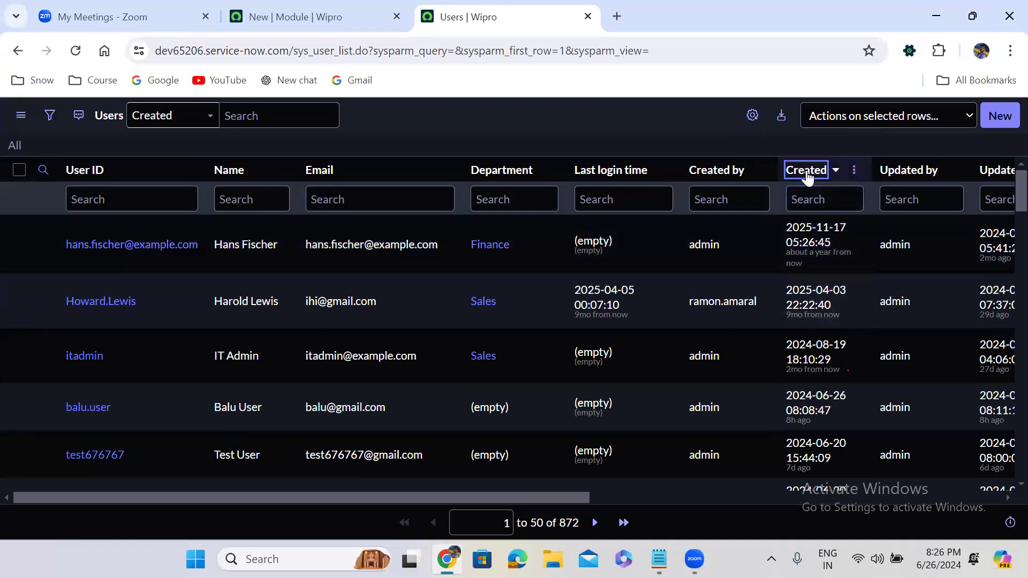
click(806, 170)
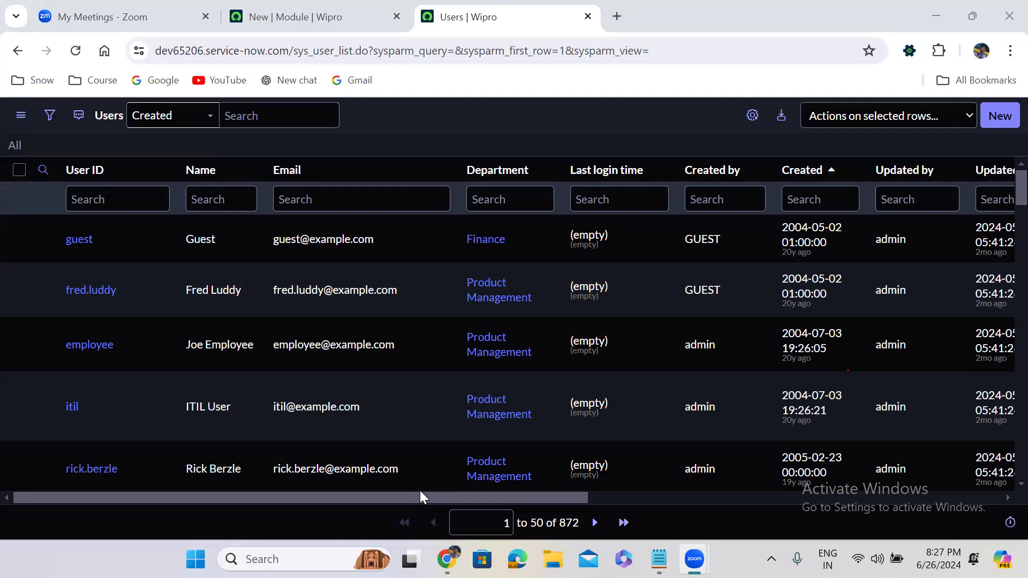
Step: Open the u_incident table configuration by entering u_incident.CONFIG in the navigator filter
click(328, 9)
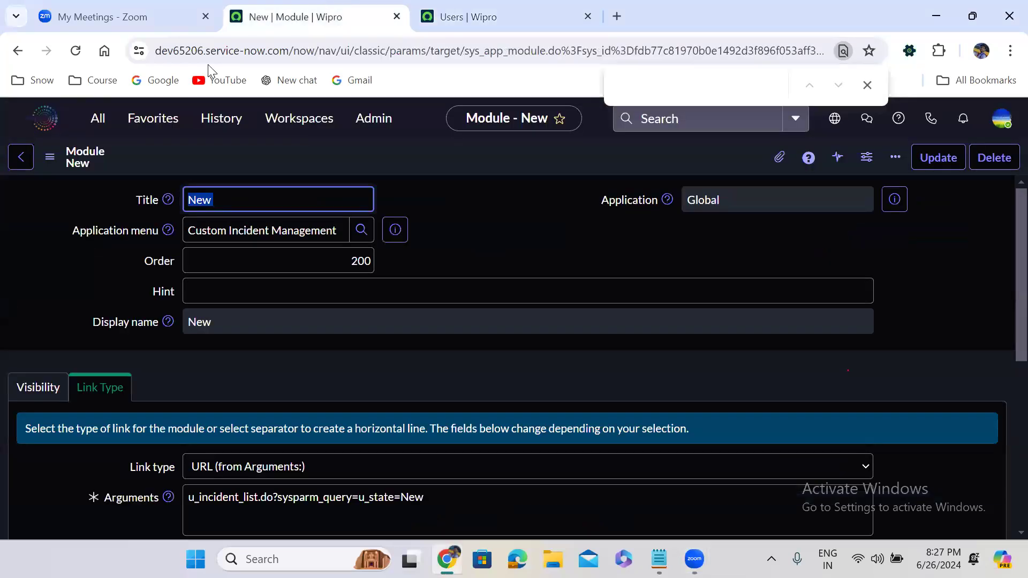
click(94, 127)
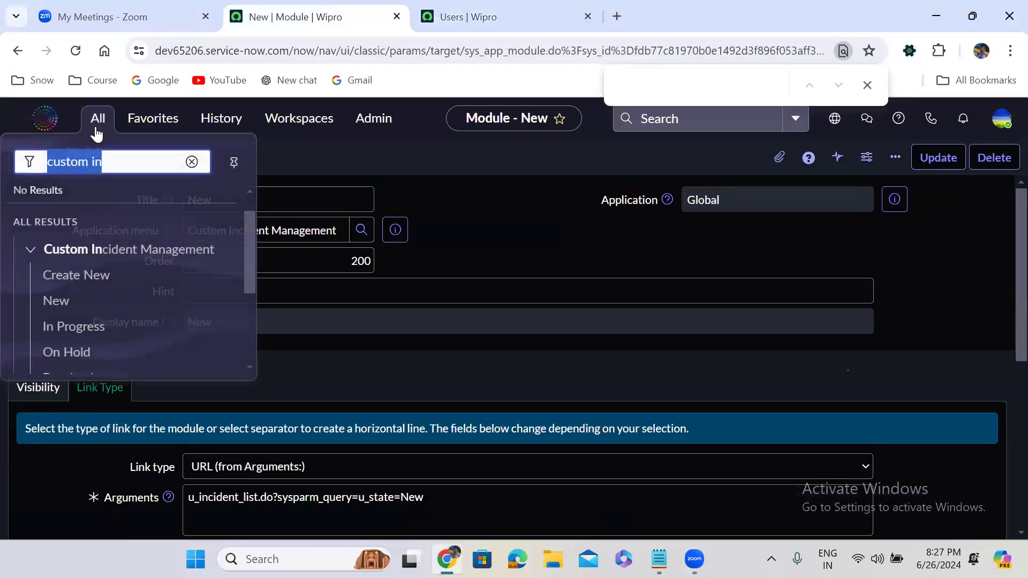
click(193, 162)
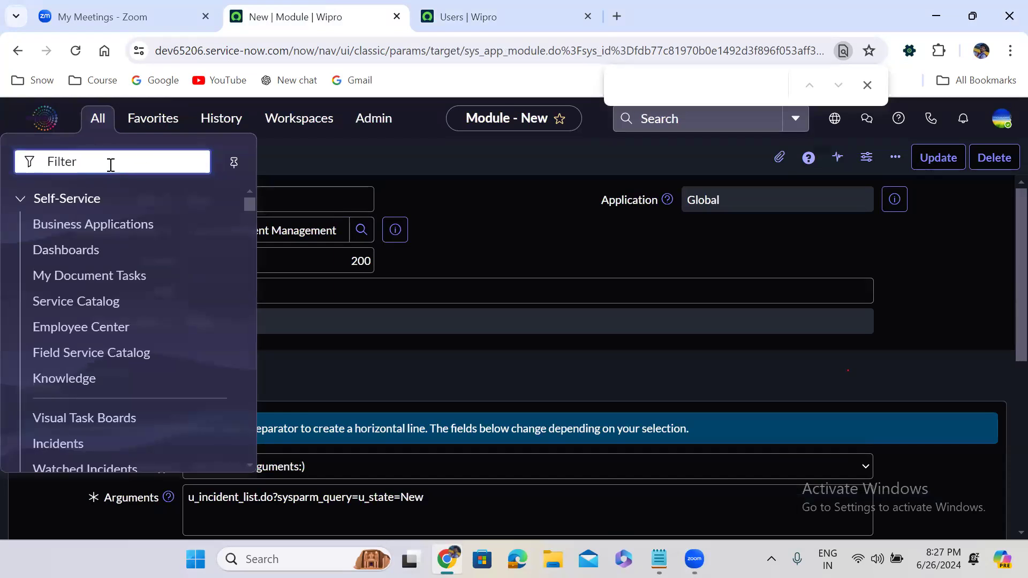
text(u_inciden)
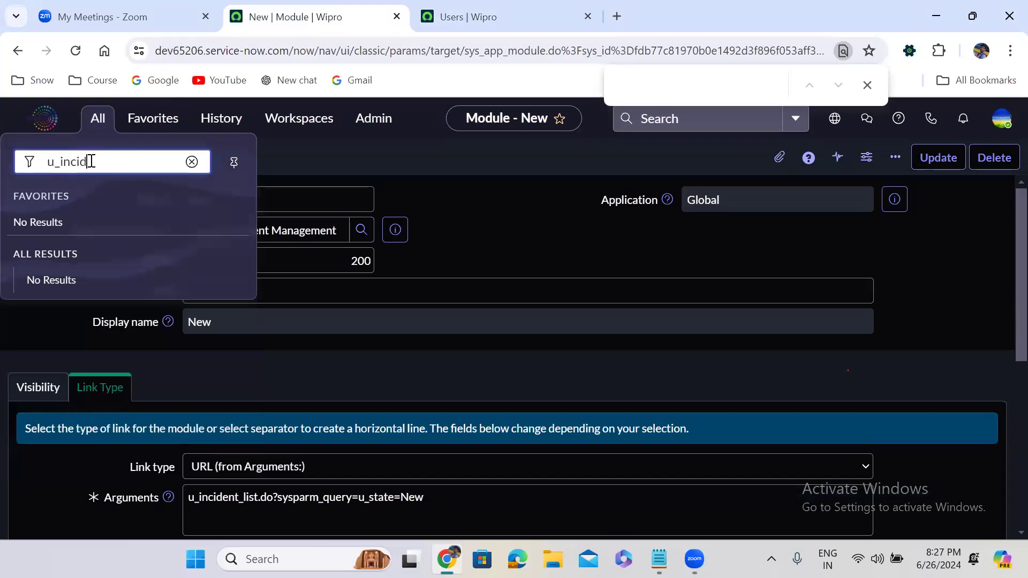
text(t.CONFIF)
key(BackSpace)
text(G)
key(Return)
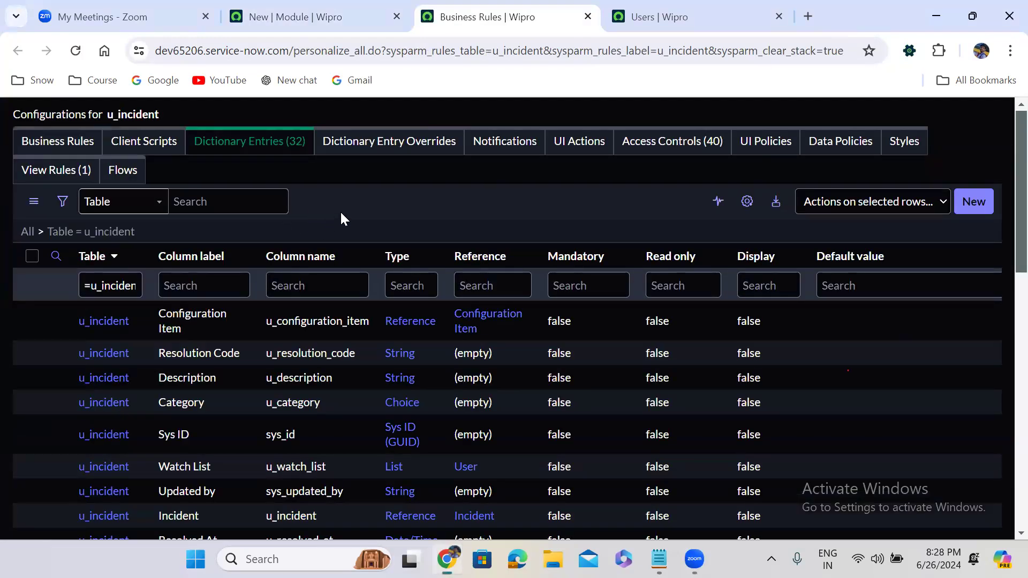
Step: Inspect the Number field's default value in Dictionary Entries, then return to the module form
scroll(343, 217, down, 5)
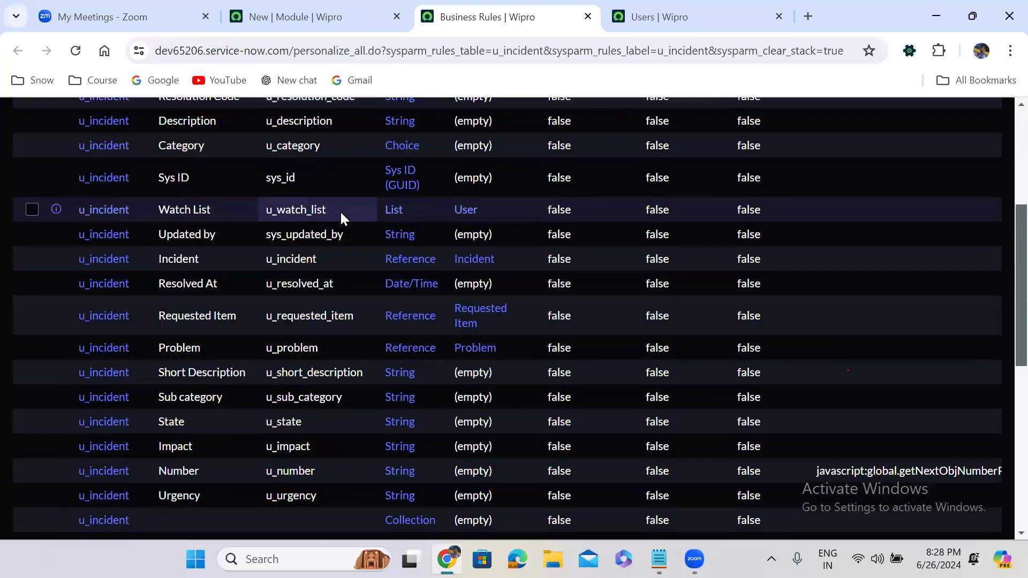
scroll(343, 217, down, 2)
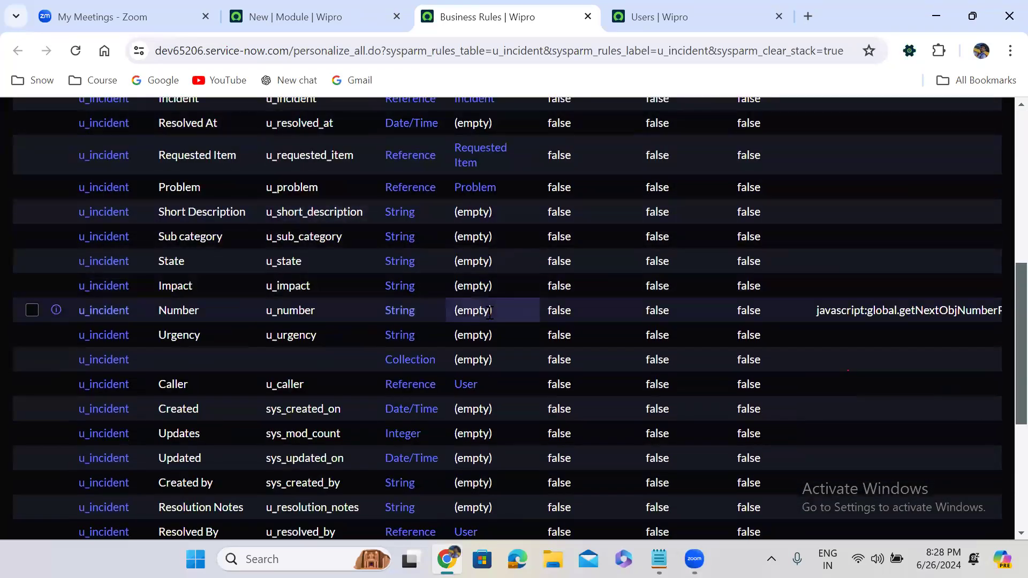
double_click(818, 312)
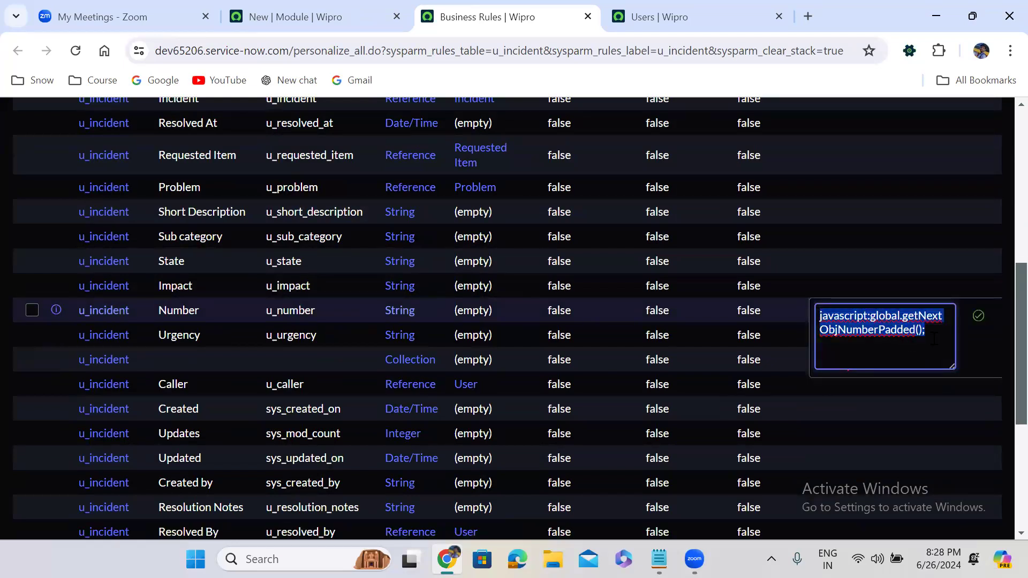
click(978, 316)
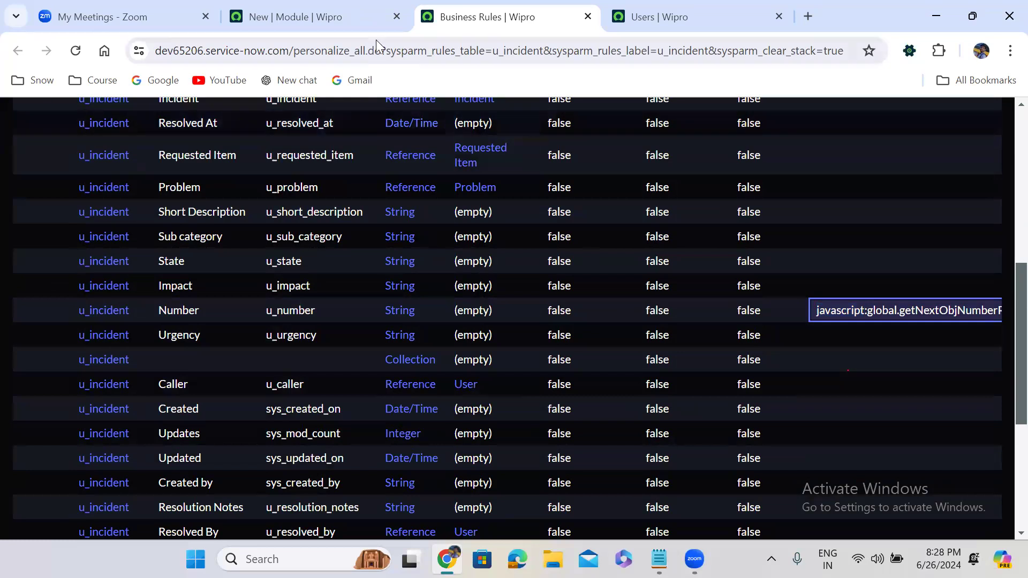
click(326, 17)
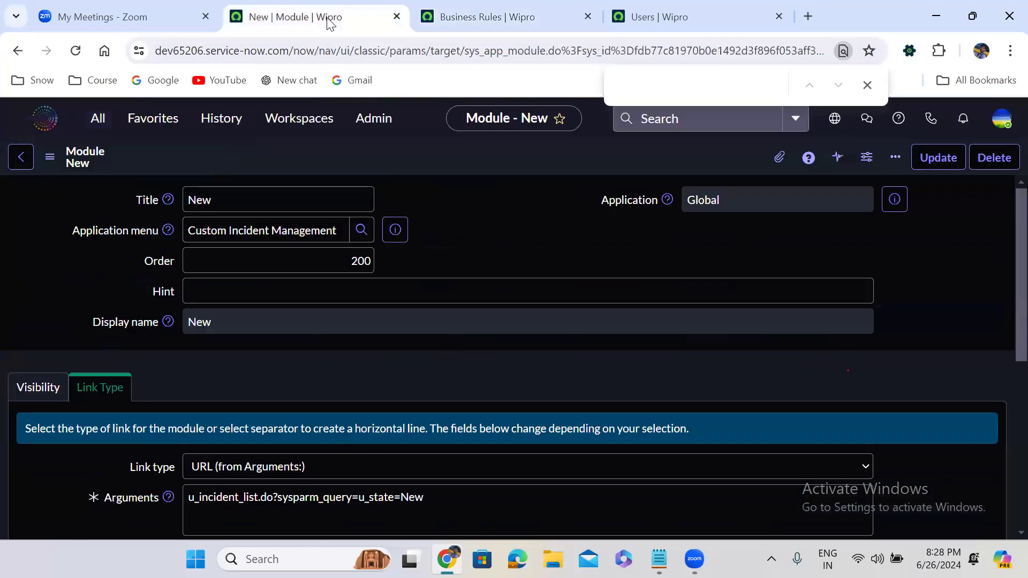
Step: Open the incident table configuration via incident.CONFIG and page to the next dictionary entries
click(88, 127)
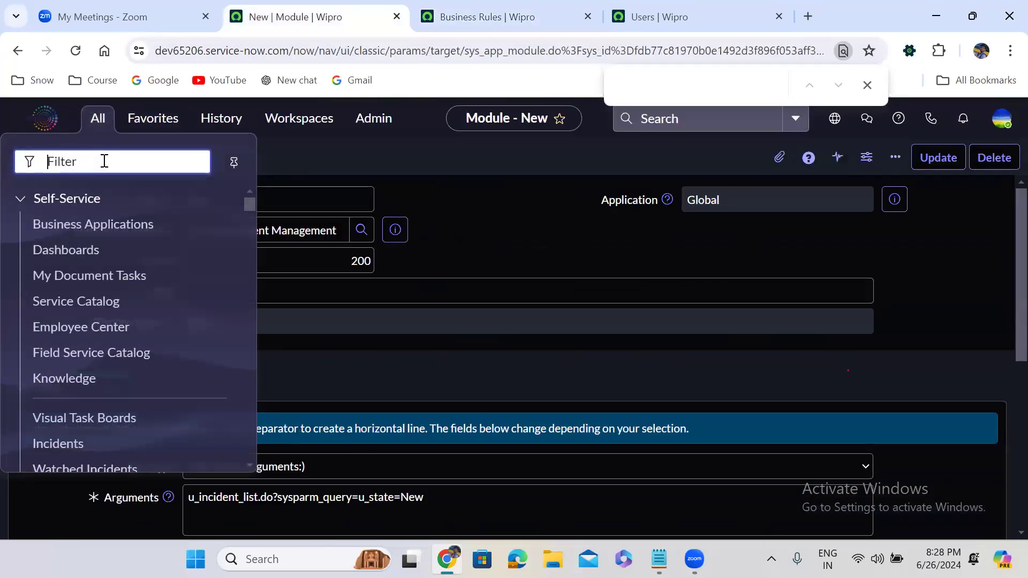
text(in)
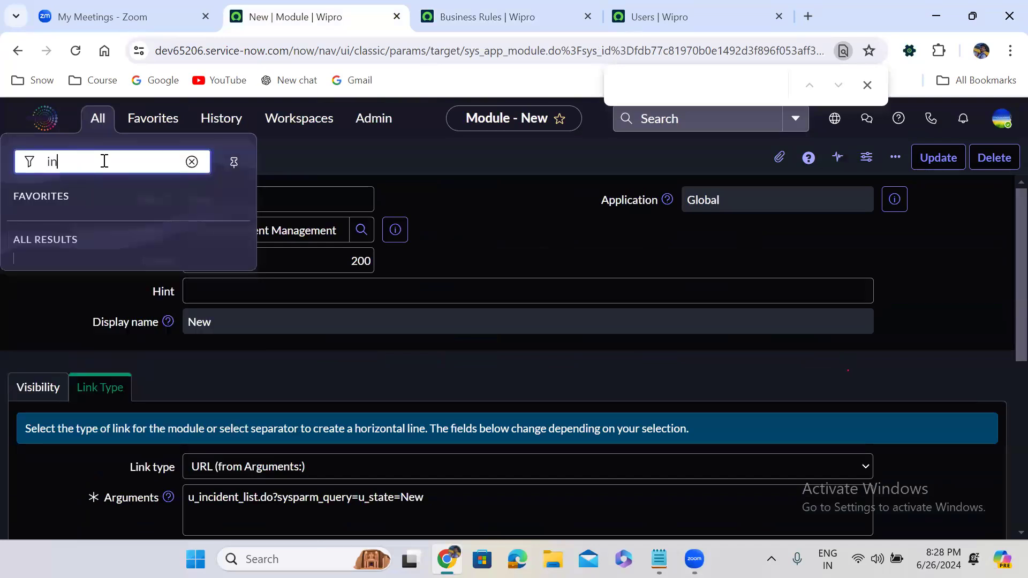
text(cident.CONFIG)
key(Return)
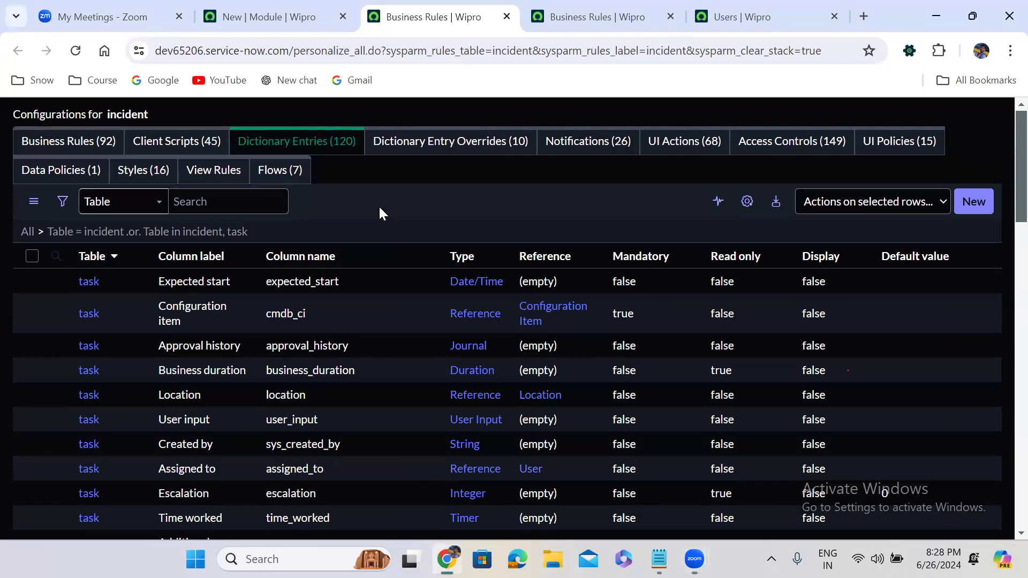
scroll(378, 204, down, 2)
scroll(378, 205, down, 13)
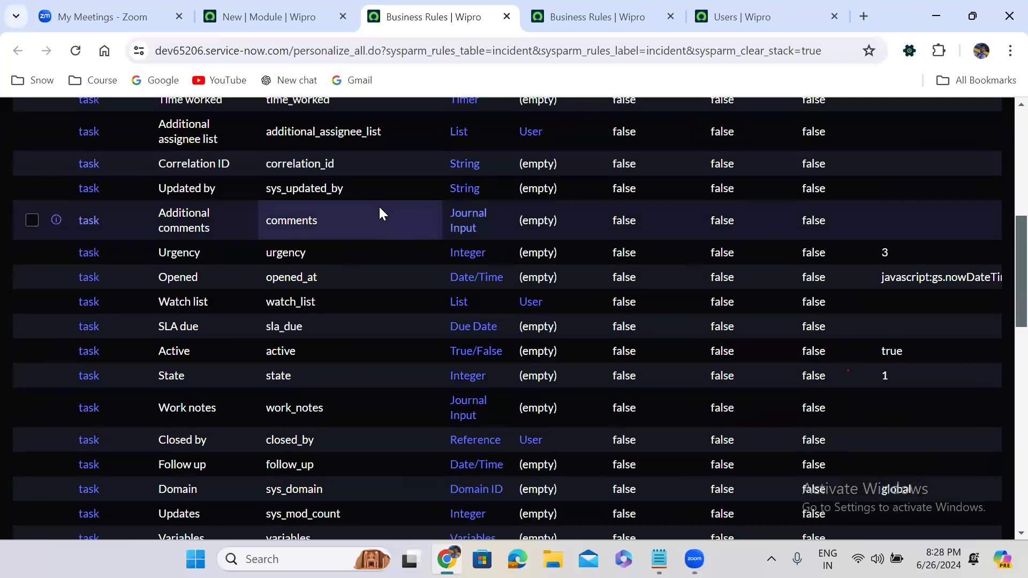
scroll(379, 207, down, 7)
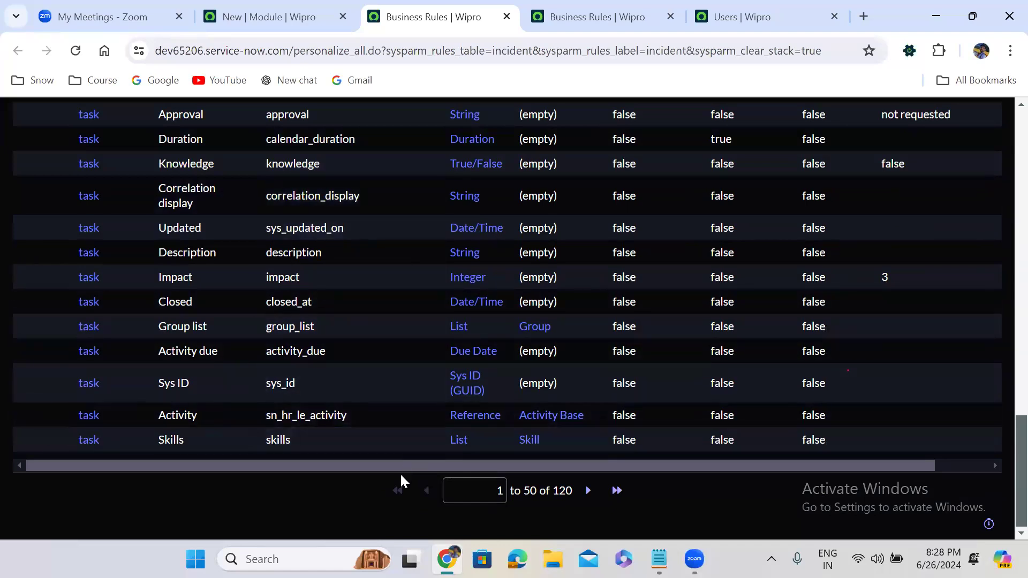
click(590, 491)
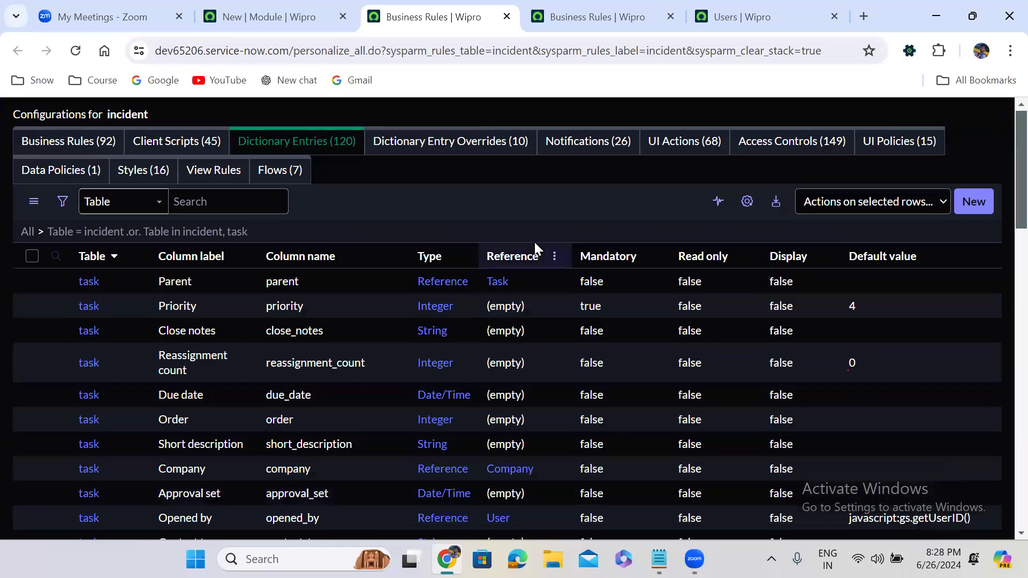
Step: Select and inspect the incident Number default, javascript:getNextObjNumberPadded();
scroll(391, 212, down, 4)
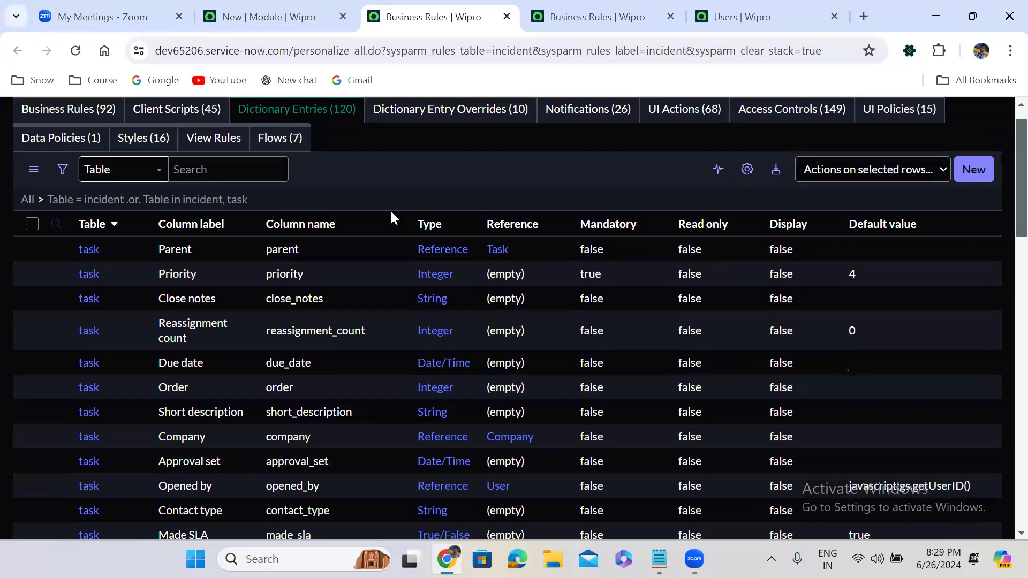
scroll(391, 217, down, 6)
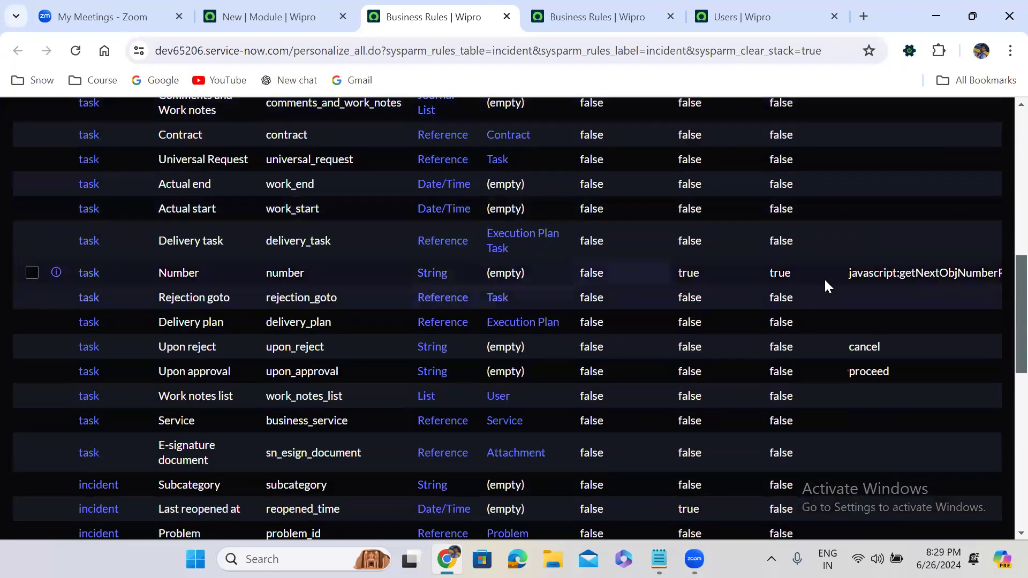
double_click(839, 276)
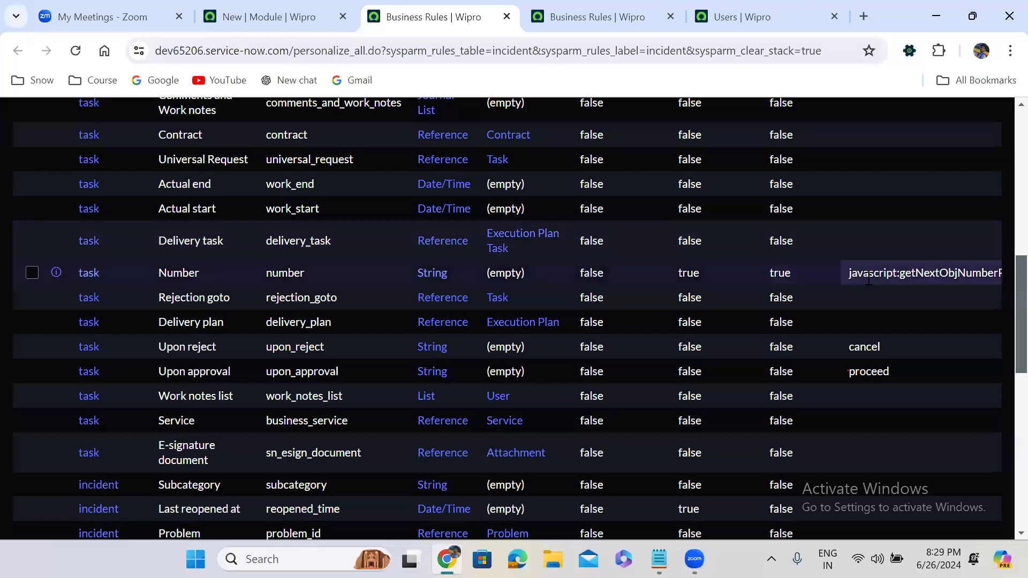
double_click(870, 278)
click(871, 279)
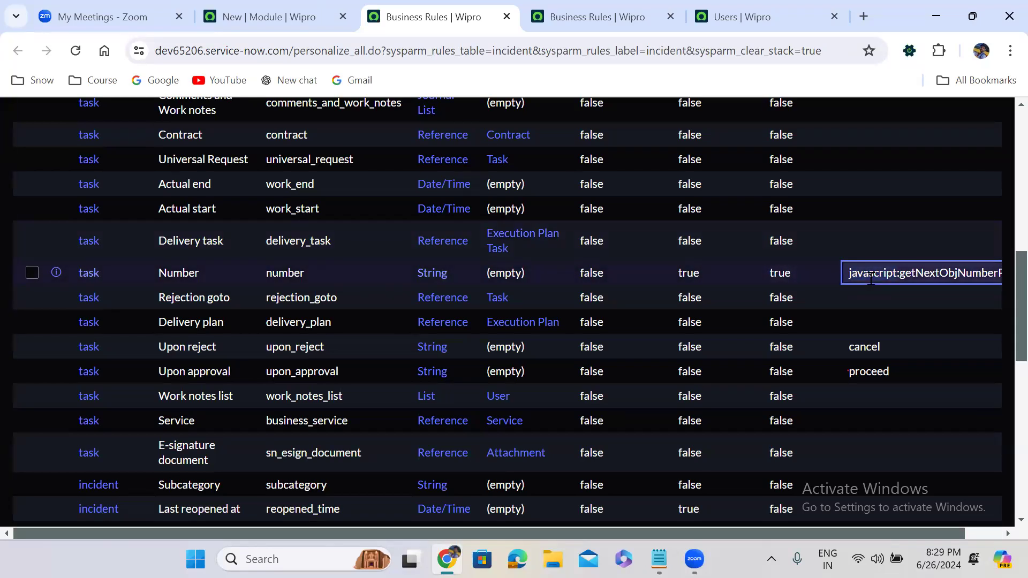
double_click(870, 278)
click(940, 302)
key(ctrl+a)
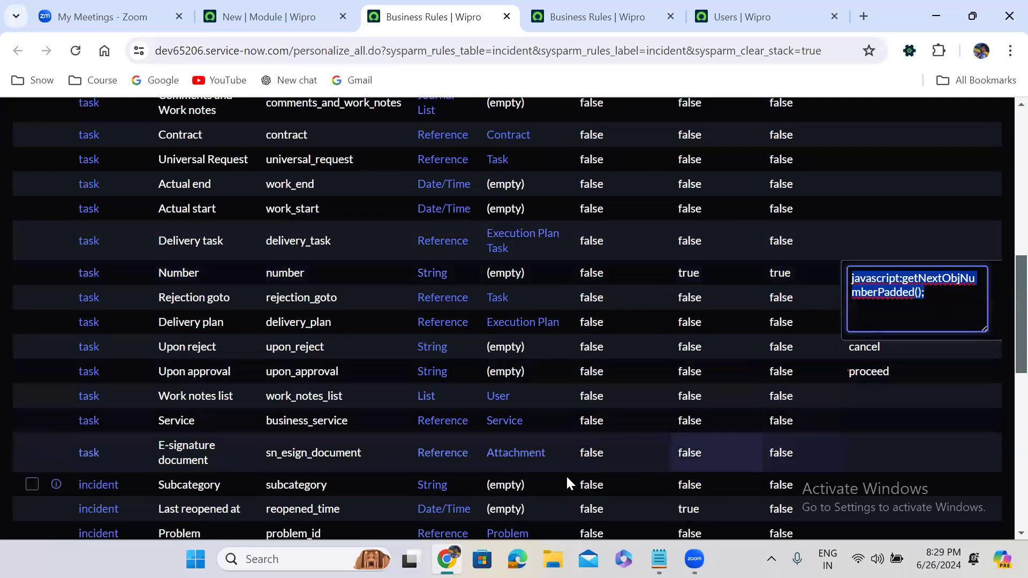
click(501, 129)
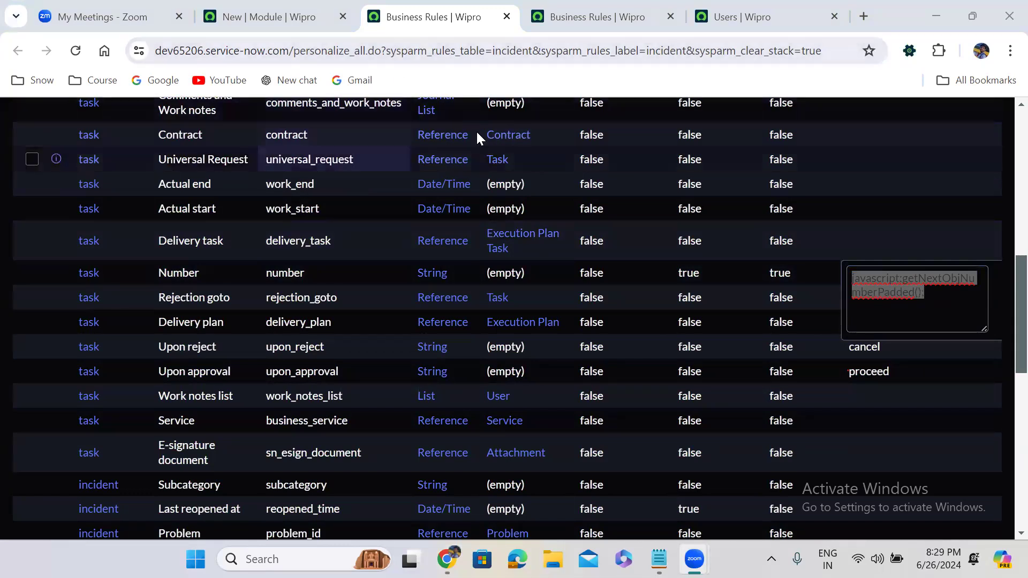
click(998, 304)
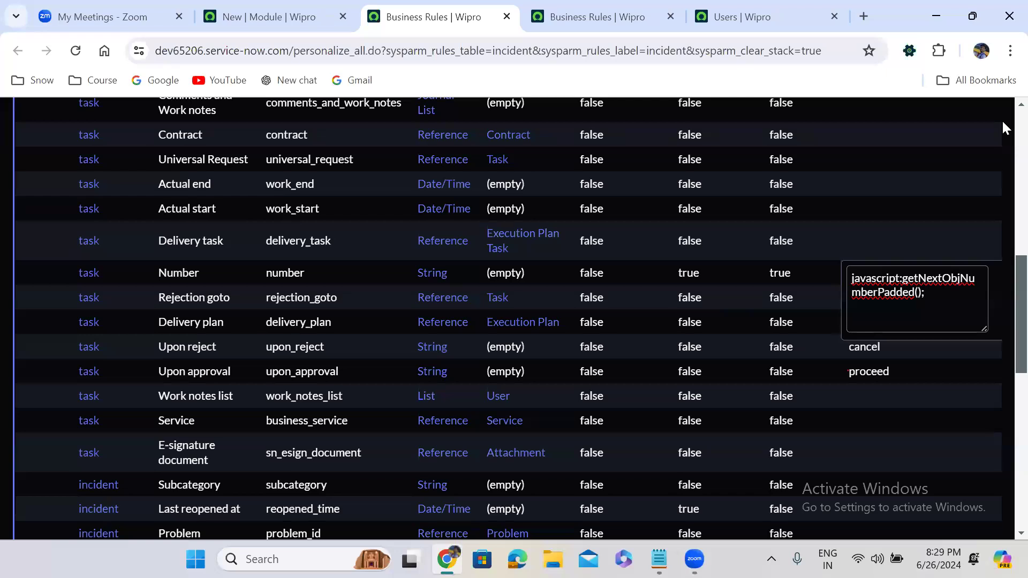
scroll(1001, 119, up, 10)
click(637, 166)
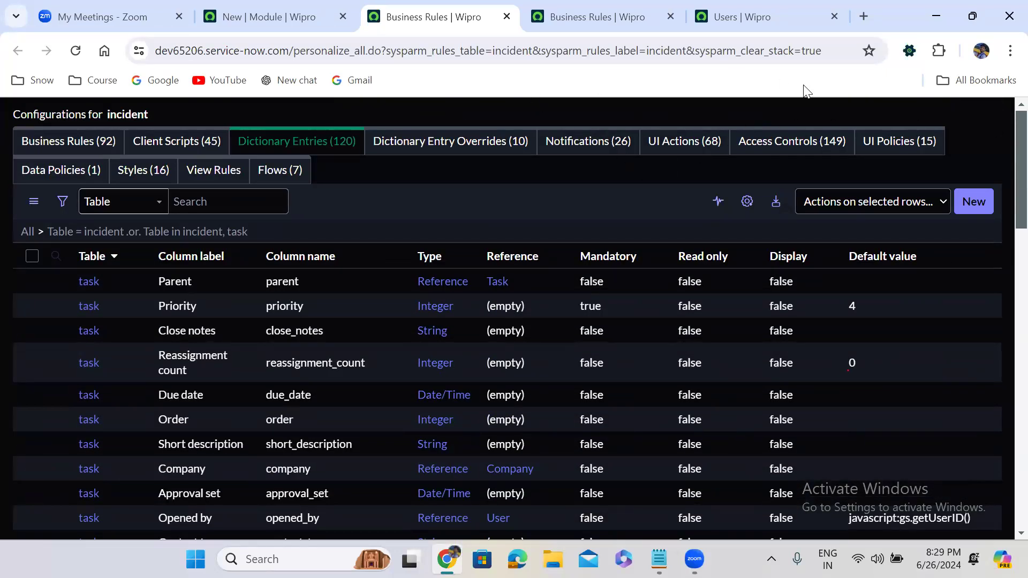
Step: Open a blank u_incident record form via u_incident.FORM, its Number prefilled as CINC0001067
click(578, 16)
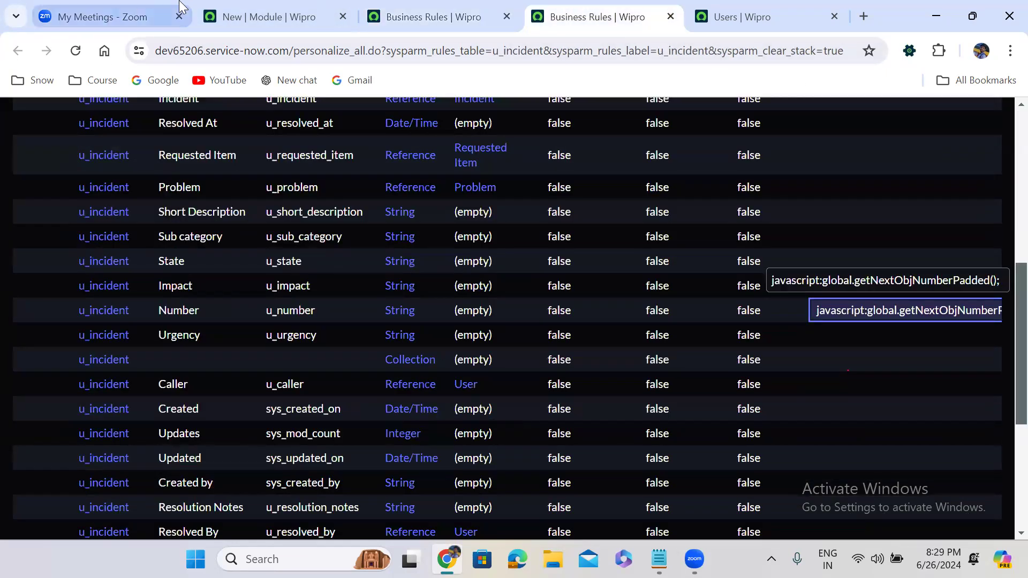
click(263, 17)
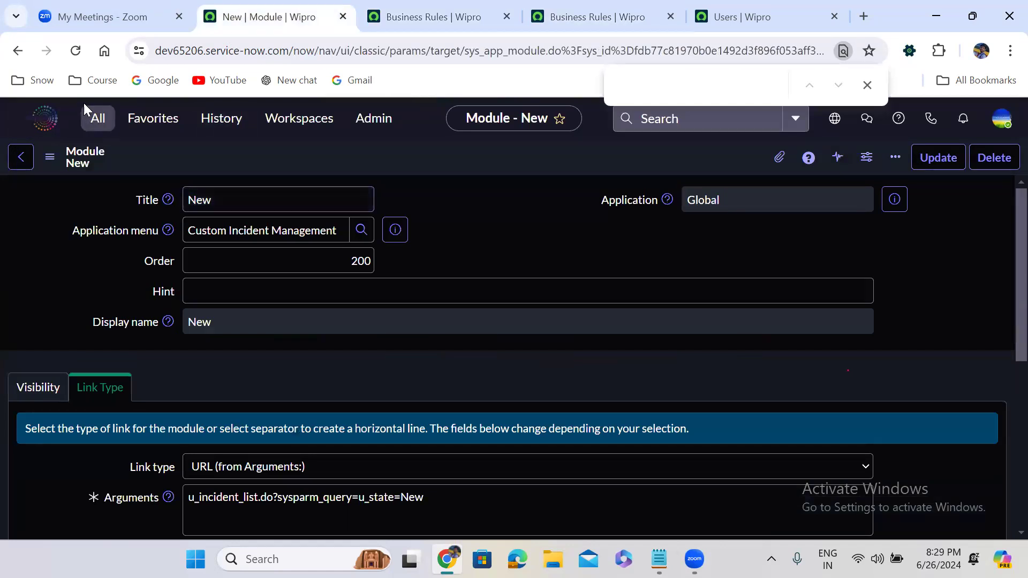
click(97, 119)
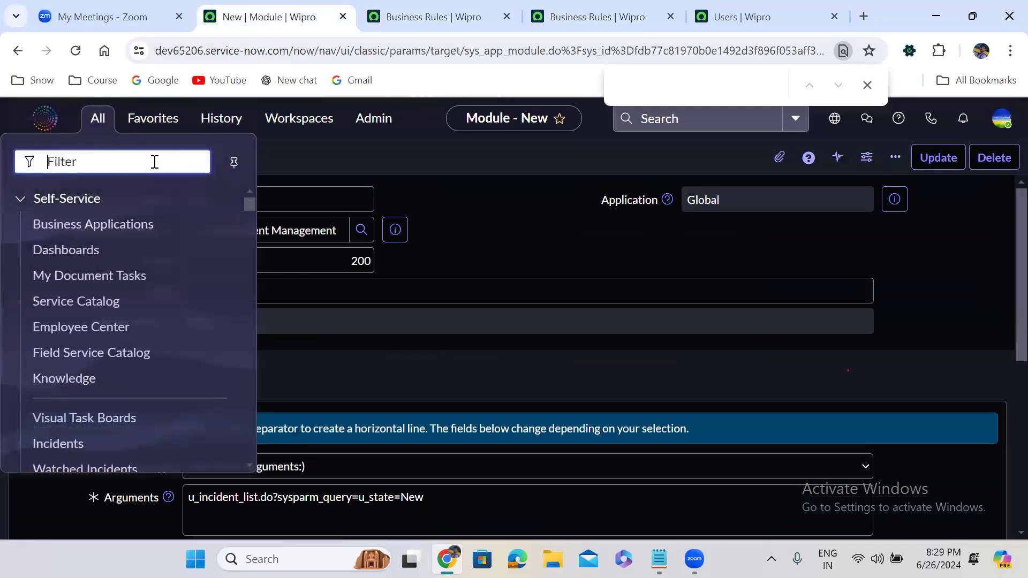
text(u_)
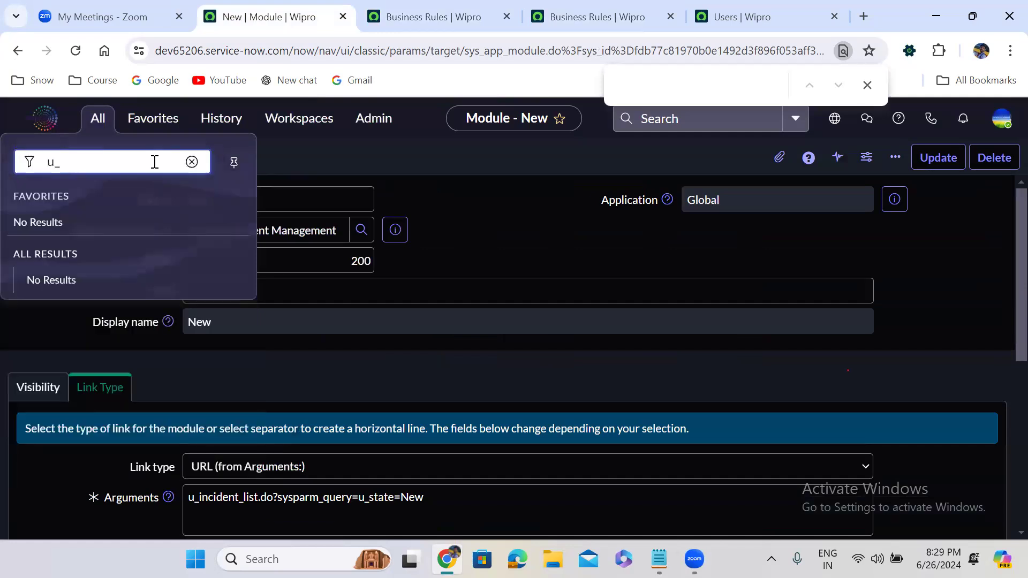
text(incident.FOR)
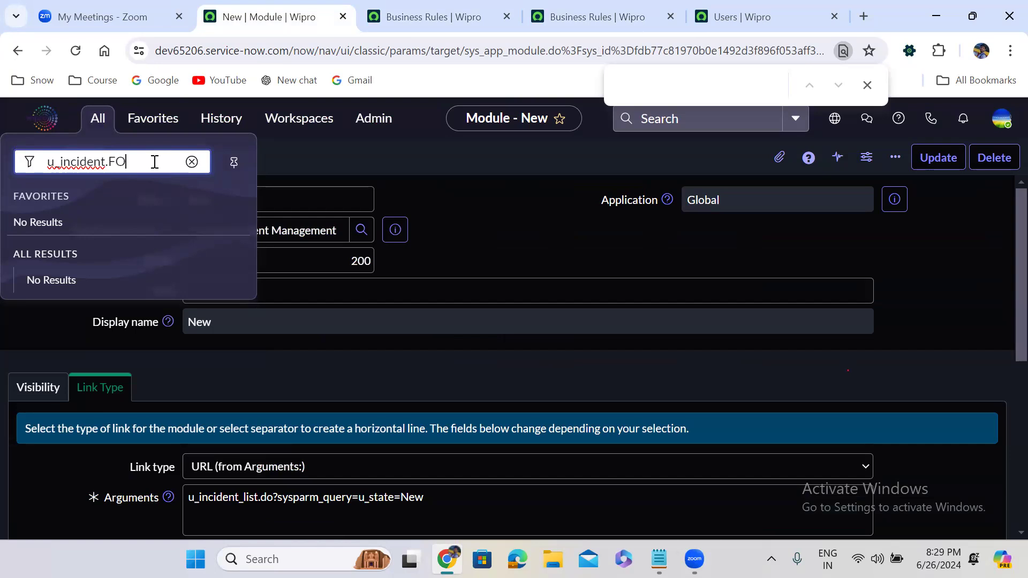
text(M)
key(Return)
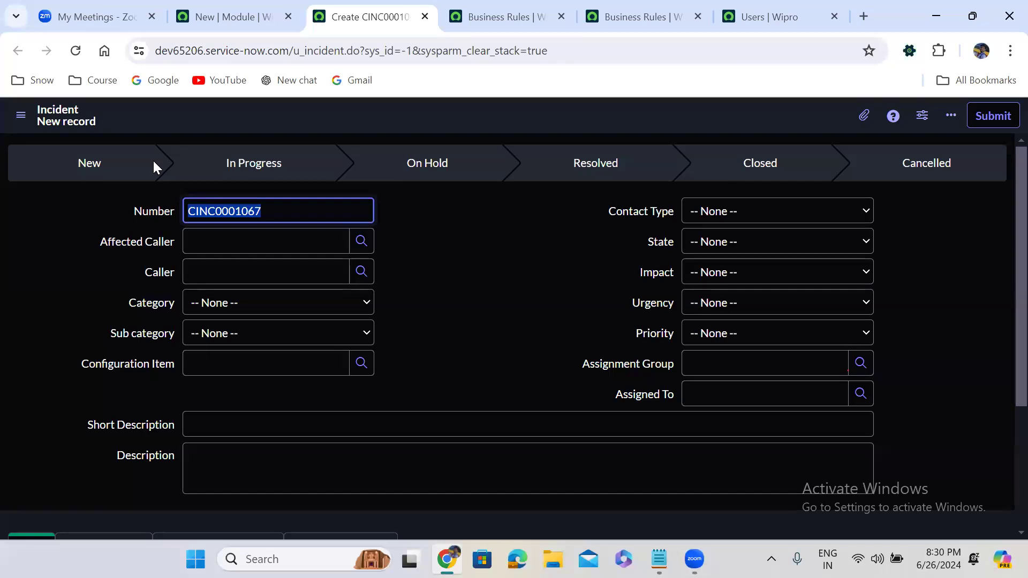
Step: Reload the blank u_incident form so its Number advances from CINC0001067 to CINC0001068
click(428, 232)
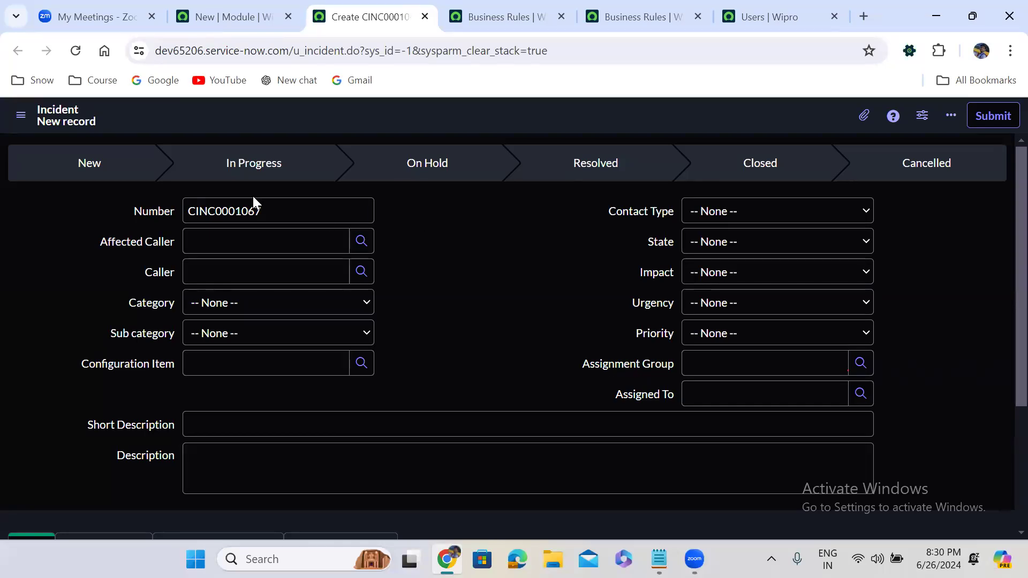
click(73, 57)
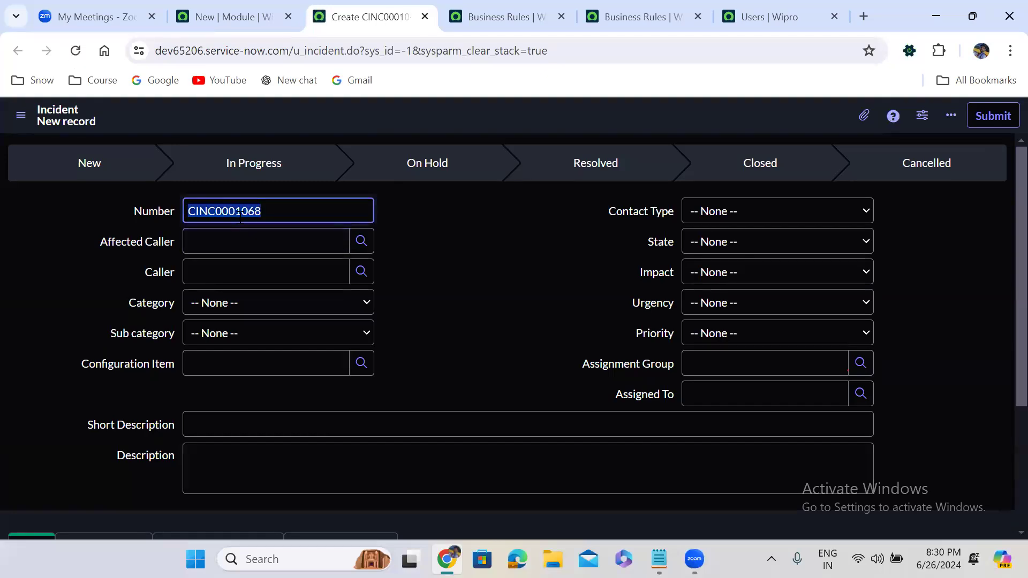
click(417, 228)
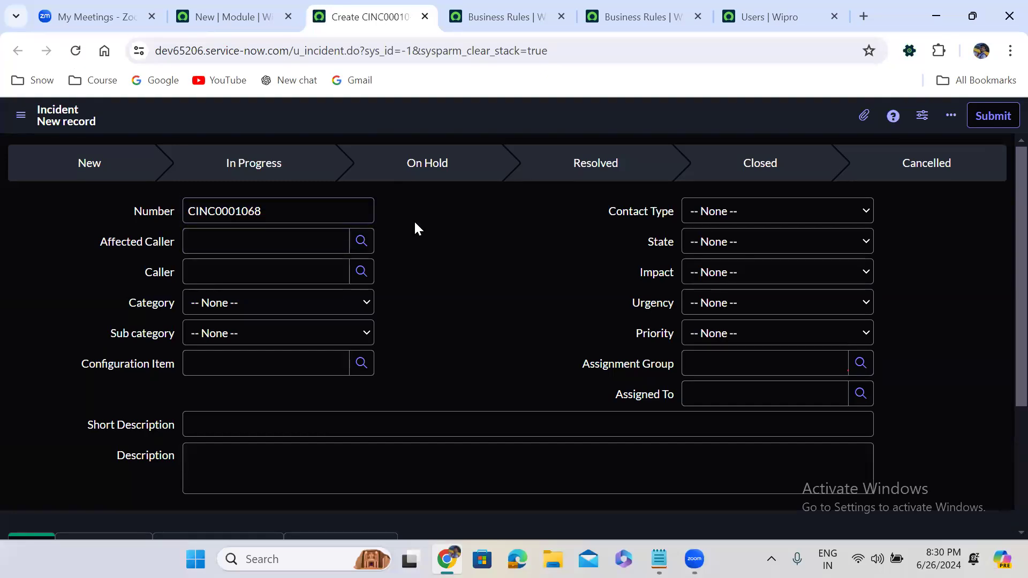